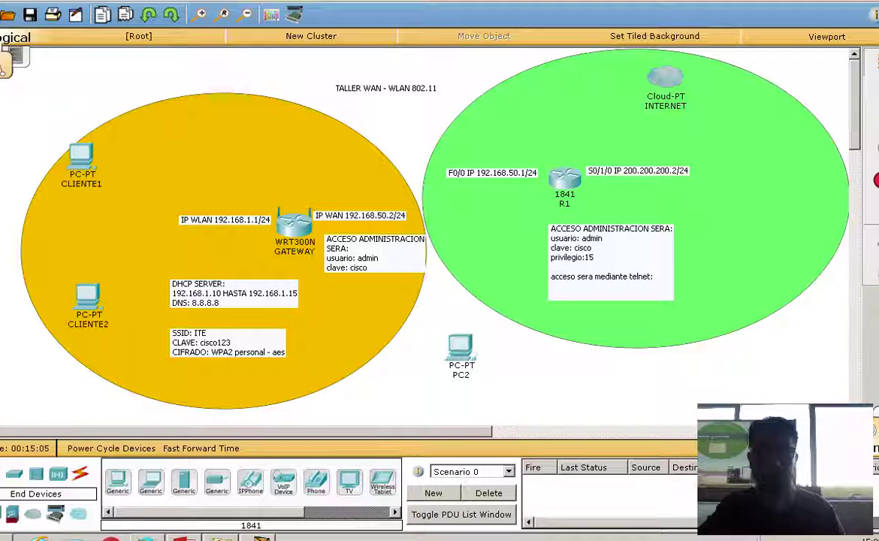
# Open R1's Physical view, zoom in, and scroll to the router's rear panel.
pyautogui.click(571, 186)
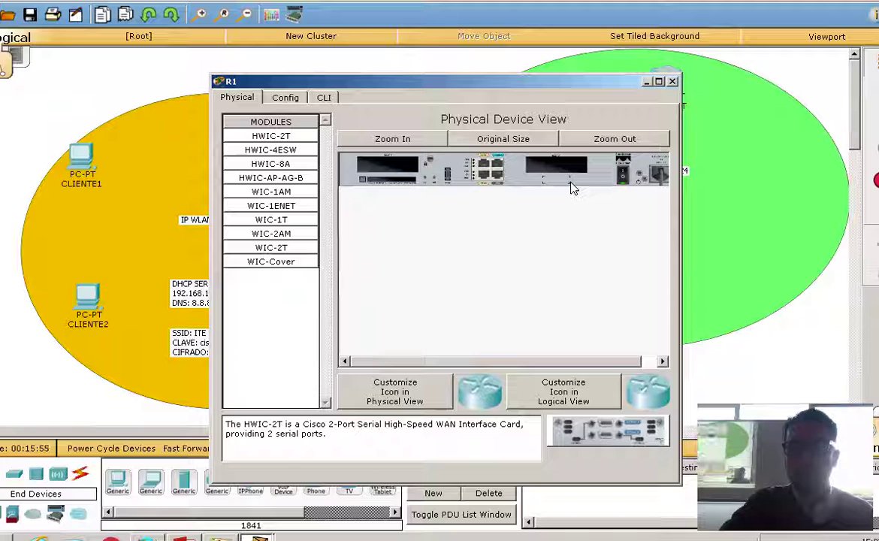
pyautogui.click(390, 137)
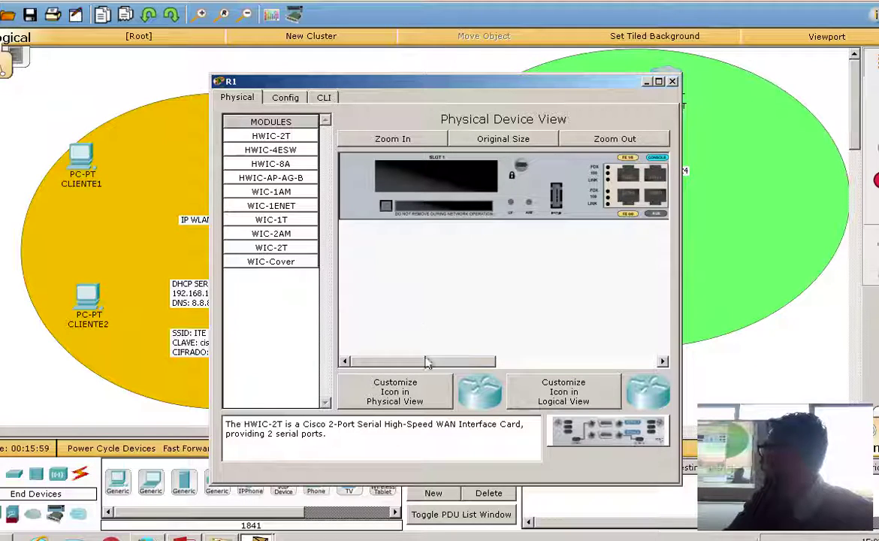
pyautogui.moveTo(427, 362); pyautogui.dragTo(363, 381)
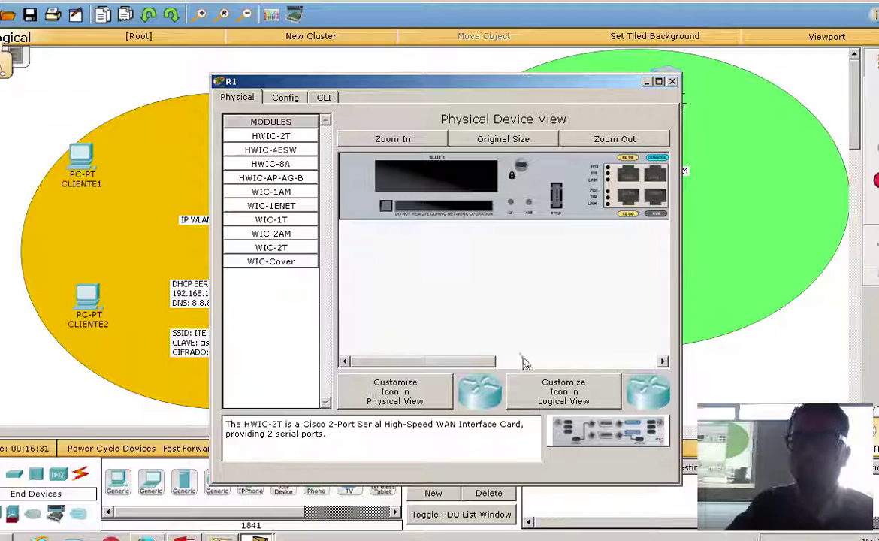
pyautogui.moveTo(424, 361); pyautogui.dragTo(699, 369)
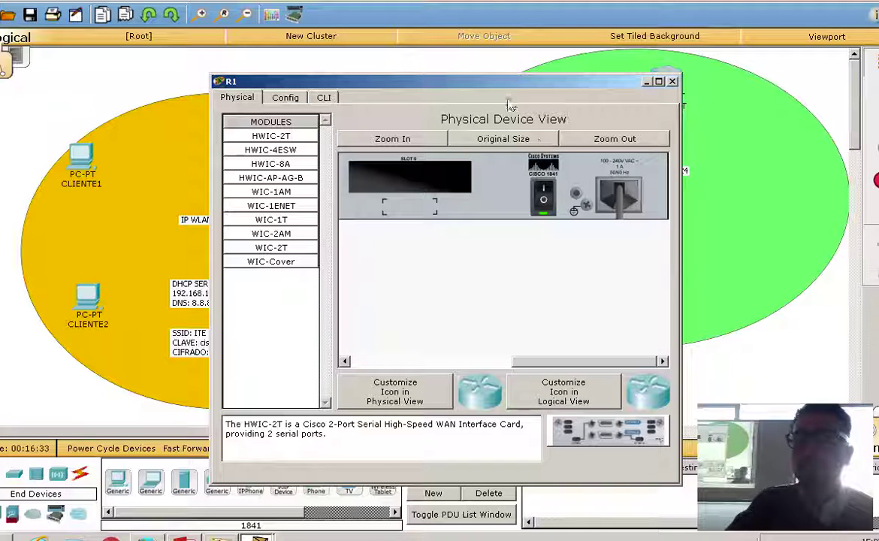
# Try inserting the WIC-Cover into slot 0 and dismiss the power-on refusal warning.
pyautogui.click(272, 261)
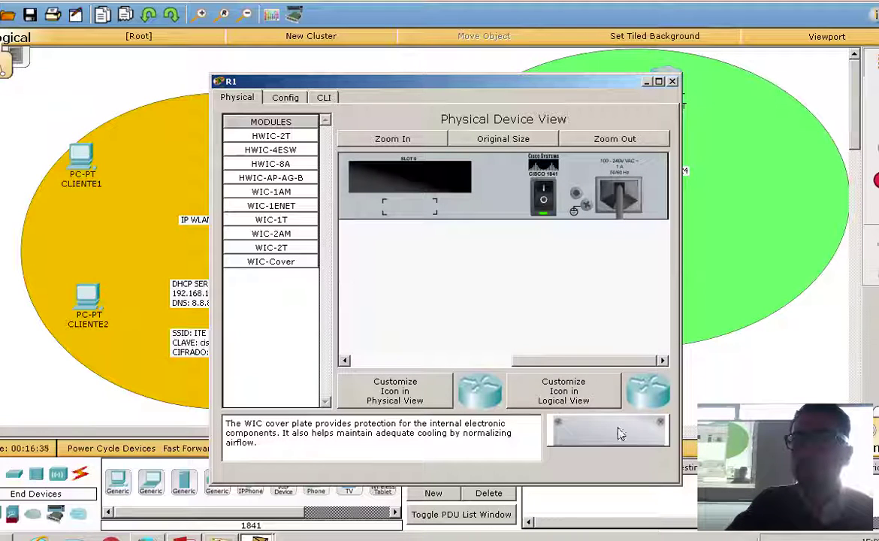
pyautogui.moveTo(617, 432); pyautogui.dragTo(434, 182)
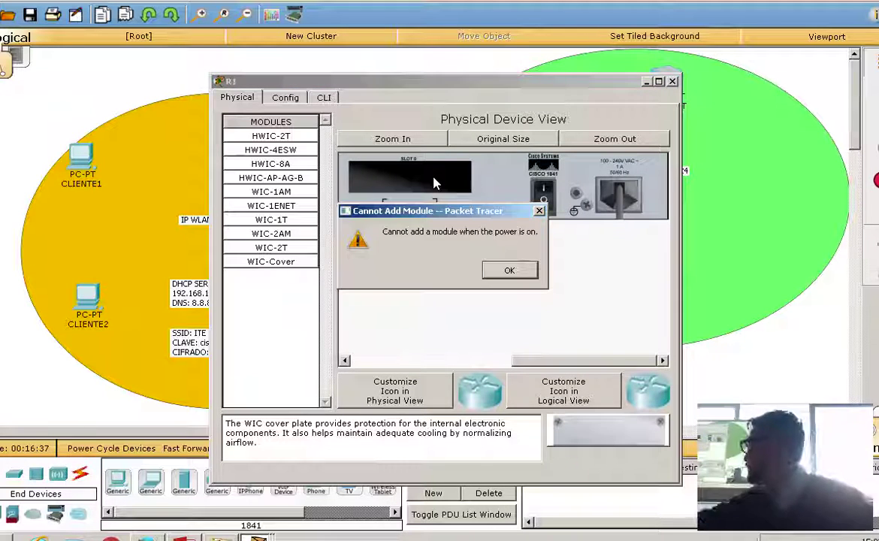
pyautogui.click(508, 269)
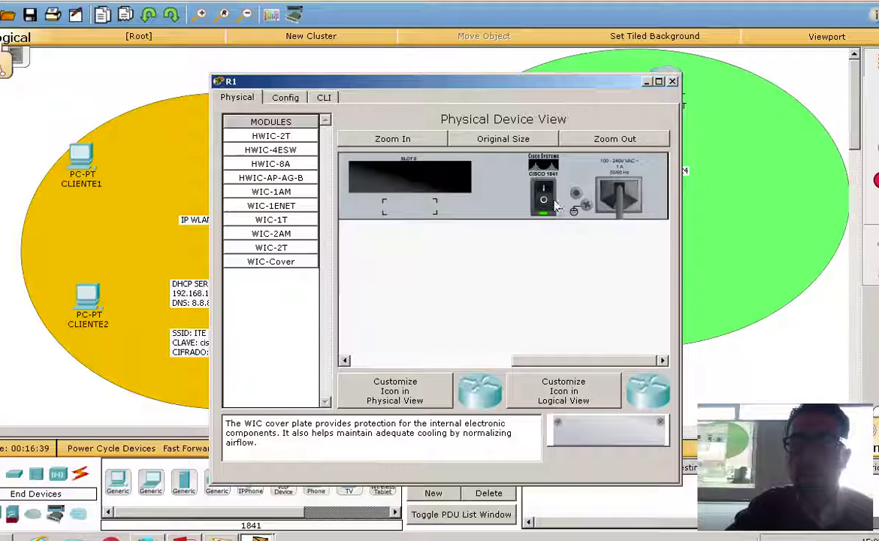
# Power off R1 and install the WIC-Cover in slot 0.
pyautogui.click(562, 389)
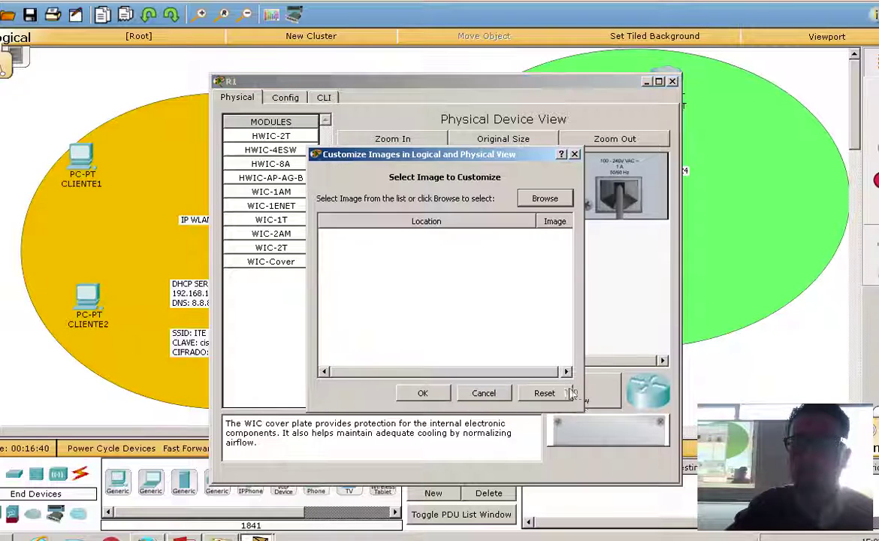
pyautogui.click(573, 154)
pyautogui.moveTo(607, 429); pyautogui.dragTo(428, 181)
# Install the HWIC-2T serial card in slot 1 and close R1's window.
pyautogui.moveTo(549, 363); pyautogui.dragTo(314, 323)
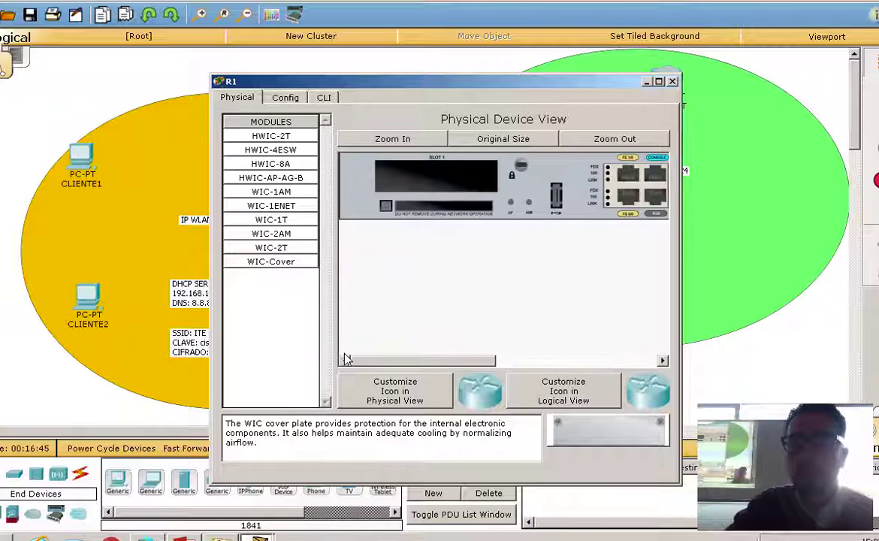
pyautogui.click(277, 136)
pyautogui.moveTo(441, 229); pyautogui.dragTo(441, 175)
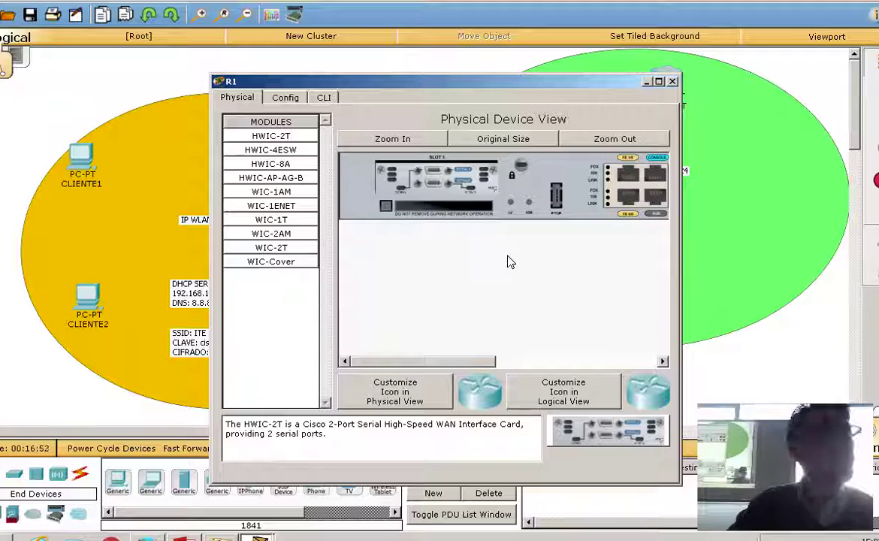
pyautogui.moveTo(461, 361)
pyautogui.mouseDown()
pyautogui.moveTo(467, 372)
pyautogui.moveTo(608, 364)
pyautogui.moveTo(597, 349)
pyautogui.moveTo(449, 365)
pyautogui.mouseUp()
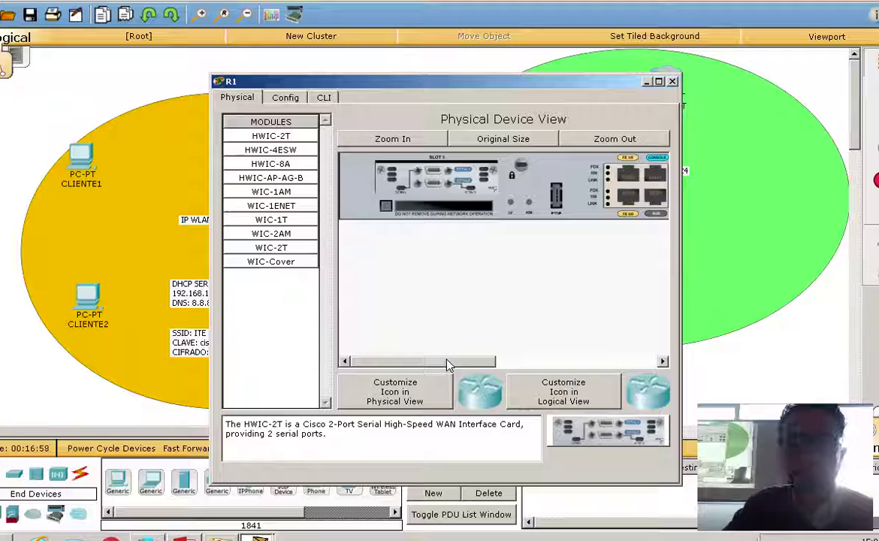
pyautogui.moveTo(449, 365); pyautogui.dragTo(551, 354)
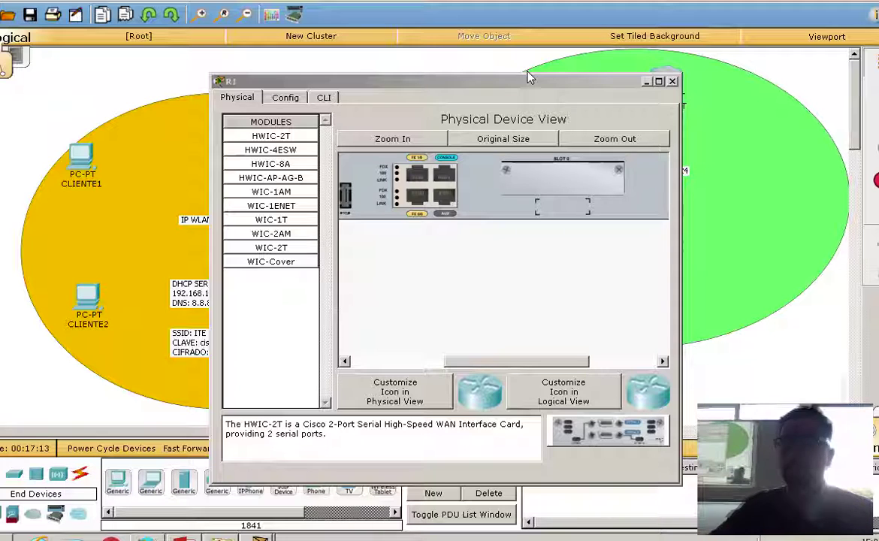
pyautogui.click(673, 81)
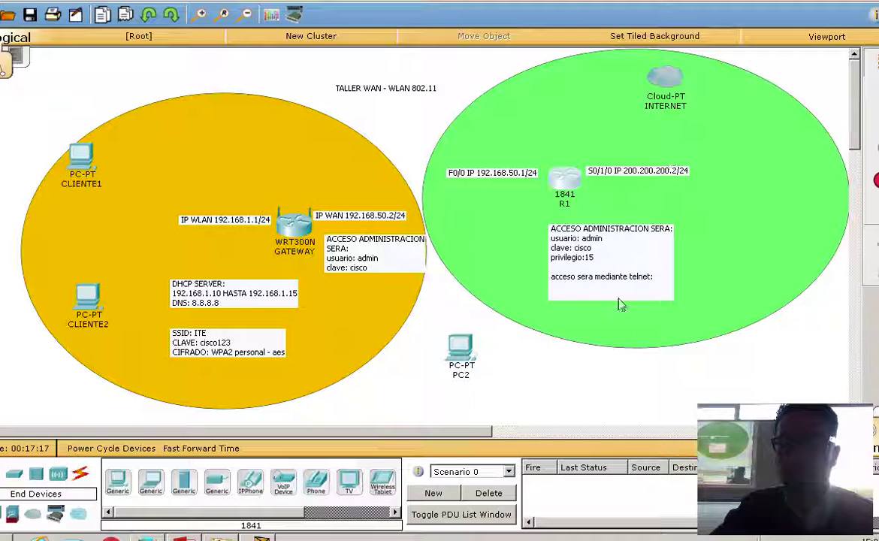
# Connect a console cable from PC2's RS 232 port to R1's Console port, then open PC2.
pyautogui.click(81, 473)
pyautogui.click(151, 481)
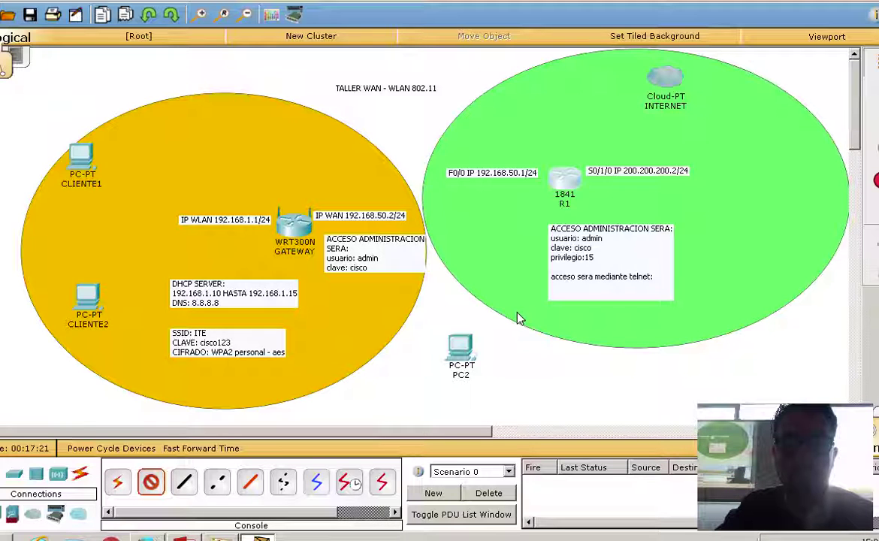
pyautogui.click(460, 349)
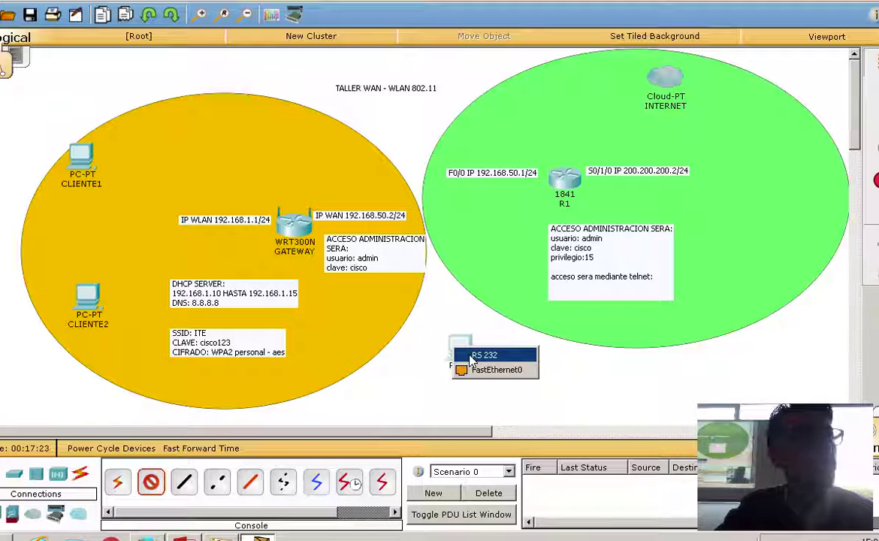
pyautogui.click(475, 355)
pyautogui.click(563, 182)
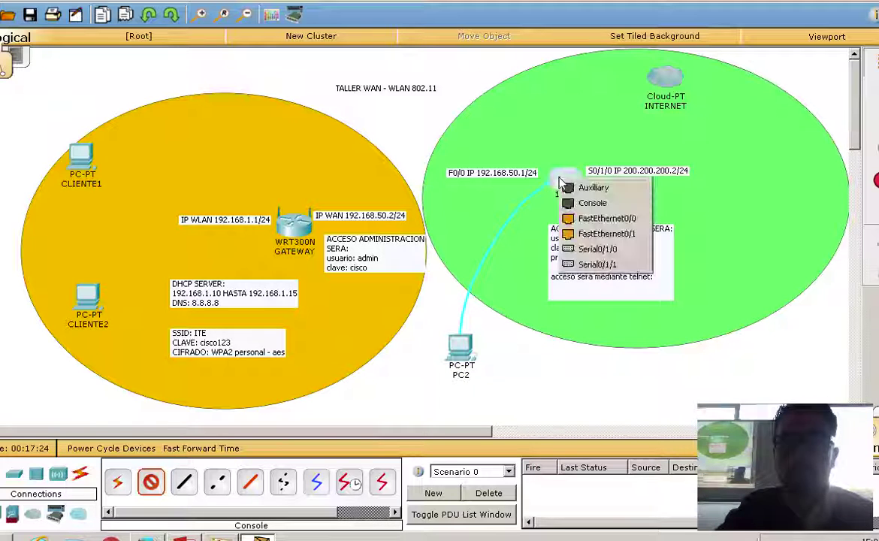
pyautogui.click(592, 202)
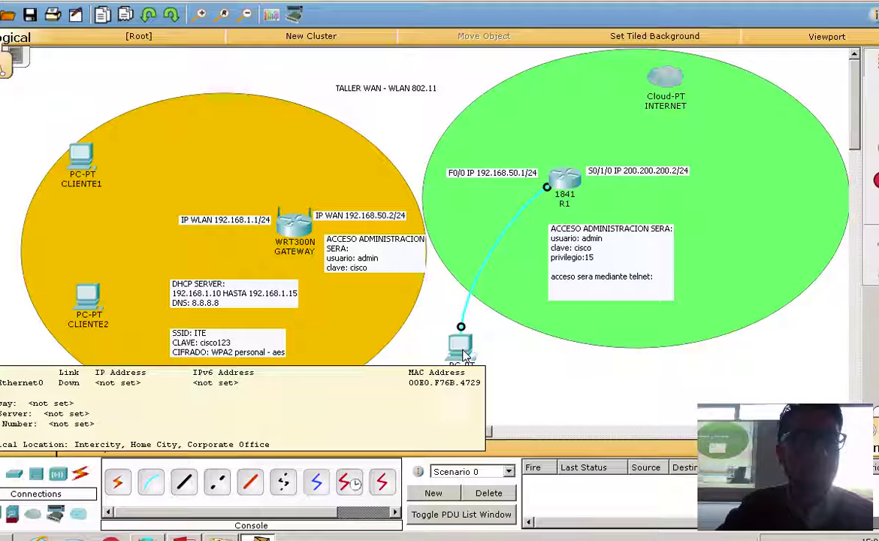
pyautogui.click(461, 347)
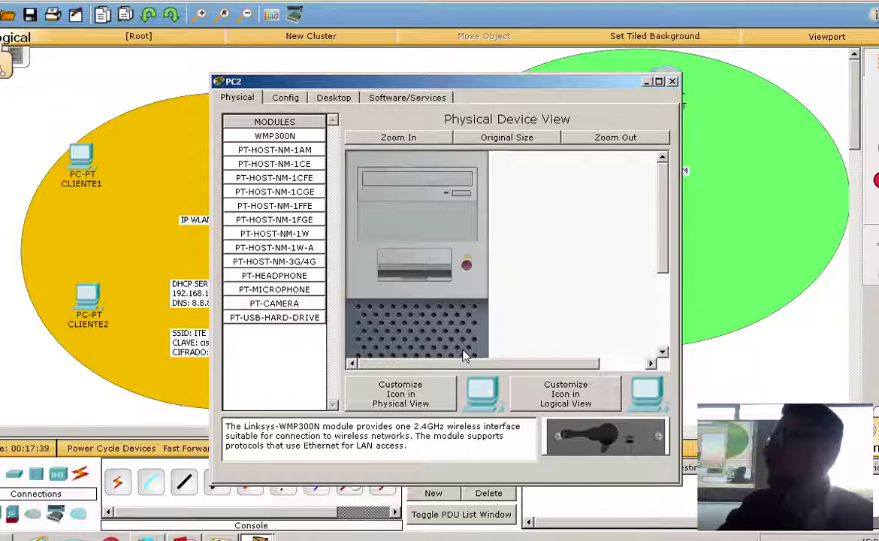
# Launch PC2's Terminal with the default 9600 8N1 settings, then close it and recheck R1.
pyautogui.click(334, 98)
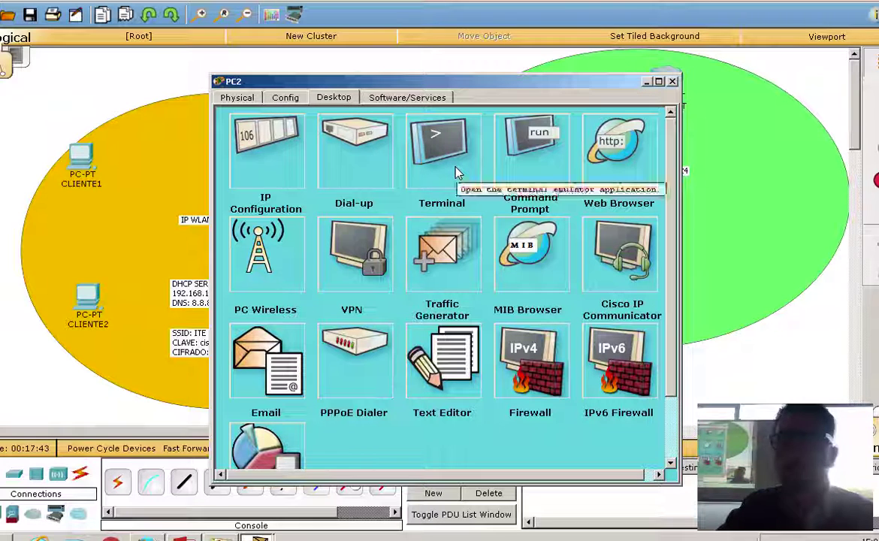
pyautogui.click(455, 173)
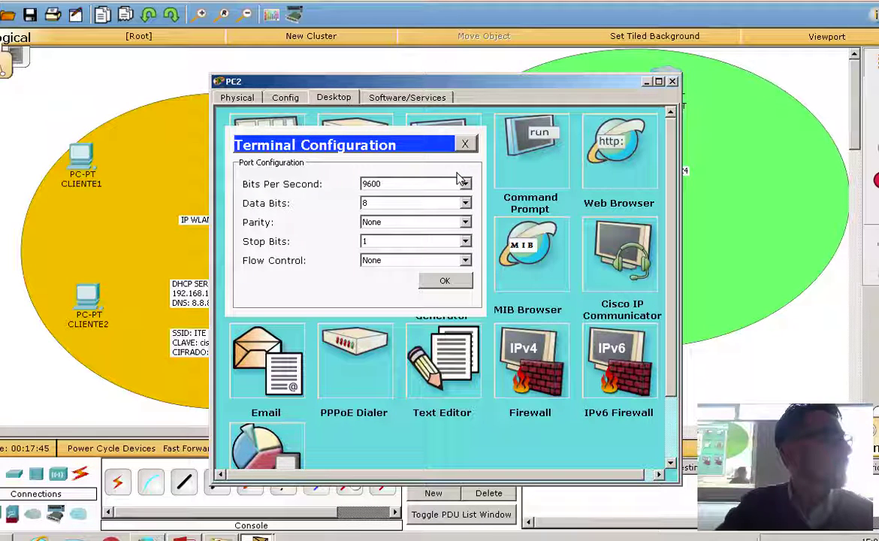
pyautogui.click(459, 280)
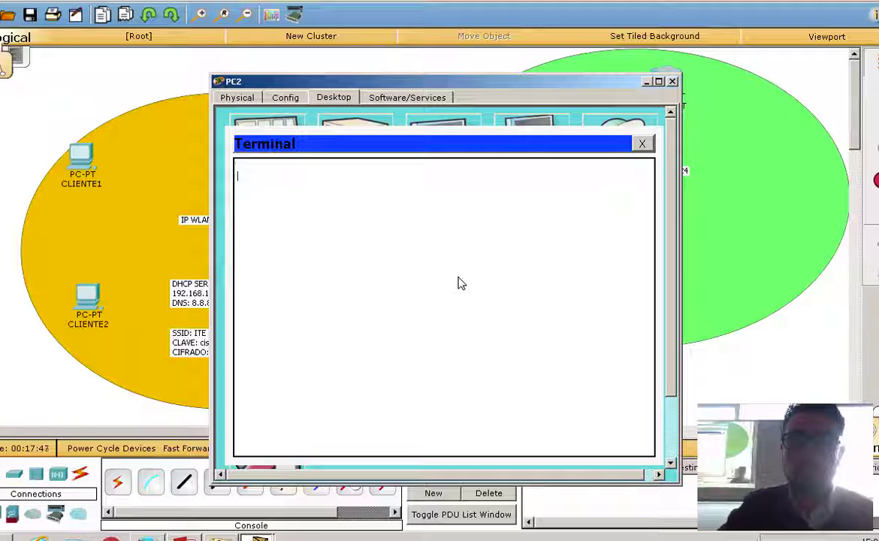
pyautogui.click(642, 144)
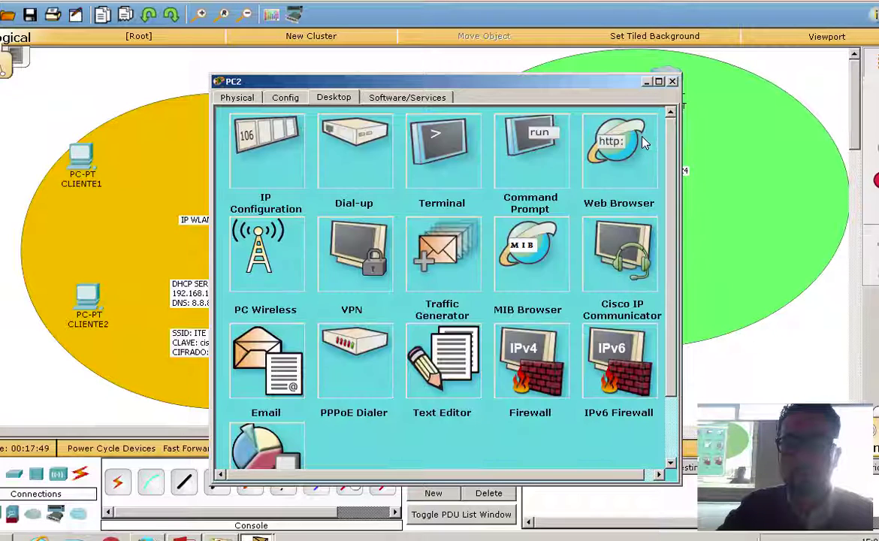
pyautogui.click(672, 81)
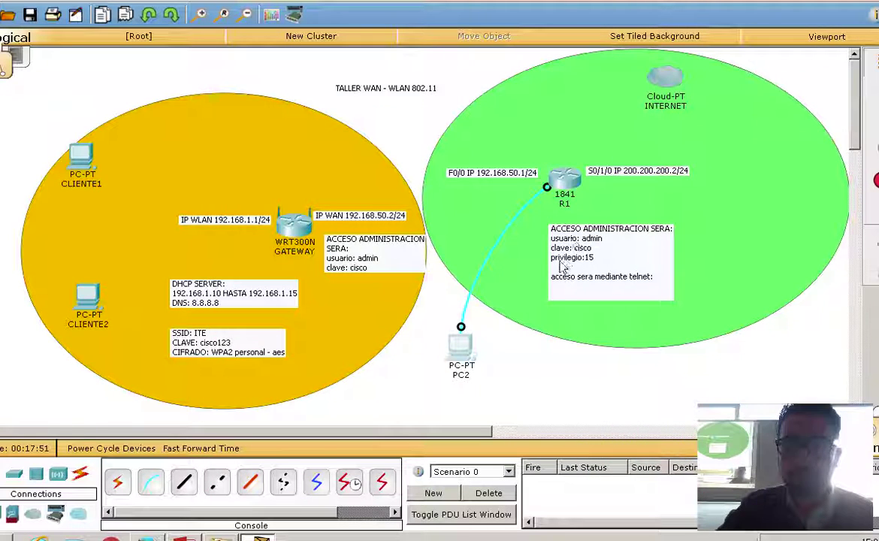
pyautogui.click(564, 178)
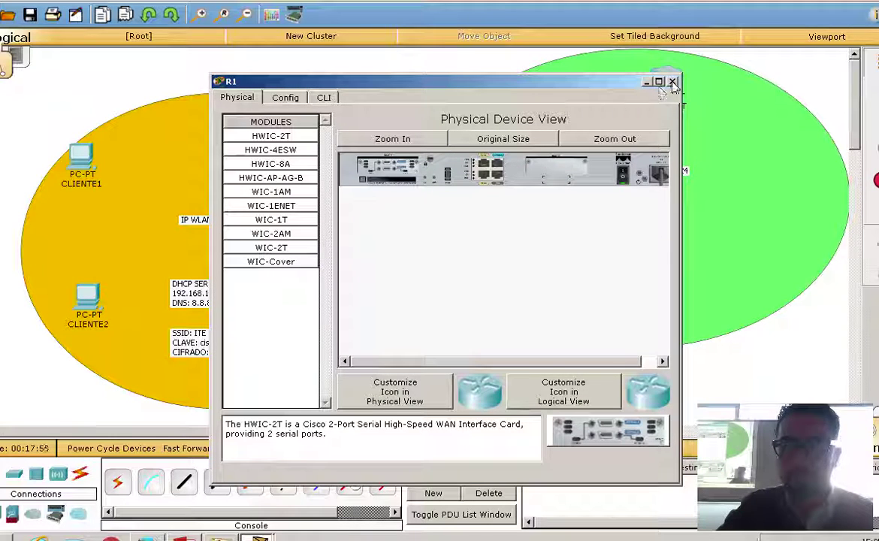
pyautogui.click(672, 81)
# Reconnect PC2's Terminal to R1's console to see its boot output, moving the window aside.
pyautogui.click(458, 347)
pyautogui.click(446, 188)
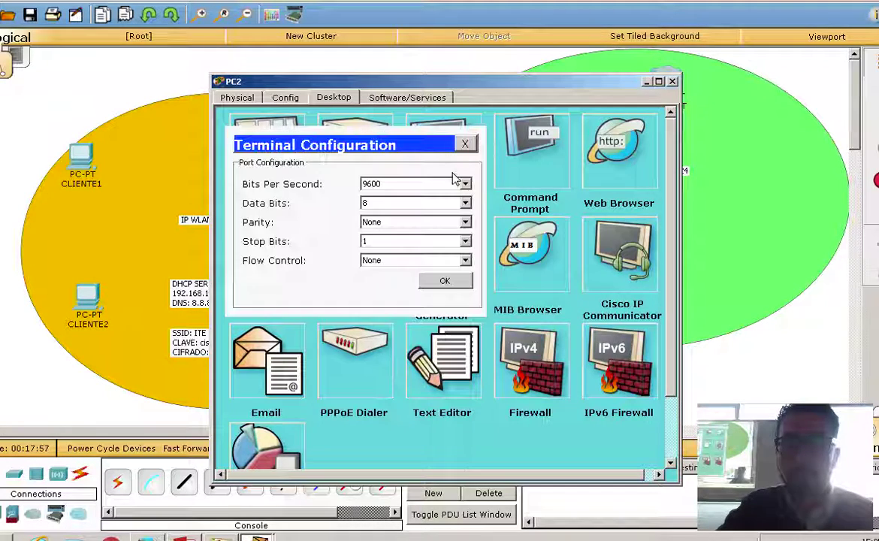
pyautogui.click(445, 280)
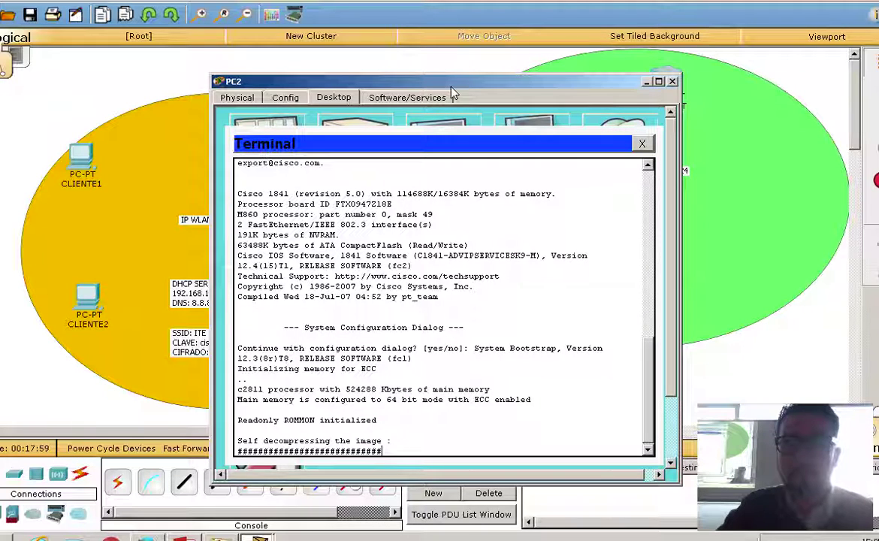
pyautogui.moveTo(452, 89); pyautogui.dragTo(344, 57)
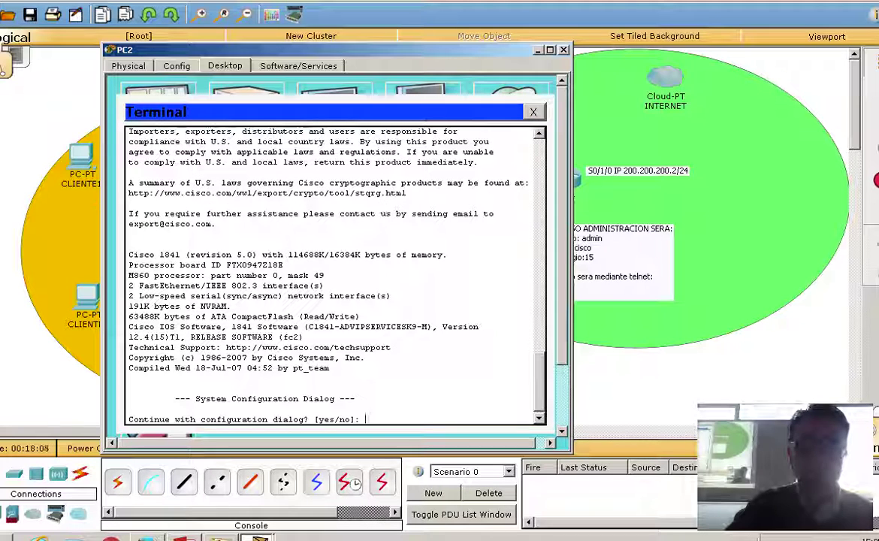
pyautogui.click(6, 533)
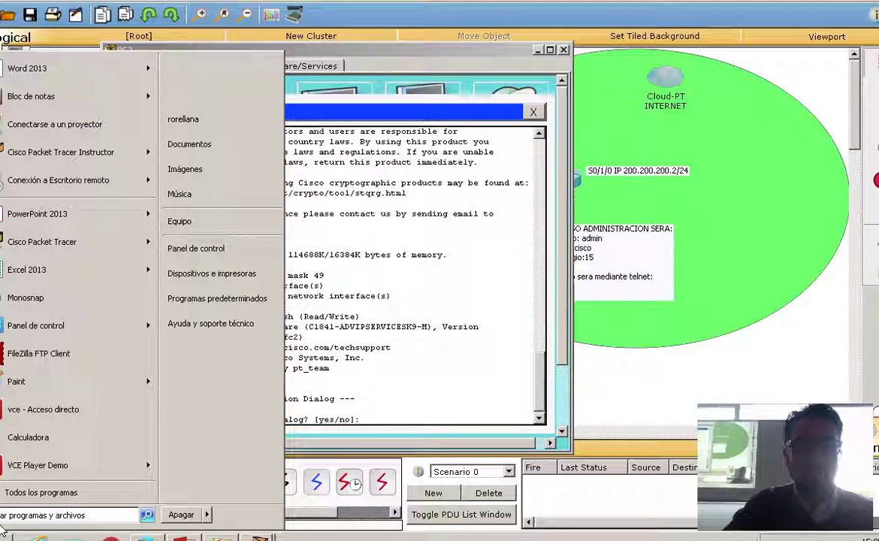
# Launch PuTTY and set up a Serial connection on COM4 at speed 9600.
pyautogui.write('put')
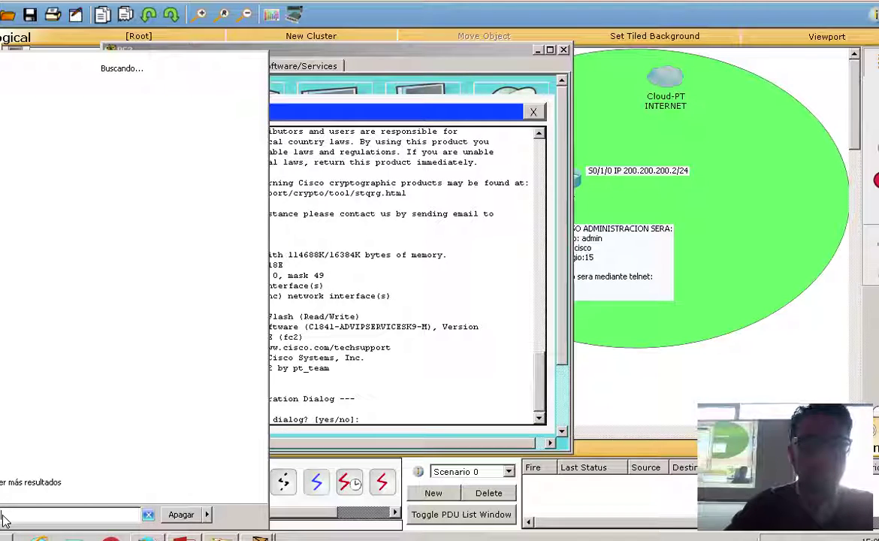
pyautogui.click(14, 96)
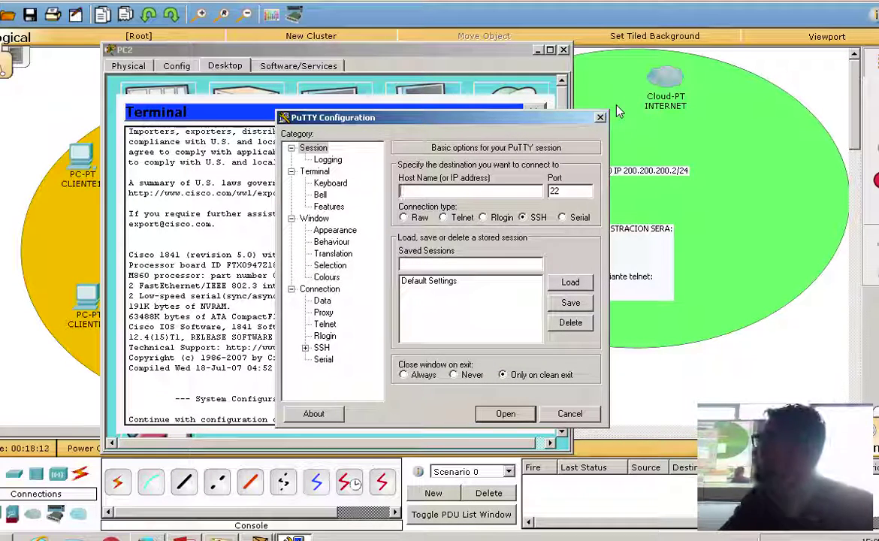
pyautogui.moveTo(457, 121); pyautogui.dragTo(614, 105)
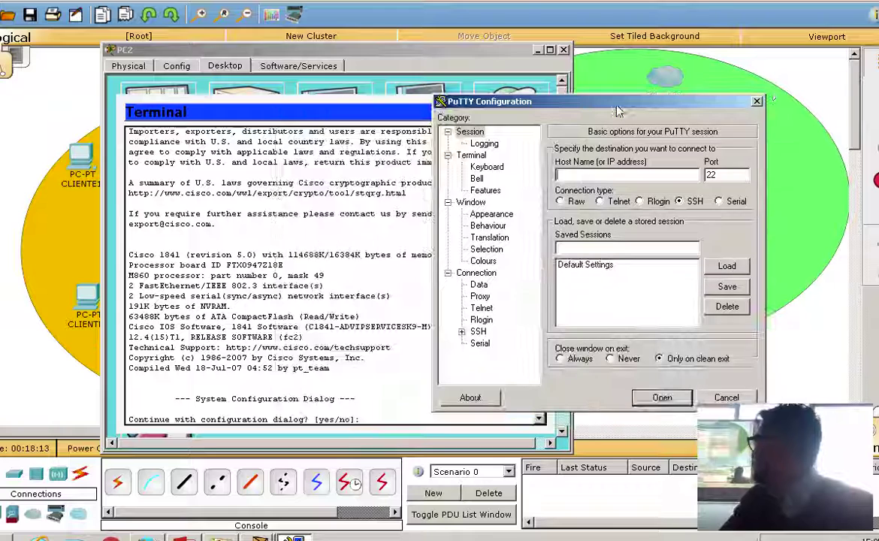
pyautogui.click(719, 201)
pyautogui.doubleClick(642, 175)
pyautogui.write('COM4')
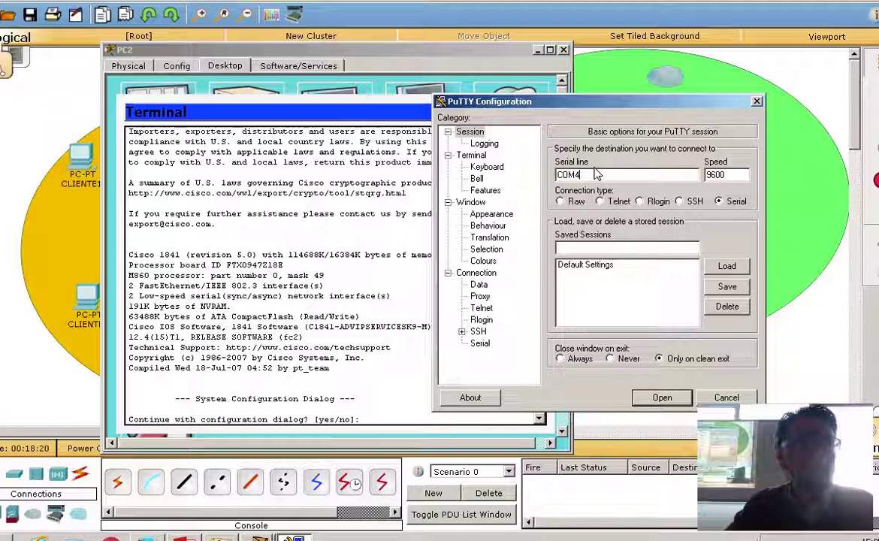
pyautogui.press('super')
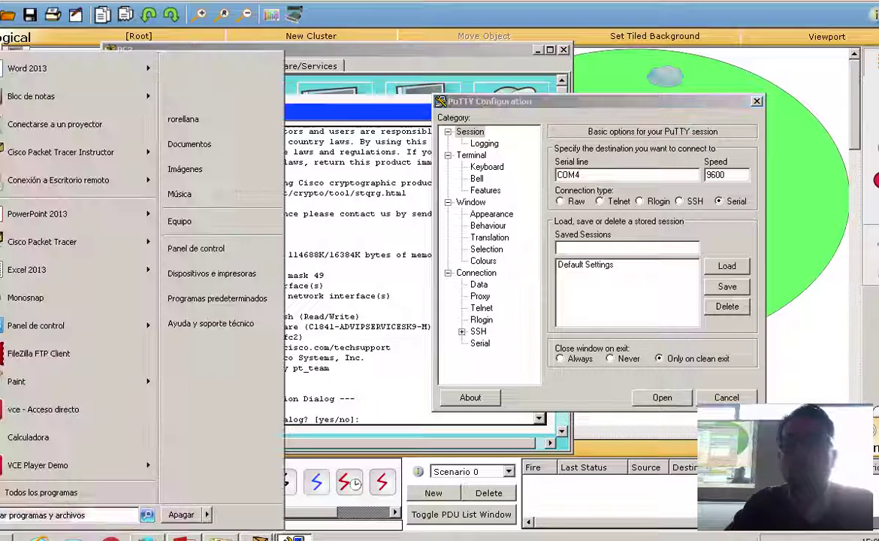
pyautogui.rightClick(207, 221)
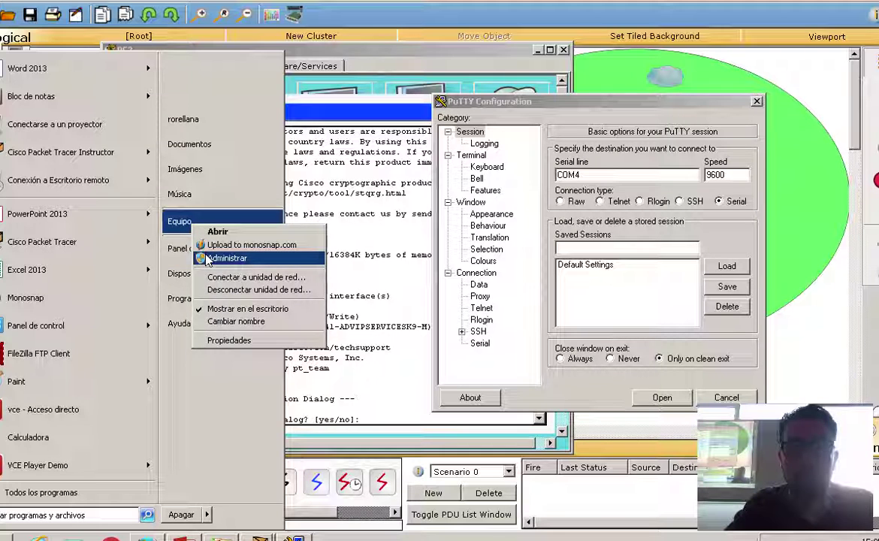
pyautogui.press('Escape')
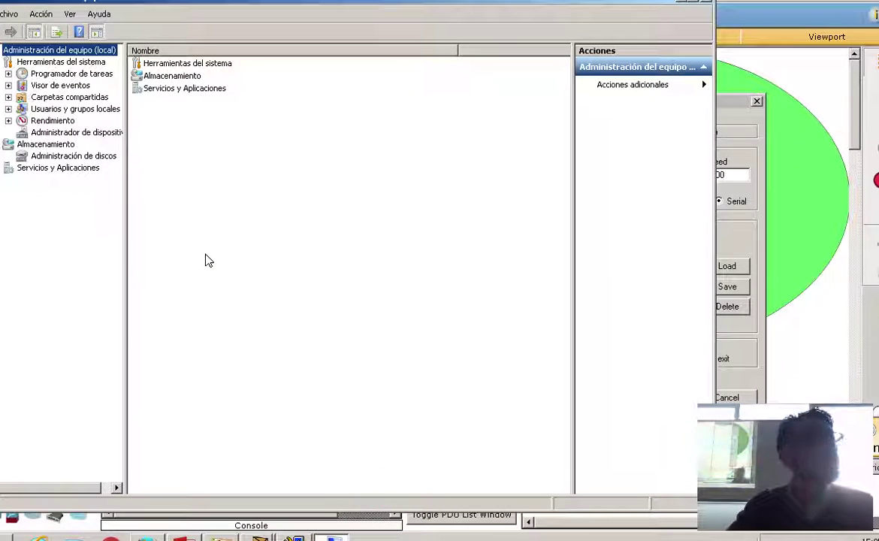
pyautogui.click(90, 132)
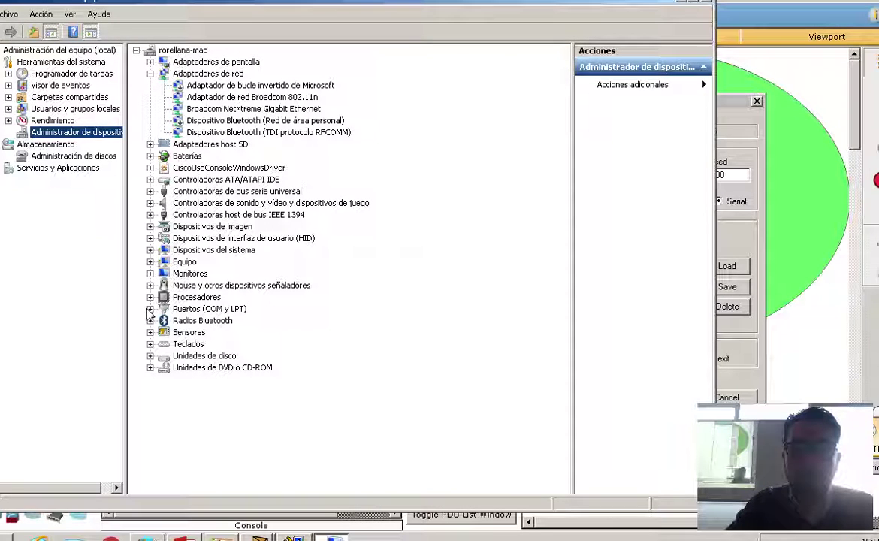
pyautogui.click(151, 309)
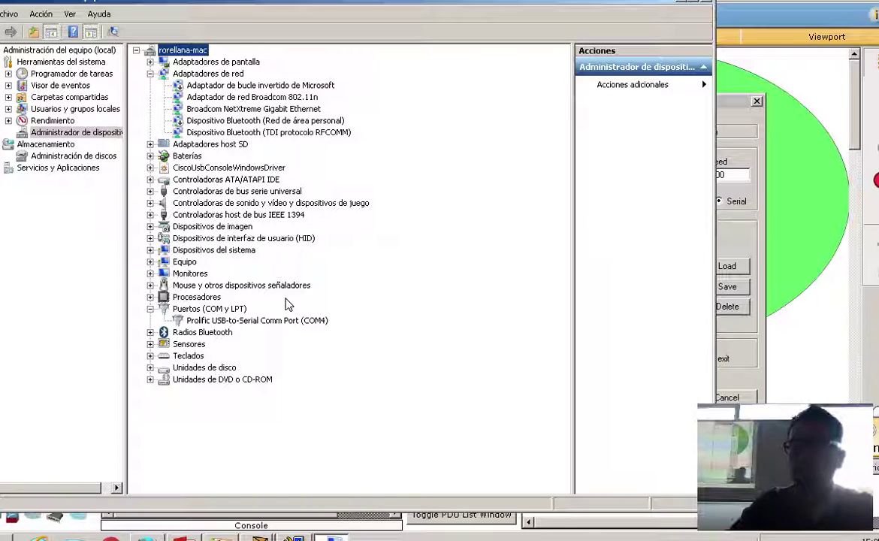
pyautogui.click(711, 6)
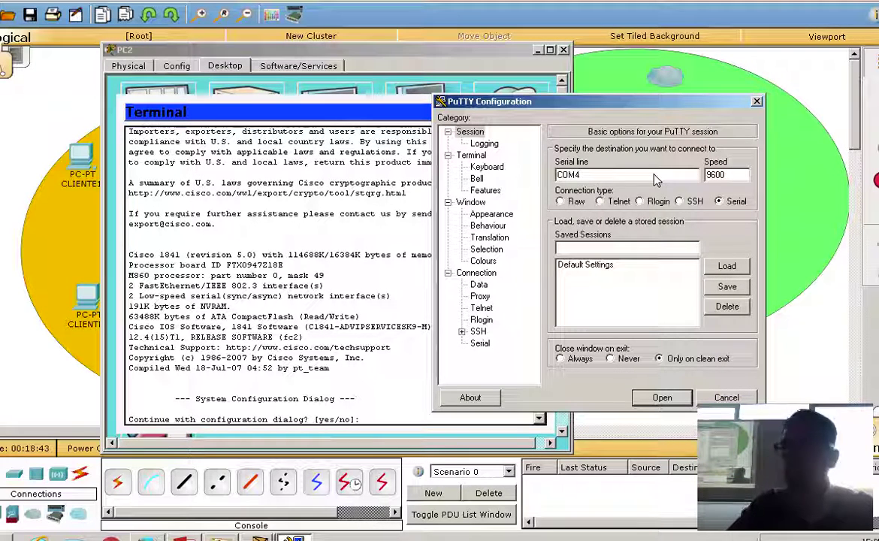
# Open the COM4 serial session and wake the router to show the configuration-dialog prompt.
pyautogui.moveTo(570, 101); pyautogui.dragTo(655, 53)
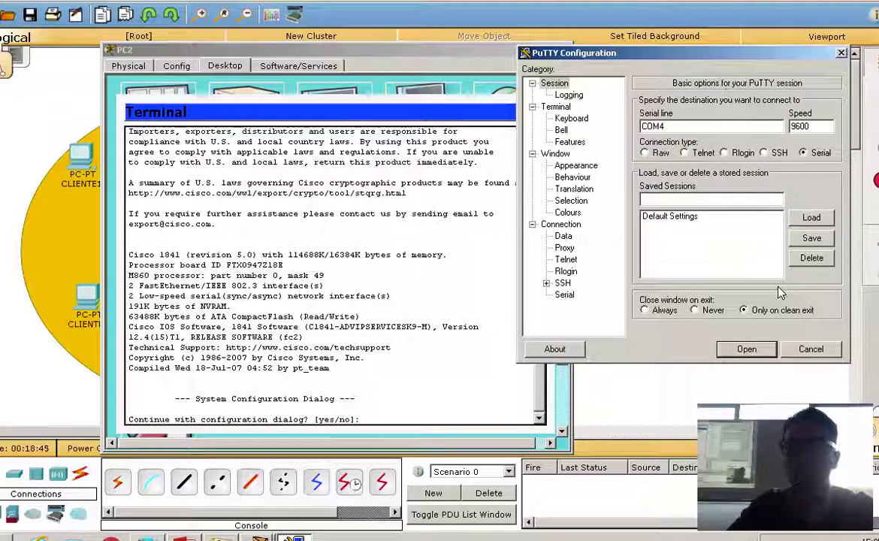
pyautogui.click(746, 349)
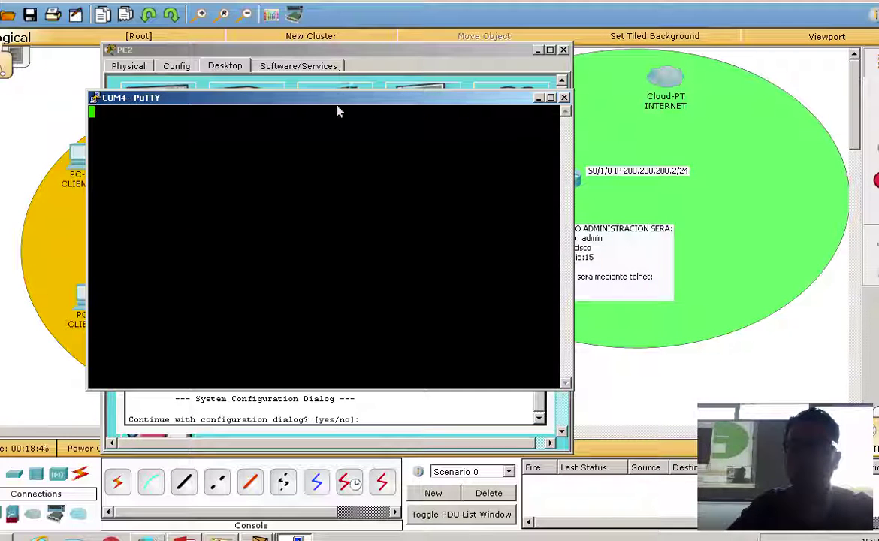
pyautogui.moveTo(335, 95); pyautogui.dragTo(654, 64)
pyautogui.press('Return')
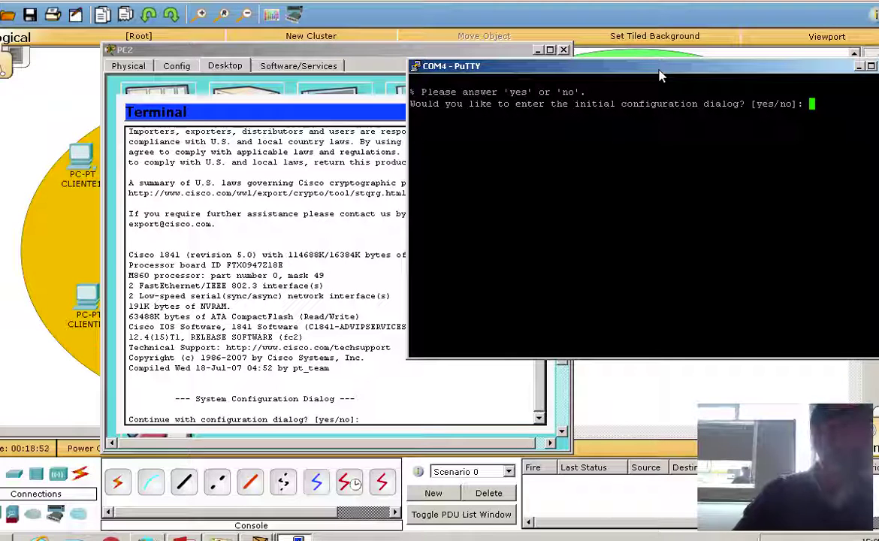
pyautogui.click(359, 50)
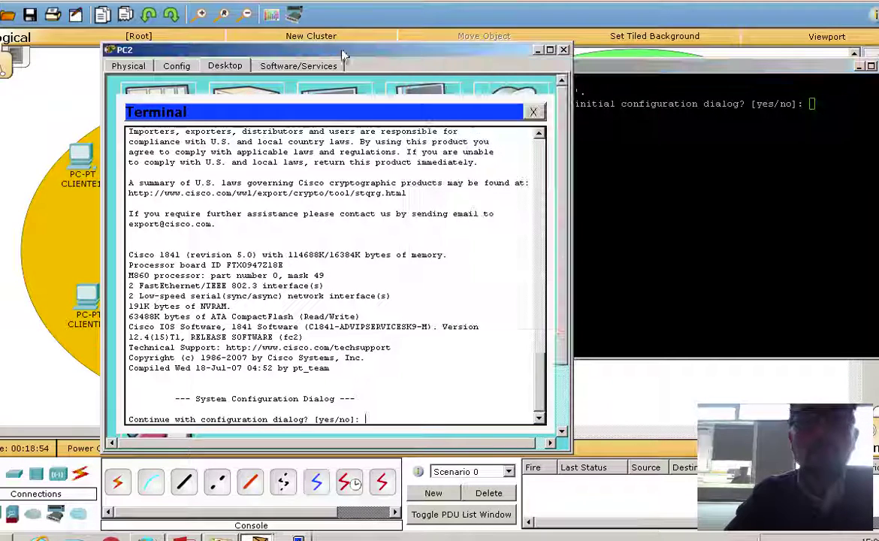
pyautogui.moveTo(359, 51); pyautogui.dragTo(319, 47)
# Answer 'no' to the initial configuration dialog in both PuTTY and PC2, reaching Router>.
pyautogui.moveTo(558, 73); pyautogui.dragTo(581, 78)
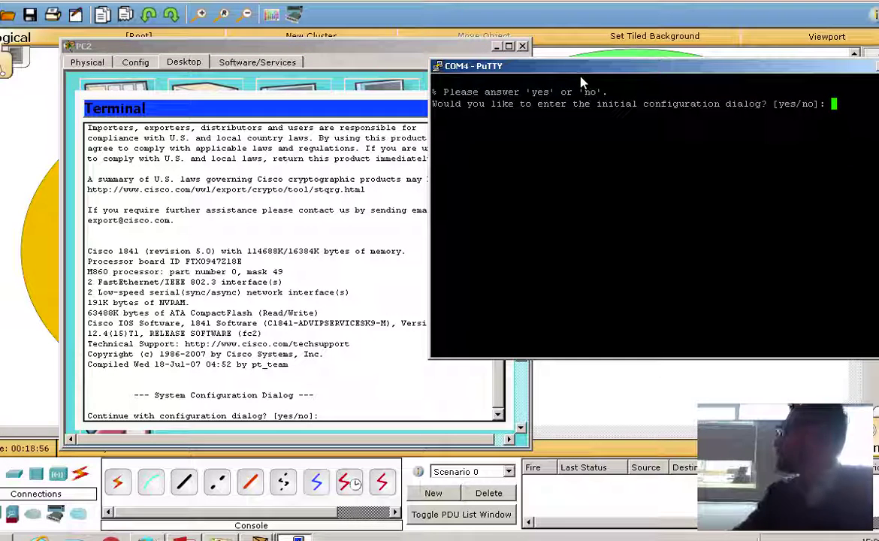
pyautogui.write('no')
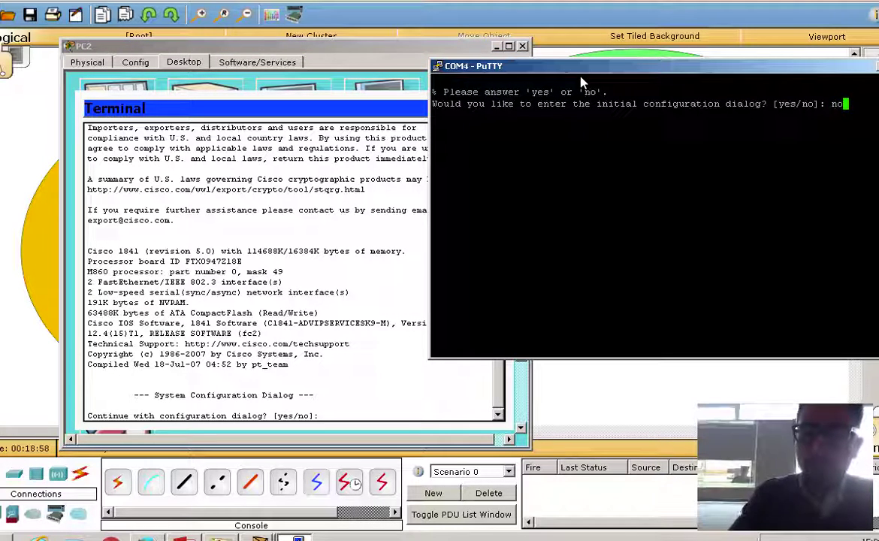
pyautogui.press('Return')
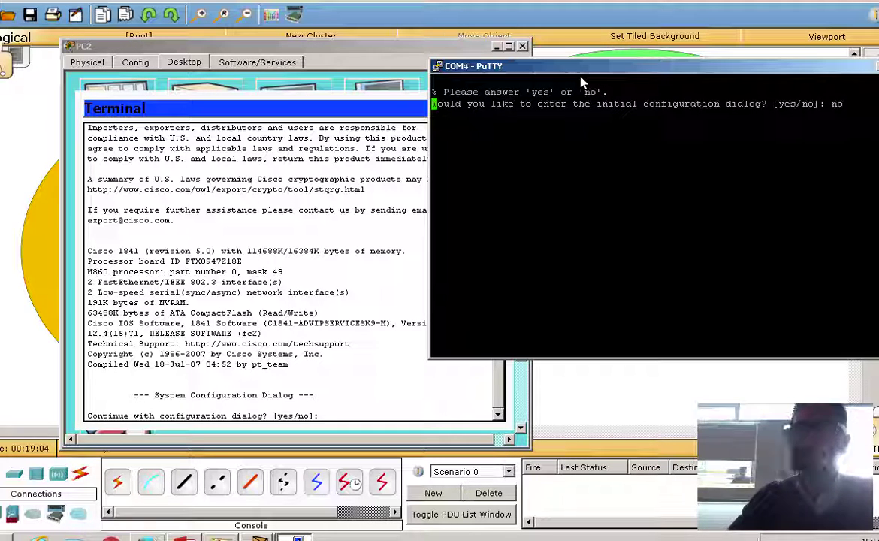
pyautogui.click(342, 416)
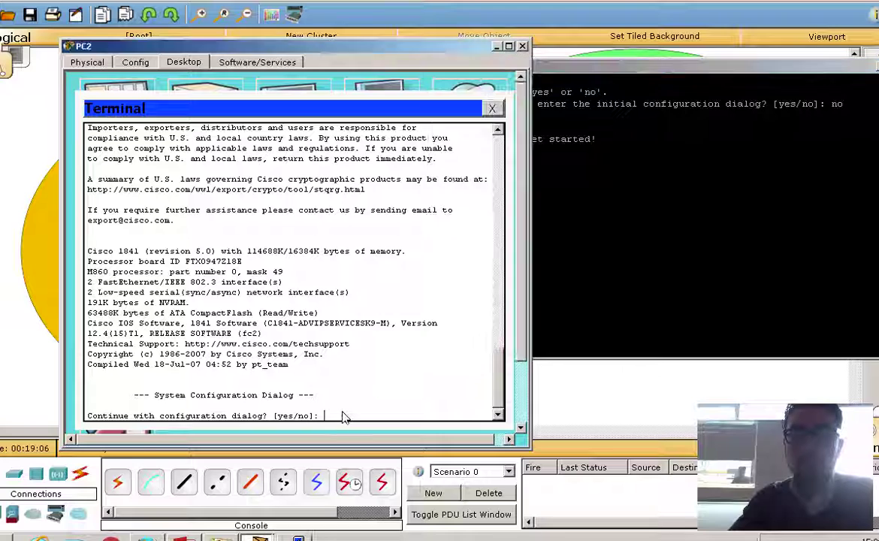
pyautogui.write('no')
pyautogui.press('Return')
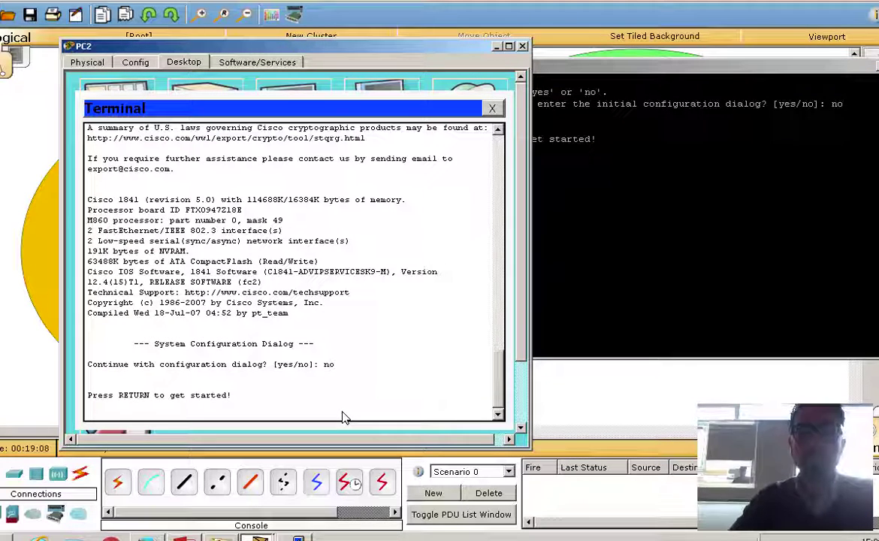
pyautogui.press('Return')
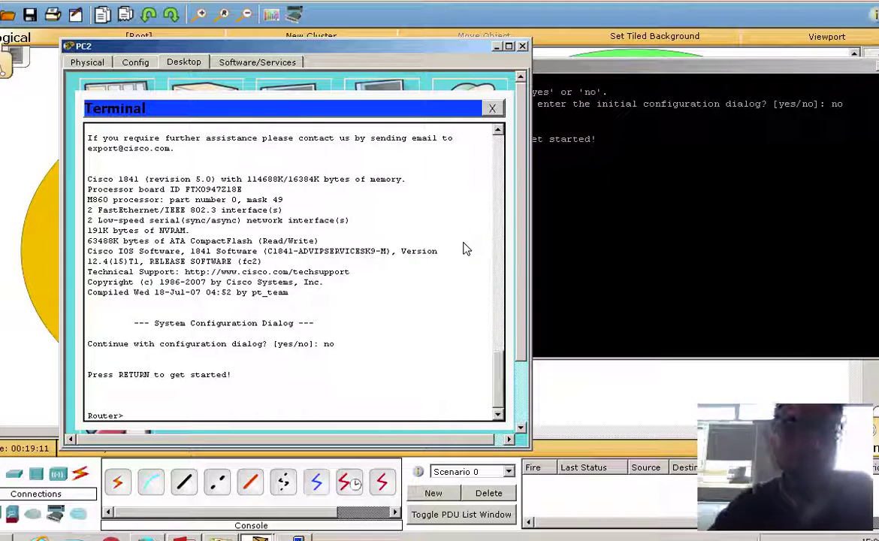
pyautogui.click(679, 249)
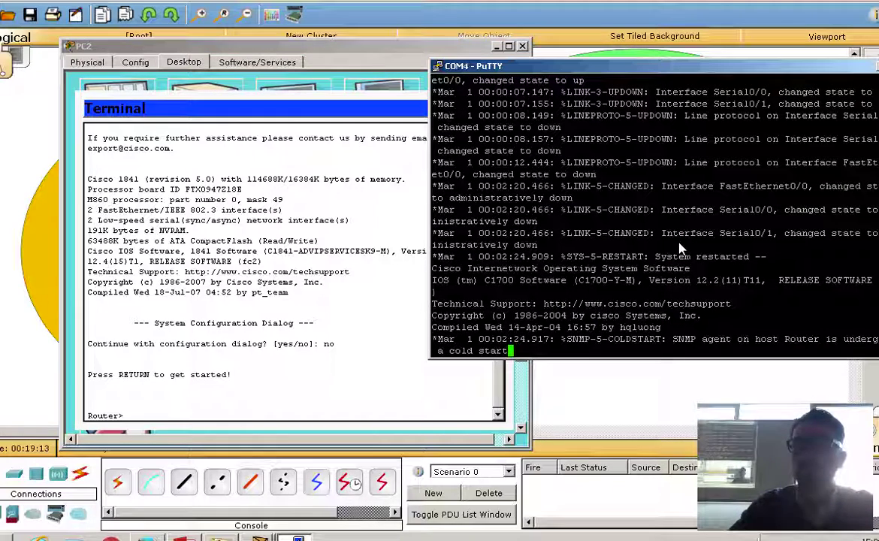
pyautogui.press('Return')
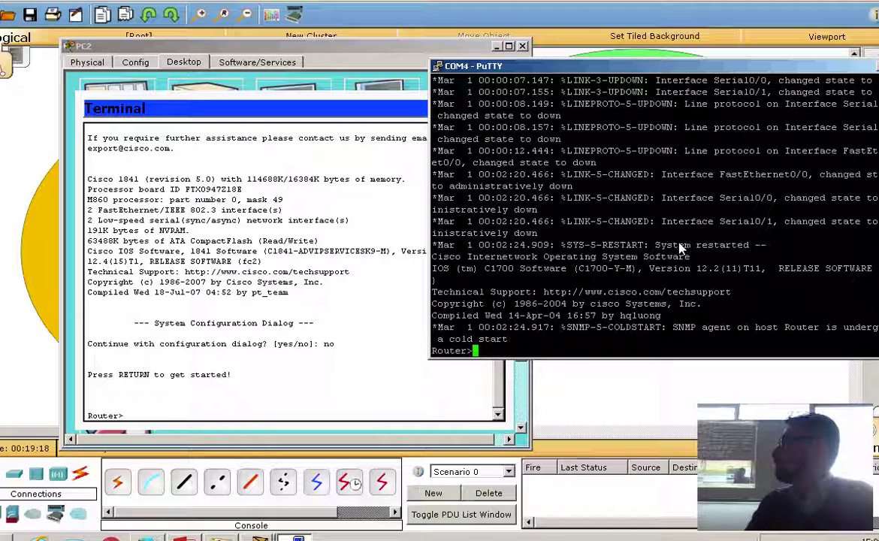
# Run enable in both PuTTY and PC2's terminal to reach the Router# prompt.
pyautogui.write('en')
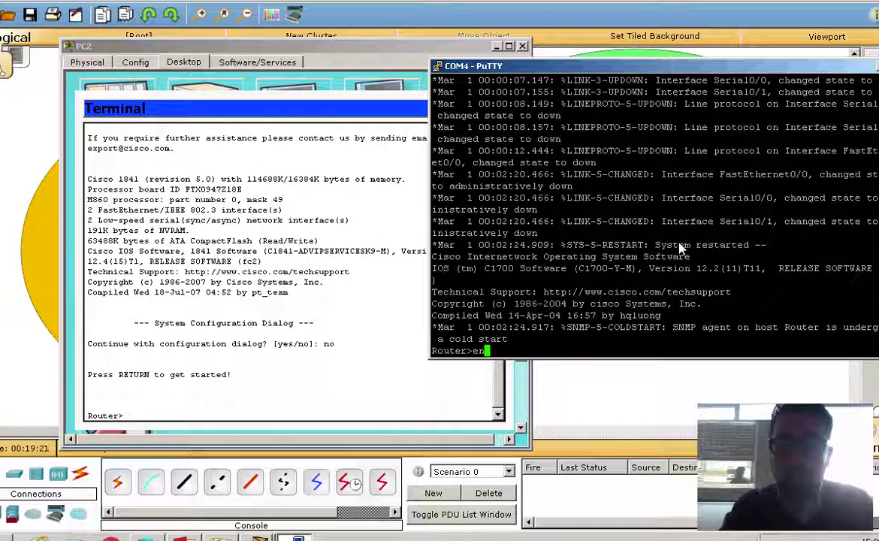
pyautogui.press('Tab')
pyautogui.press('Return')
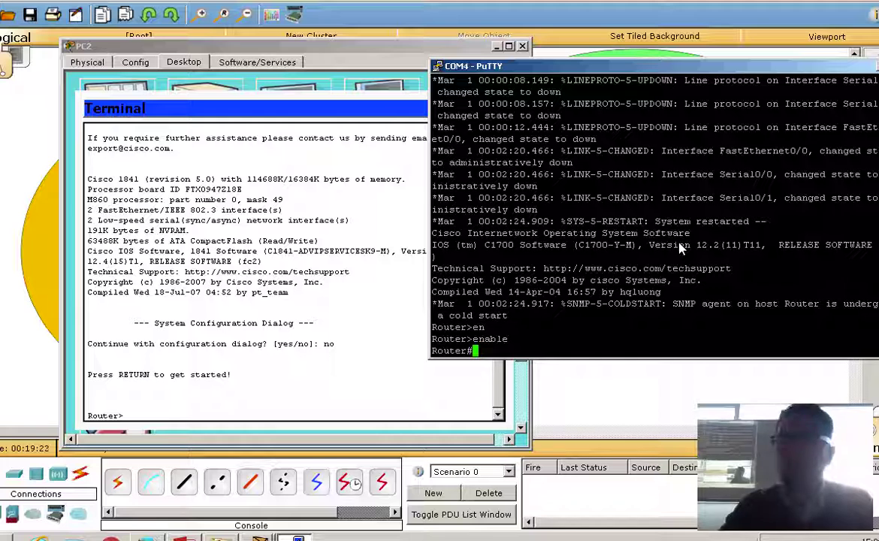
pyautogui.click(304, 404)
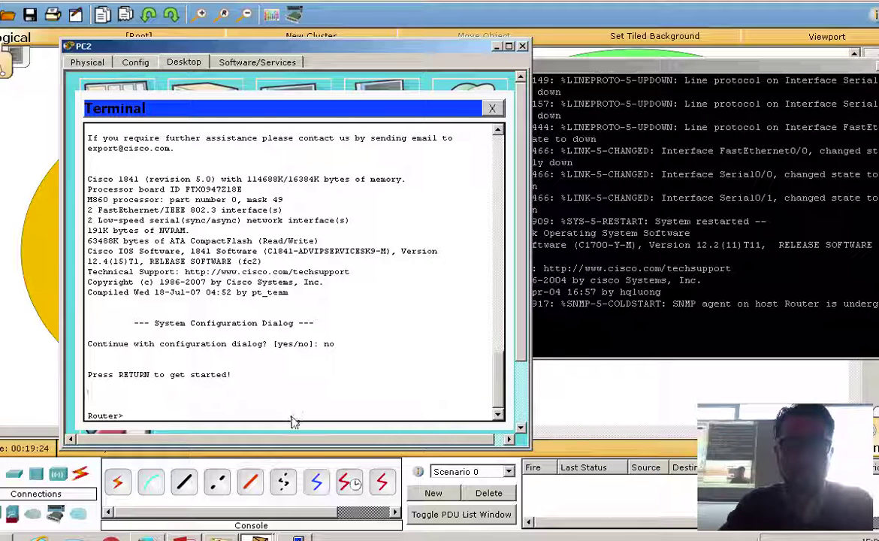
pyautogui.write('en')
pyautogui.press('Tab')
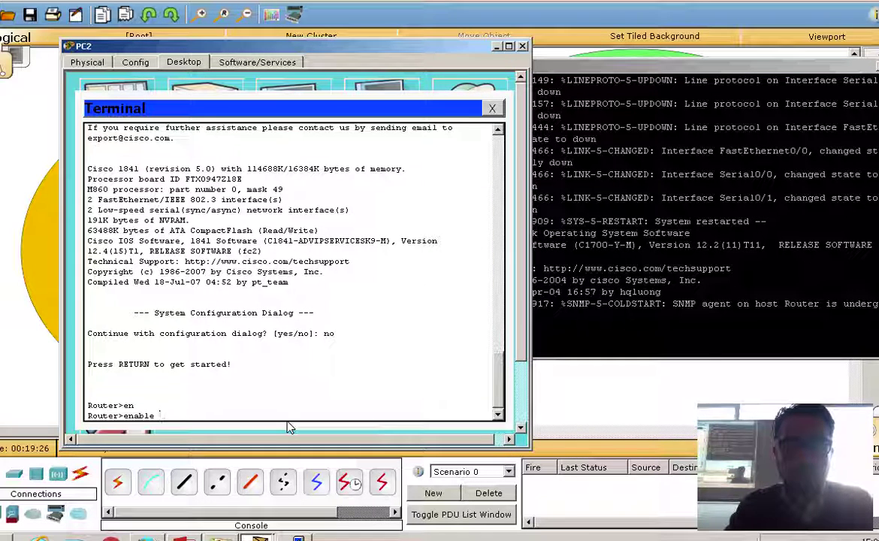
pyautogui.press('Return')
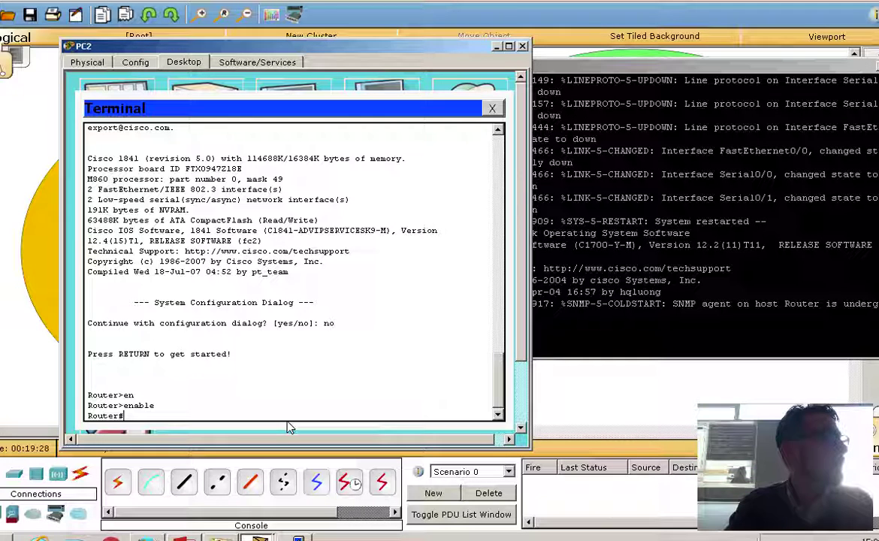
pyautogui.click(676, 342)
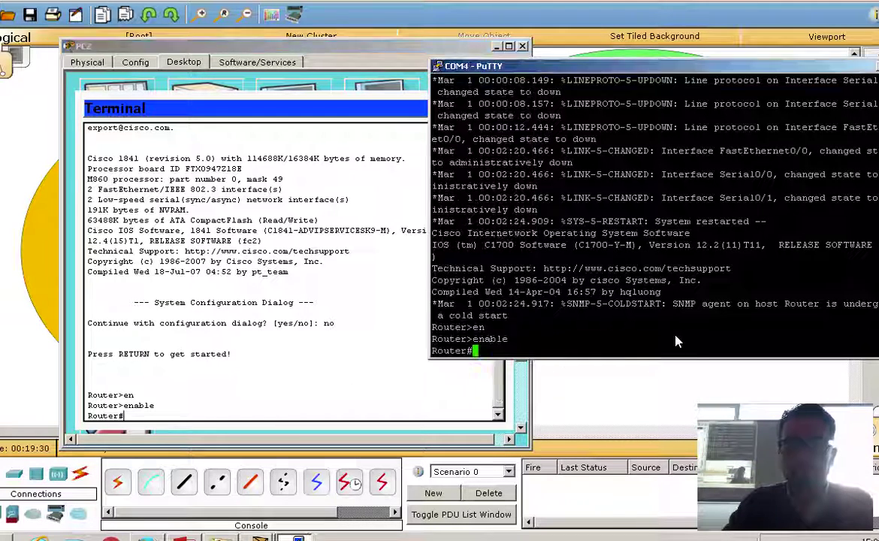
pyautogui.press('Return')
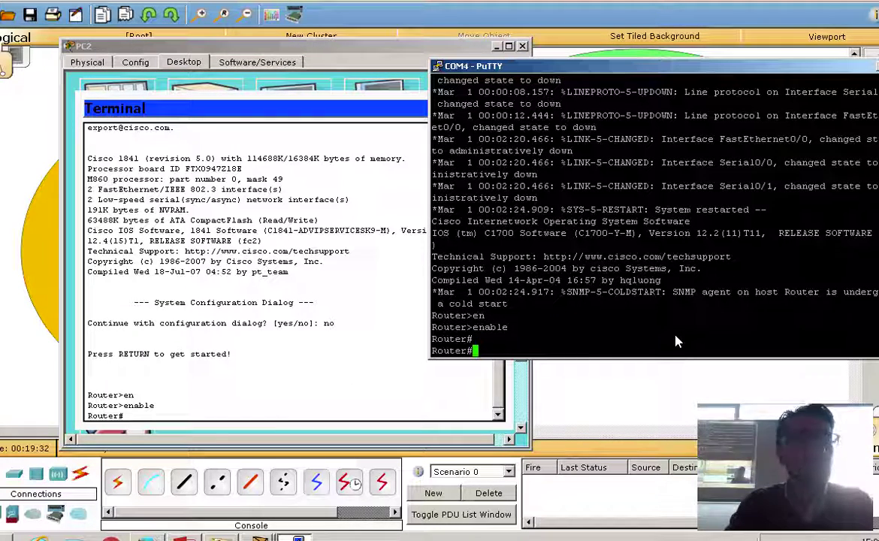
pyautogui.click(206, 366)
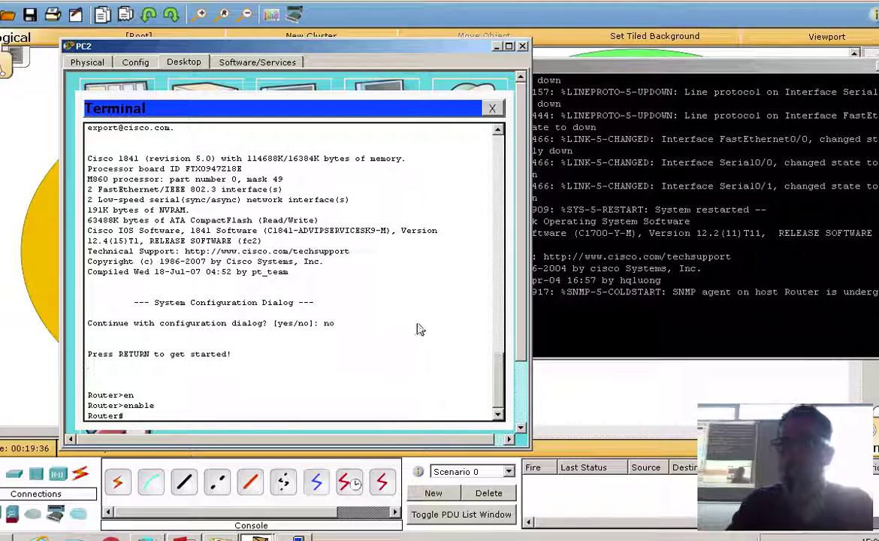
pyautogui.click(631, 316)
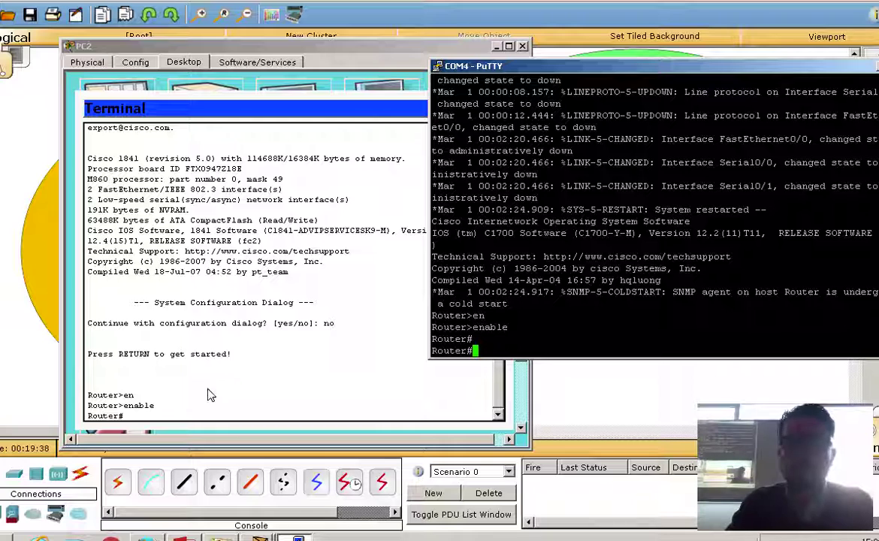
pyautogui.click(226, 411)
# Enter global configuration mode with configure terminal in PC2's terminal and PuTTY.
pyautogui.write('con')
pyautogui.press('Tab')
pyautogui.write('f')
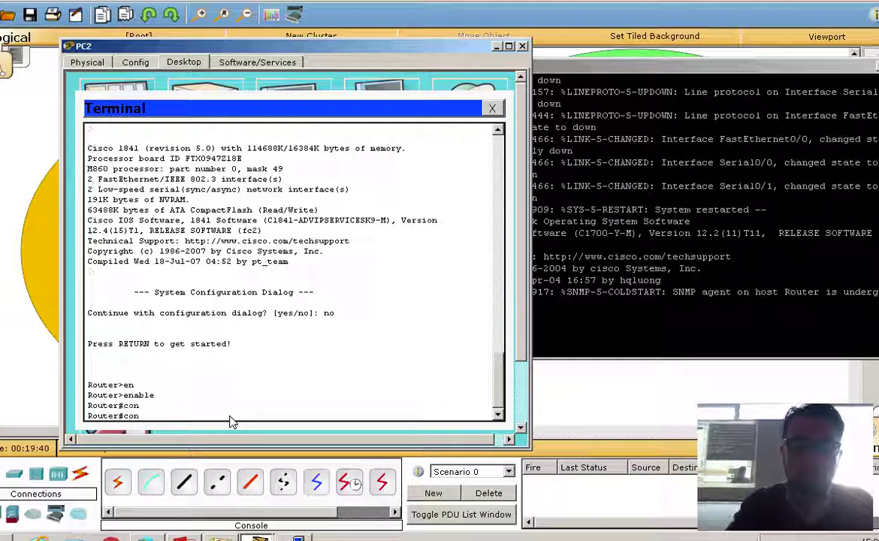
pyautogui.press('Tab')
pyautogui.write('t')
pyautogui.press('Tab')
pyautogui.press('Return')
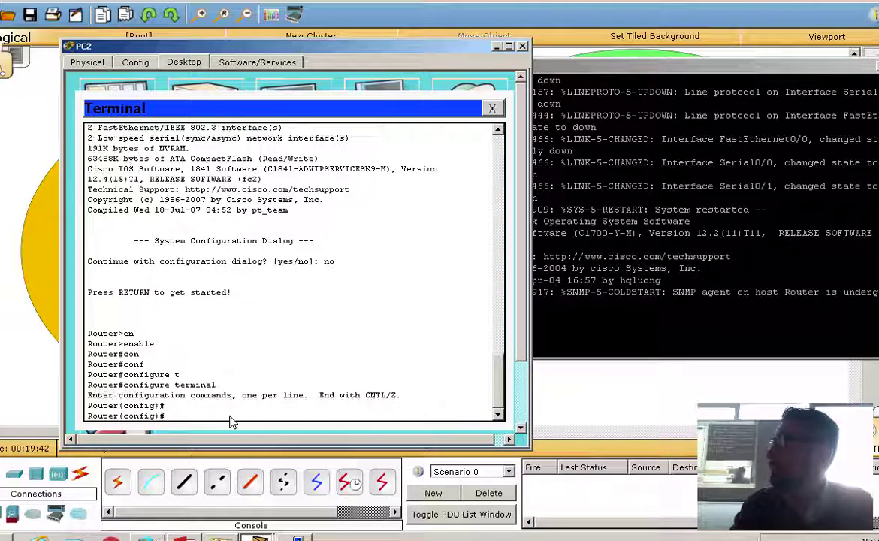
pyautogui.press('Return')
pyautogui.click(667, 330)
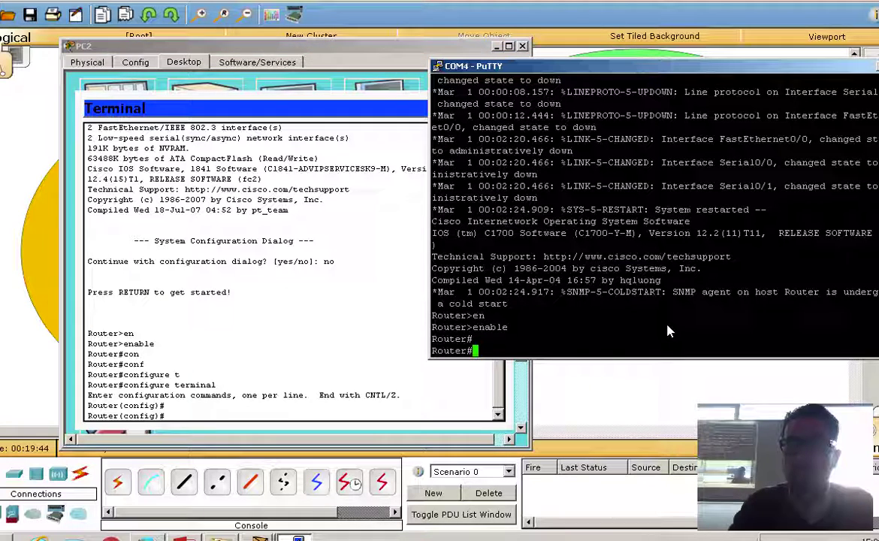
pyautogui.write('con')
pyautogui.press('Tab')
pyautogui.write('f')
pyautogui.press('Tab')
pyautogui.write('t')
pyautogui.press('Tab')
pyautogui.press('Return')
pyautogui.press('Return')
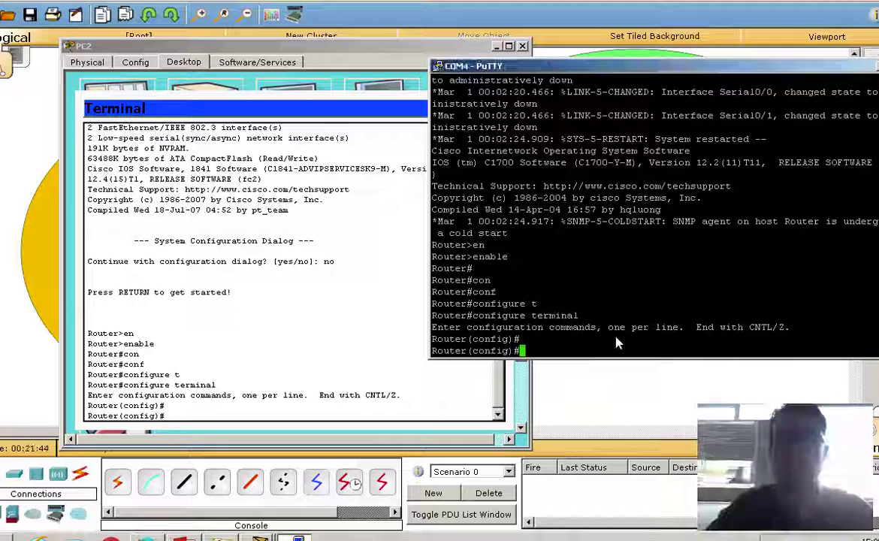
# Set the hostname to R1 in both PuTTY and PC2's terminal.
pyautogui.write('ho')
pyautogui.press('Tab')
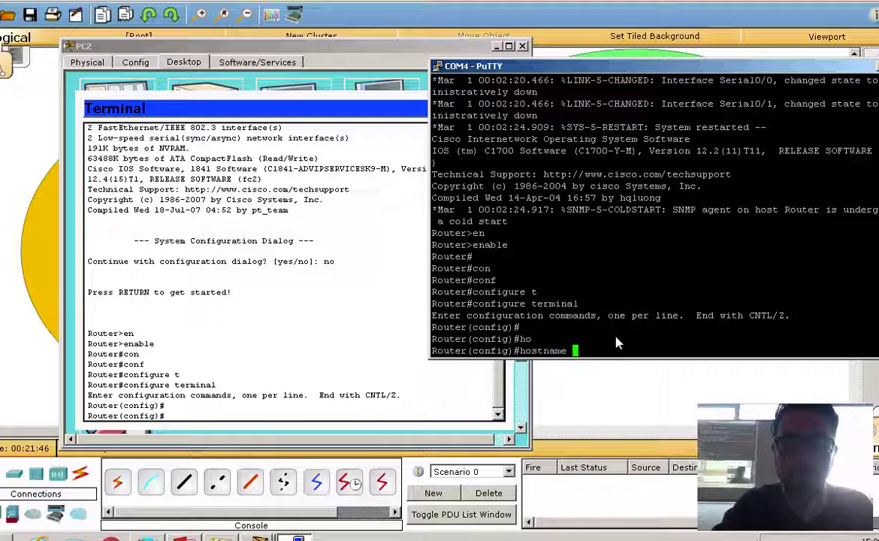
pyautogui.write('R1')
pyautogui.press('Return')
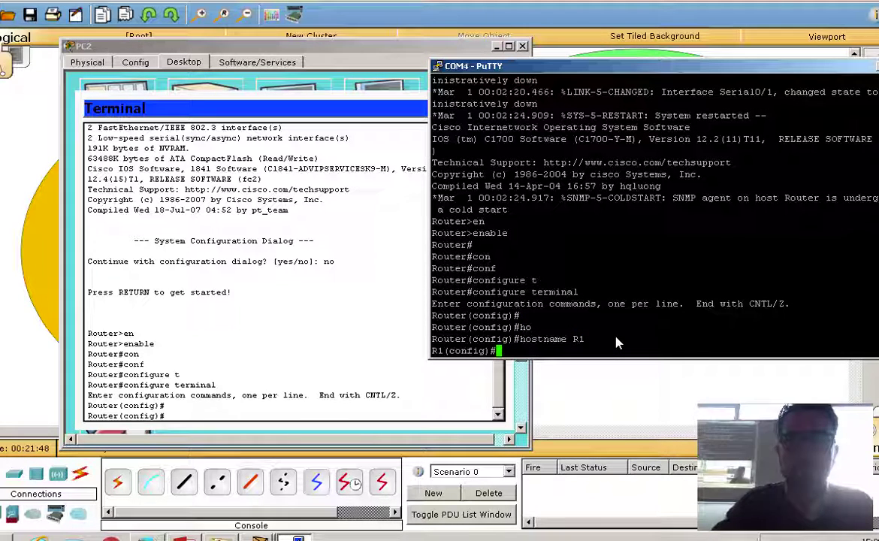
pyautogui.click(346, 417)
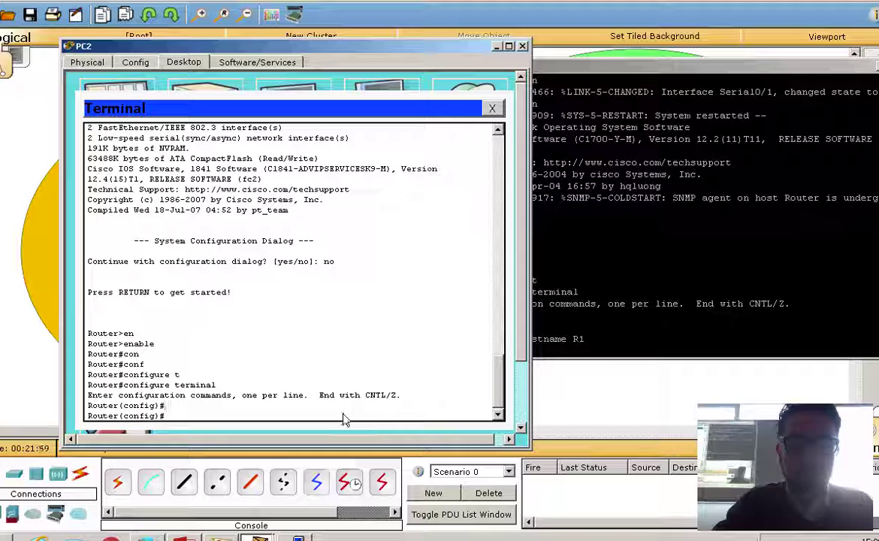
pyautogui.write('hos')
pyautogui.press('Tab')
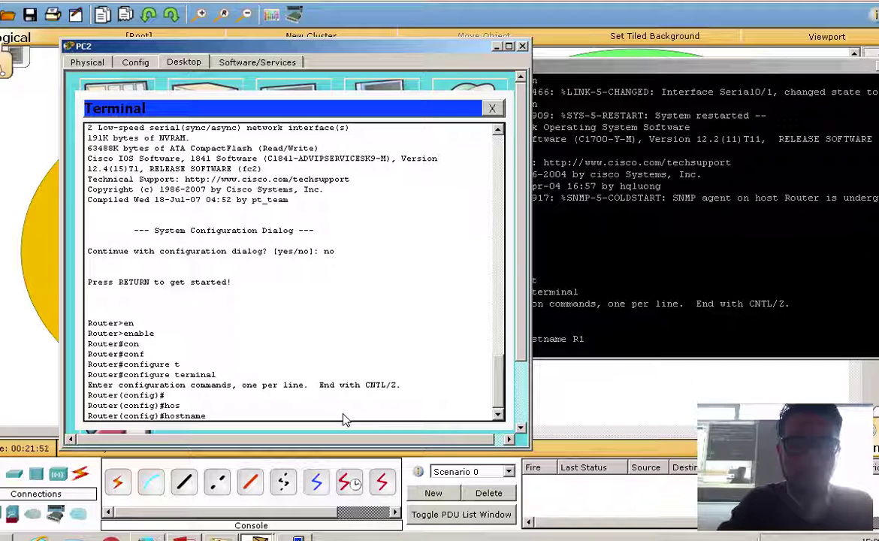
pyautogui.write('R1')
pyautogui.press('Return')
pyautogui.press('Return')
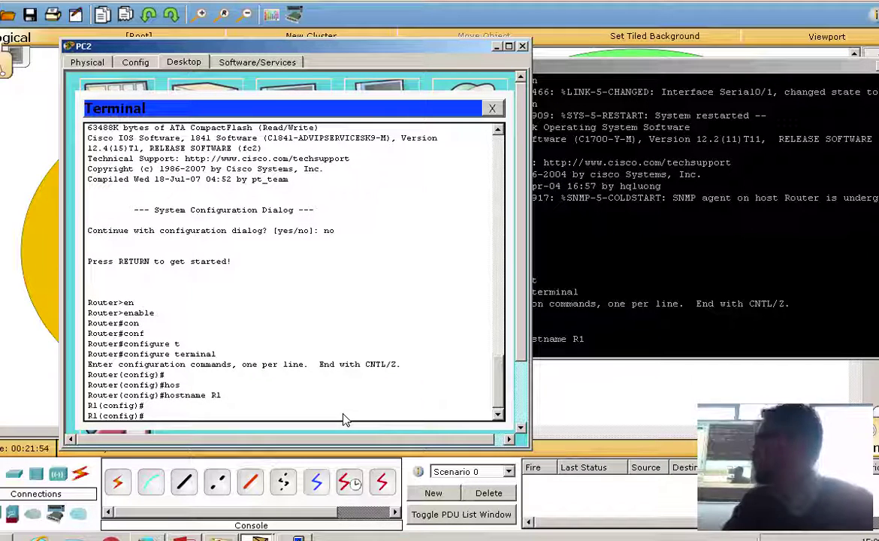
pyautogui.click(685, 347)
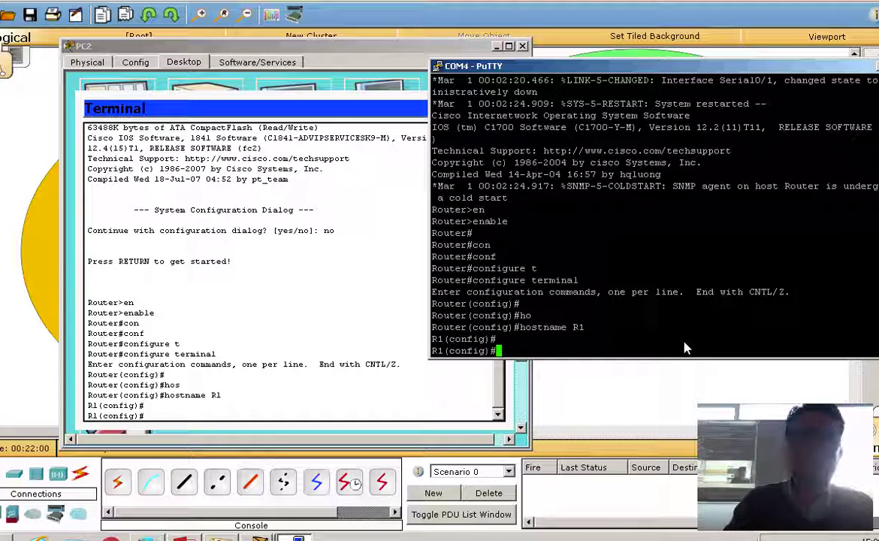
# Run 'do copy r s' in PuTTY and PC2, saving running-config to startup-config.
pyautogui.write('do co')
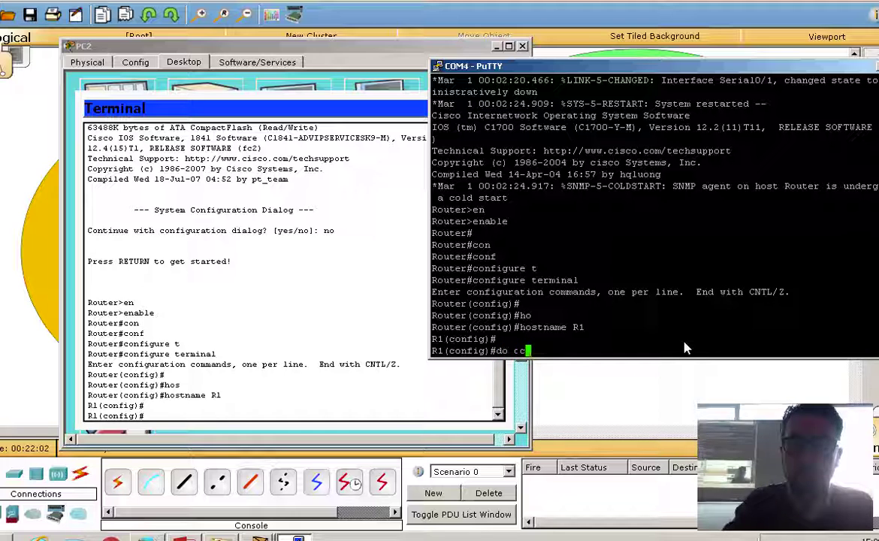
pyautogui.write('py r s')
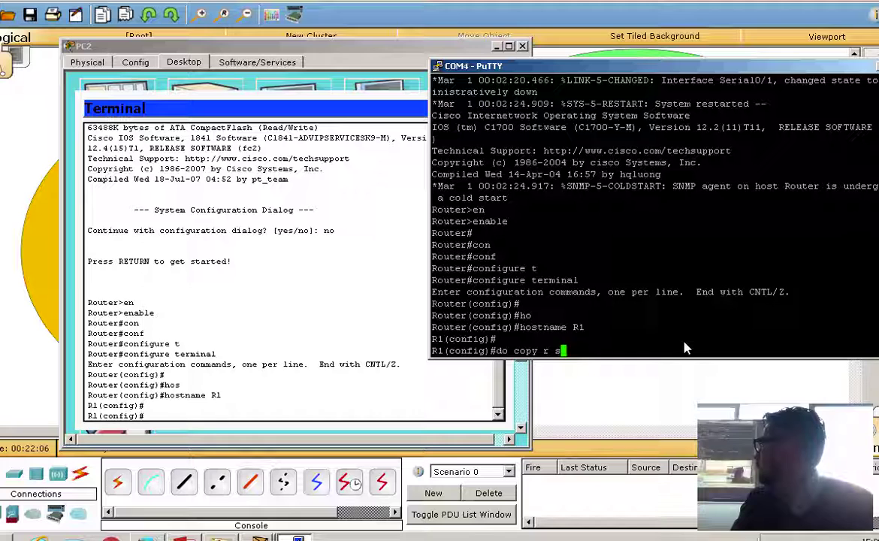
pyautogui.press('Return')
pyautogui.press('Return')
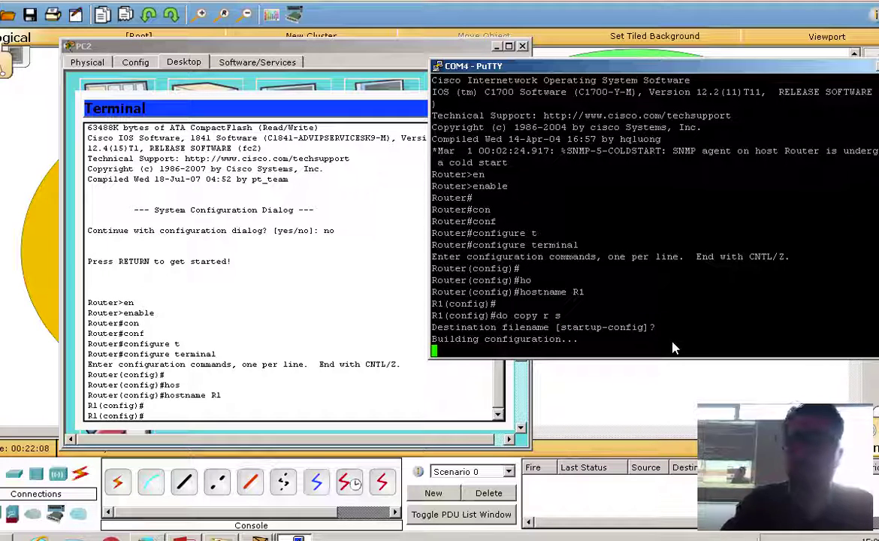
pyautogui.click(251, 381)
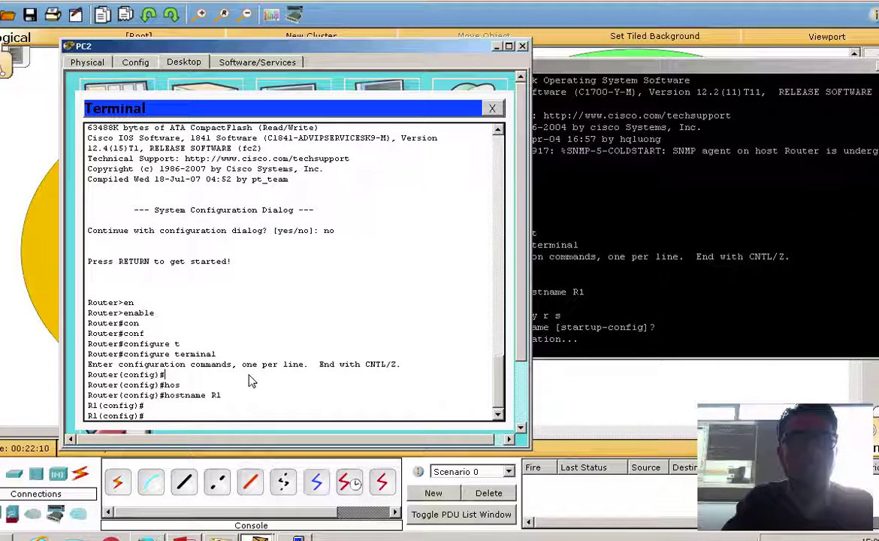
pyautogui.write('do')
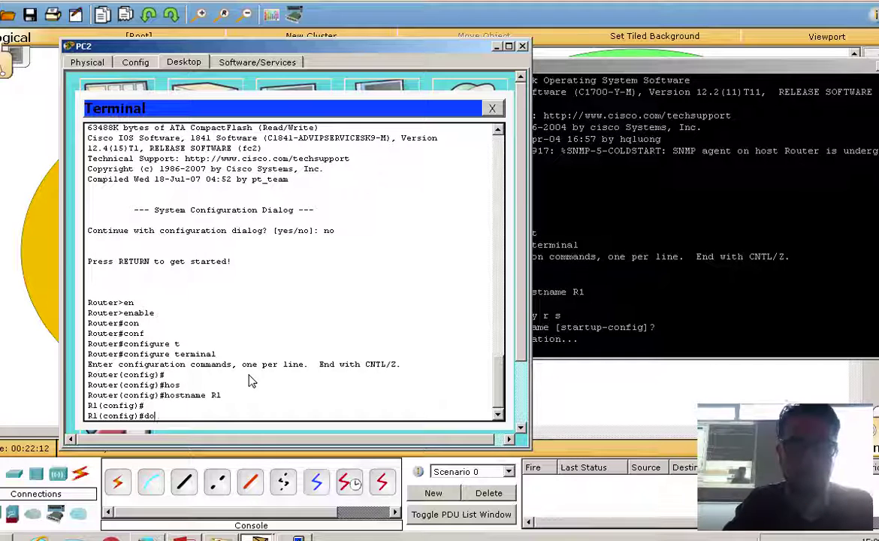
pyautogui.write(' copy r s')
pyautogui.press('Return')
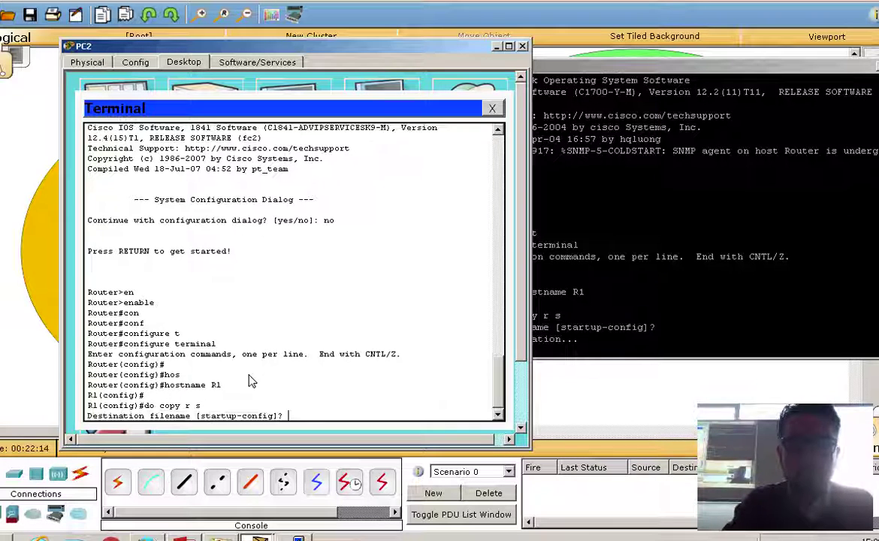
pyautogui.press('Return')
pyautogui.click(673, 308)
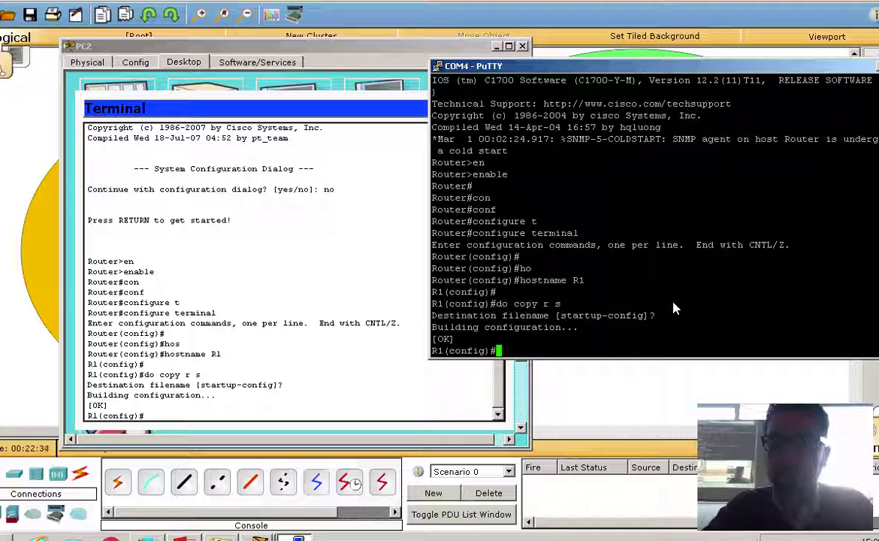
# Set R1's enable password from the PuTTY console.
pyautogui.write('ena')
pyautogui.press('Tab')
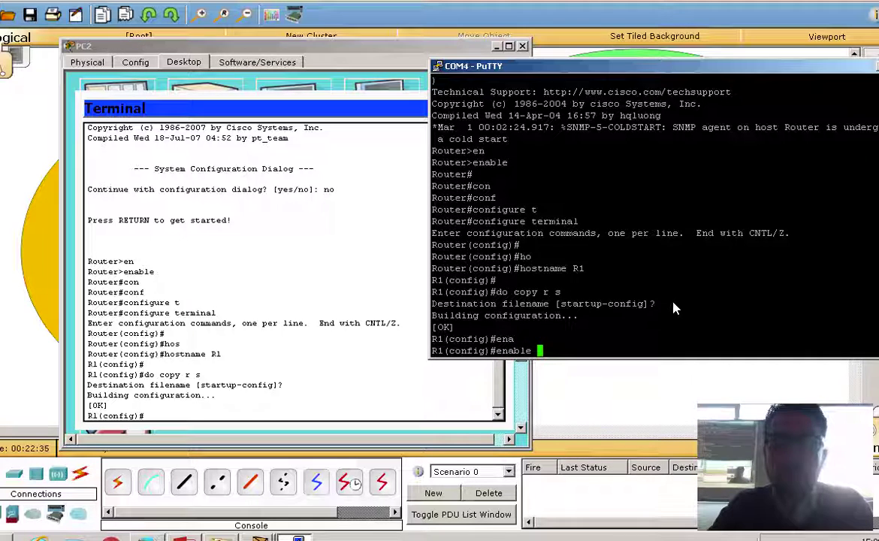
pyautogui.write('pa')
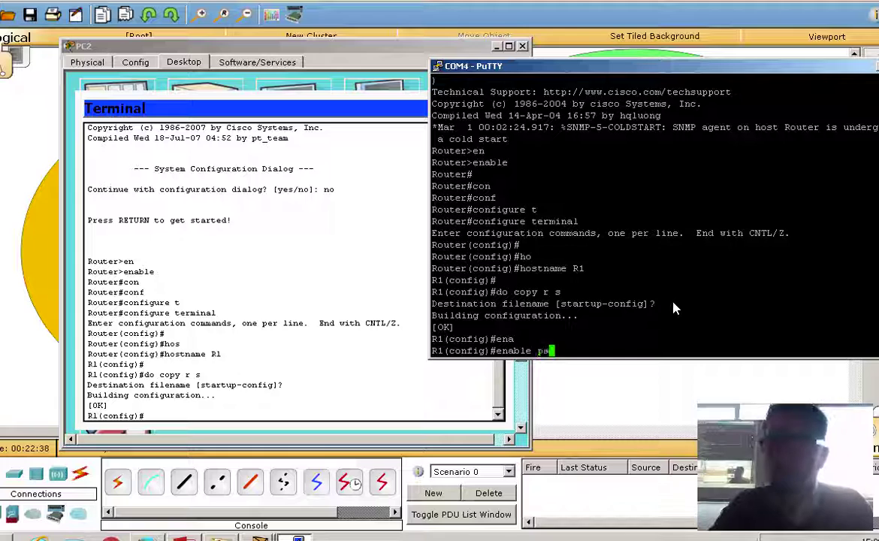
pyautogui.press('Tab')
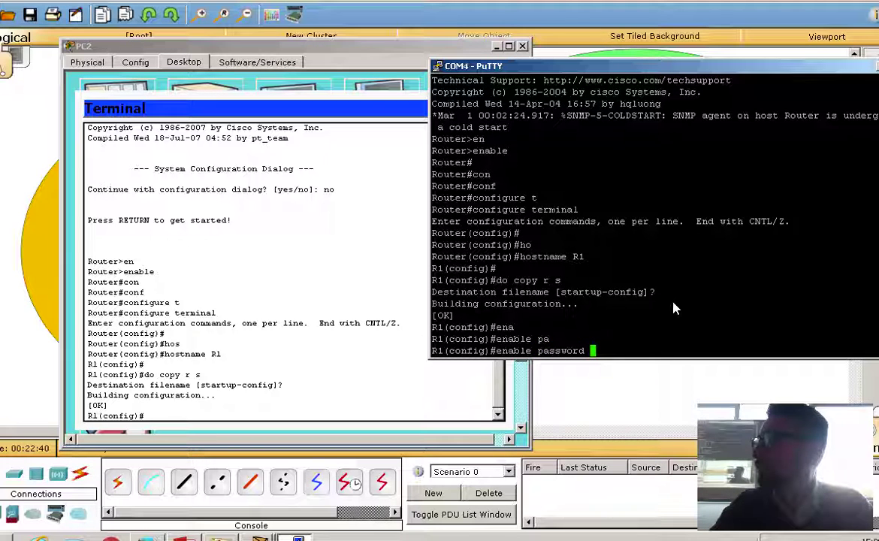
pyautogui.write('cisco')
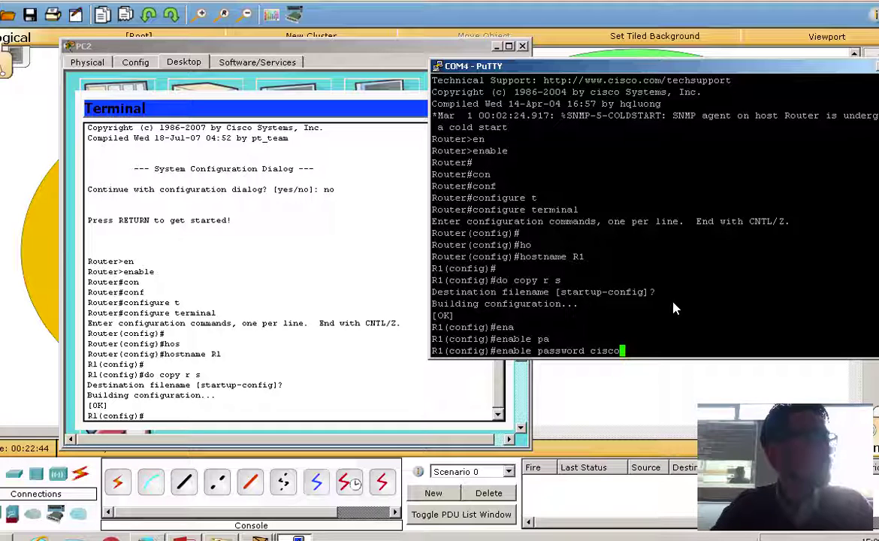
pyautogui.press('Return')
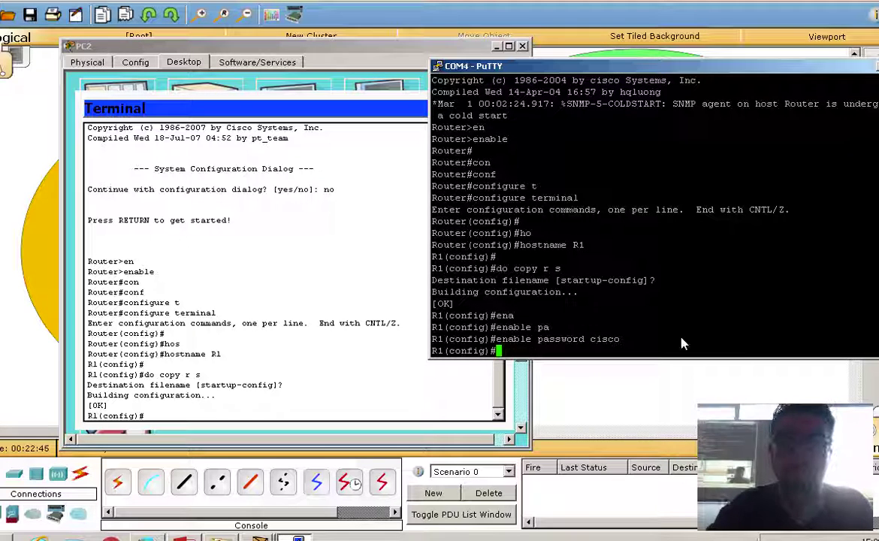
# Set the same enable password from PC2's router terminal.
pyautogui.click(321, 413)
pyautogui.write('ena')
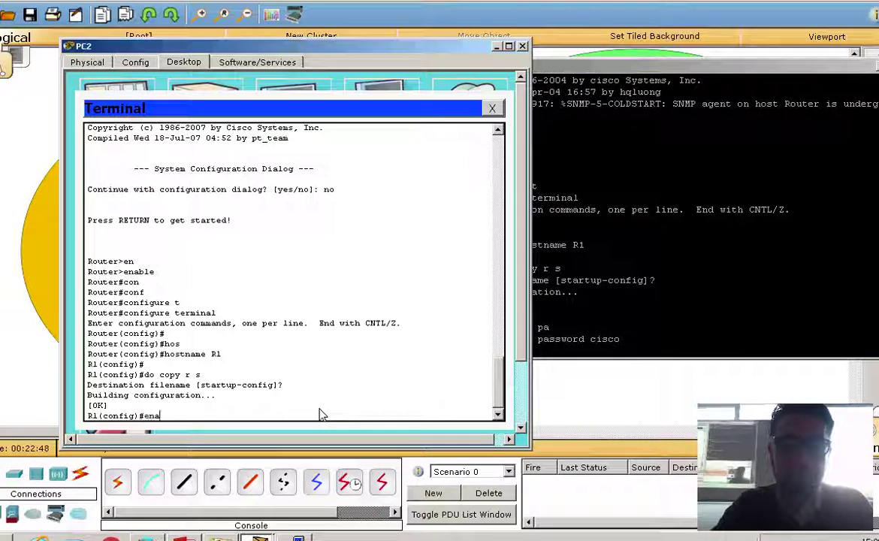
pyautogui.press('Tab')
pyautogui.write('pas')
pyautogui.press('Tab')
pyautogui.write('cisco')
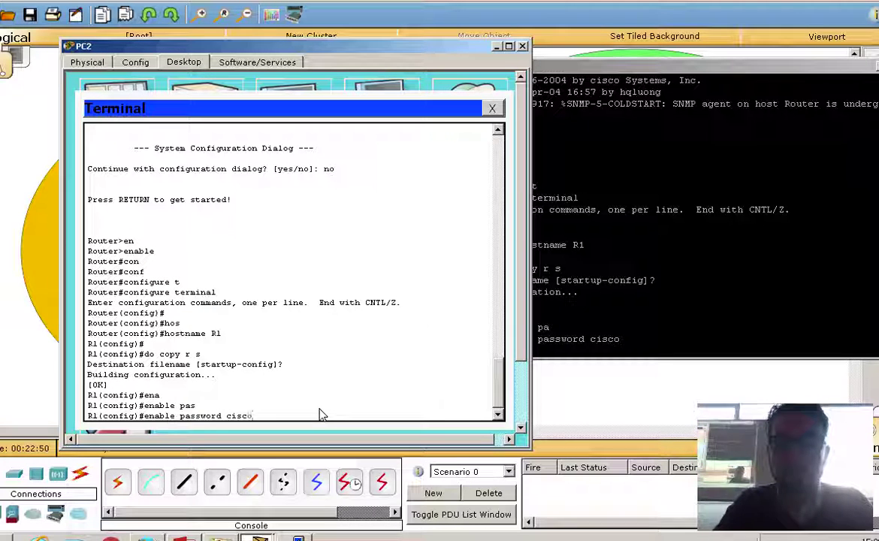
pyautogui.press('Return')
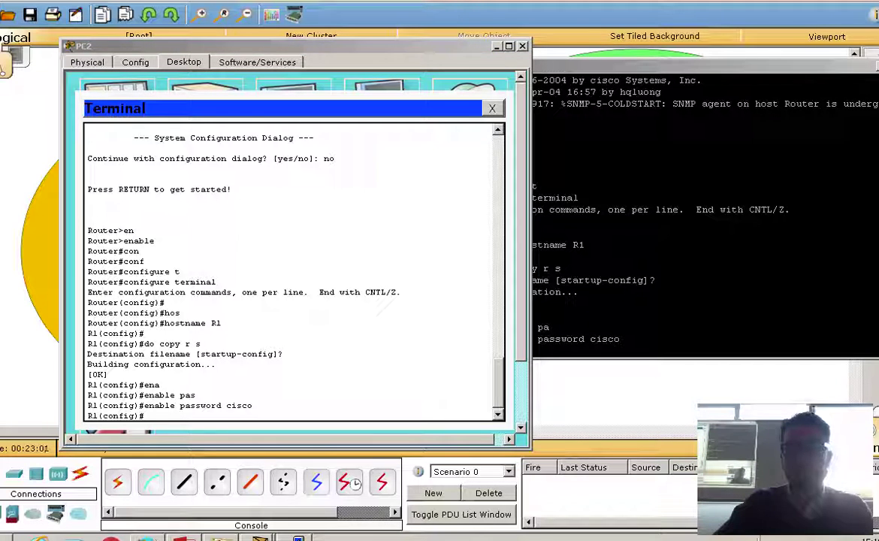
# Rearrange the PuTTY and PC2 windows, raising PC2 to the top and returning focus to PuTTY.
pyautogui.moveTo(615, 67); pyautogui.dragTo(658, 231)
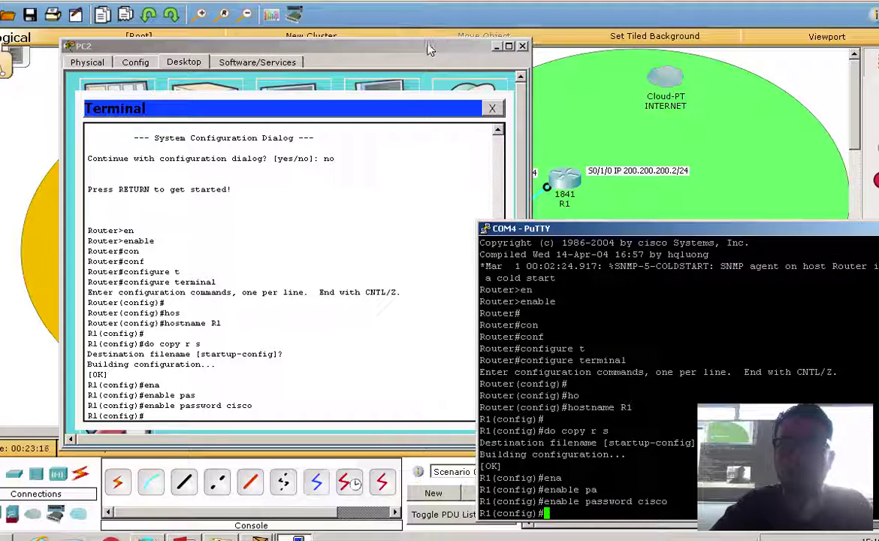
pyautogui.click(299, 217)
pyautogui.moveTo(299, 47); pyautogui.dragTo(169, 214)
pyautogui.moveTo(571, 226); pyautogui.dragTo(554, 353)
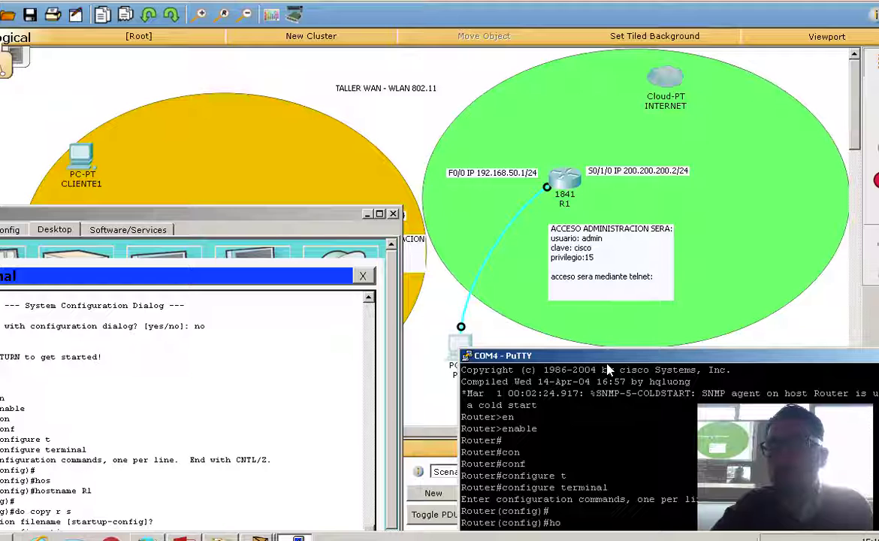
pyautogui.moveTo(609, 359); pyautogui.dragTo(571, 29)
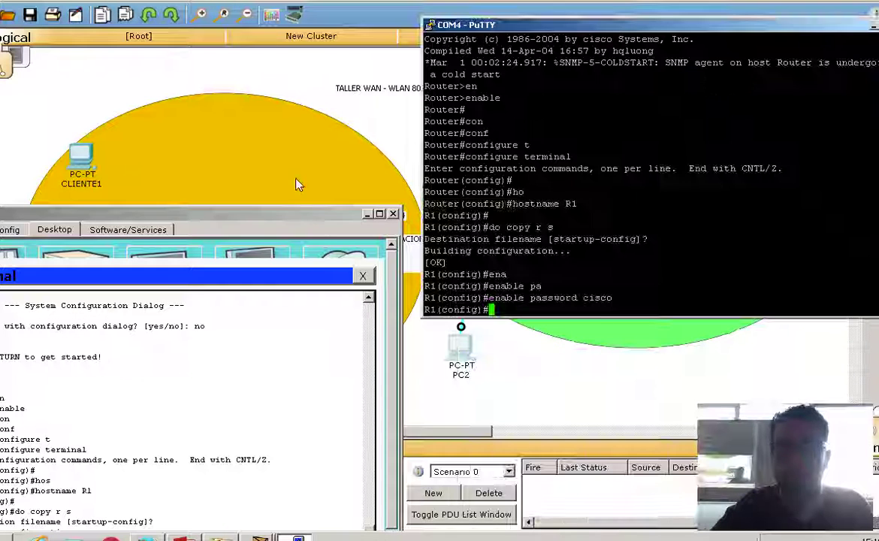
pyautogui.moveTo(279, 218); pyautogui.dragTo(399, 10)
pyautogui.click(612, 271)
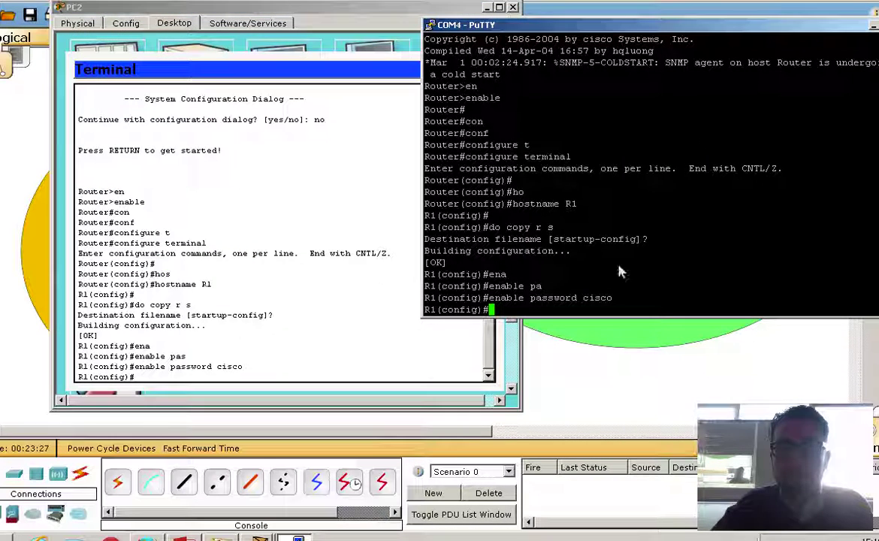
# Clear the stray 'enable' text from the R1(config)# prompt in PuTTY.
pyautogui.write('ena')
pyautogui.press('Return')
pyautogui.write('enable')
pyautogui.press('BackSpace')
pyautogui.press('BackSpace')
pyautogui.press('BackSpace')
pyautogui.press('BackSpace')
pyautogui.press('BackSpace')
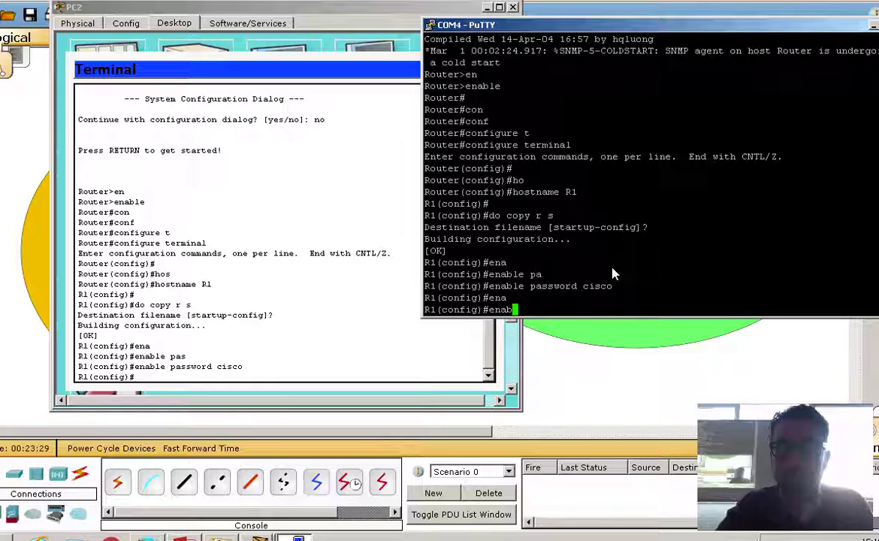
pyautogui.press('BackSpace')
# In PuTTY, create local user 'admin' with privilege 15 and a password.
pyautogui.write('us')
pyautogui.press('Tab')
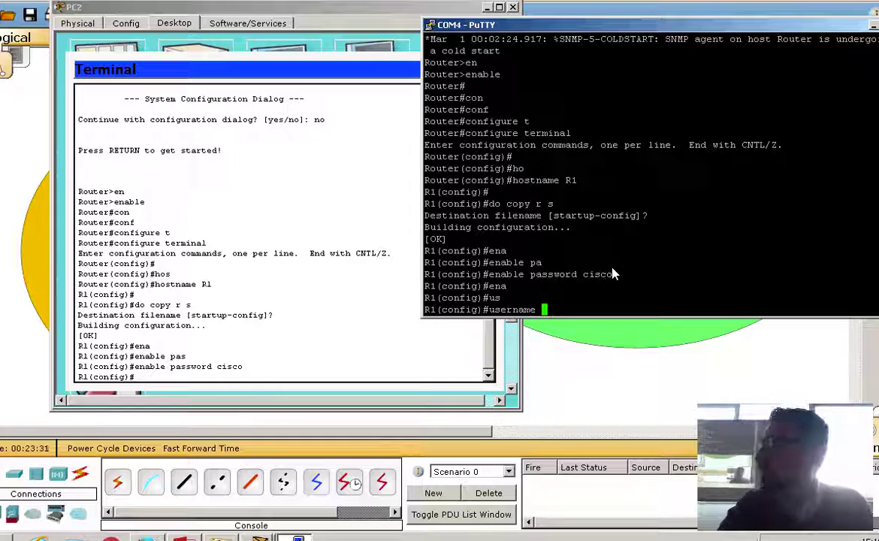
pyautogui.write('admin ')
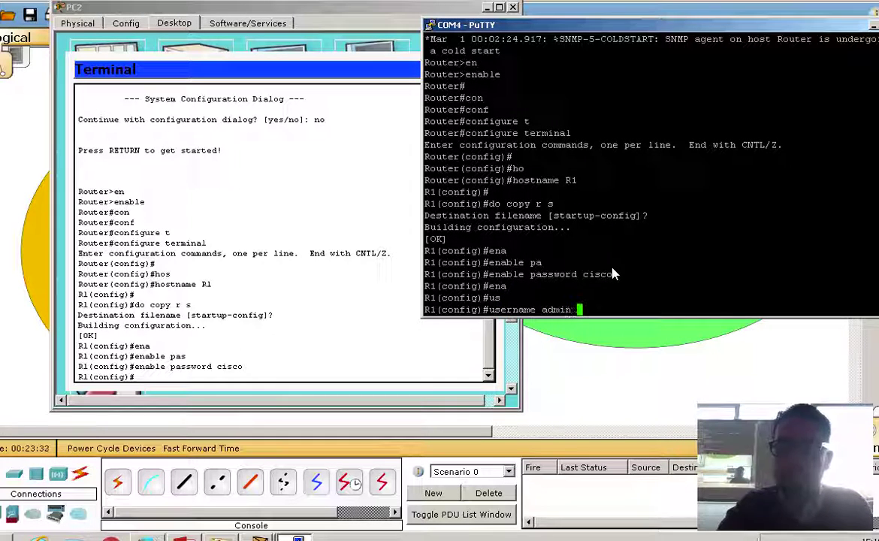
pyautogui.write('pr')
pyautogui.press('Tab')
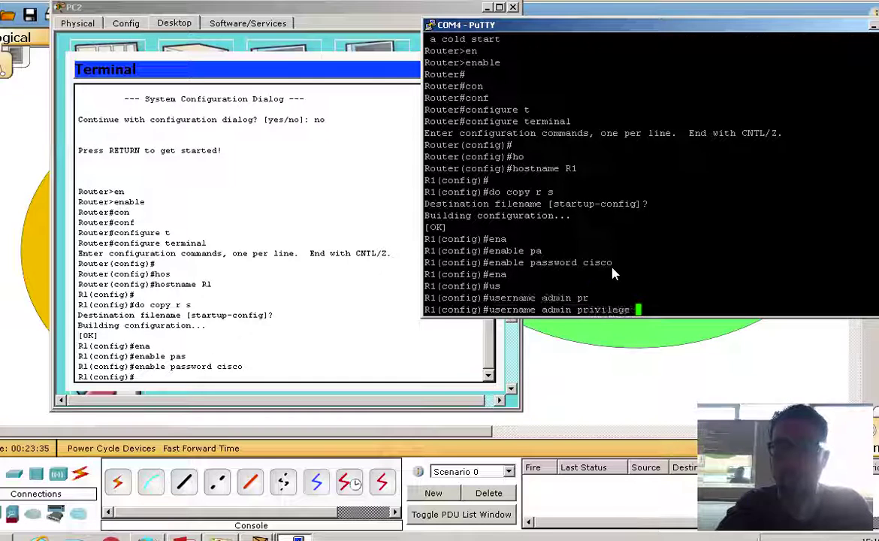
pyautogui.write('15')
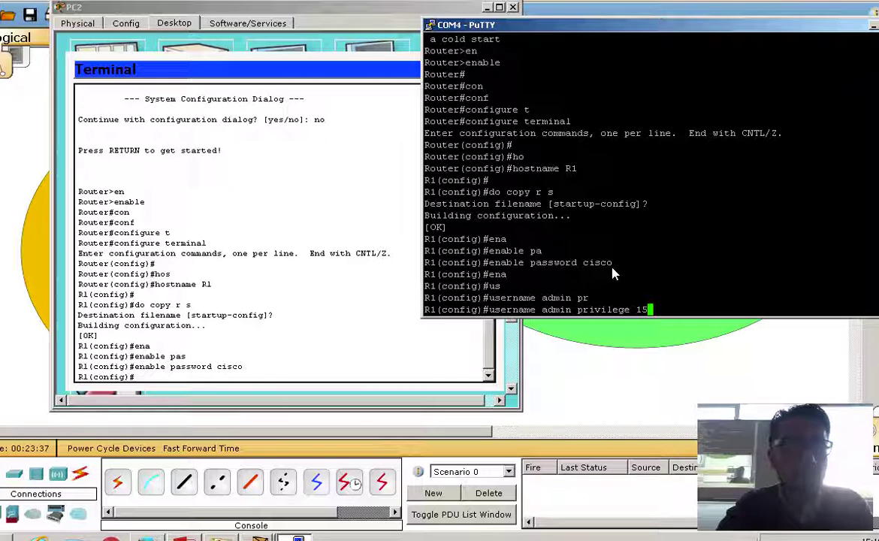
pyautogui.write(' pa')
pyautogui.press('Tab')
pyautogui.write('s')
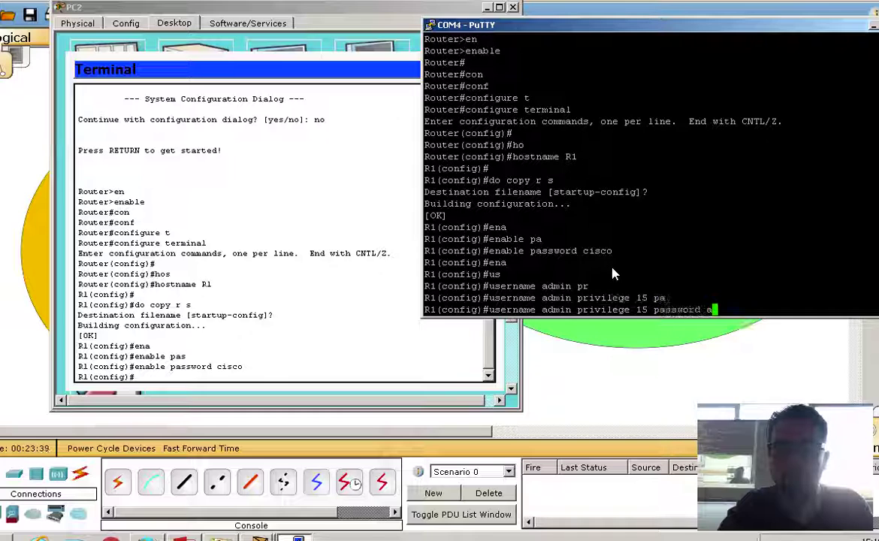
pyautogui.press('Tab')
pyautogui.press('BackSpace')
pyautogui.write('cisco')
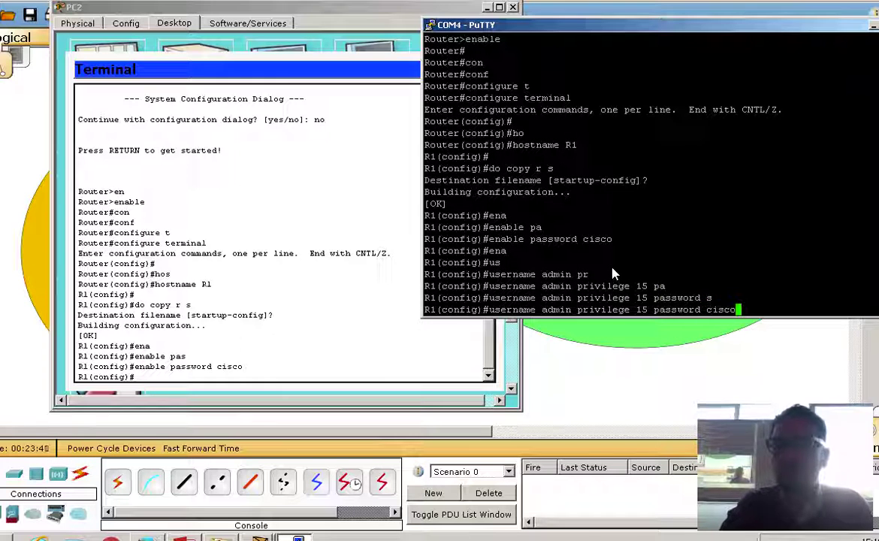
pyautogui.press('Return')
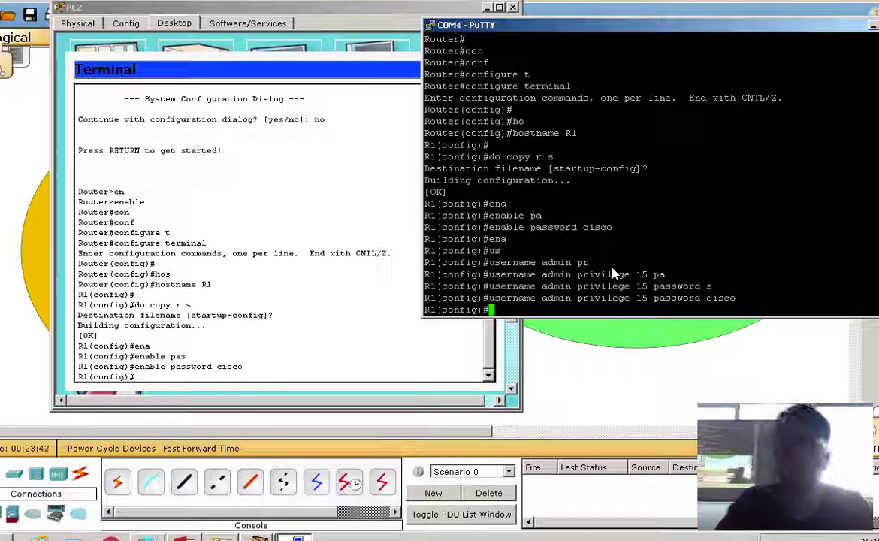
# Arrange the PC2 terminal and PuTTY windows so both consoles are visible.
pyautogui.click(343, 379)
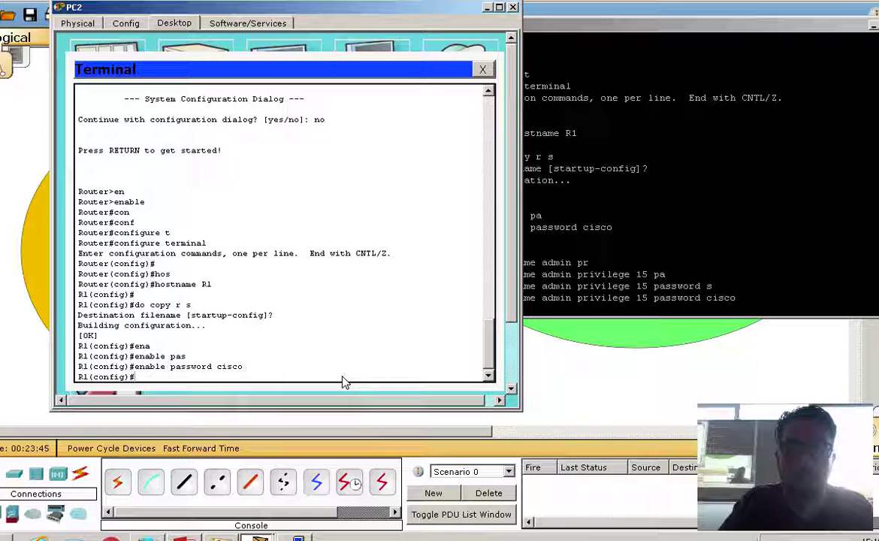
pyautogui.moveTo(385, 7); pyautogui.dragTo(308, 16)
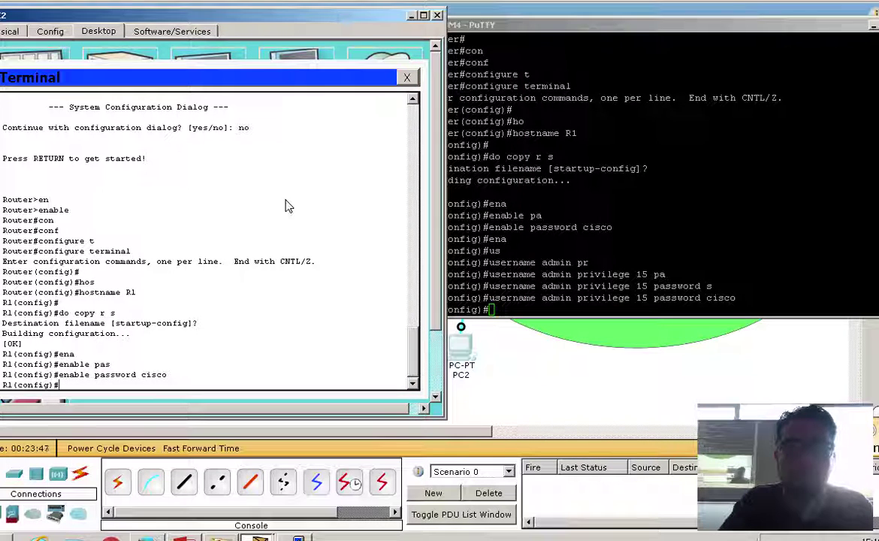
pyautogui.moveTo(647, 25); pyautogui.dragTo(629, 13)
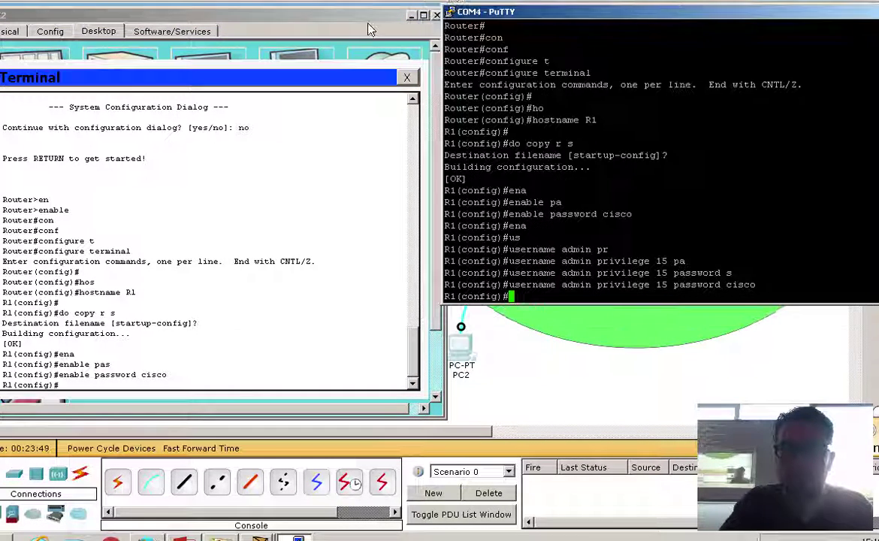
pyautogui.click(274, 382)
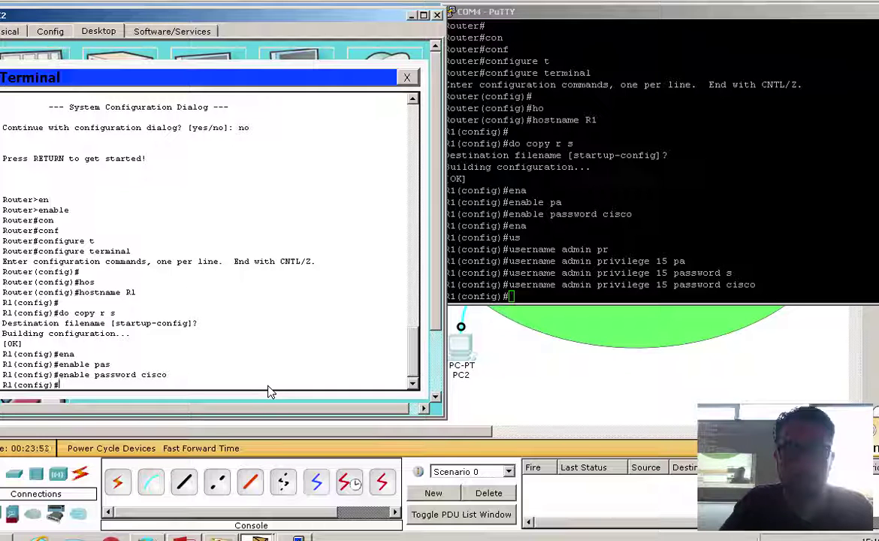
# In the PC2 terminal, create user 'admin' with privilege 15 and a password.
pyautogui.write('user')
pyautogui.press('Tab')
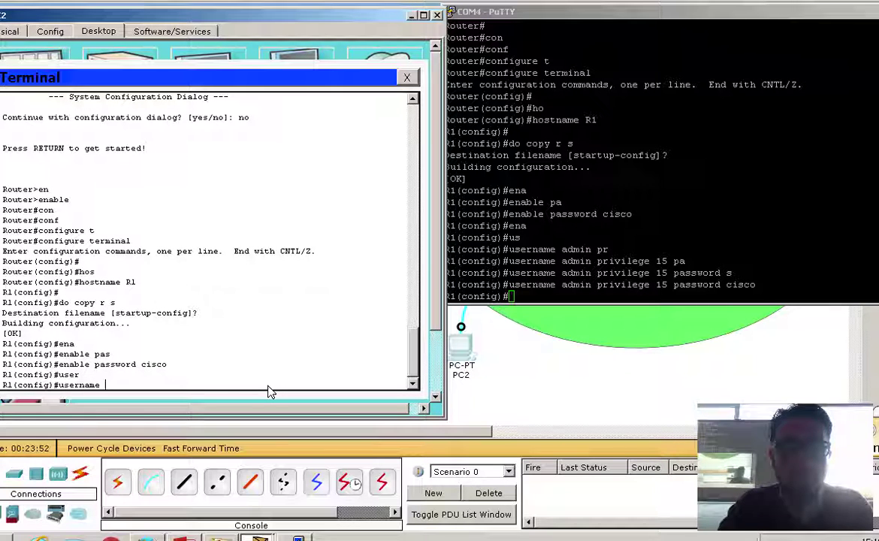
pyautogui.write('d')
pyautogui.press('Tab')
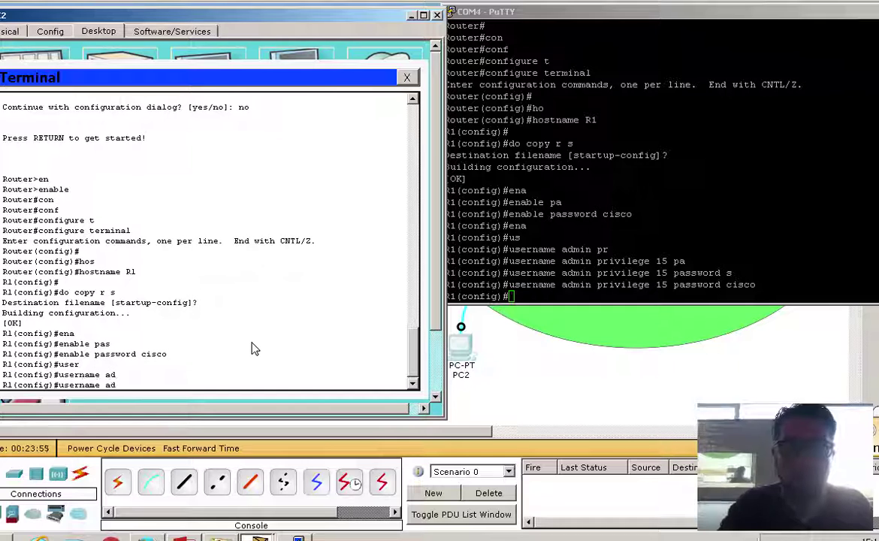
pyautogui.write('m')
pyautogui.press('Tab')
pyautogui.write('i')
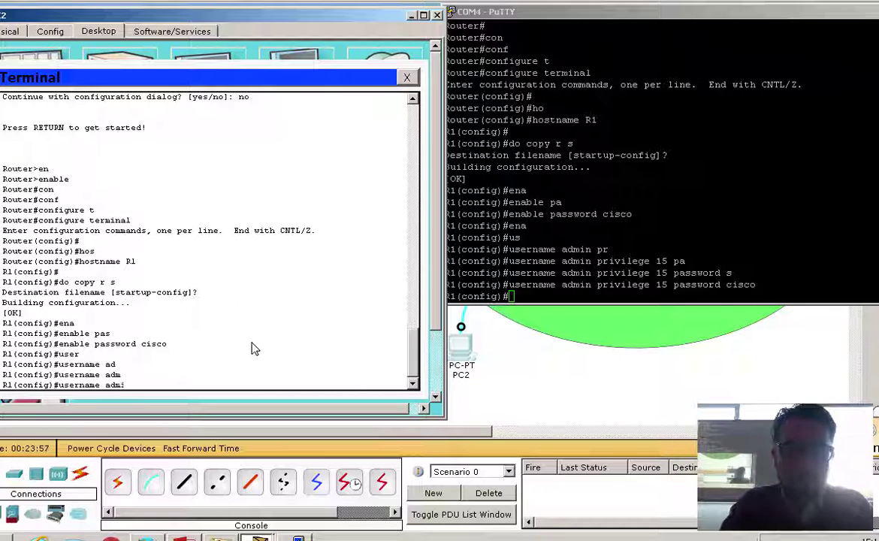
pyautogui.write('n p')
pyautogui.press('Tab')
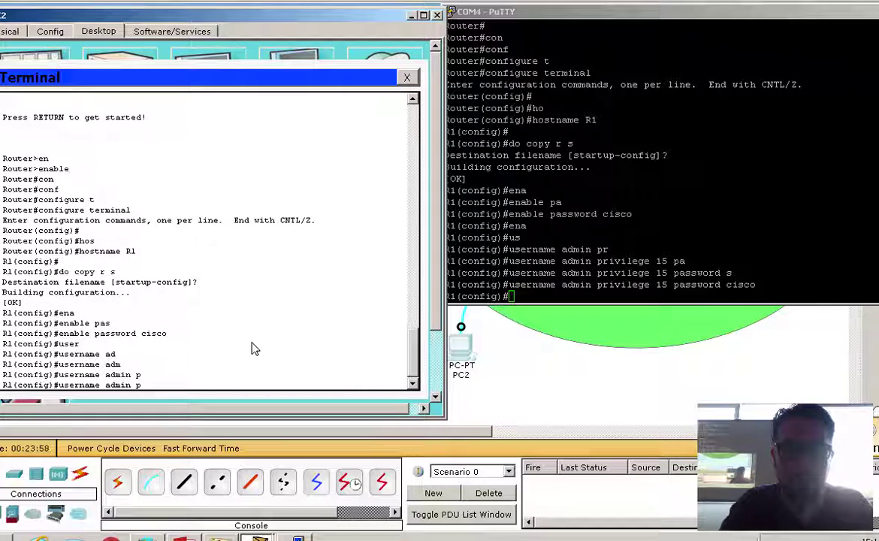
pyautogui.write('r')
pyautogui.press('Tab')
pyautogui.write('15 ')
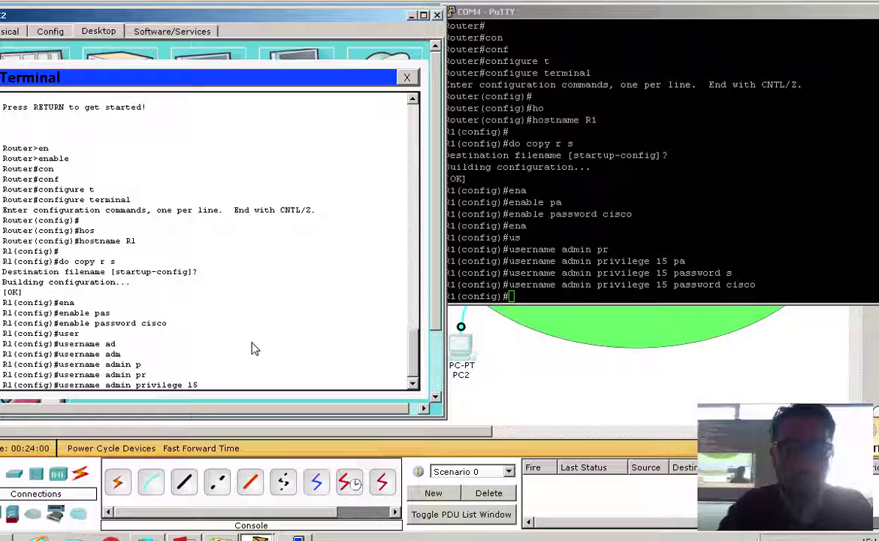
pyautogui.write('pa')
pyautogui.press('Tab')
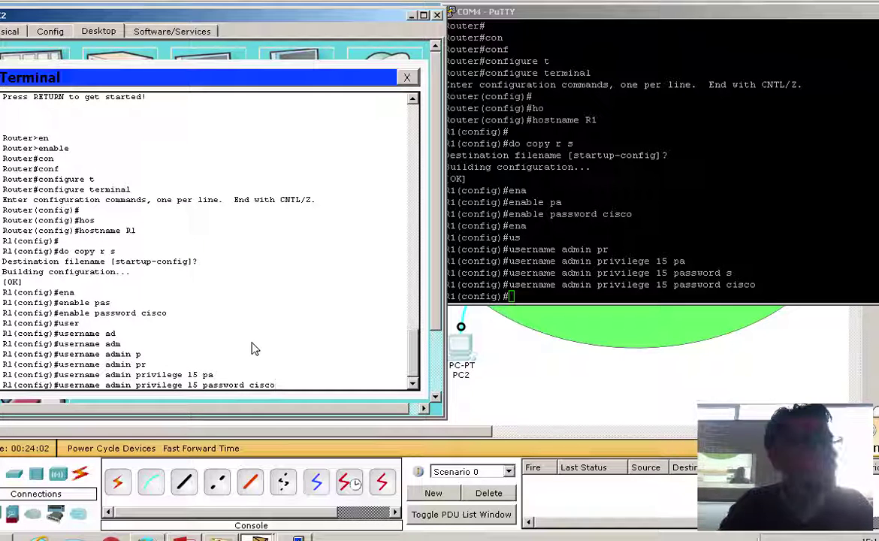
pyautogui.write('cisco')
pyautogui.press('Return')
pyautogui.write('do co')
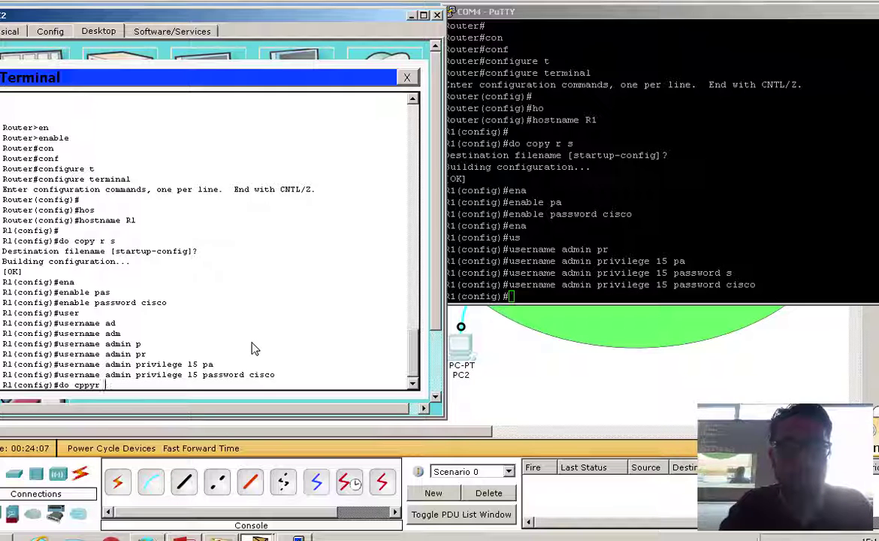
pyautogui.write('p')
# Save R1's running-config to startup-config from the PC2 terminal.
pyautogui.press('BackSpace')
pyautogui.write('op')
pyautogui.press('Tab')
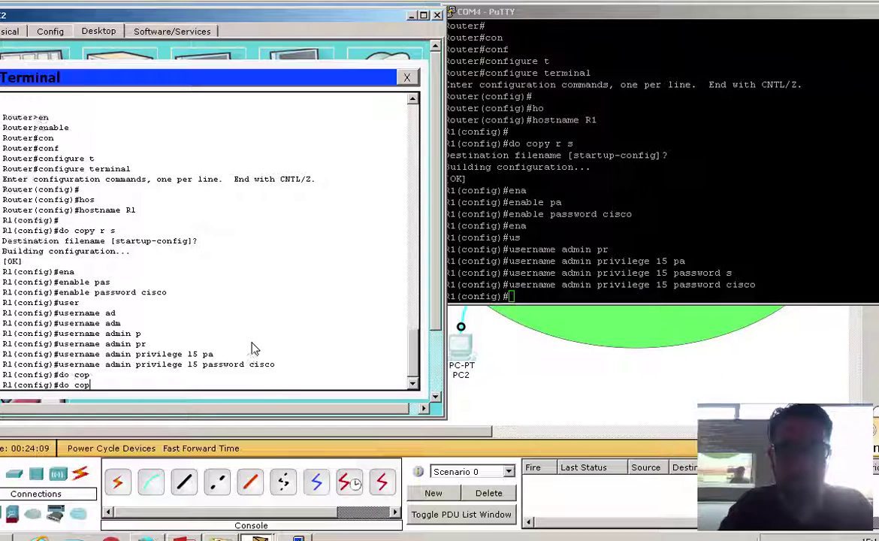
pyautogui.write('y')
pyautogui.press('Tab')
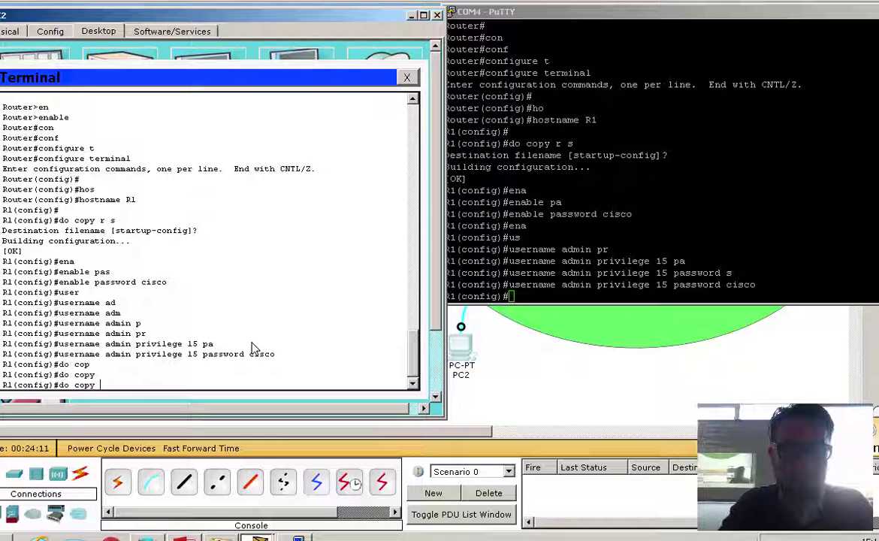
pyautogui.write('r')
pyautogui.press('Tab')
pyautogui.write('s')
pyautogui.press('Tab')
pyautogui.press('Return')
pyautogui.press('Return')
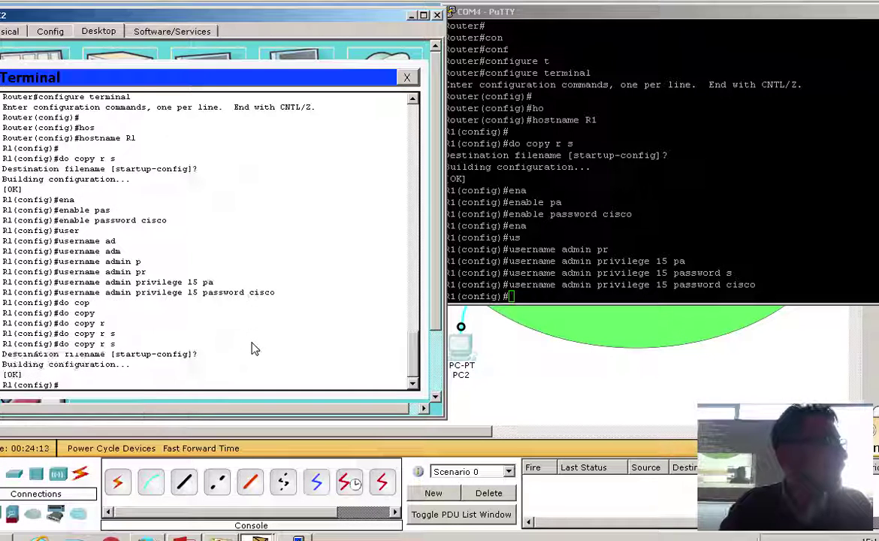
pyautogui.press('Return')
# Save the running config to startup-config in PuTTY with 'do copy r s'.
pyautogui.click(529, 268)
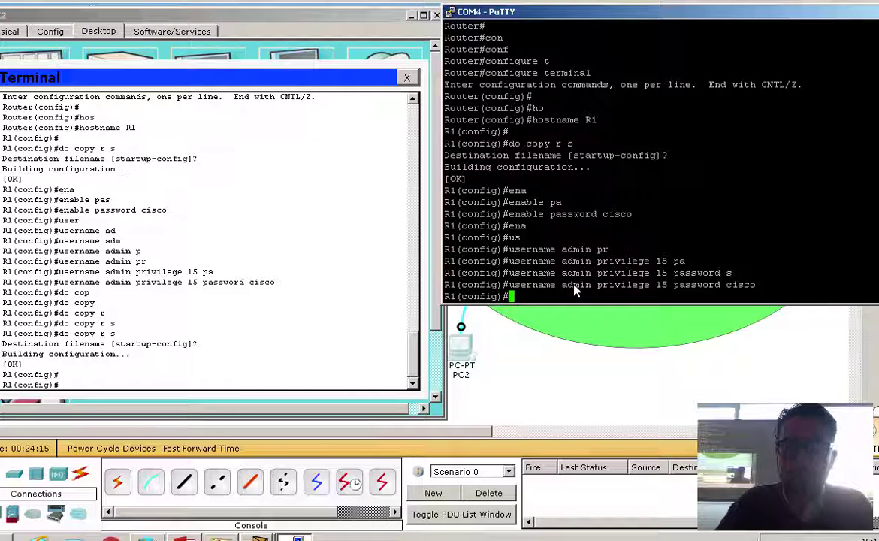
pyautogui.write('do cop')
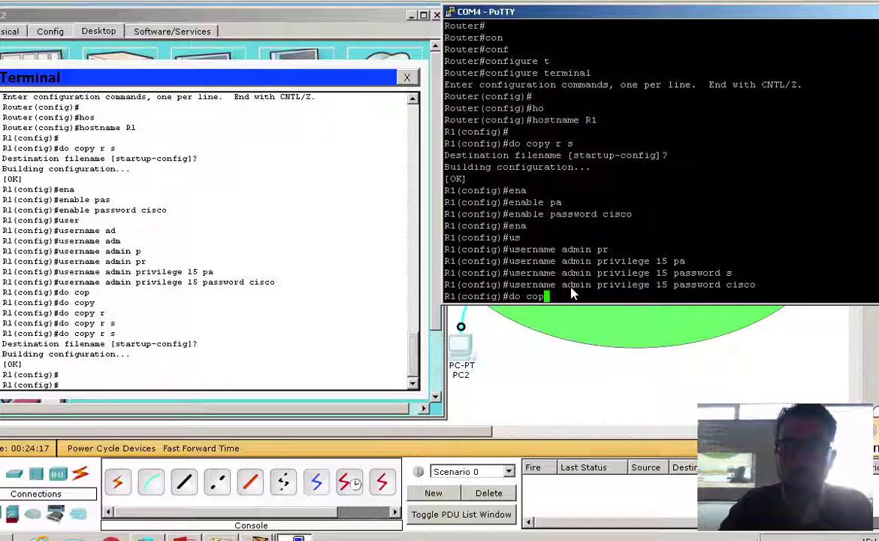
pyautogui.write('y')
pyautogui.press('Tab')
pyautogui.write('tr')
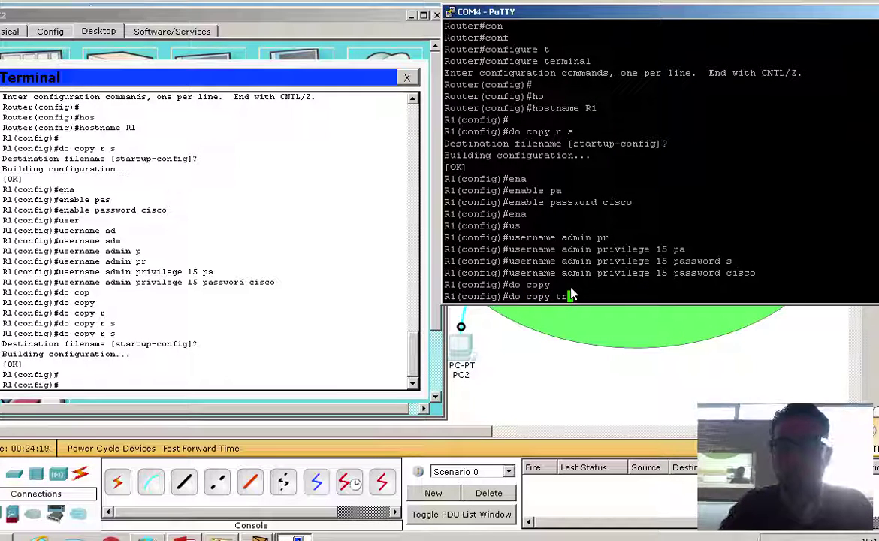
pyautogui.press('BackSpace')
pyautogui.press('BackSpace')
pyautogui.write('r ')
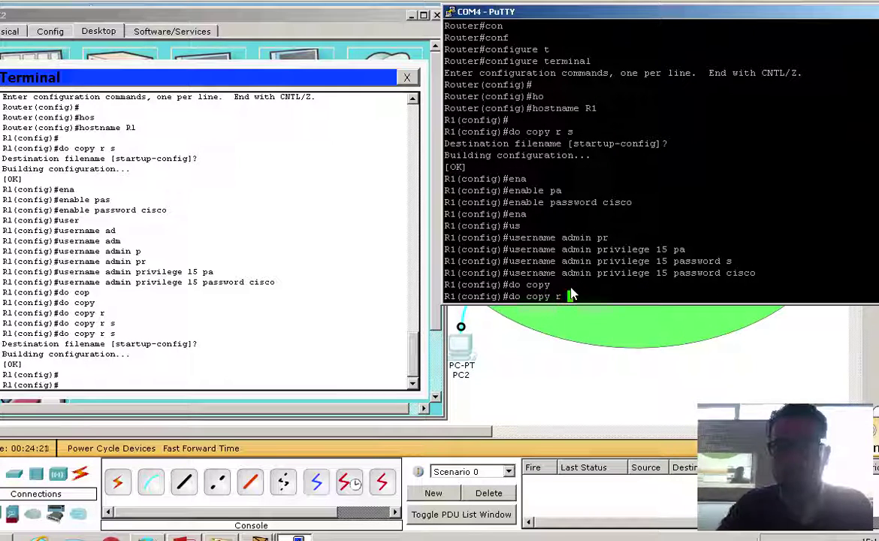
pyautogui.write('s')
pyautogui.press('Return')
pyautogui.press('Return')
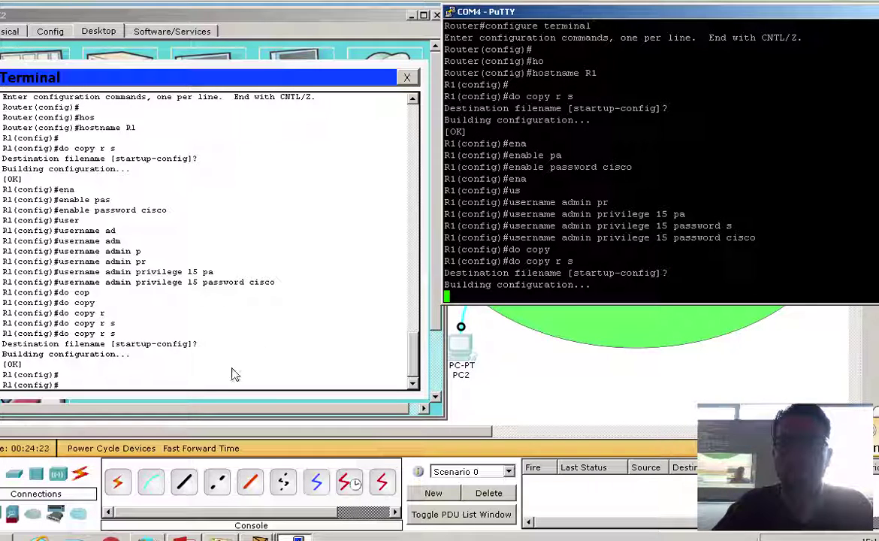
# Switch between Packet Tracer and PuTTY, ending in the router's Packet Tracer Terminal.
pyautogui.click(235, 374)
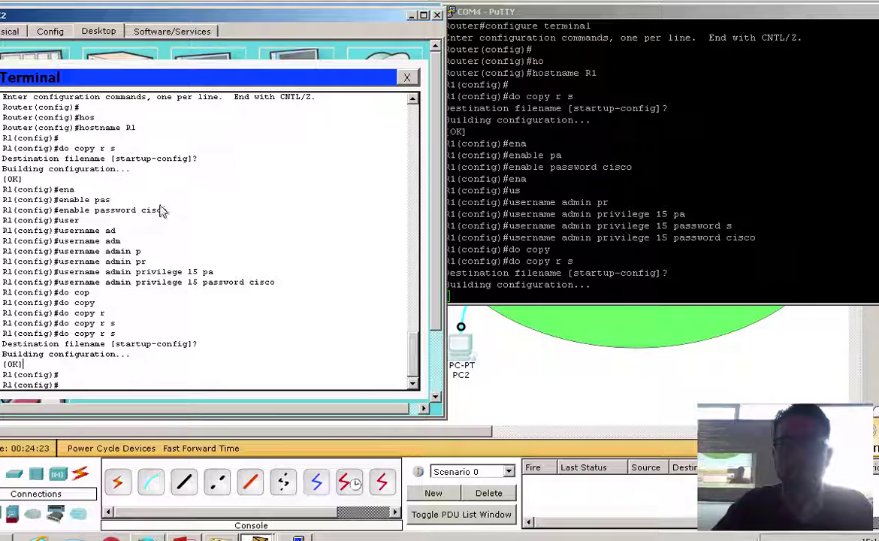
pyautogui.click(636, 264)
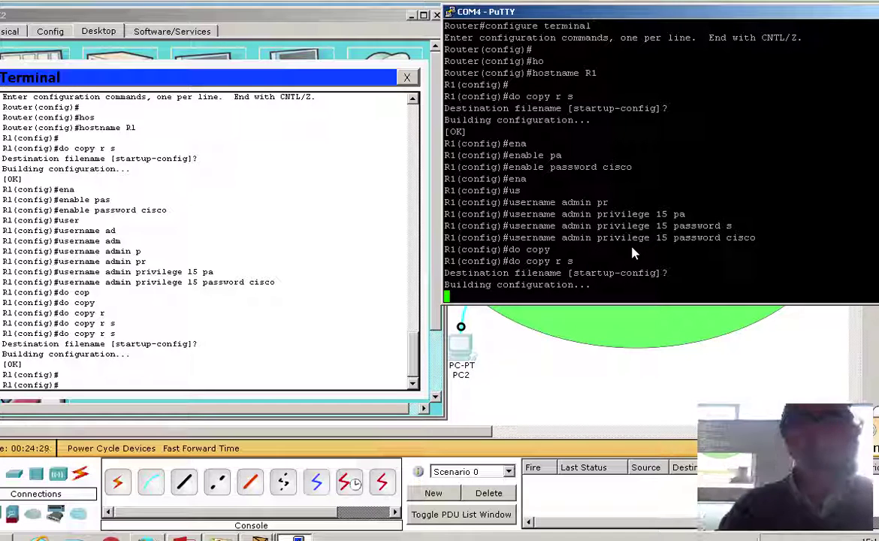
pyautogui.click(634, 354)
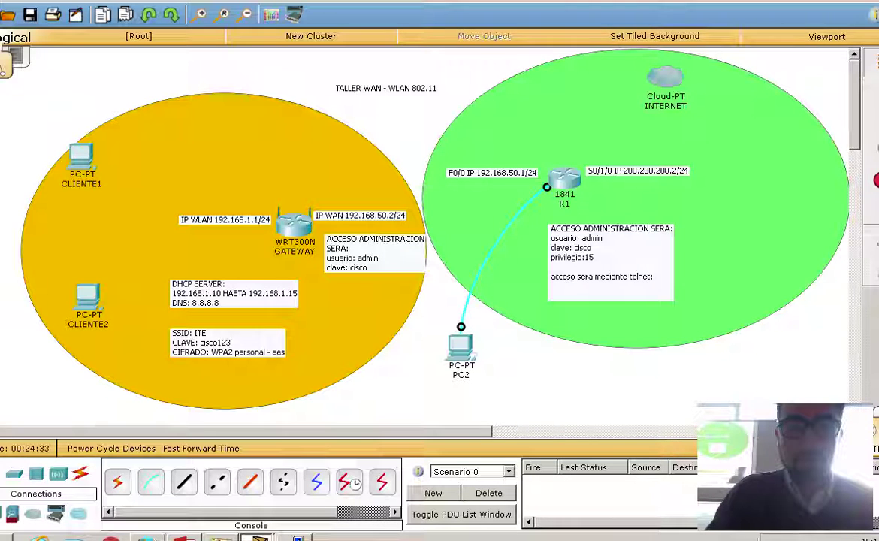
pyautogui.hotkey('alt', 'Tab')
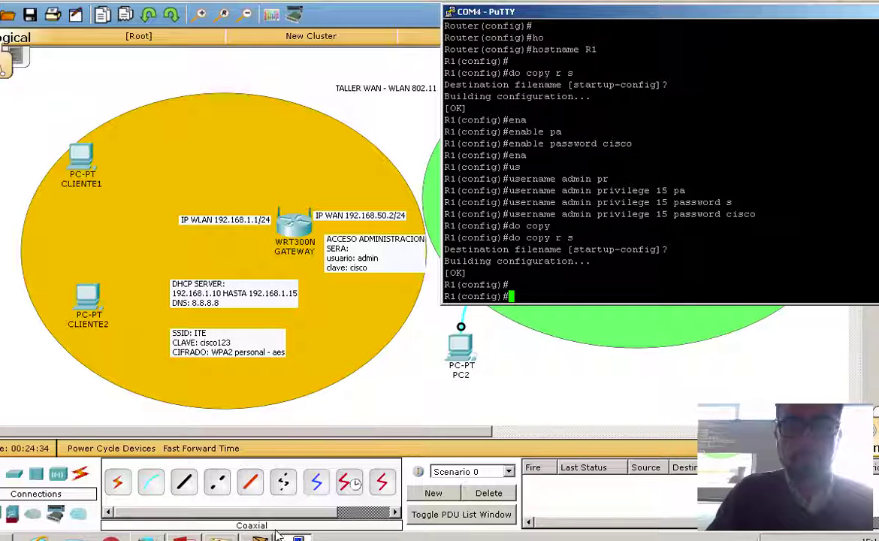
pyautogui.hotkey('alt', 'Tab')
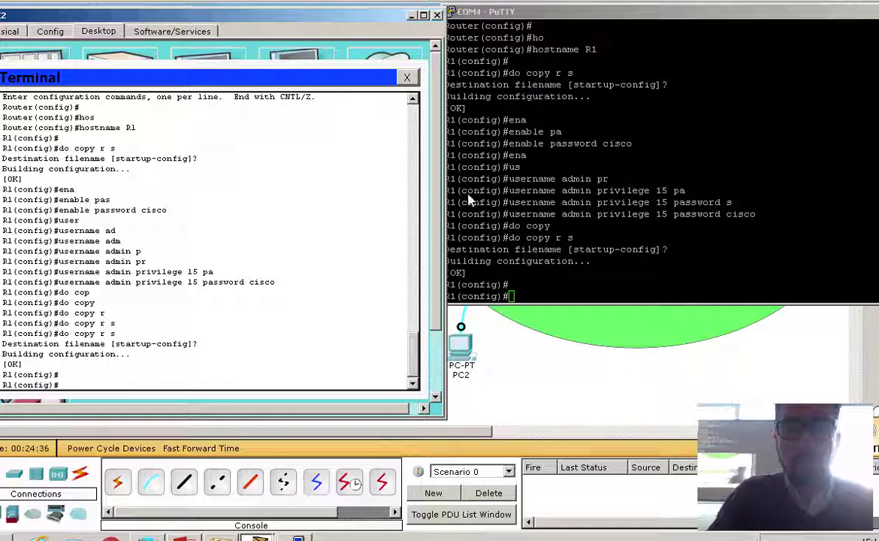
# Type 'line vty 0 4' in the PC2 router Terminal.
pyautogui.write('l')
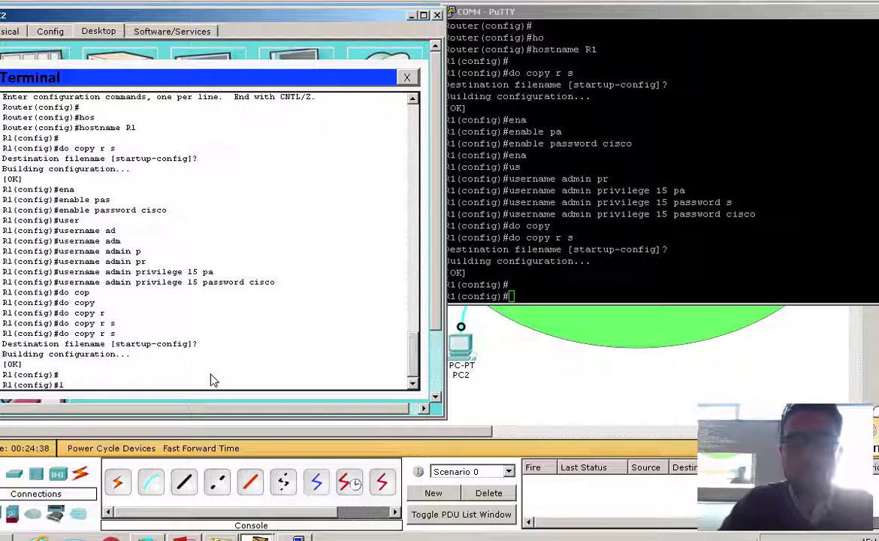
pyautogui.write('ine')
pyautogui.press('Tab')
pyautogui.write('vt')
pyautogui.press('Tab')
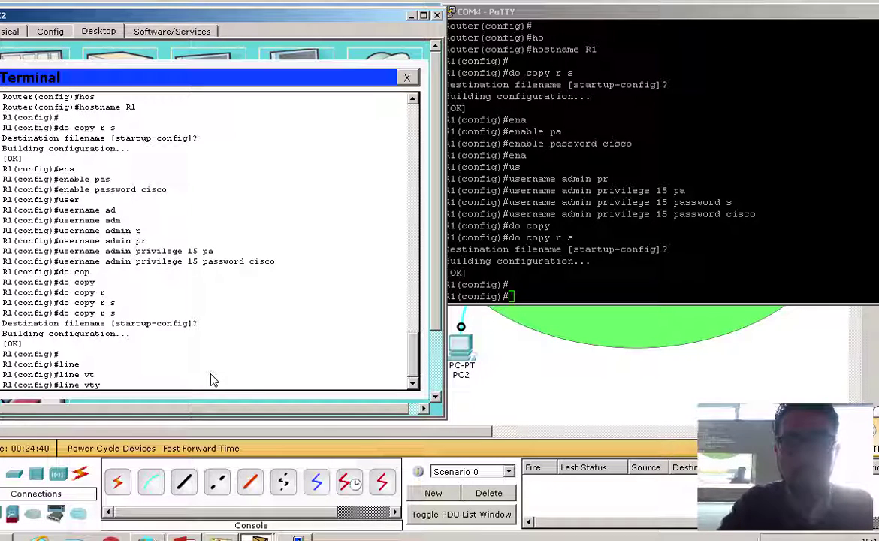
pyautogui.write('0 4')
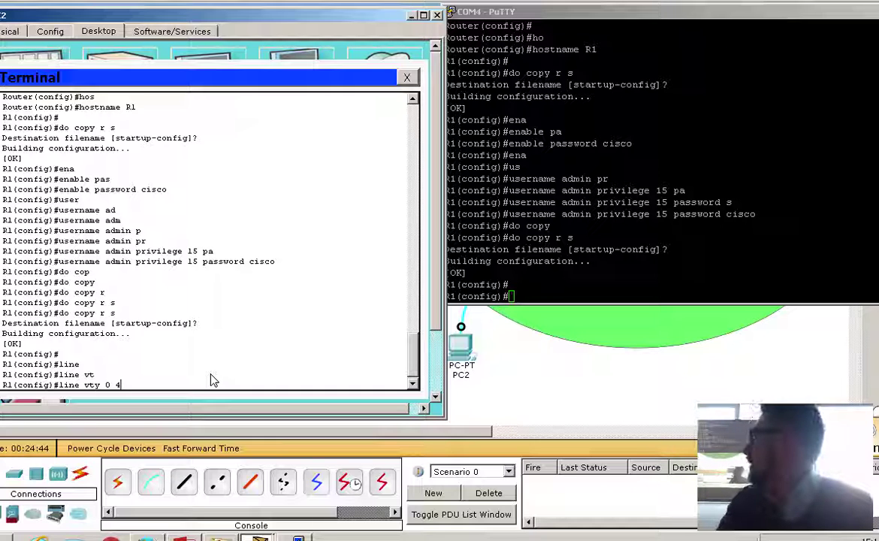
# Enter line vty 0 4 mode in PuTTY and in the Packet Tracer Terminal.
pyautogui.click(656, 278)
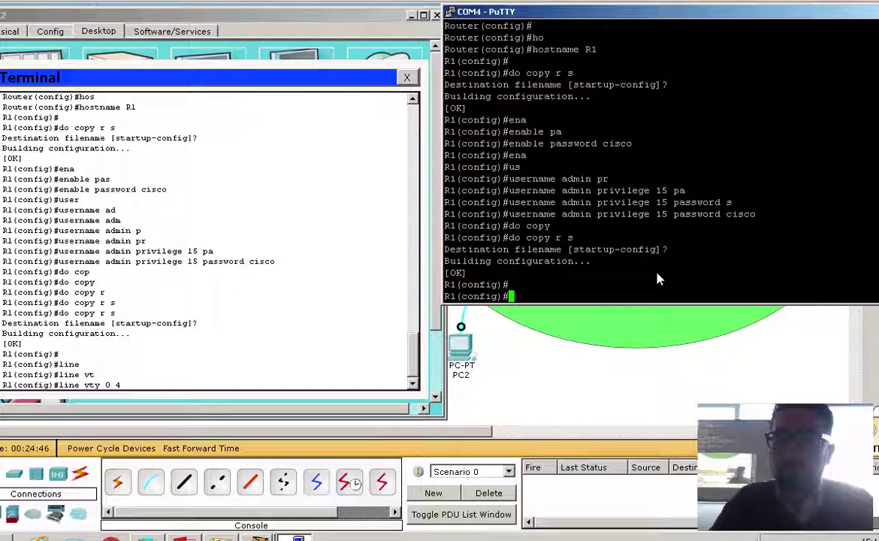
pyautogui.write('lin')
pyautogui.press('Tab')
pyautogui.write('v')
pyautogui.press('Tab')
pyautogui.write('t')
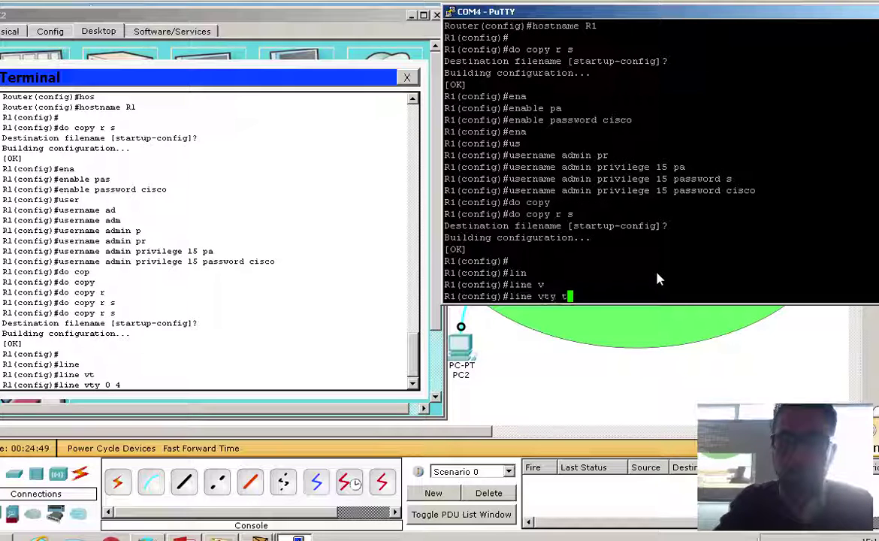
pyautogui.press('BackSpace')
pyautogui.write('0 4')
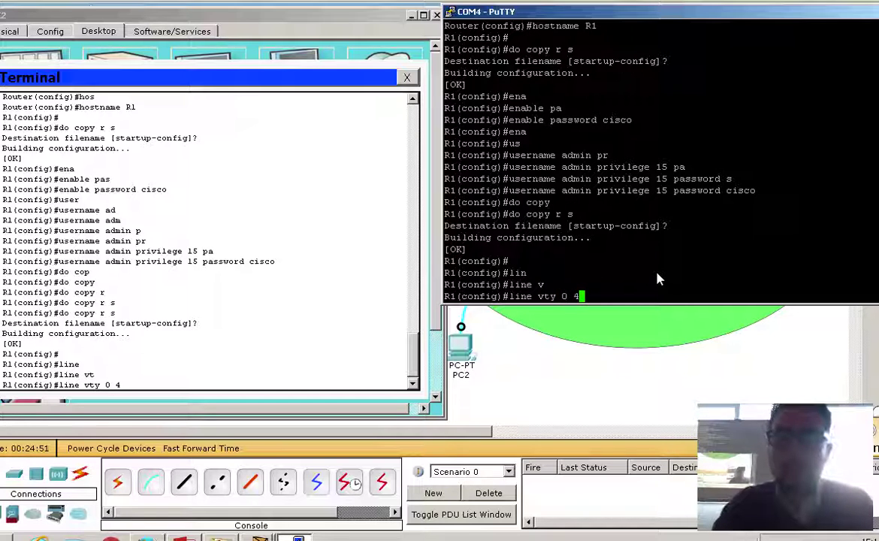
pyautogui.press('Return')
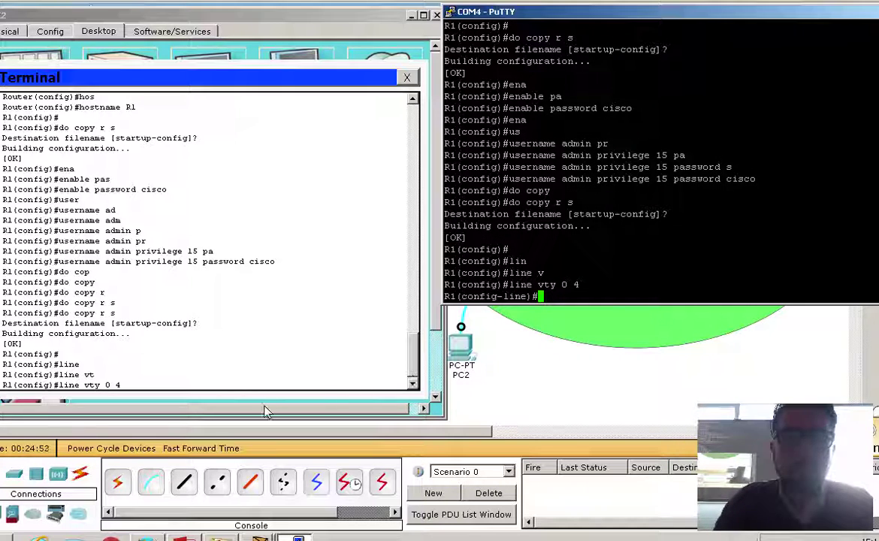
pyautogui.click(275, 383)
pyautogui.press('Return')
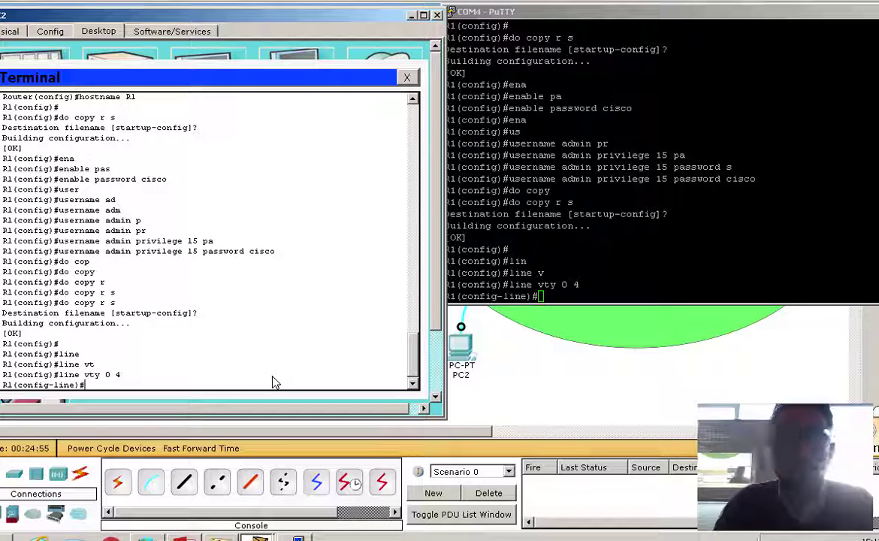
# Set transport input telnet on the VTY lines in the Packet Tracer Terminal.
pyautogui.click(563, 288)
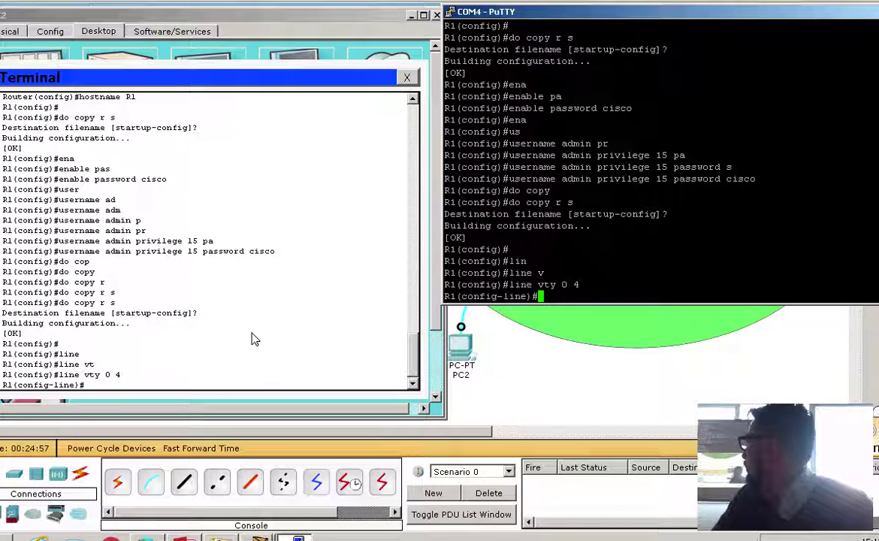
pyautogui.click(270, 375)
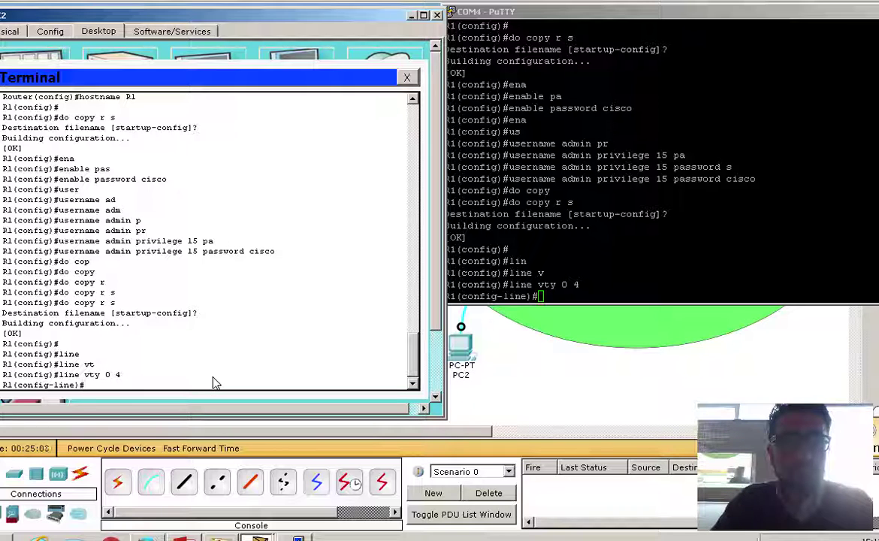
pyautogui.write('ytrta')
pyautogui.press('Tab')
pyautogui.press('BackSpace')
pyautogui.press('BackSpace')
pyautogui.press('BackSpace')
pyautogui.press('BackSpace')
pyautogui.press('BackSpace')
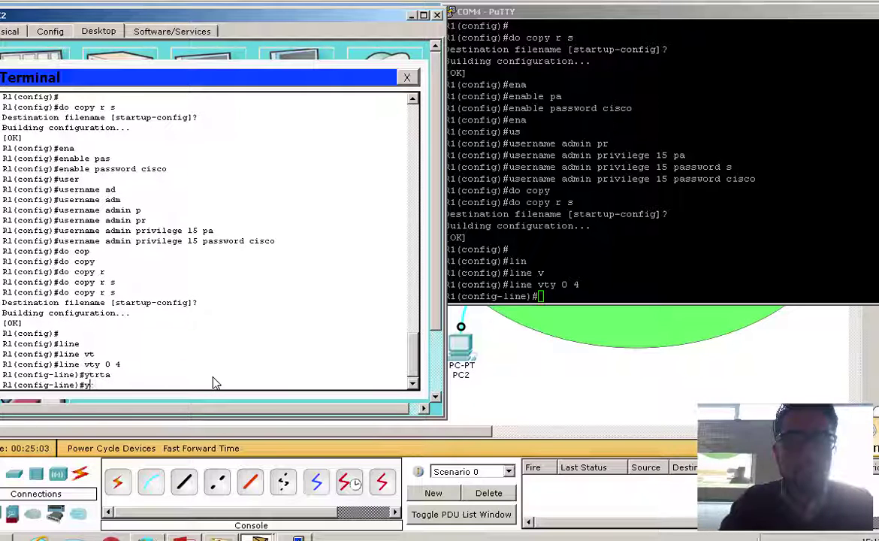
pyautogui.write('tr')
pyautogui.press('Tab')
pyautogui.write('in')
pyautogui.press('Tab')
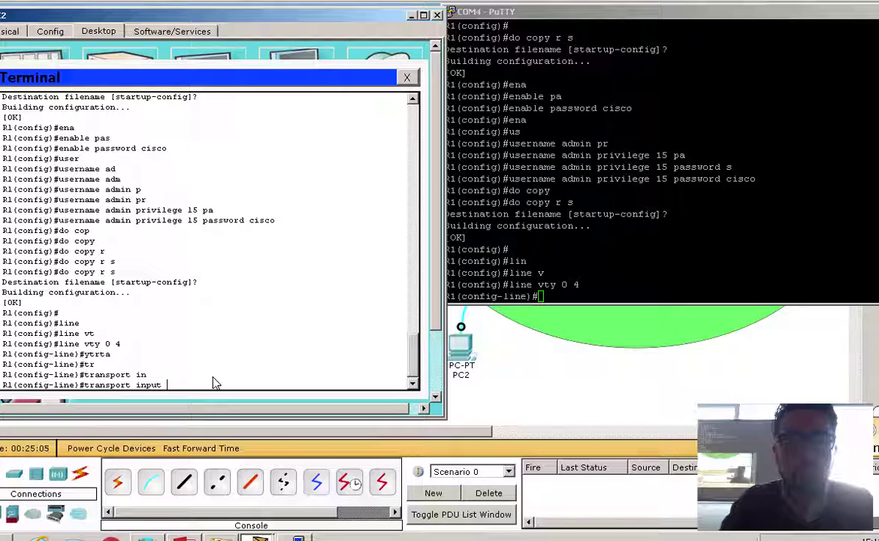
pyautogui.write('t')
pyautogui.press('Tab')
pyautogui.press('Return')
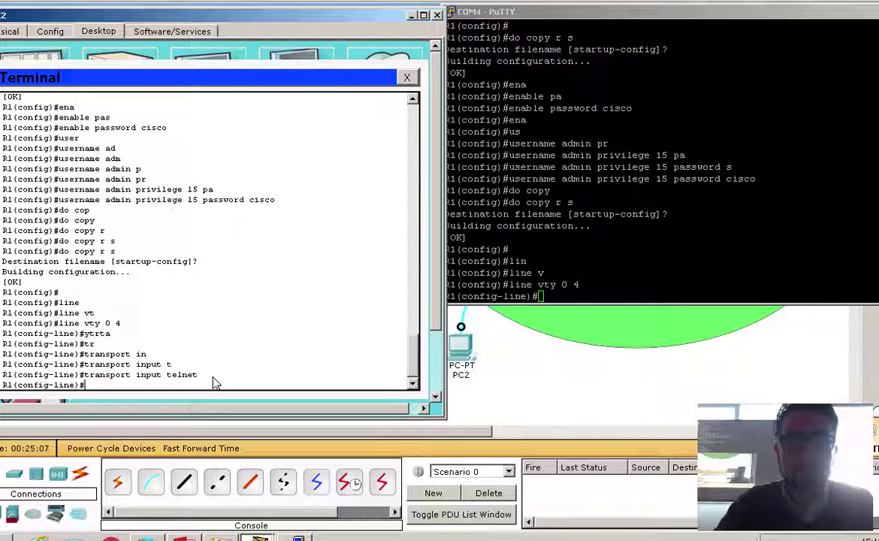
# Set transport input telnet on the VTY lines in PuTTY.
pyautogui.click(639, 302)
pyautogui.write('tr')
pyautogui.press('Tab')
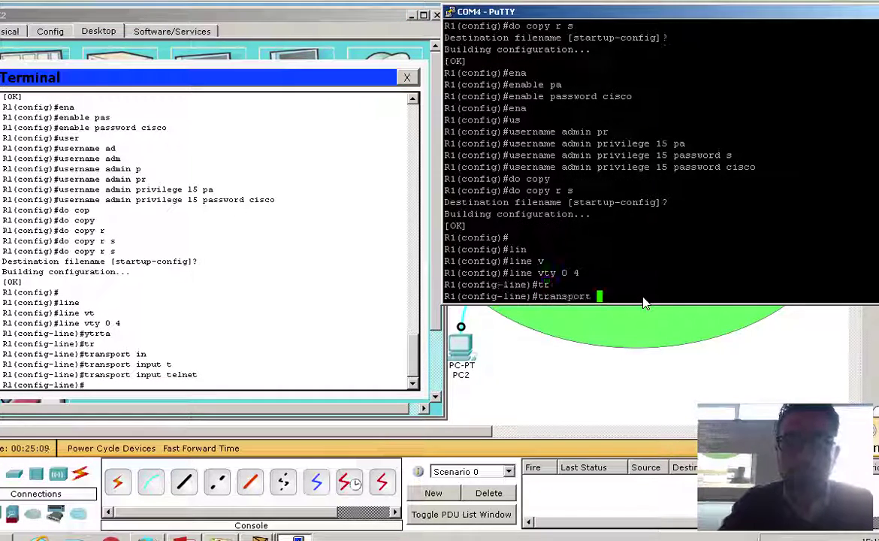
pyautogui.write('in')
pyautogui.press('Tab')
pyautogui.write('te')
pyautogui.press('Tab')
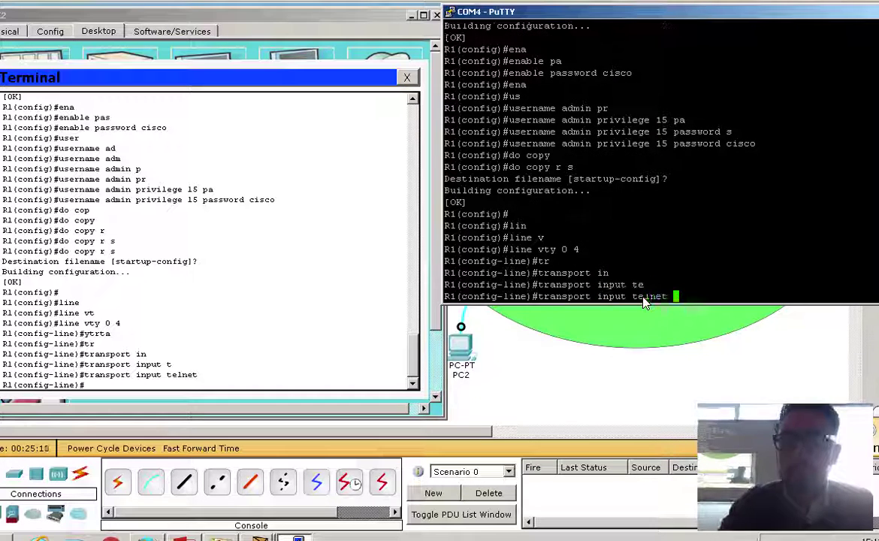
pyautogui.press('Return')
pyautogui.press('Return')
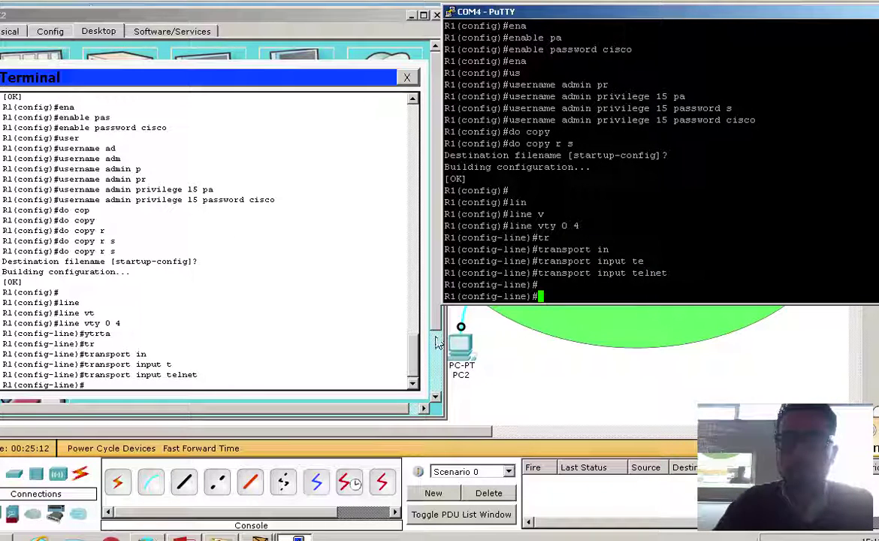
# Set transport output telnet on the VTY lines in the Packet Tracer Terminal.
pyautogui.click(233, 389)
pyautogui.write('tr')
pyautogui.press('Tab')
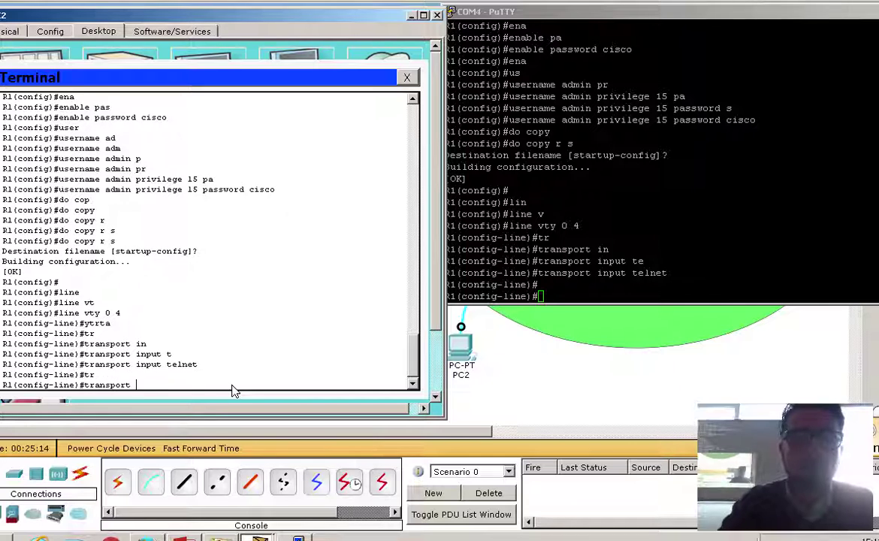
pyautogui.write('o')
pyautogui.press('Tab')
pyautogui.write('t')
pyautogui.press('Tab')
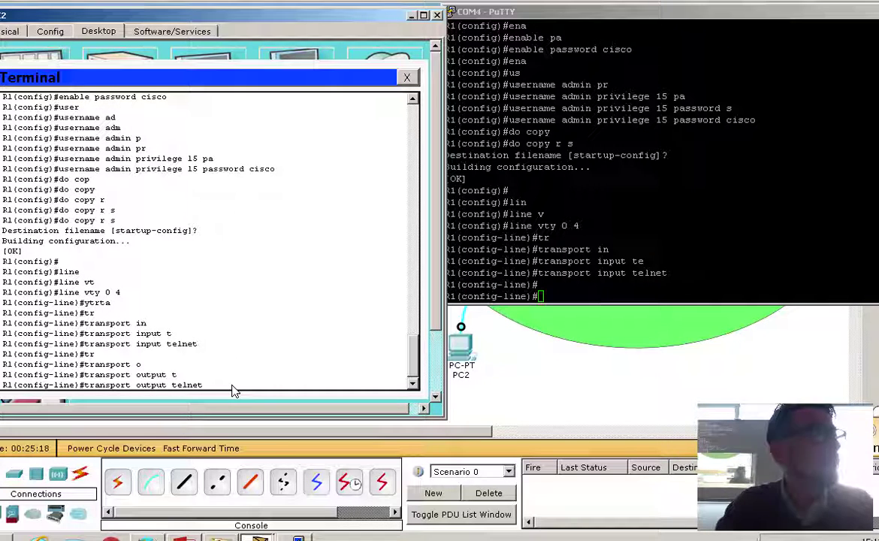
pyautogui.press('Return')
# Set transport output telnet on the VTY lines in PuTTY.
pyautogui.click(566, 299)
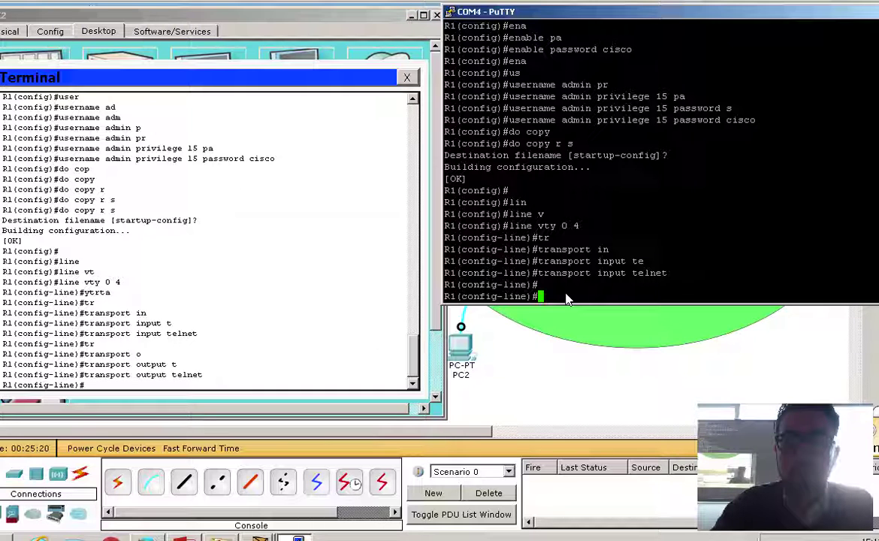
pyautogui.write('tr')
pyautogui.press('Tab')
pyautogui.write('o')
pyautogui.press('Tab')
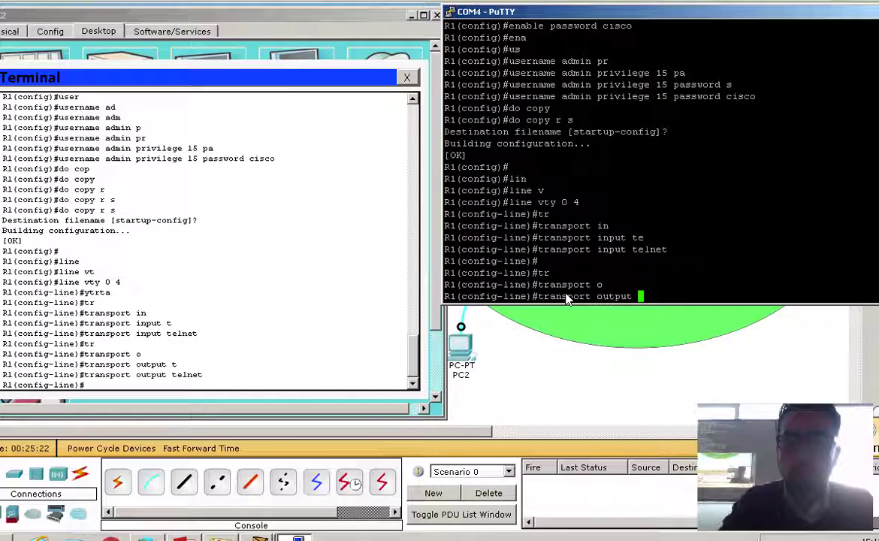
pyautogui.write('te')
pyautogui.press('Tab')
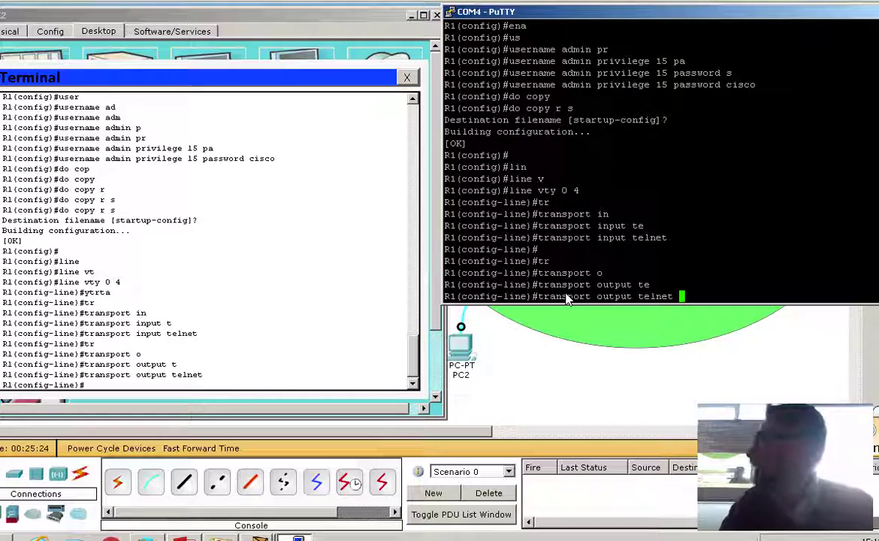
pyautogui.press('Return')
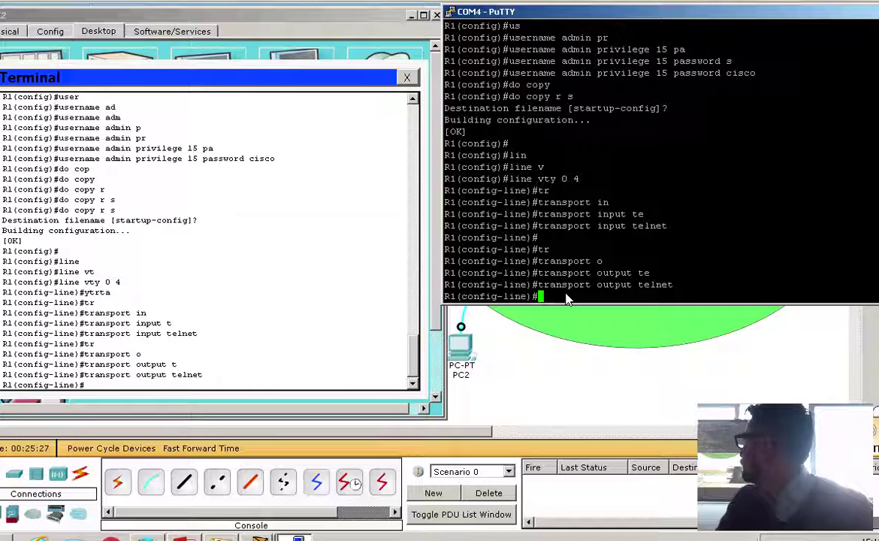
pyautogui.write('lo')
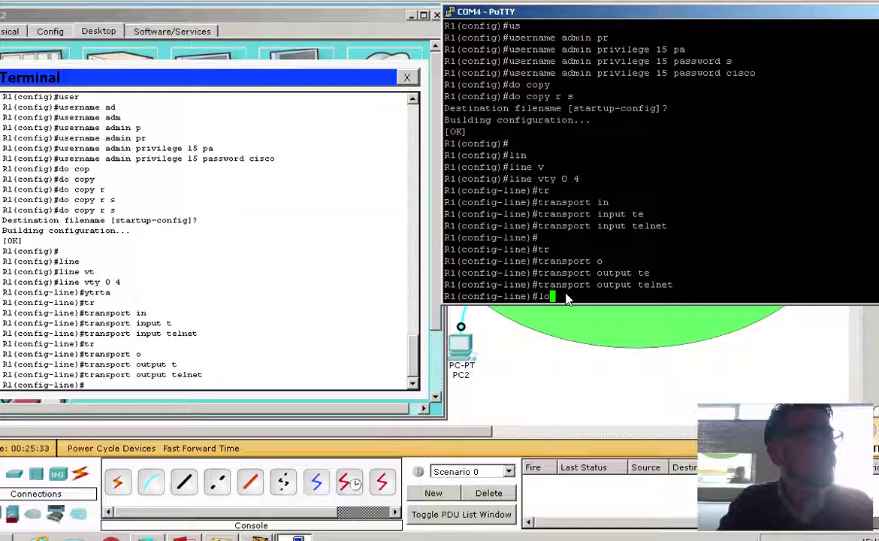
# Apply 'login local' to the VTY lines in PuTTY.
pyautogui.press('Tab')
pyautogui.write('gi')
pyautogui.press('Tab')
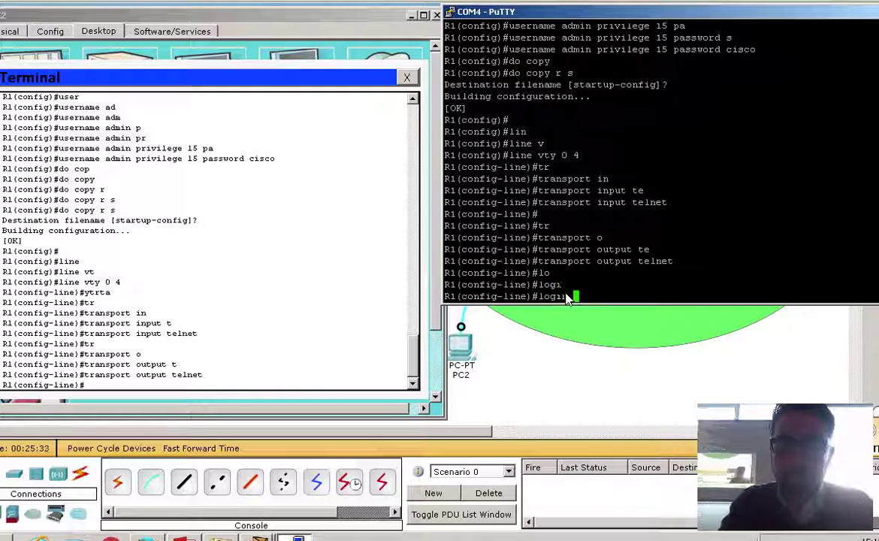
pyautogui.write('lo')
pyautogui.press('Tab')
pyautogui.press('Return')
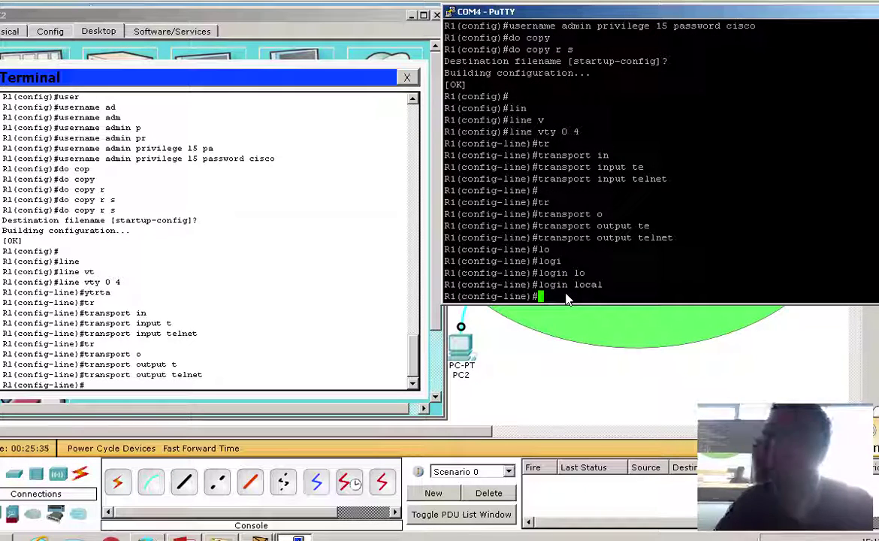
# Enter 'login local' for the VTY lines in PC2's Packet Tracer terminal.
pyautogui.click(255, 381)
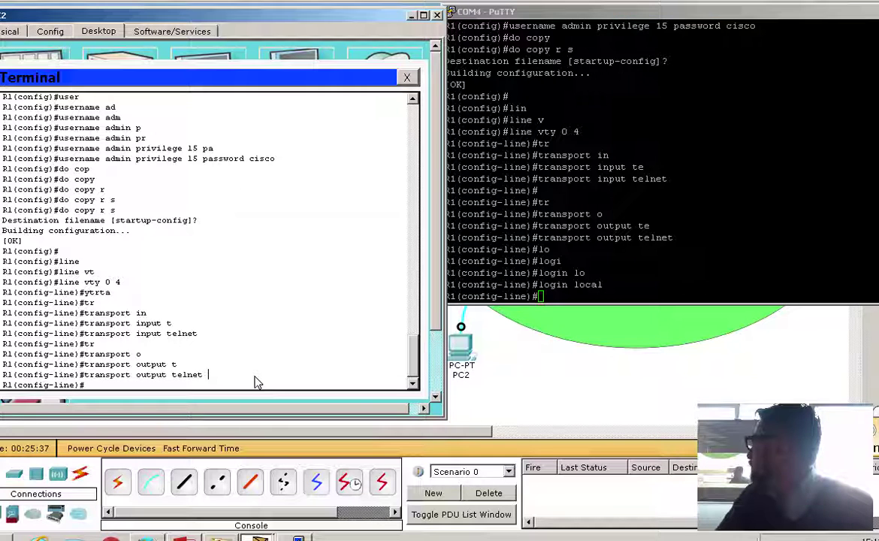
pyautogui.press('Return')
pyautogui.write('lo')
pyautogui.press('Tab')
pyautogui.write('g')
pyautogui.press('Tab')
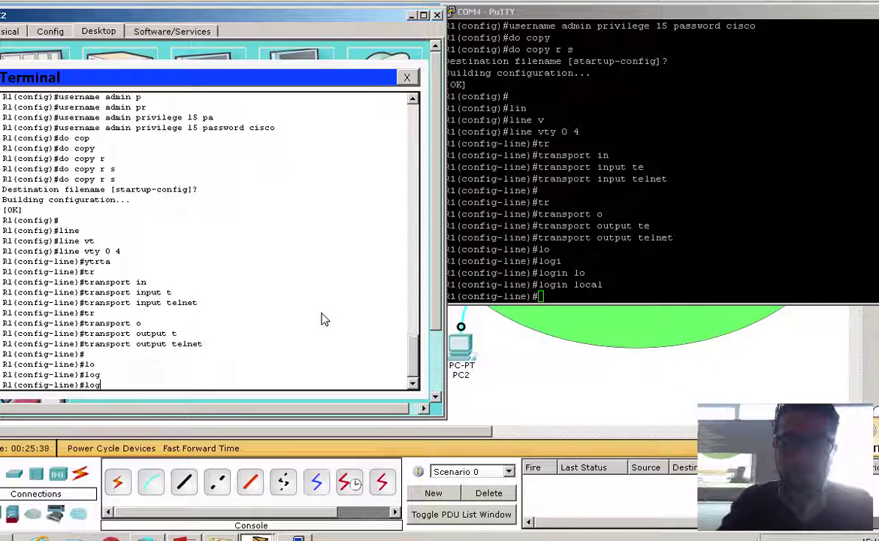
pyautogui.write('in')
pyautogui.press('Tab')
pyautogui.write('lo')
pyautogui.press('Tab')
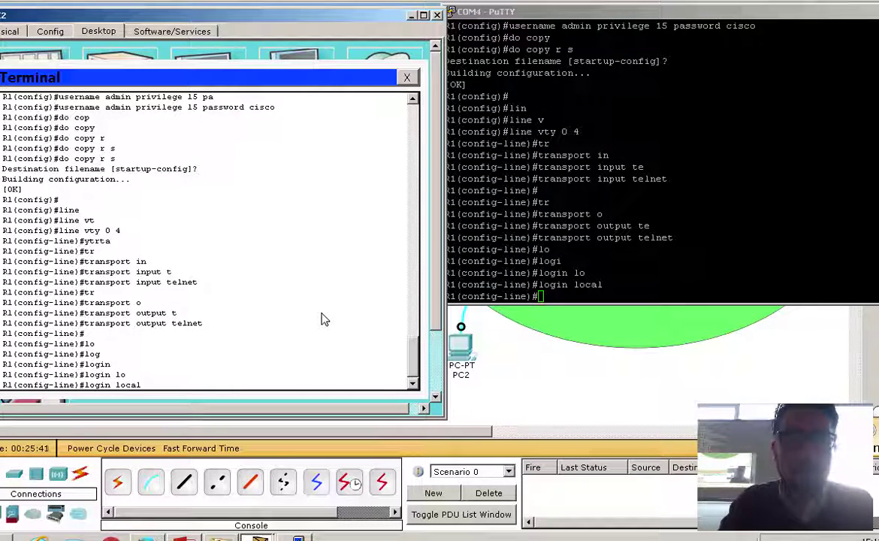
pyautogui.press('Return')
pyautogui.press('Return')
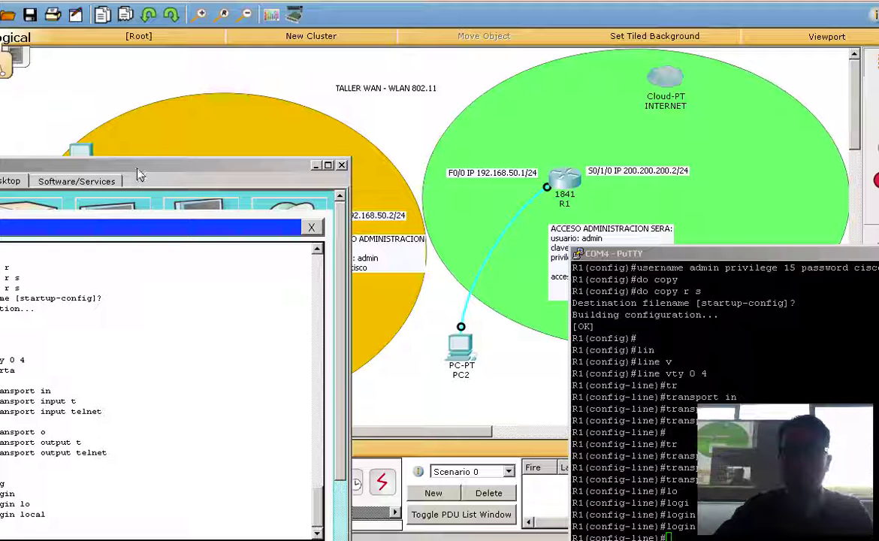
# On PC2's R1 terminal, leave configuration mode with end to reach the privileged prompt.
pyautogui.moveTo(138, 175); pyautogui.dragTo(415, 77)
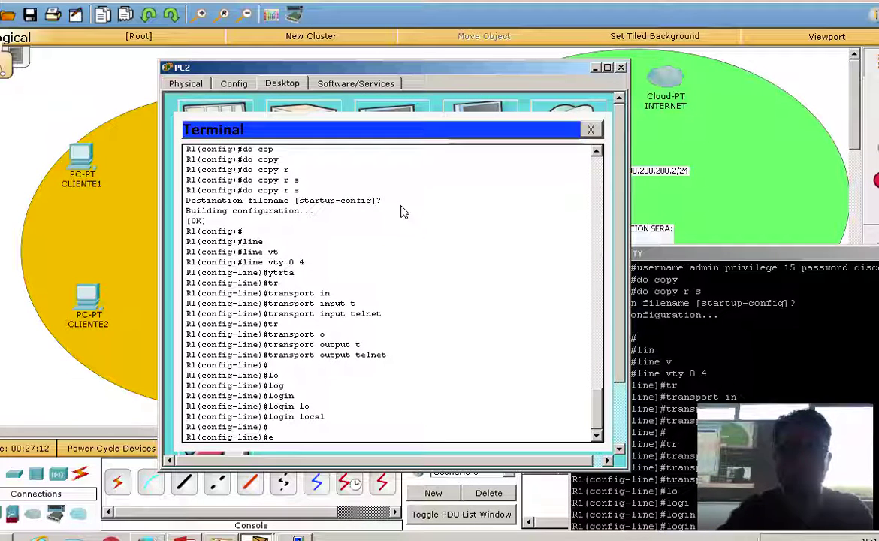
pyautogui.write('nd')
pyautogui.press('Return')
pyautogui.press('Return')
# Run show ip interface brief, showing every interface unassigned and down, then bring PuTTY forward.
pyautogui.write('sh')
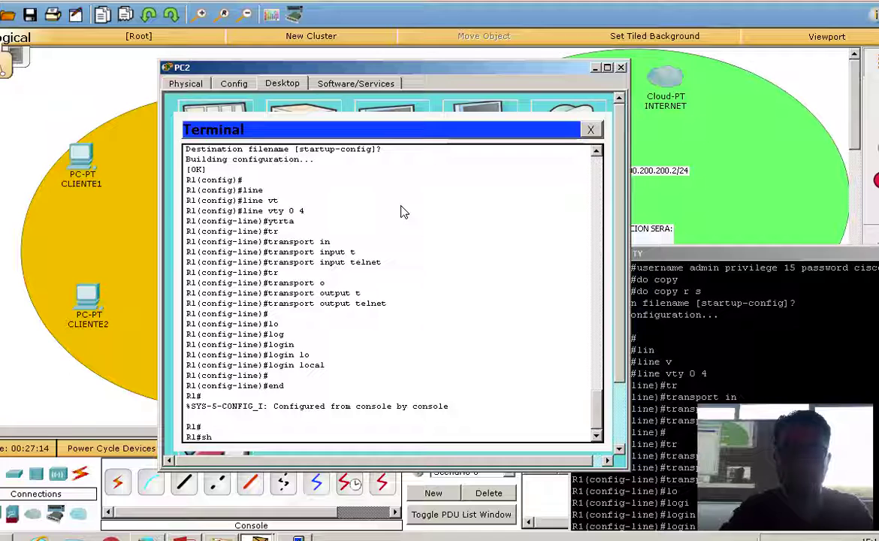
pyautogui.press('Tab')
pyautogui.write('ip i')
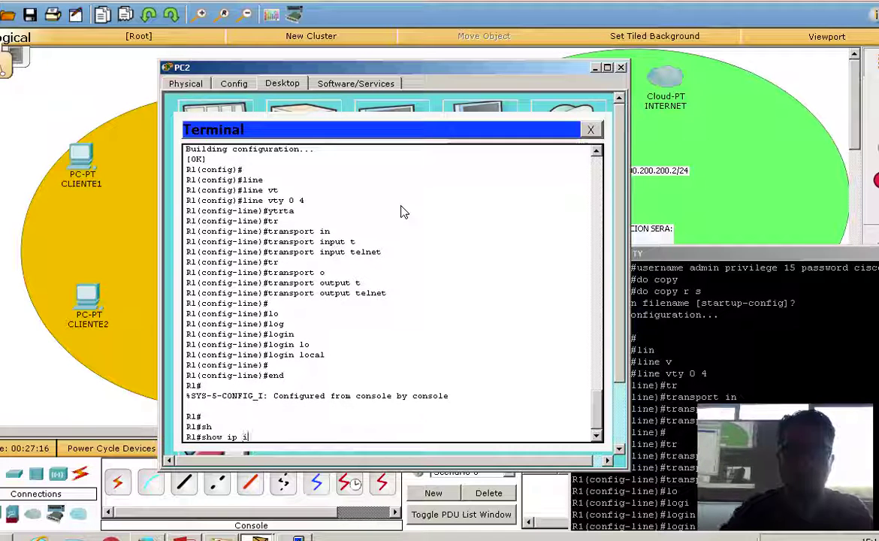
pyautogui.write('n')
pyautogui.press('Tab')
pyautogui.write('t')
pyautogui.press('Tab')
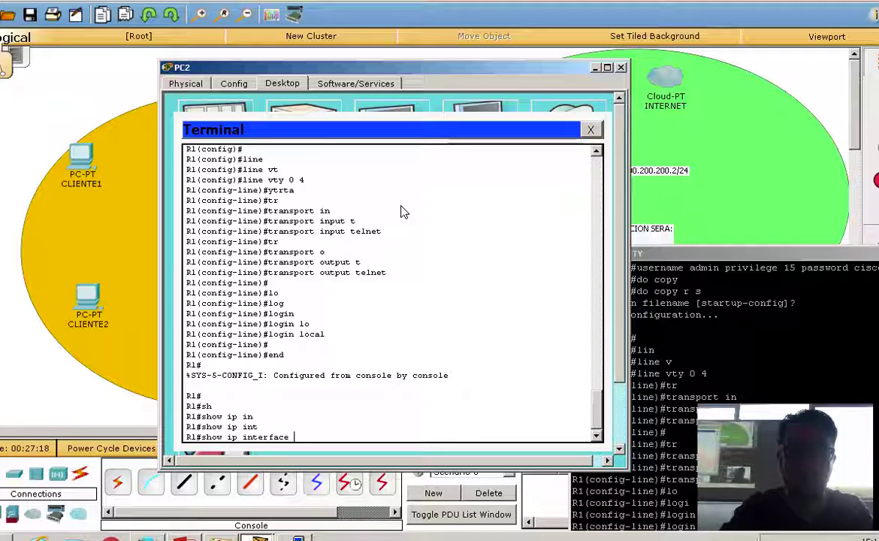
pyautogui.write('br')
pyautogui.press('Tab')
pyautogui.press('Return')
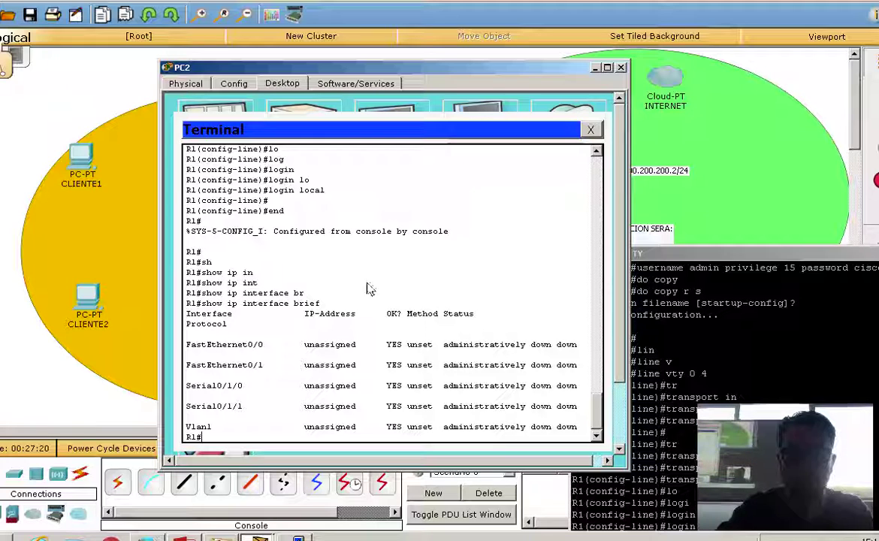
pyautogui.click(191, 332)
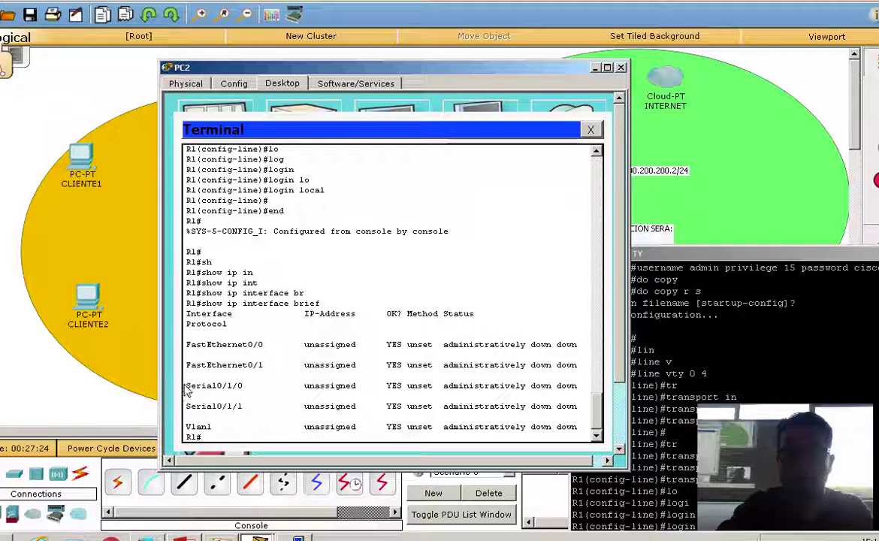
pyautogui.click(691, 258)
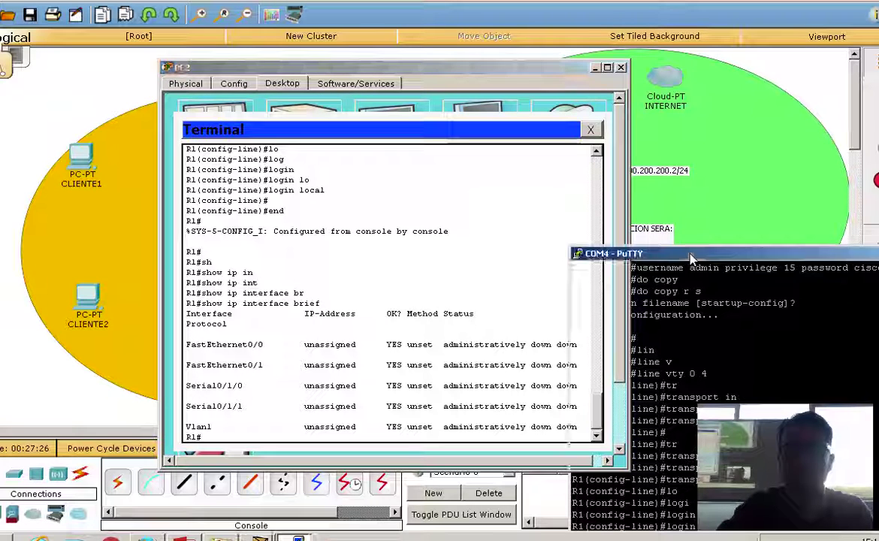
# In PuTTY, exit twice from line configuration back to R1's privileged prompt.
pyautogui.moveTo(691, 258); pyautogui.dragTo(674, 108)
pyautogui.write('en')
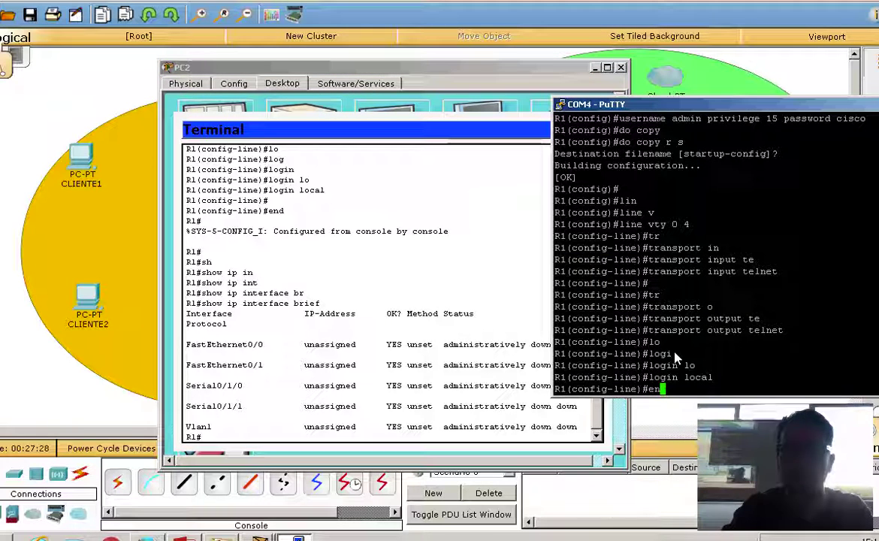
pyautogui.write('xit')
pyautogui.press('Return')
pyautogui.press('Return')
pyautogui.press('Return')
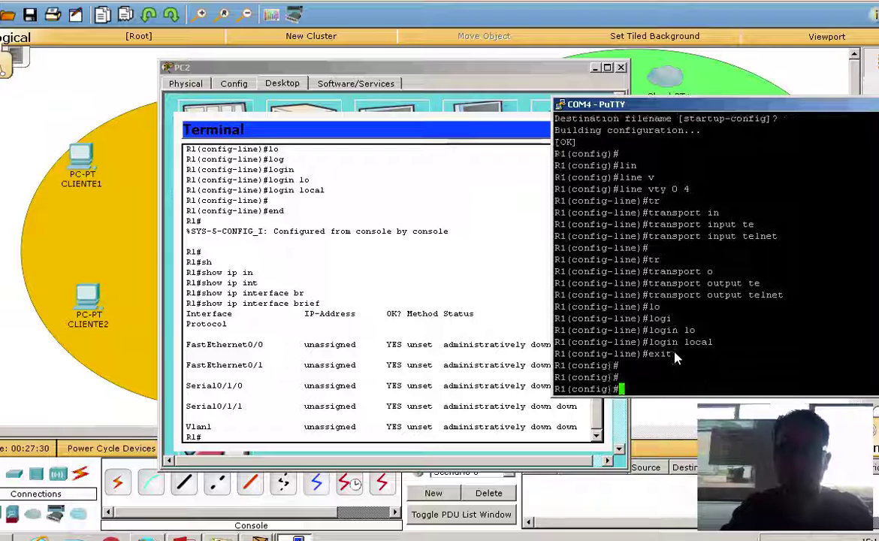
pyautogui.write('exit')
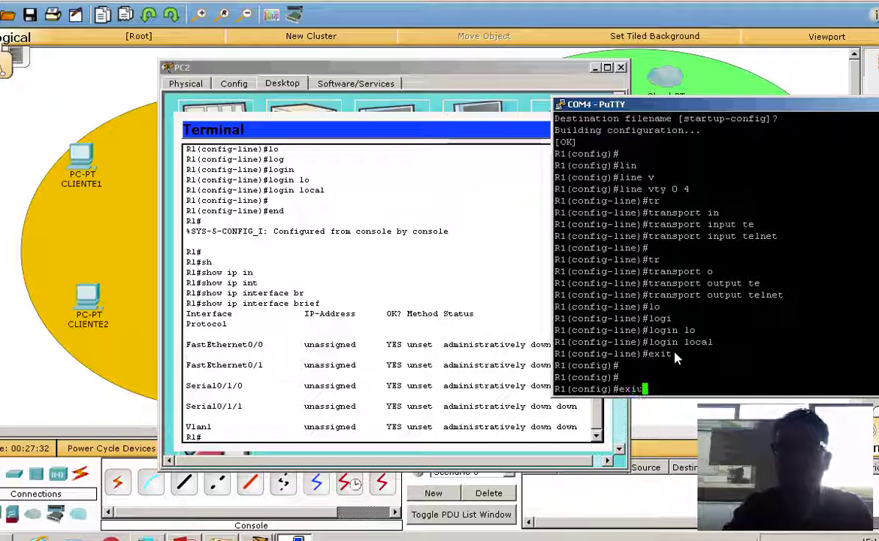
pyautogui.press('Return')
pyautogui.press('Return')
# Run show ip interface brief in PuTTY, listing FastEthernet0/0, Serial0/0 and Serial0/1 as unassigned.
pyautogui.write('sh')
pyautogui.press('Tab')
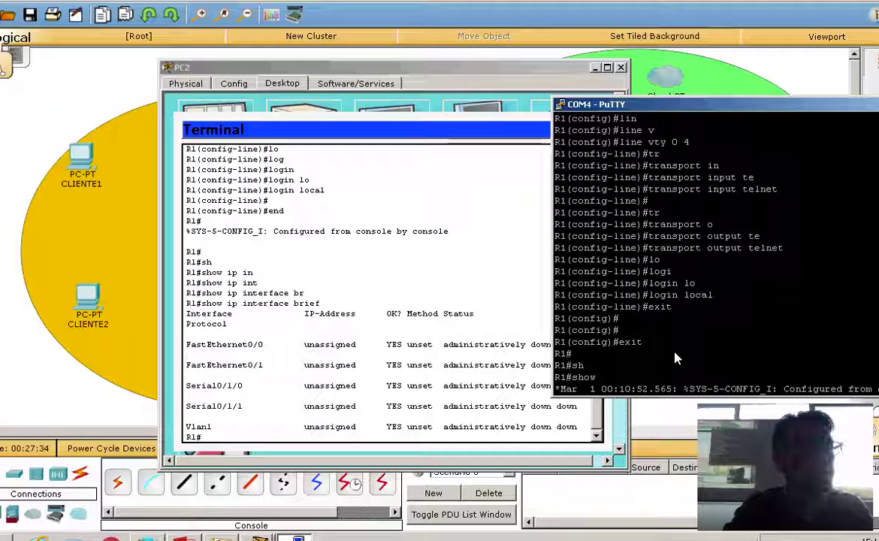
pyautogui.write('ip in')
pyautogui.press('Tab')
pyautogui.write('t')
pyautogui.press('Tab')
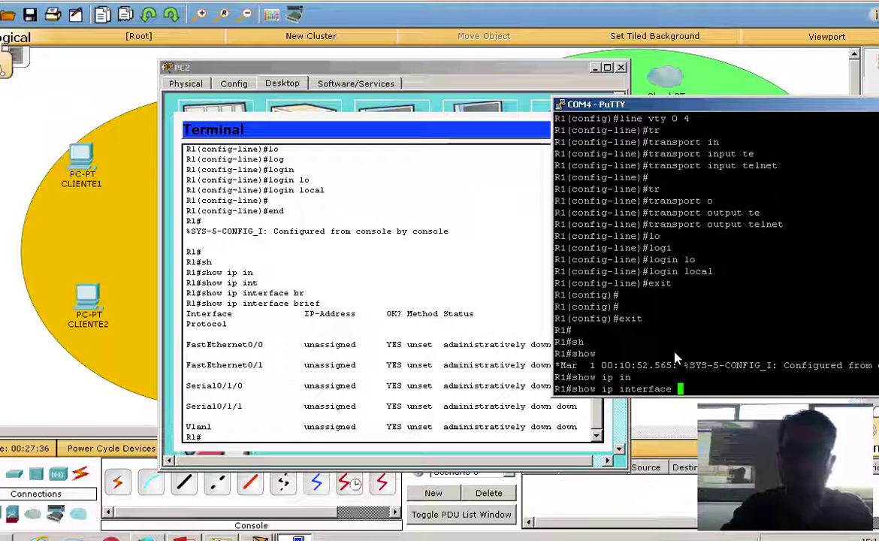
pyautogui.write('br')
pyautogui.press('Tab')
pyautogui.press('Return')
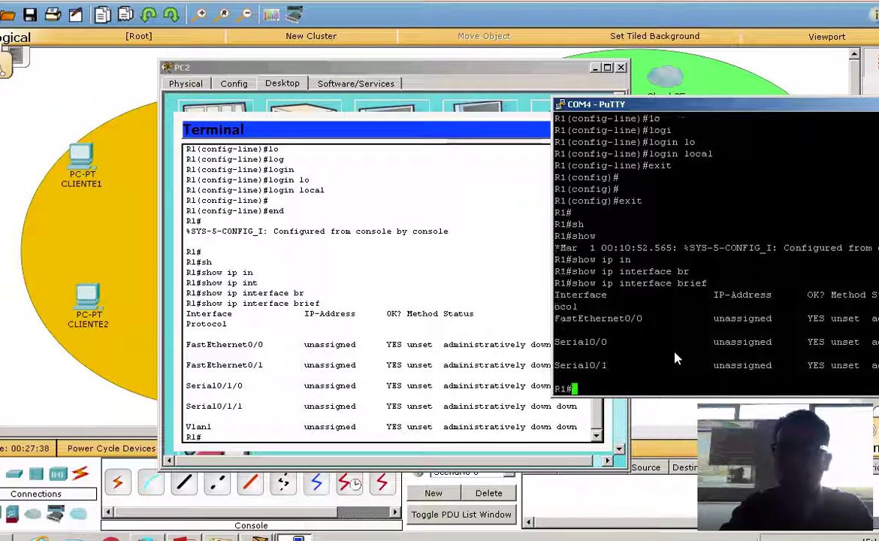
pyautogui.press('Return')
pyautogui.press('Return')
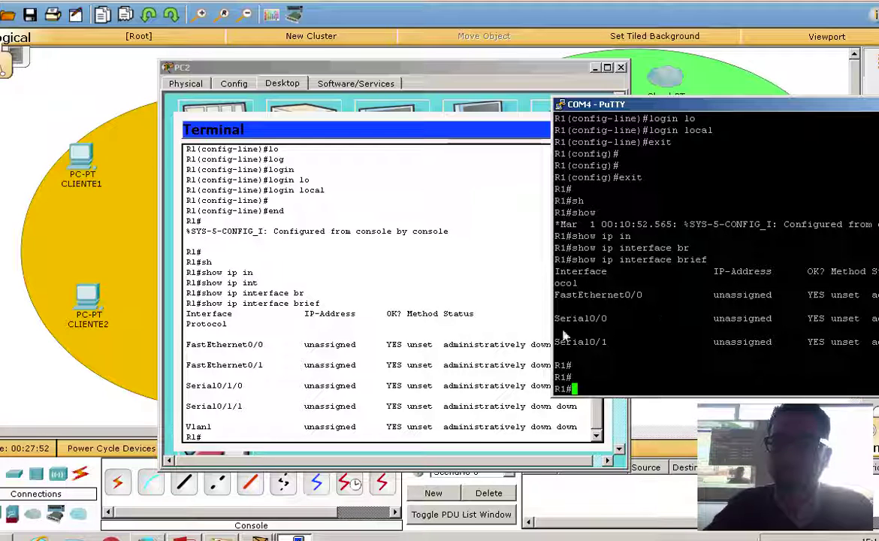
# On PC2's R1 terminal, enter configure terminal and then interface FastEthernet0/0.
pyautogui.click(345, 443)
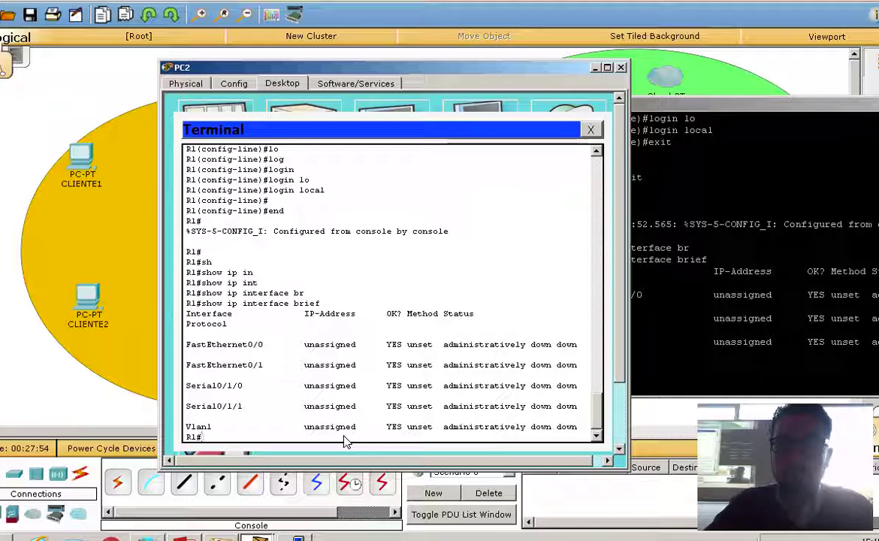
pyautogui.write('con')
pyautogui.press('Tab')
pyautogui.write('f')
pyautogui.press('Tab')
pyautogui.write('terminal')
pyautogui.press('Tab')
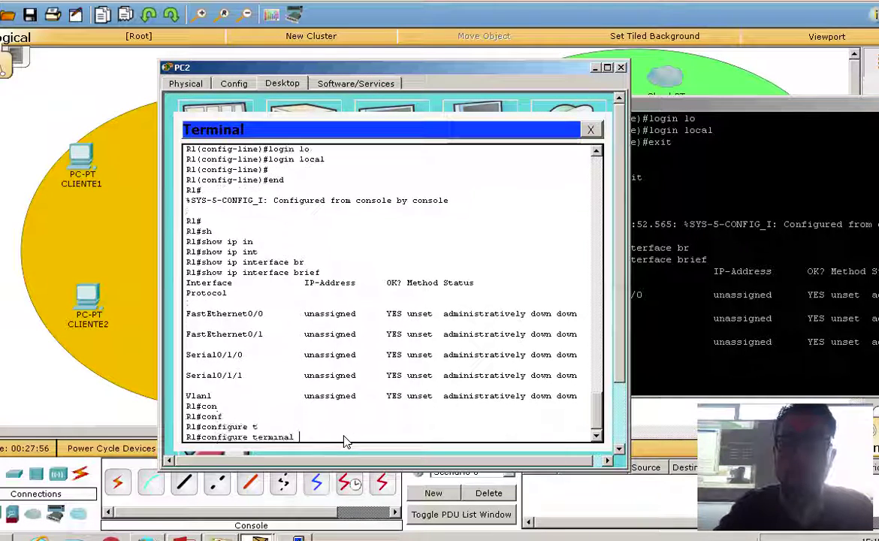
pyautogui.press('Return')
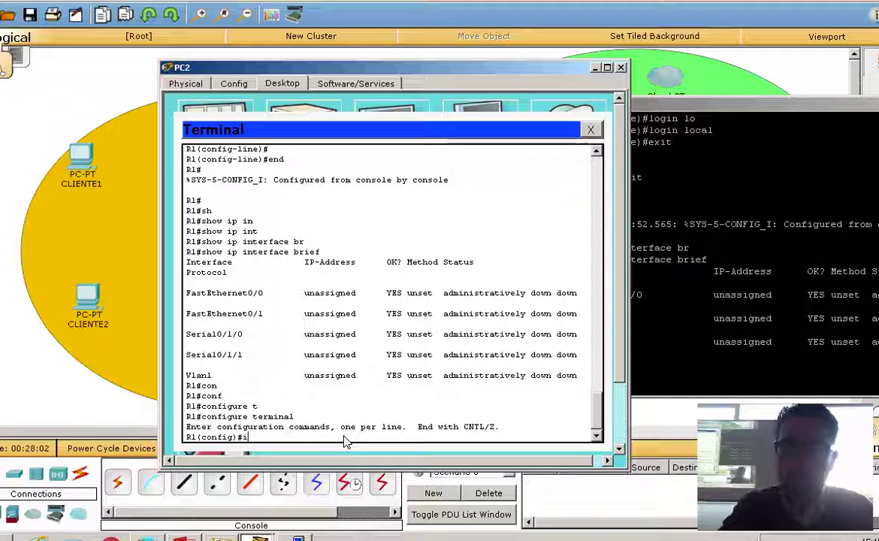
pyautogui.write('n')
pyautogui.press('Tab')
pyautogui.write('f')
pyautogui.press('Tab')
pyautogui.write('0')
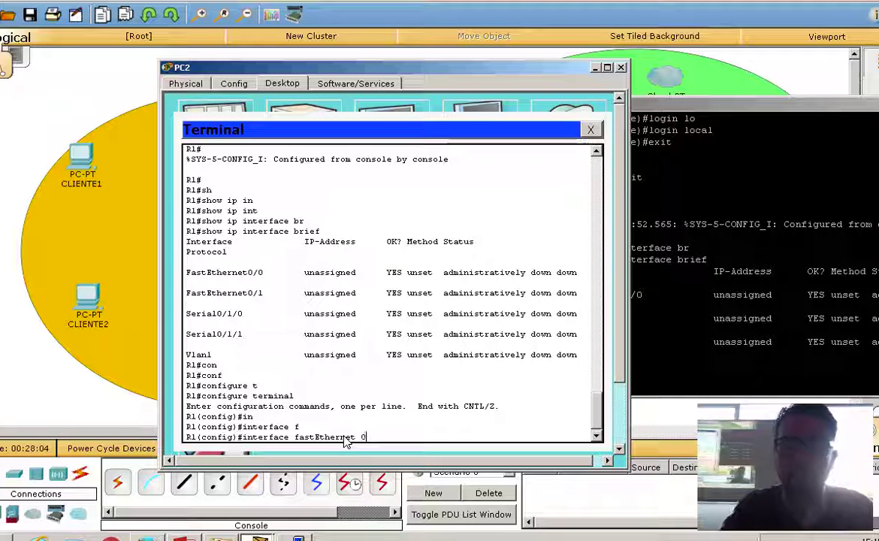
pyautogui.write('/0')
pyautogui.press('Return')
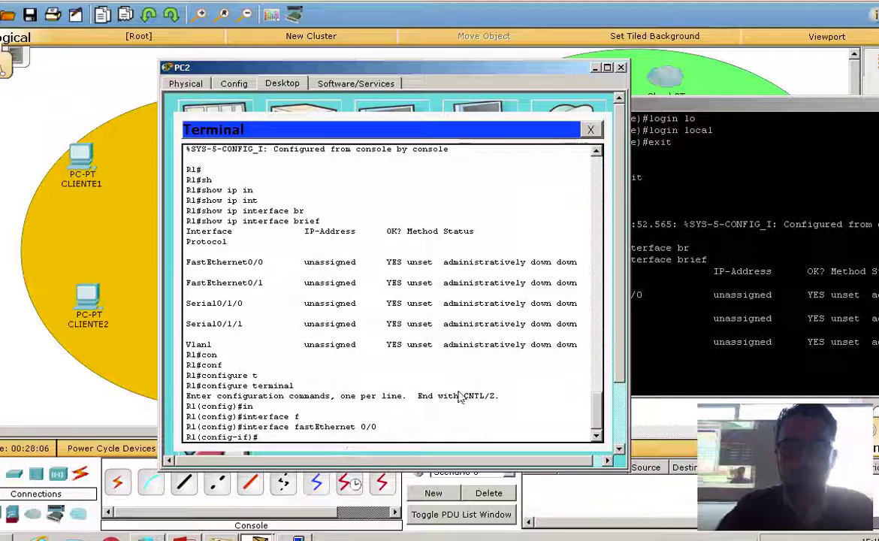
# In PuTTY, likewise enter configure terminal and interface FastEthernet0/0.
pyautogui.click(706, 334)
pyautogui.write('con')
pyautogui.press('Tab')
pyautogui.write('f')
pyautogui.press('Tab')
pyautogui.write('ter')
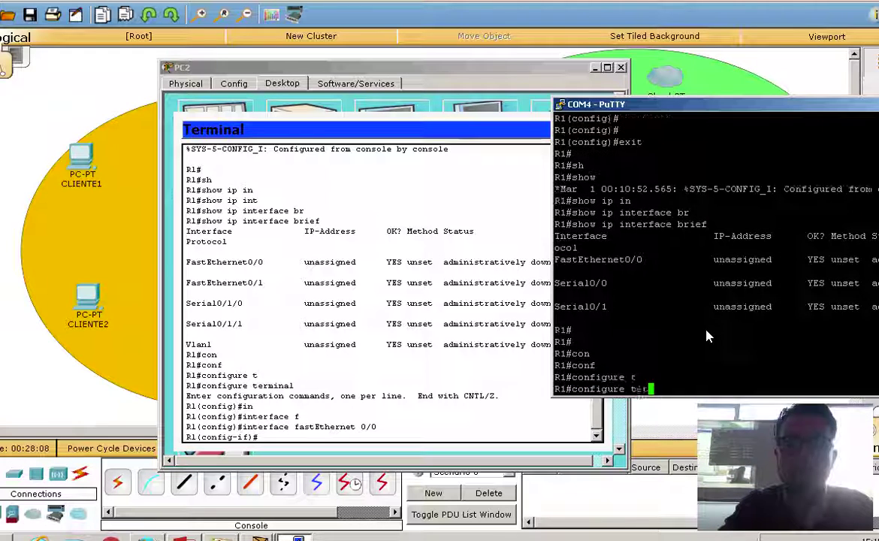
pyautogui.press('Tab')
pyautogui.press('Return')
pyautogui.press('Return')
pyautogui.press('Return')
pyautogui.write('in')
pyautogui.press('Tab')
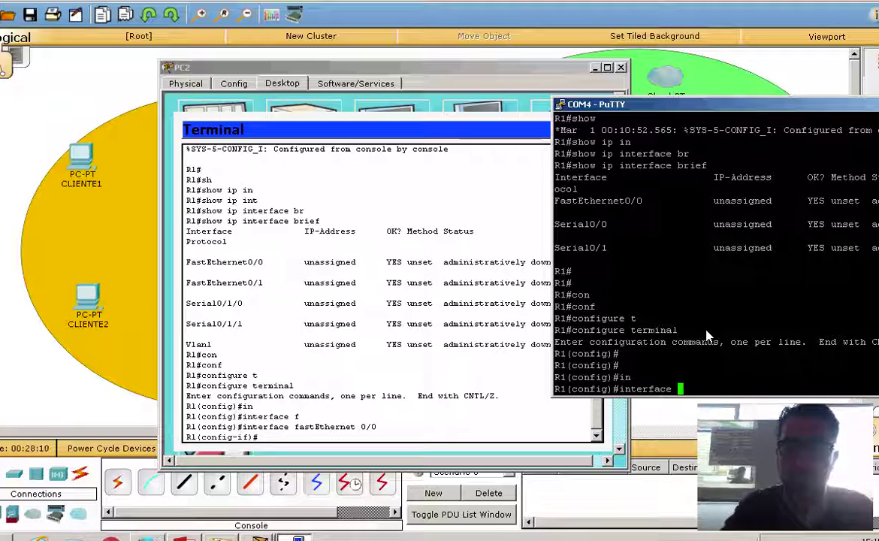
pyautogui.write('f')
pyautogui.press('Tab')
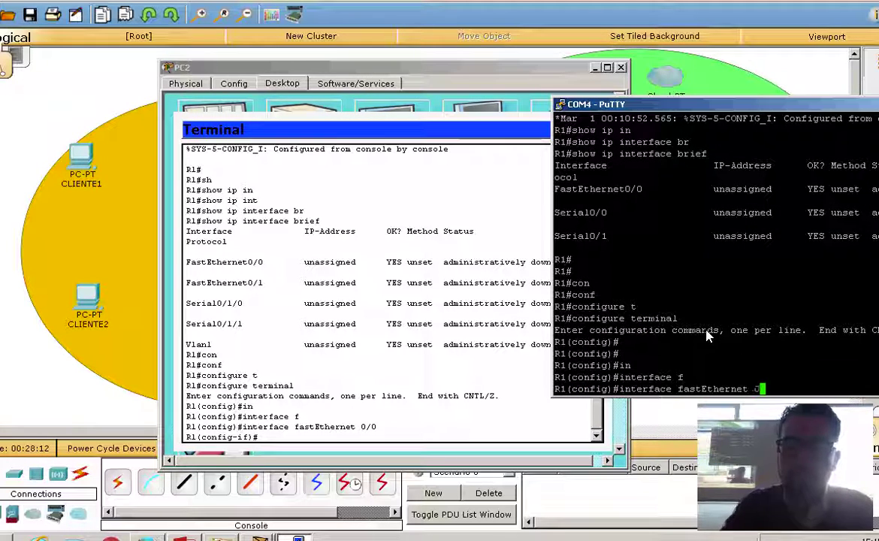
pyautogui.write('0/0')
pyautogui.press('Return')
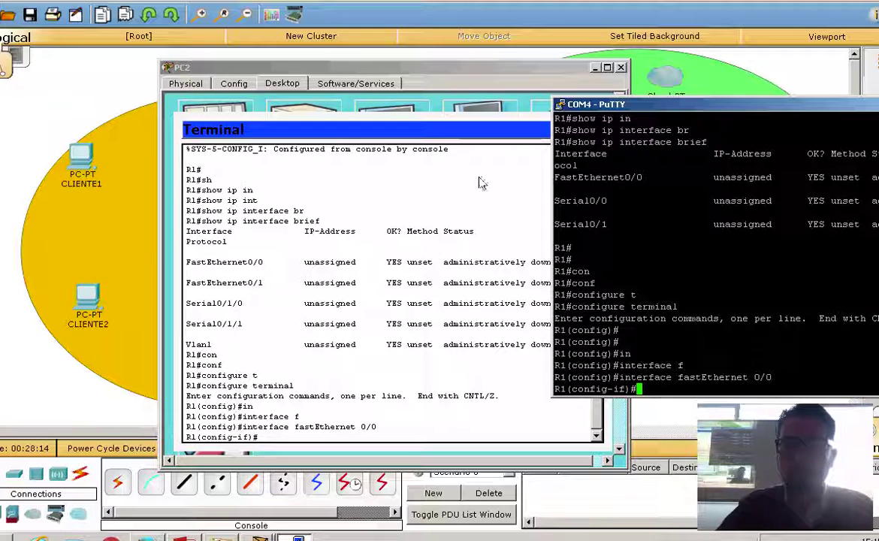
# Reposition the PC2 terminal window so it sits over the PuTTY session.
pyautogui.moveTo(400, 65)
pyautogui.mouseDown()
pyautogui.moveTo(167, 157)
pyautogui.moveTo(400, 50)
pyautogui.mouseUp()
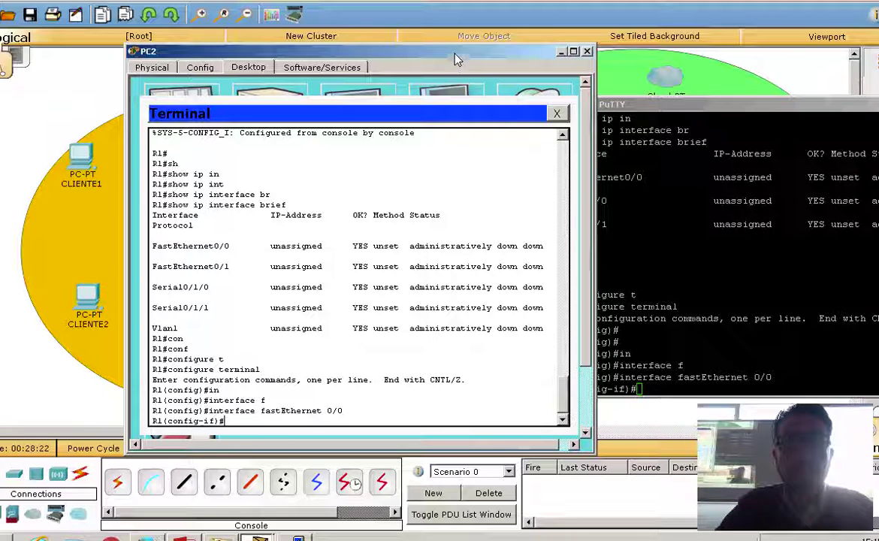
pyautogui.moveTo(455, 59); pyautogui.dragTo(394, 327)
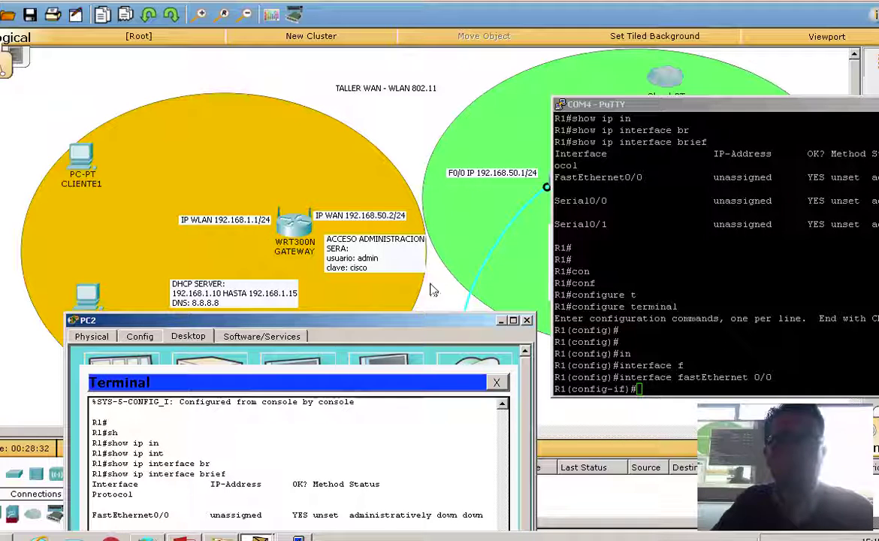
pyautogui.moveTo(421, 323); pyautogui.dragTo(463, 81)
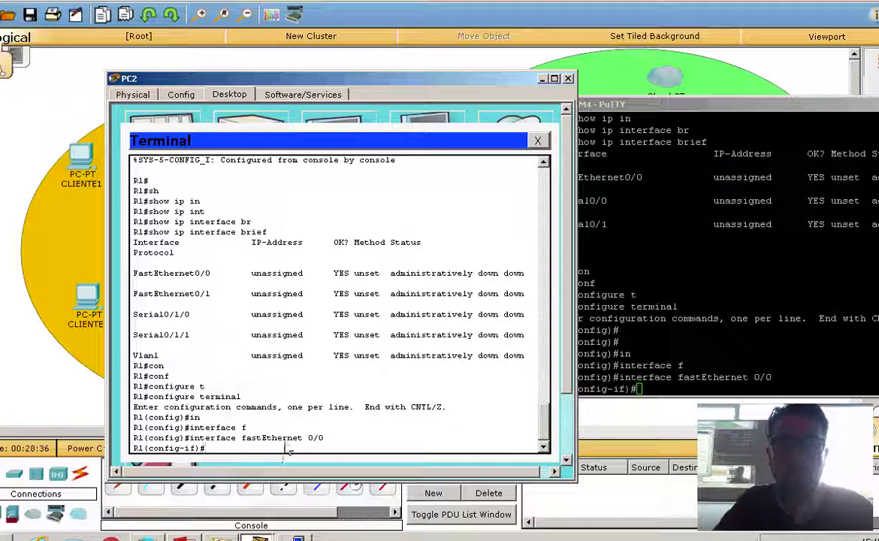
# Enter ip address 192.168.50.1 255.255.255.0 on FastEthernet0/0 in both PC2's terminal and PuTTY.
pyautogui.write('ip ad')
pyautogui.press('Tab')
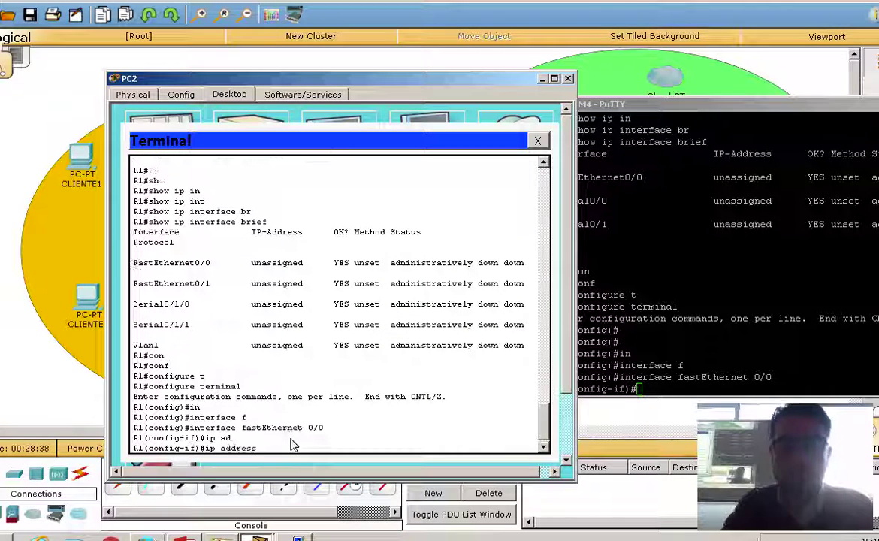
pyautogui.write('192.')
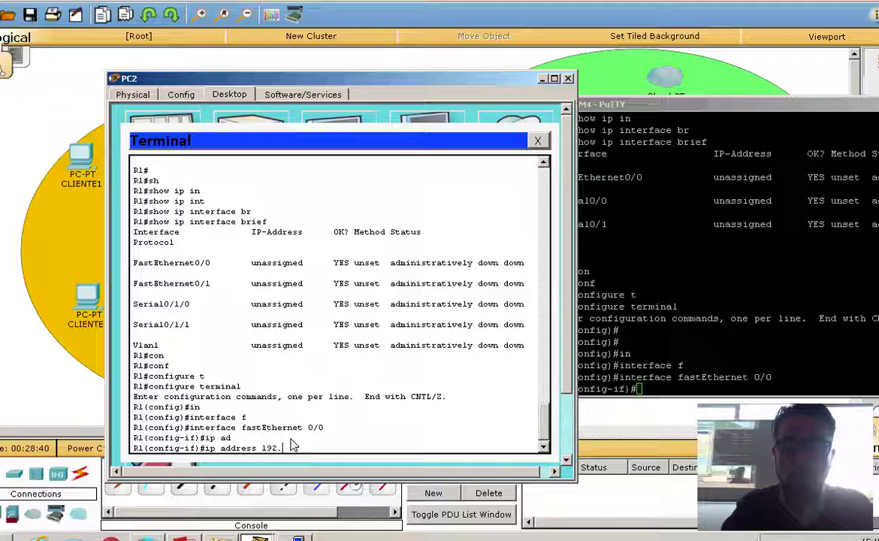
pyautogui.write('168.50.1')
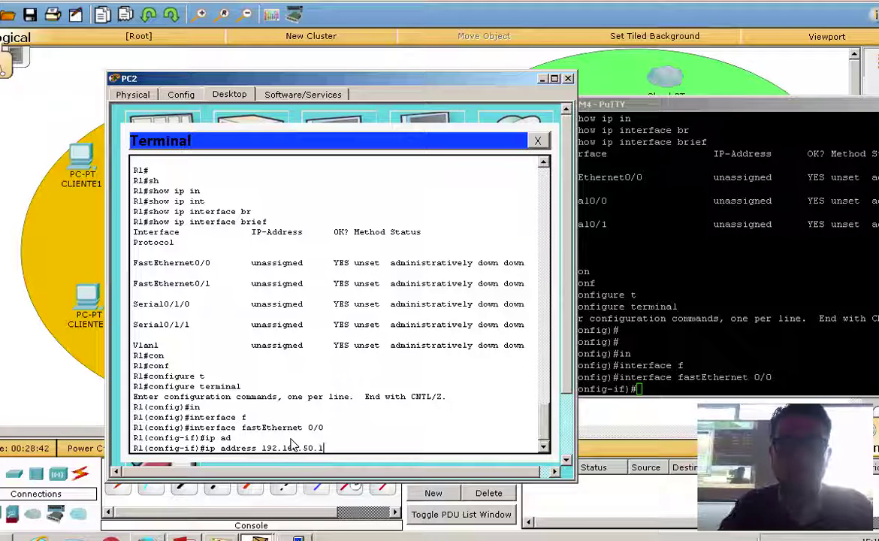
pyautogui.write(' 255.255.255.')
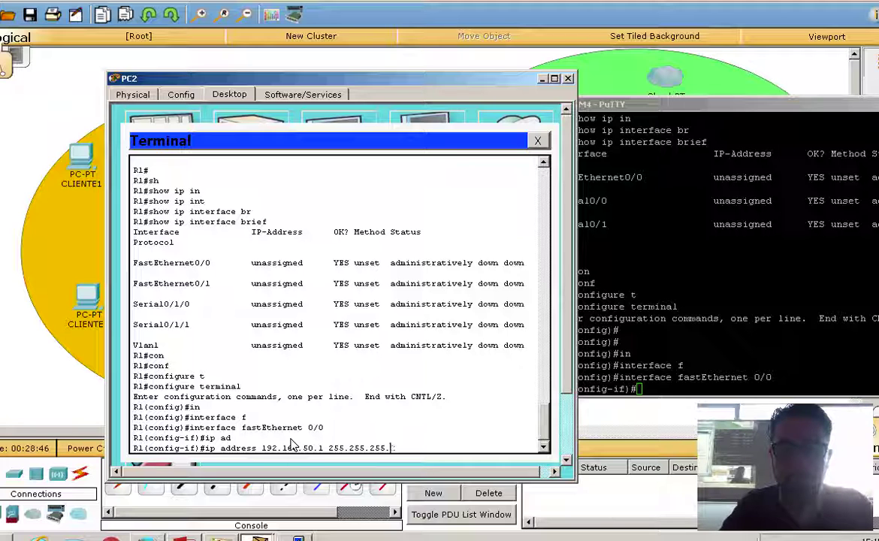
pyautogui.write('255.0')
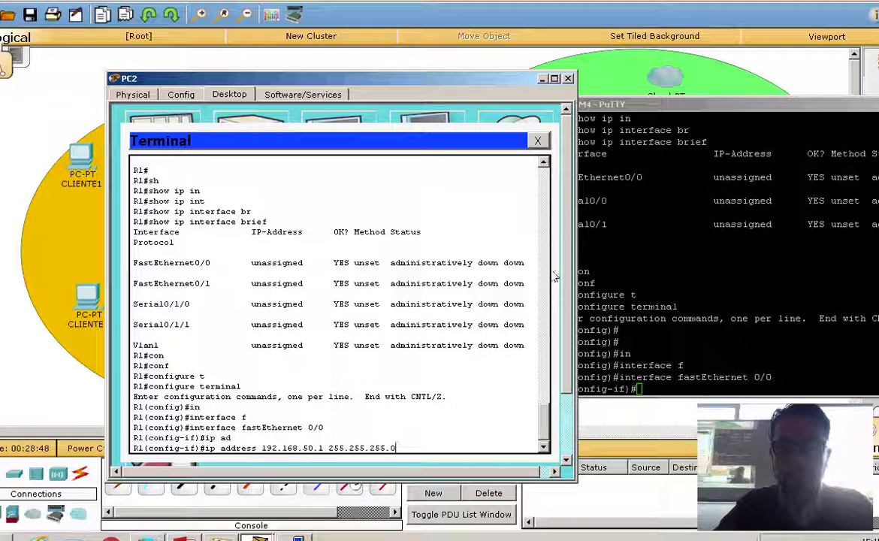
pyautogui.click(745, 382)
pyautogui.write('ip ad')
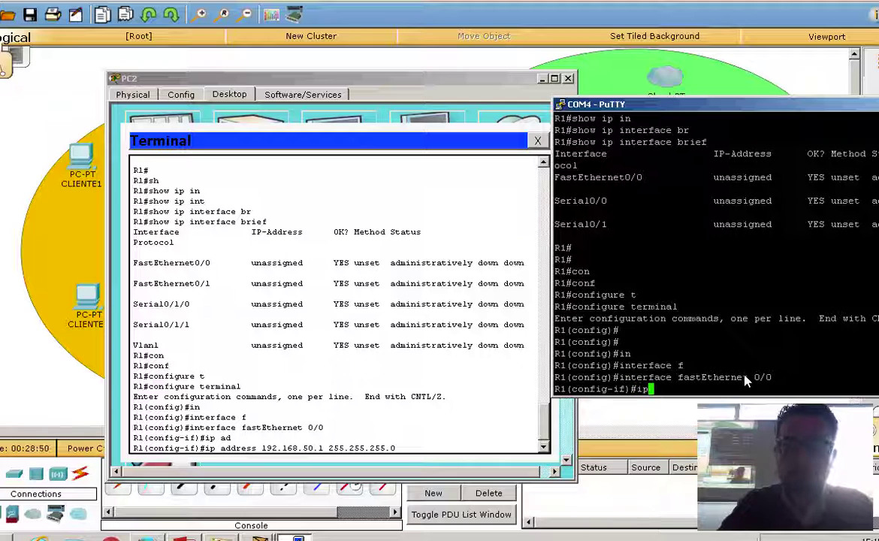
pyautogui.press('Tab')
pyautogui.write('192.1')
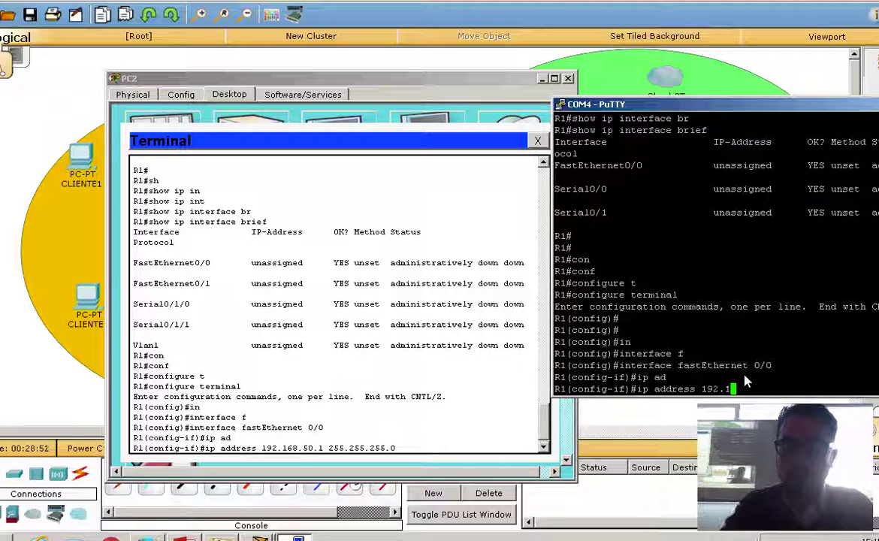
pyautogui.write('68.0.')
pyautogui.press('BackSpace')
pyautogui.press('BackSpace')
pyautogui.press('BackSpace')
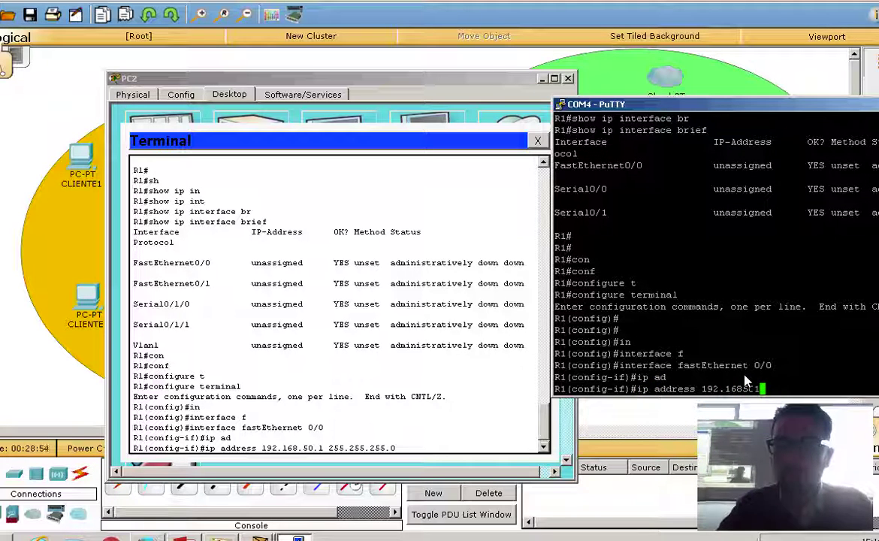
pyautogui.write('.50')
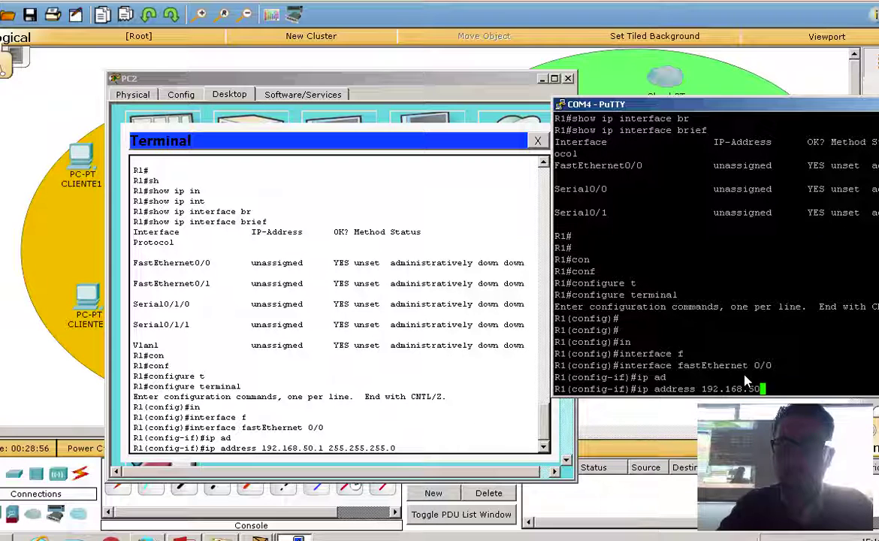
pyautogui.write('.1 255.255.255.0')
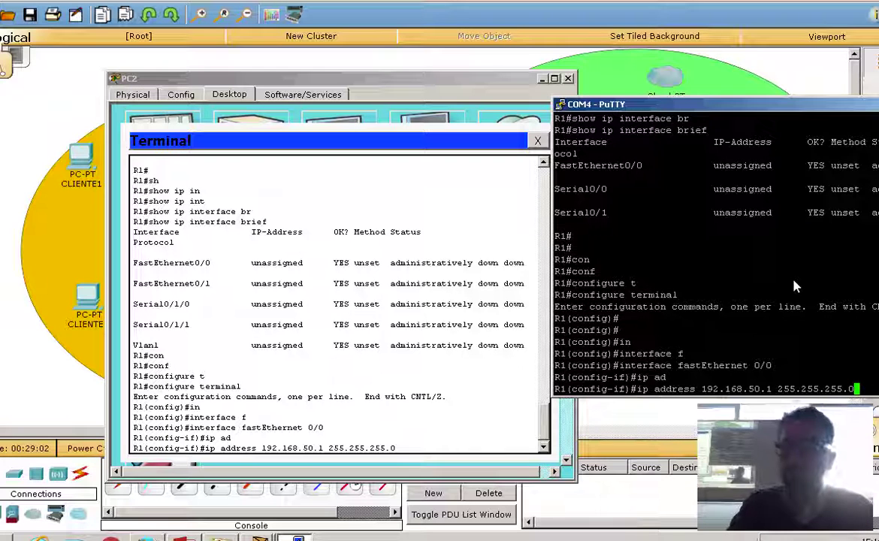
pyautogui.press('Return')
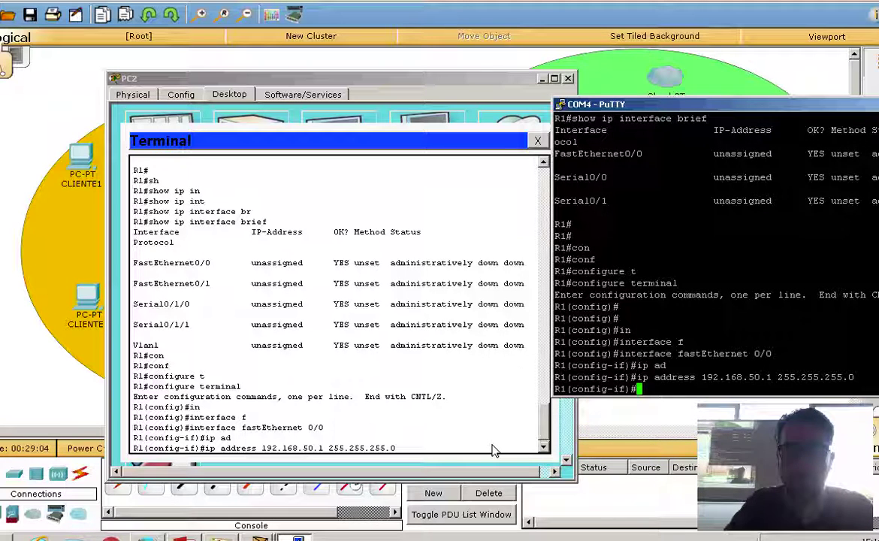
pyautogui.click(492, 449)
pyautogui.press('Return')
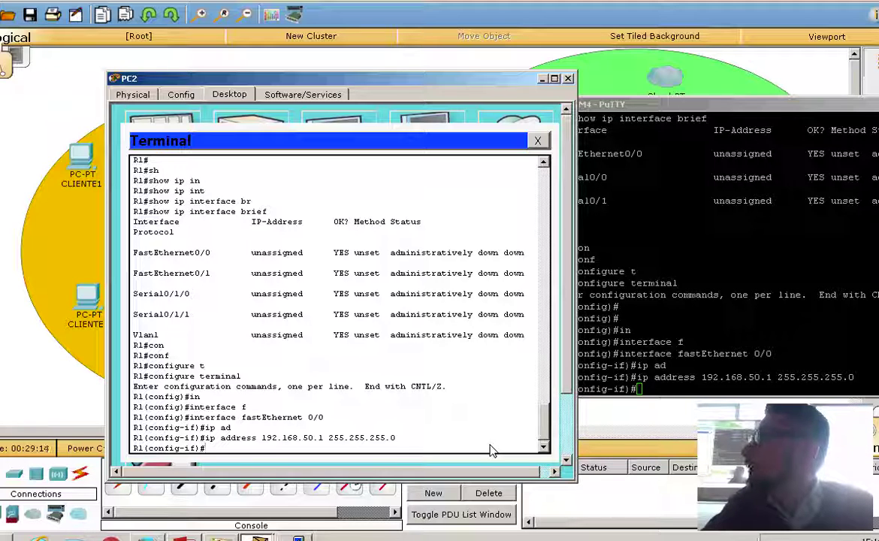
# Bring FastEthernet0/0 up with no shutdown in PC2's terminal and in PuTTY.
pyautogui.write('no sh')
pyautogui.press('Tab')
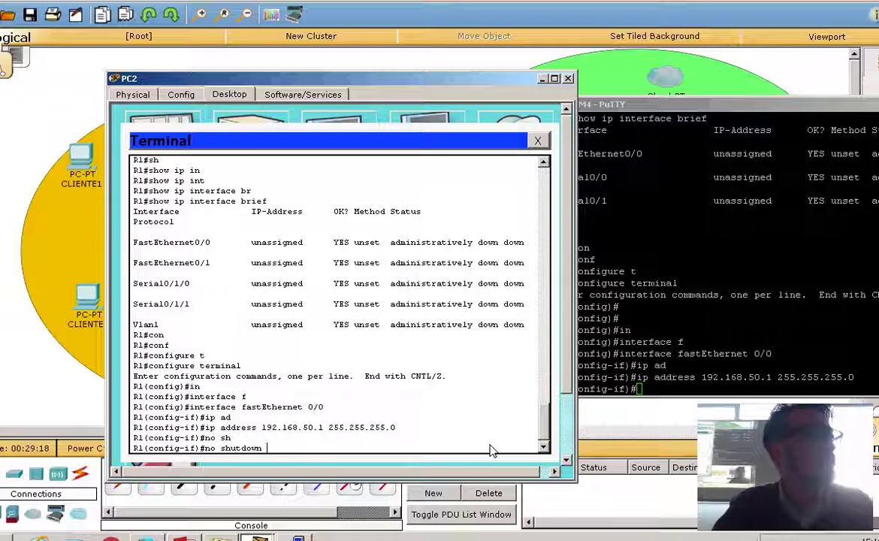
pyautogui.press('Return')
pyautogui.press('Return')
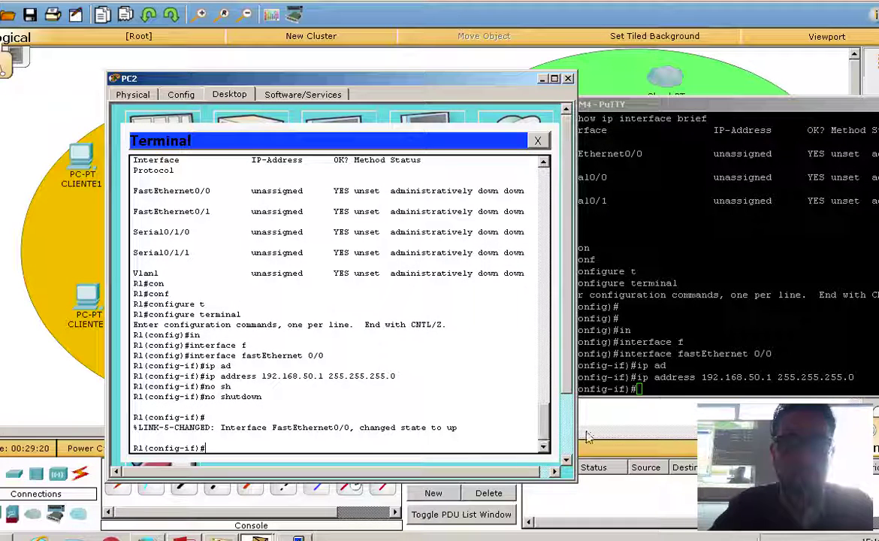
pyautogui.click(714, 389)
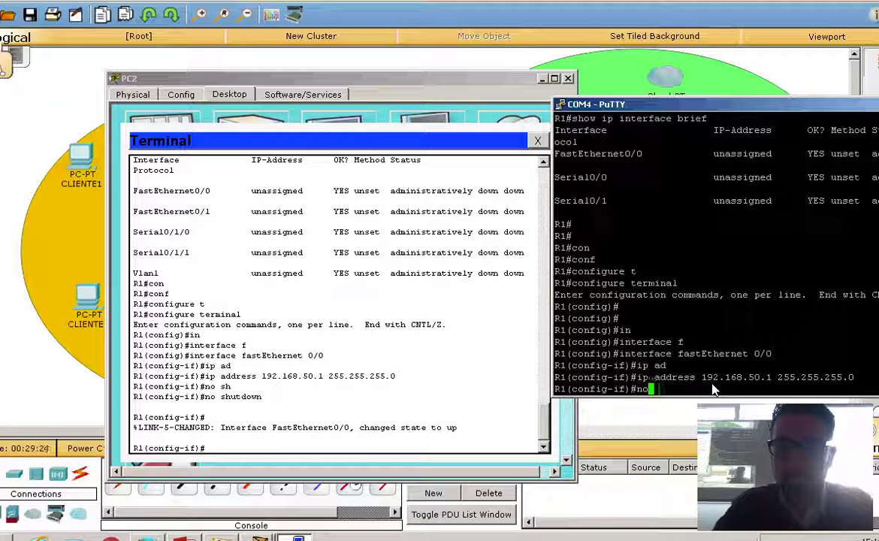
pyautogui.write('no shu')
pyautogui.press('Tab')
pyautogui.press('Return')
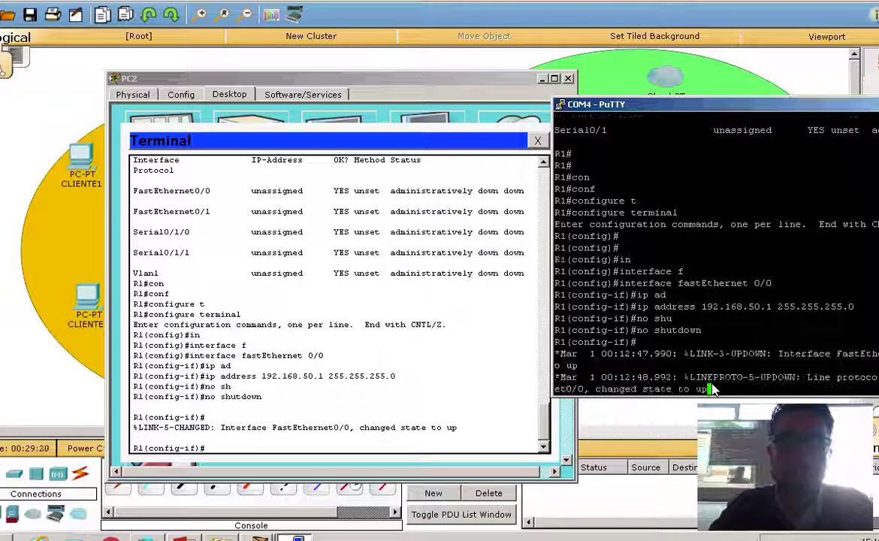
# In PuTTY, save the running configuration with do copy r s.
pyautogui.press('Return')
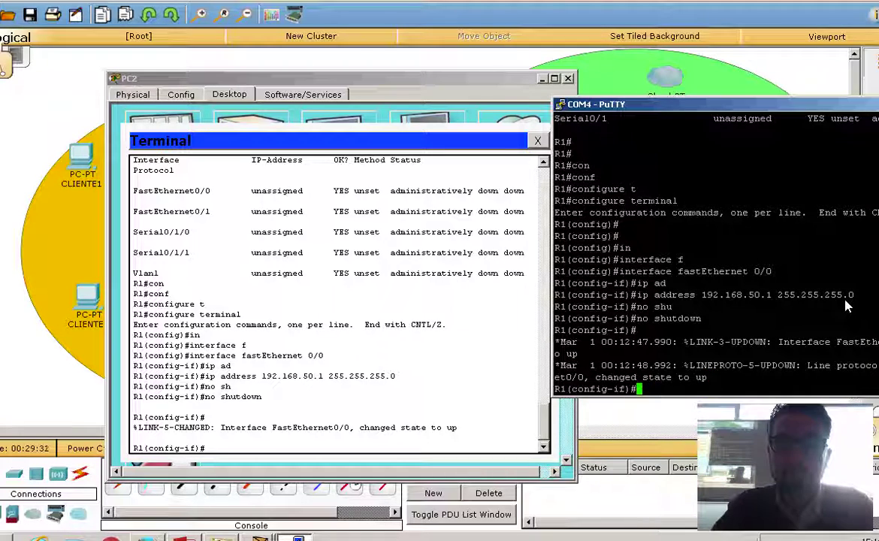
pyautogui.write('do copy r')
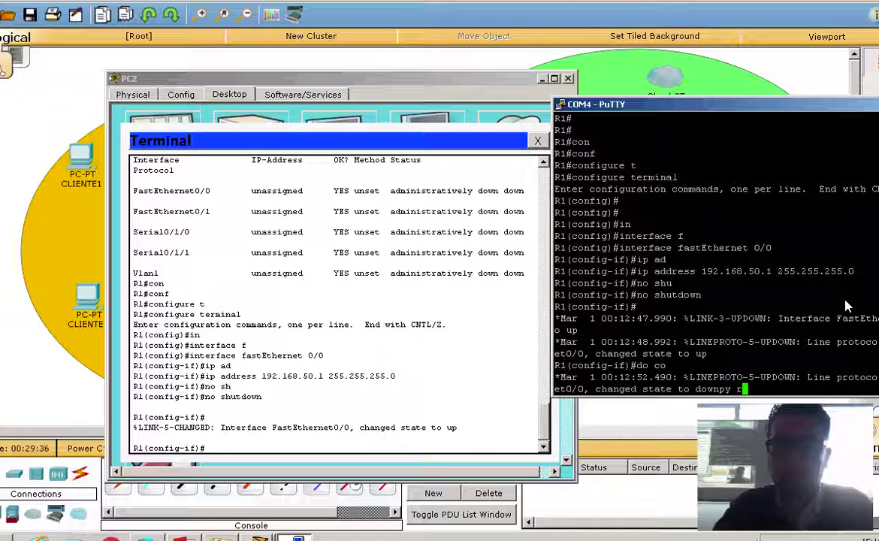
pyautogui.press('Return')
pyautogui.write('do c')
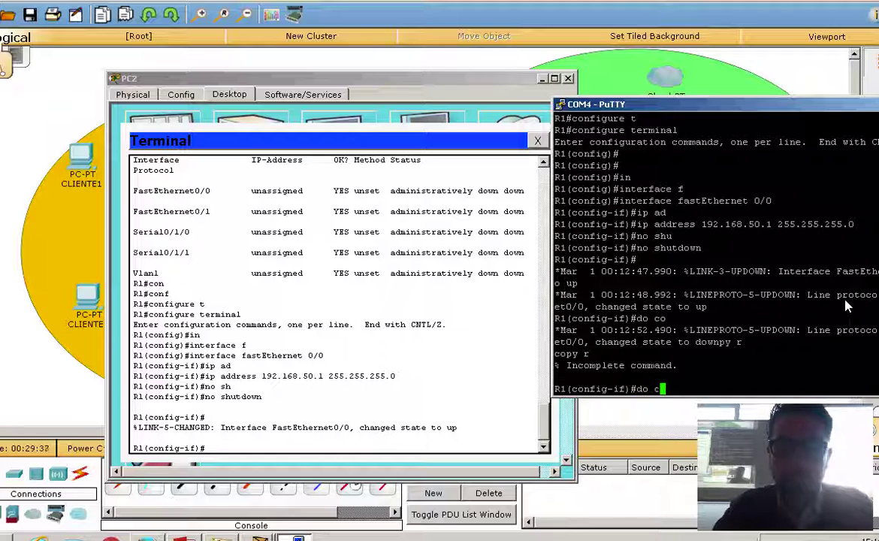
pyautogui.write('opy r s')
pyautogui.press('Return')
pyautogui.press('Return')
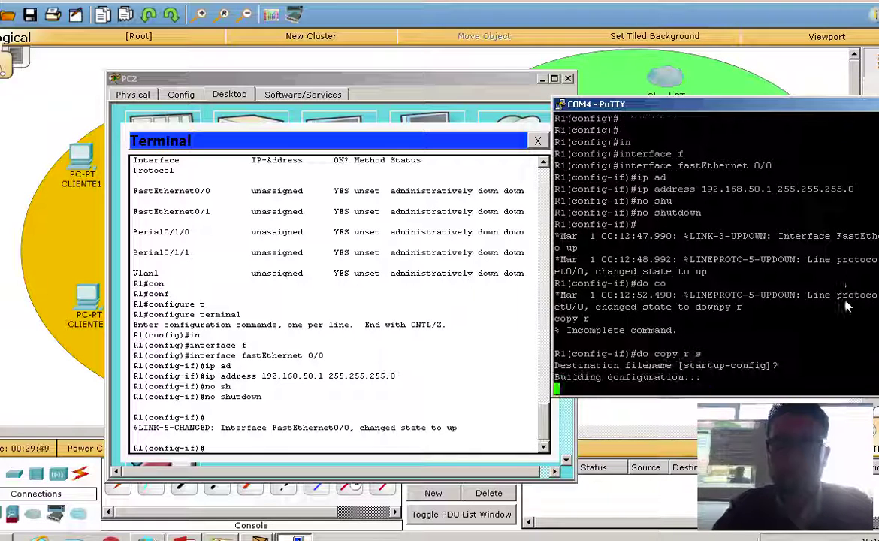
# Run do copy r s on PC2's terminal and confirm the startup-config filename in PuTTY.
pyautogui.click(428, 448)
pyautogui.write('do copy')
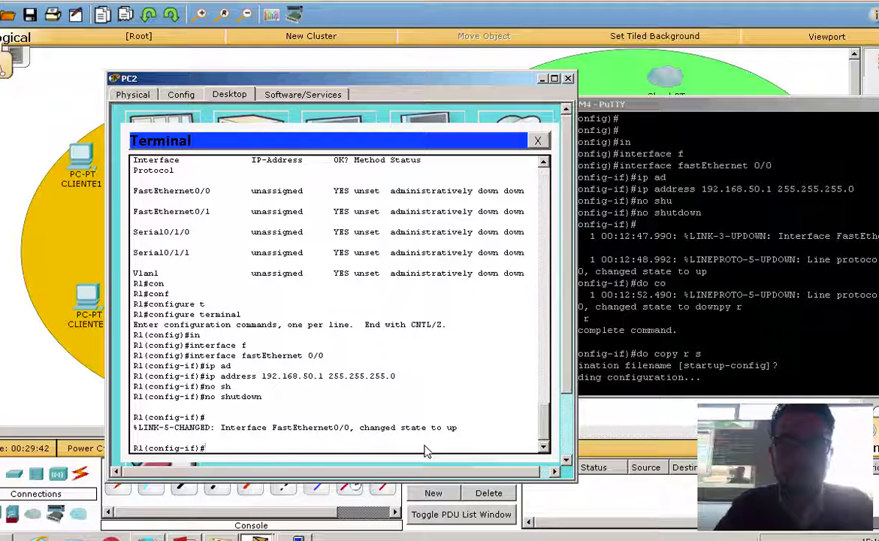
pyautogui.write(' r s')
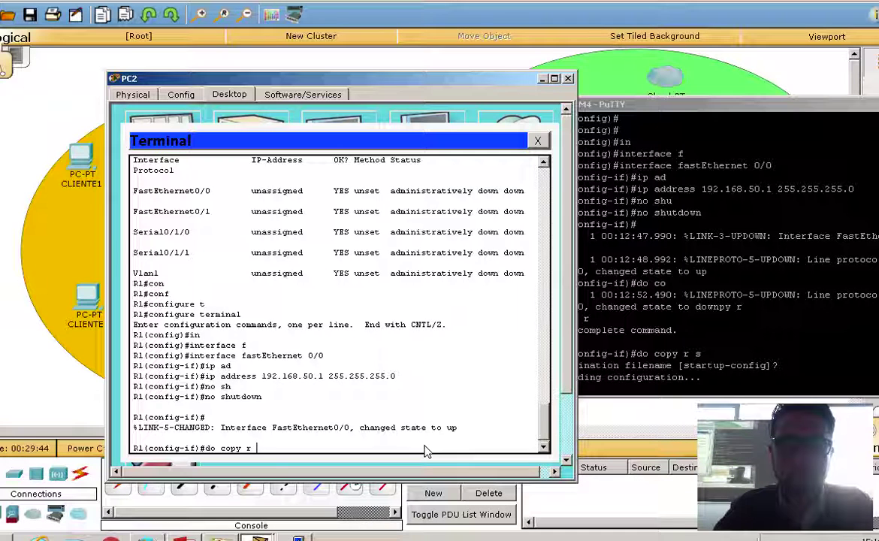
pyautogui.press('Return')
pyautogui.press('Return')
pyautogui.press('Return')
pyautogui.press('Return')
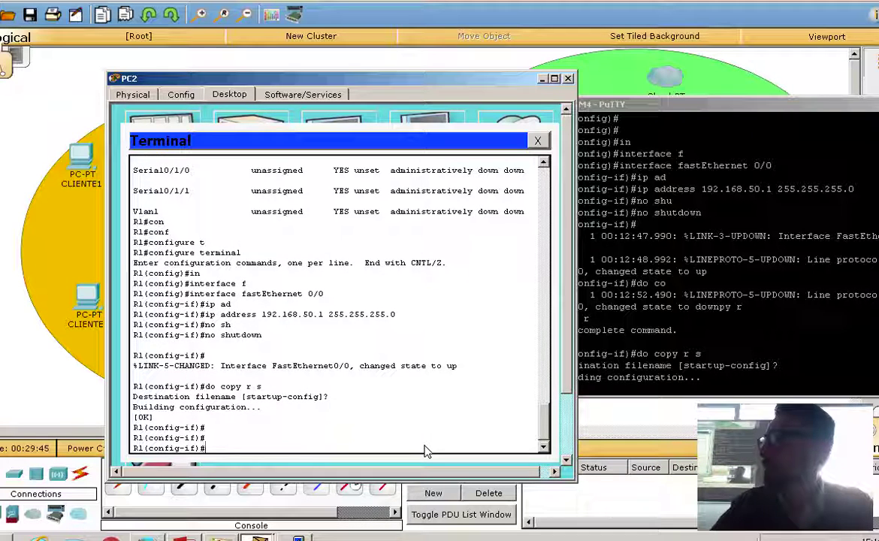
pyautogui.click(665, 384)
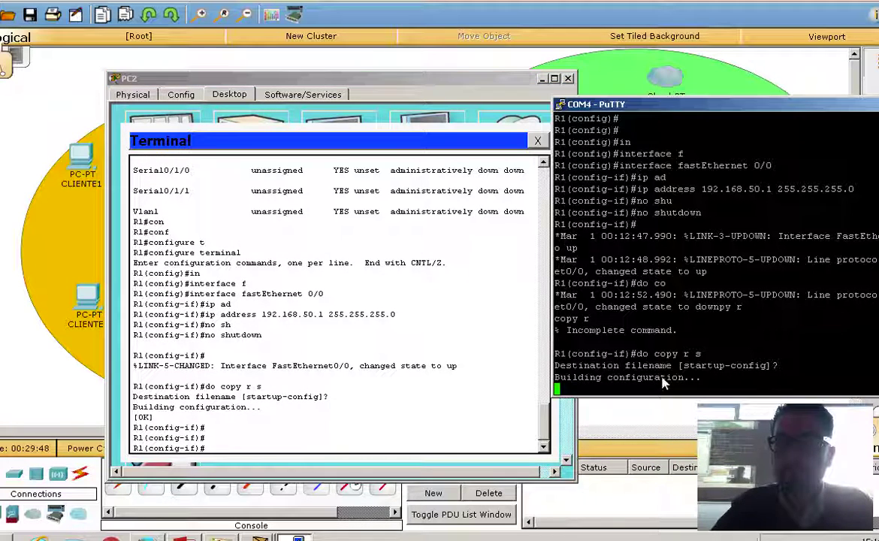
pyautogui.press('Return')
pyautogui.press('Return')
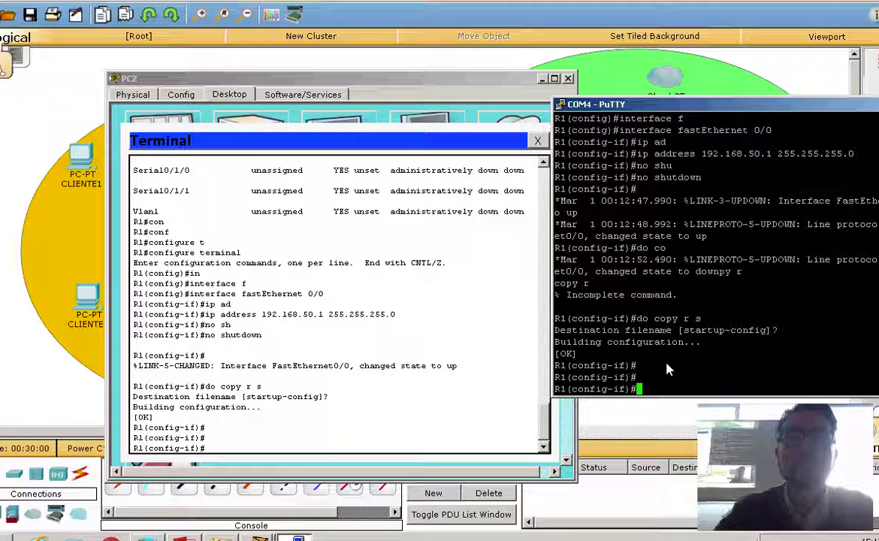
# Reopen PC2's terminal and PuTTY after viewing the topology, and type exit at the interface prompt.
pyautogui.click(473, 58)
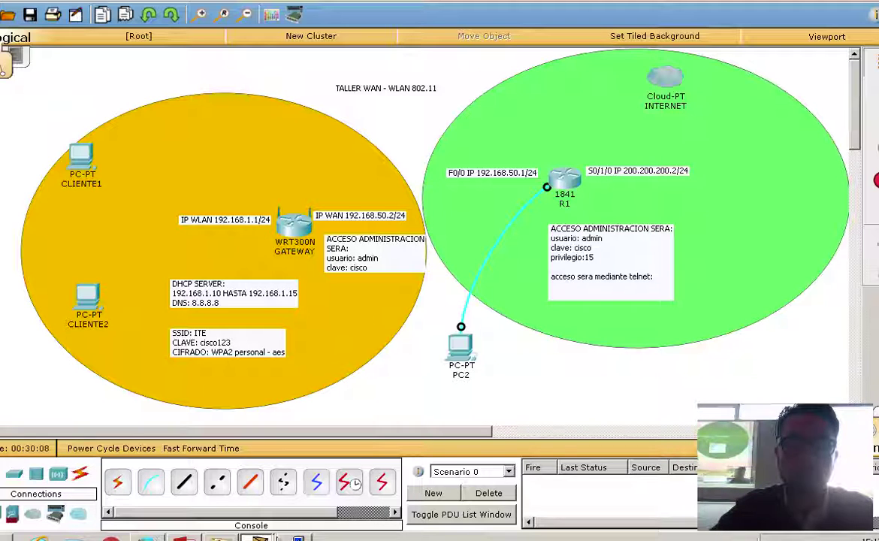
pyautogui.click(239, 526)
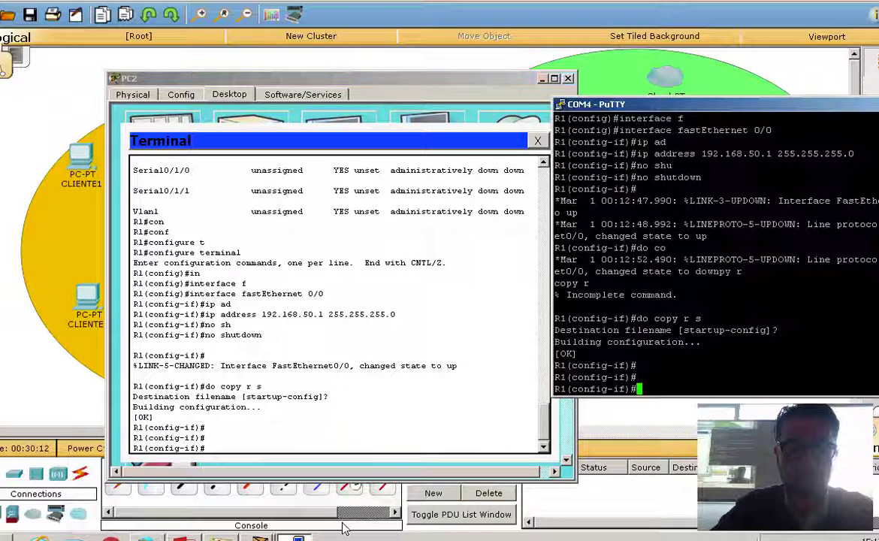
pyautogui.click(367, 446)
pyautogui.write('e')
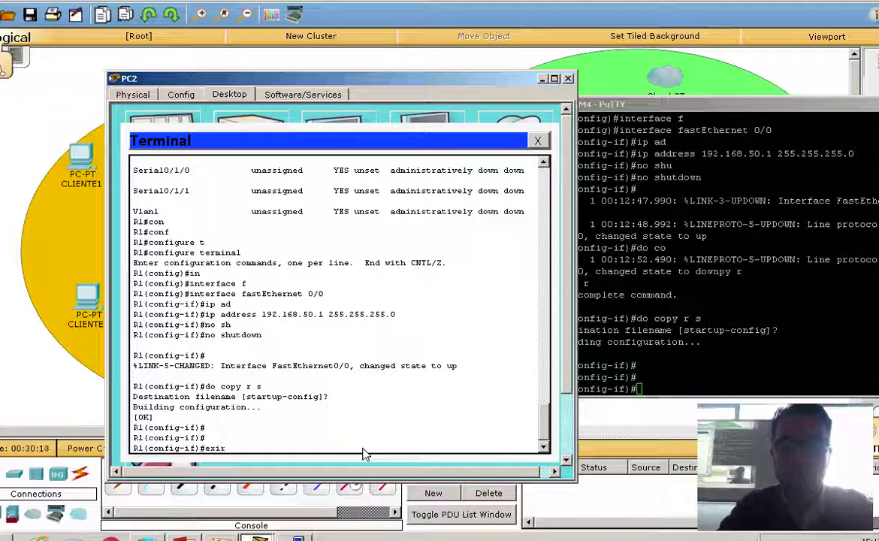
pyautogui.write('xit')
# On PC2's terminal, leave FastEthernet0/0 and enter interface serial 0/1/0.
pyautogui.press('Return')
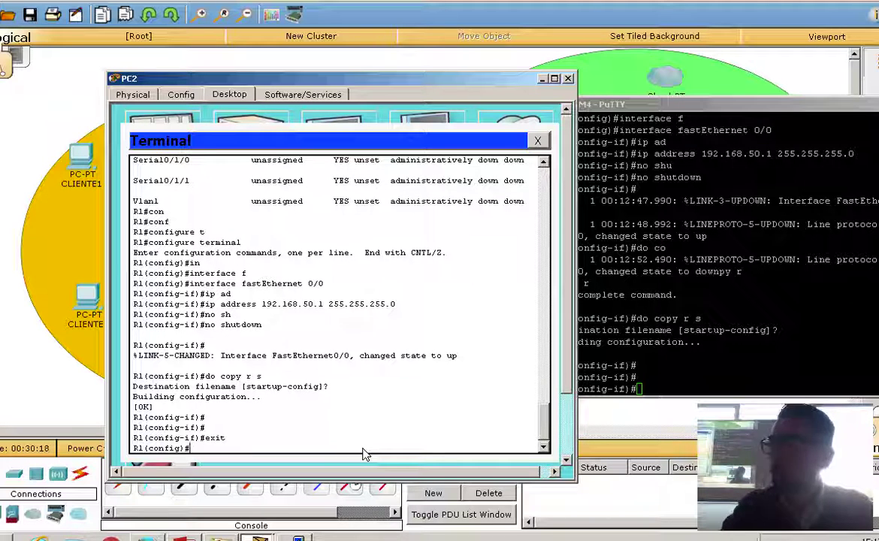
pyautogui.write('in')
pyautogui.press('Tab')
pyautogui.write('se')
pyautogui.press('Tab')
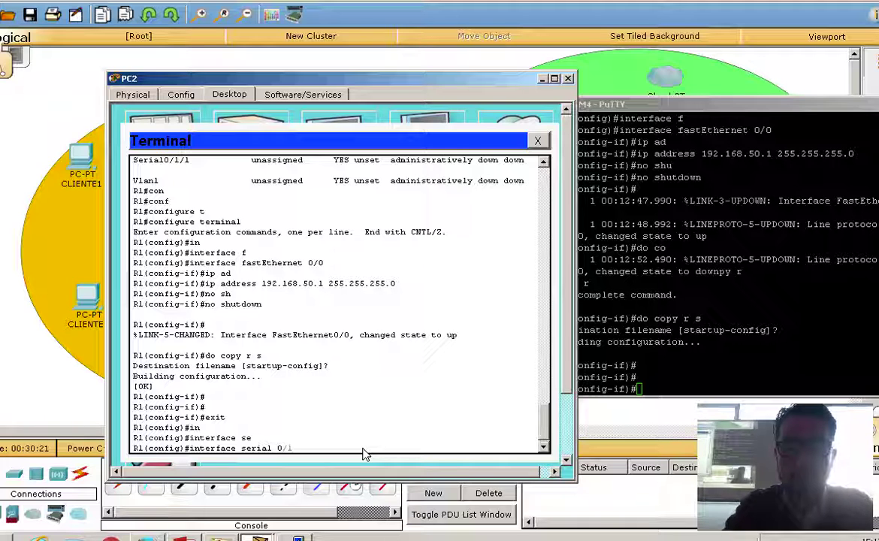
pyautogui.write('0/1=')
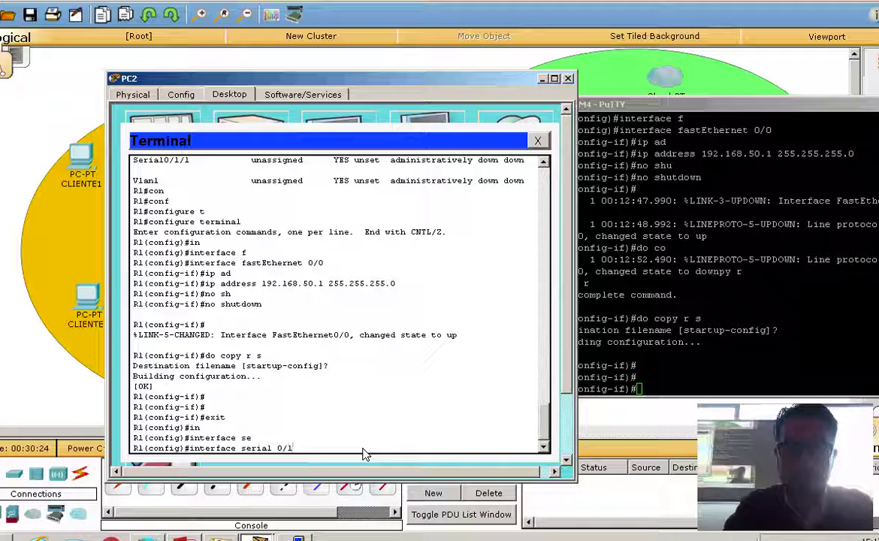
pyautogui.write('0')
pyautogui.press('Return')
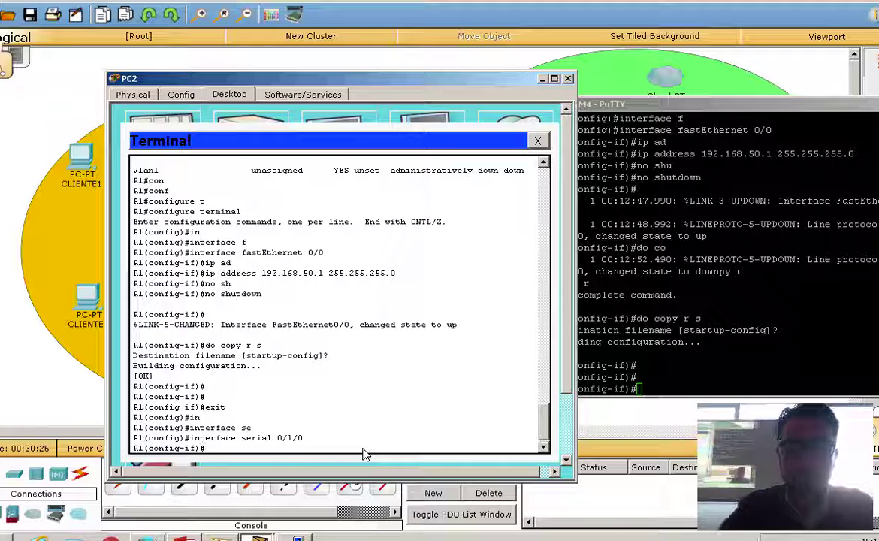
# In PuTTY, exit FastEthernet0/0 and enter interface serial 0/1.
pyautogui.click(603, 397)
pyautogui.write('e')
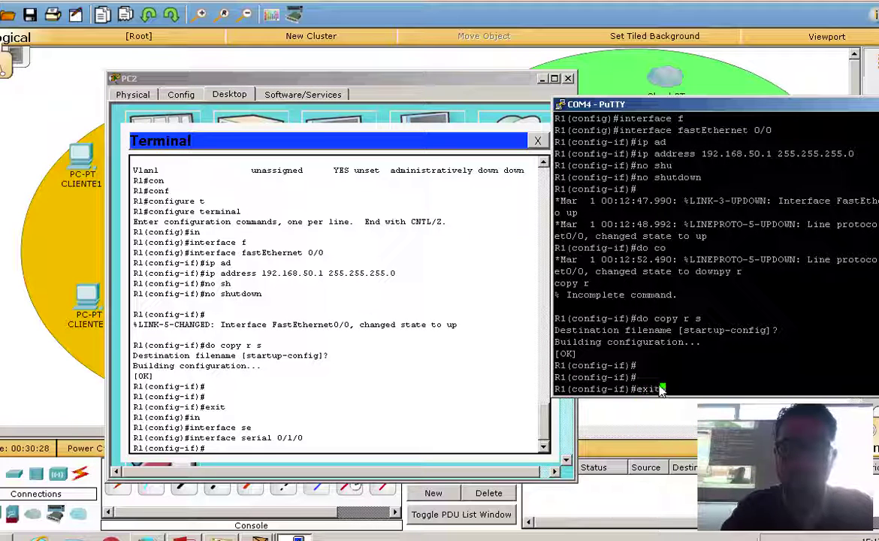
pyautogui.write('xit')
pyautogui.press('Return')
pyautogui.write('in')
pyautogui.press('Tab')
pyautogui.write('se')
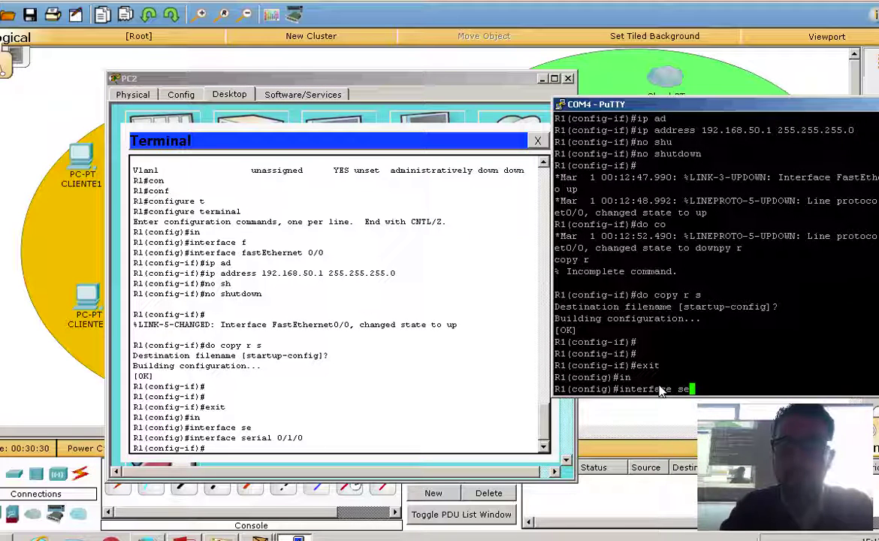
pyautogui.write('r')
pyautogui.press('Tab')
pyautogui.write('0')
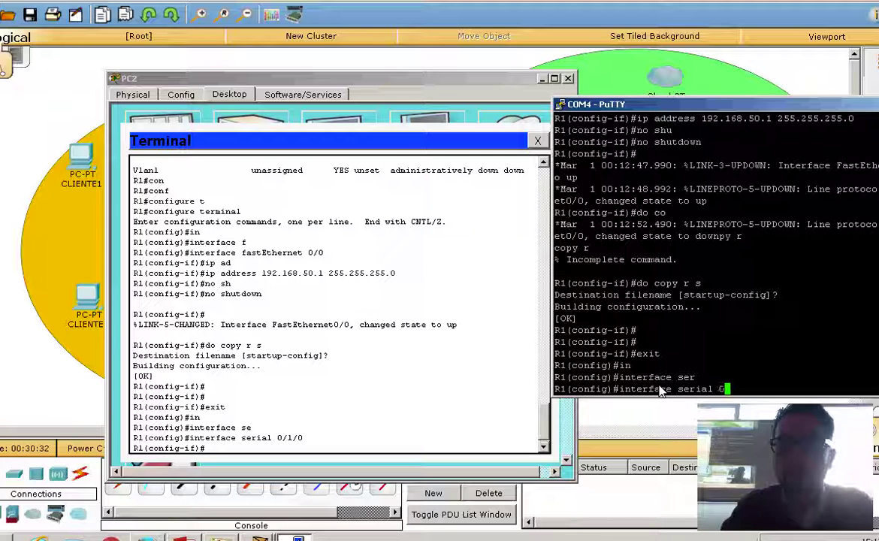
pyautogui.write('//1')
pyautogui.press('Return')
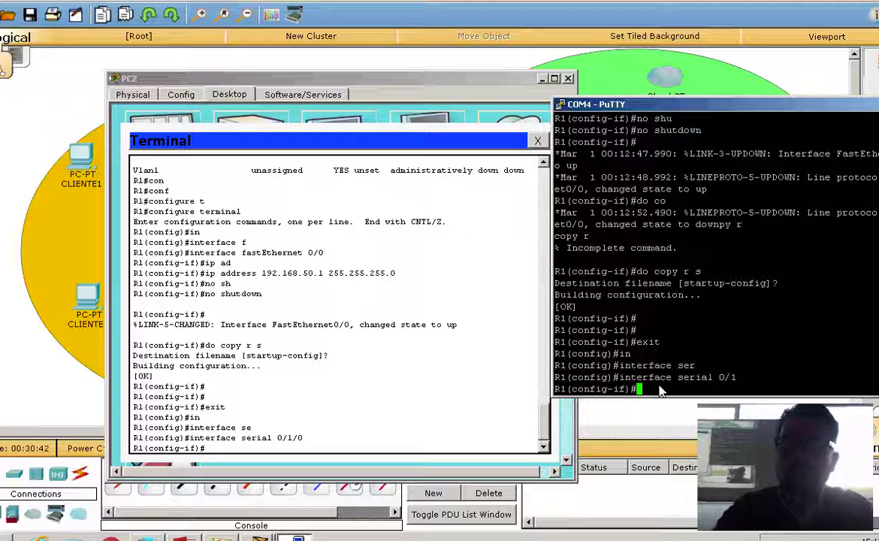
# Assign 200.200.200.2 255.255.255.0 to serial 0/1/0 on PC2's terminal.
pyautogui.write('ad')
pyautogui.press('Tab')
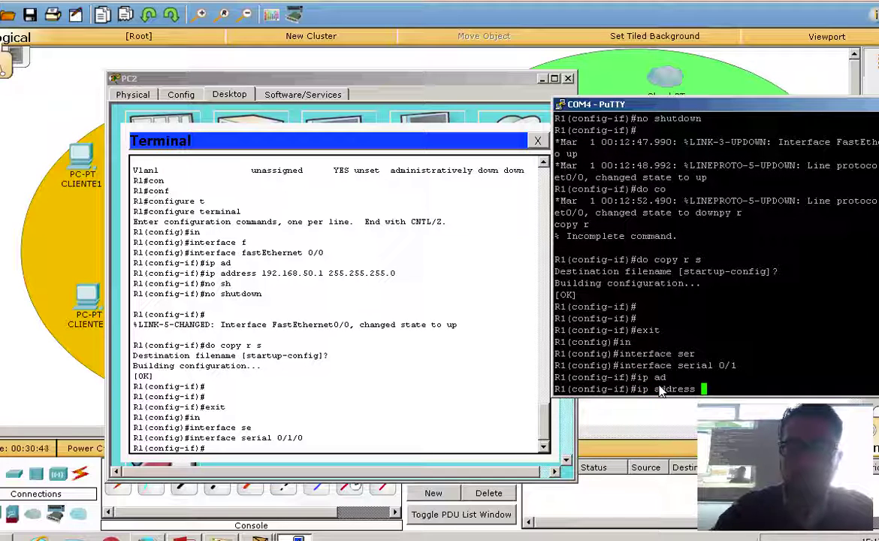
pyautogui.click(353, 451)
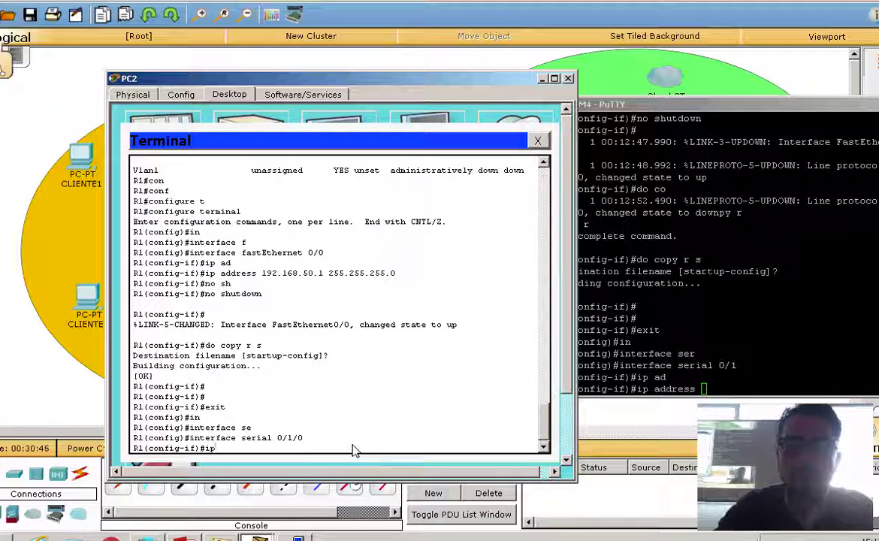
pyautogui.write('ip ad')
pyautogui.press('Tab')
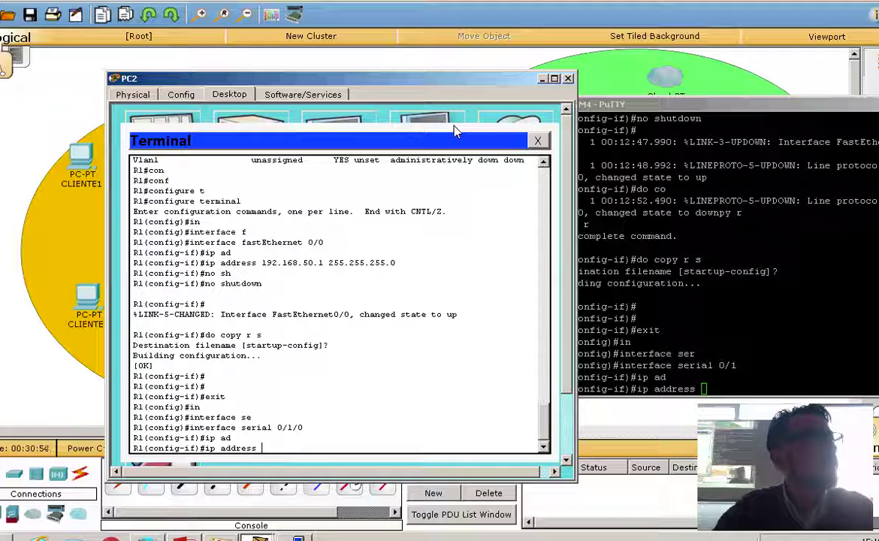
pyautogui.moveTo(466, 83); pyautogui.dragTo(456, 57)
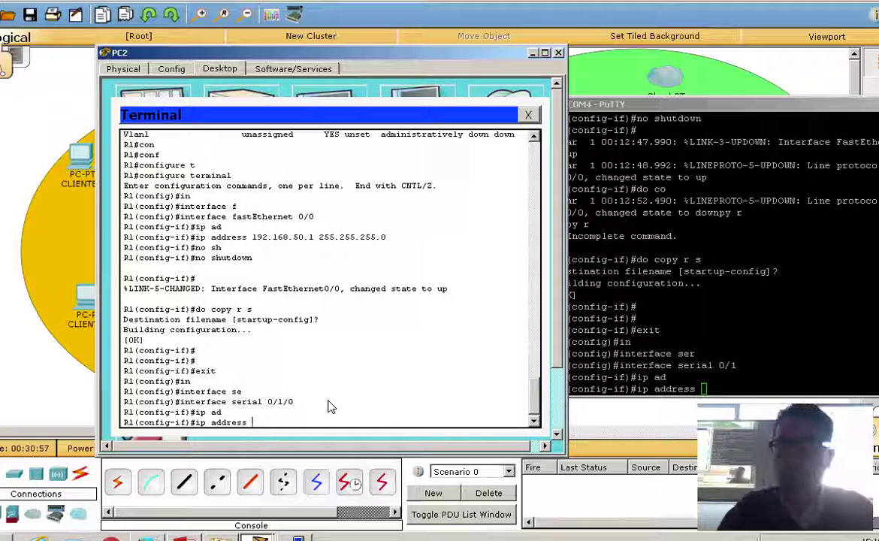
pyautogui.write('200.200.200.-2')
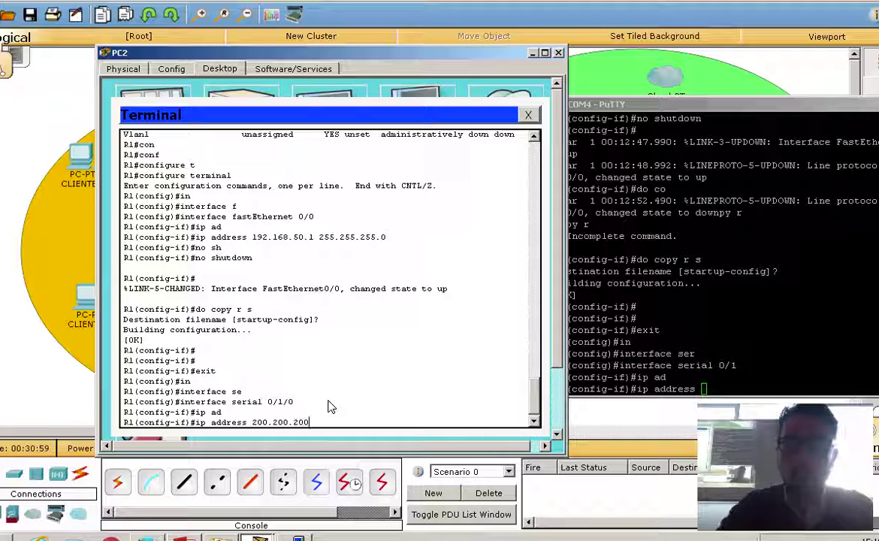
pyautogui.press('BackSpace')
pyautogui.press('BackSpace')
pyautogui.write('2')
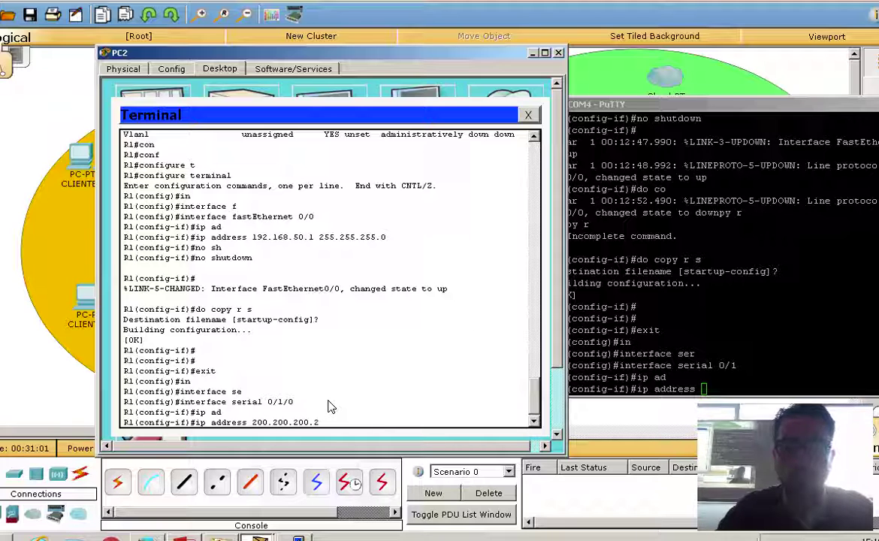
pyautogui.write(' 255.25')
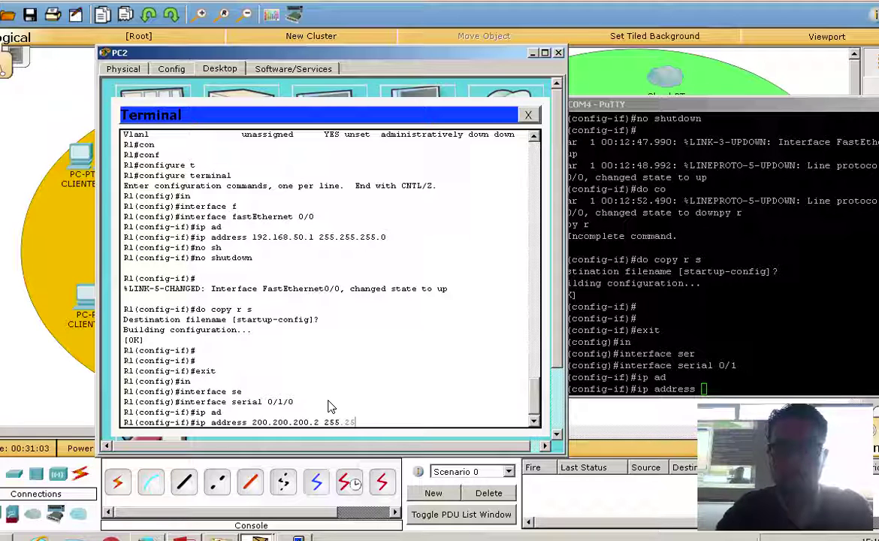
pyautogui.write('5.255.0')
pyautogui.press('Return')
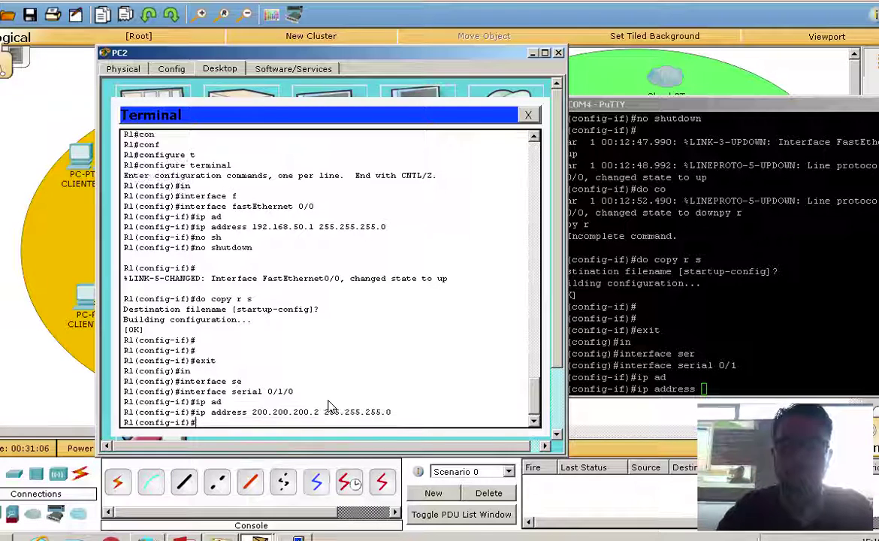
# Apply 200.200.200.2 255.255.255.0 to serial 0/1 in PuTTY.
pyautogui.click(720, 397)
pyautogui.write('200.20')
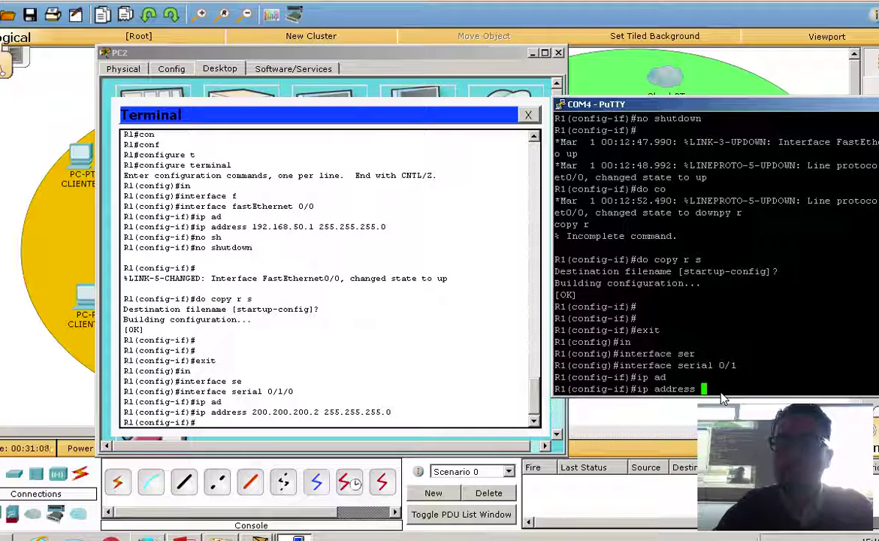
pyautogui.write('0.200.2 ')
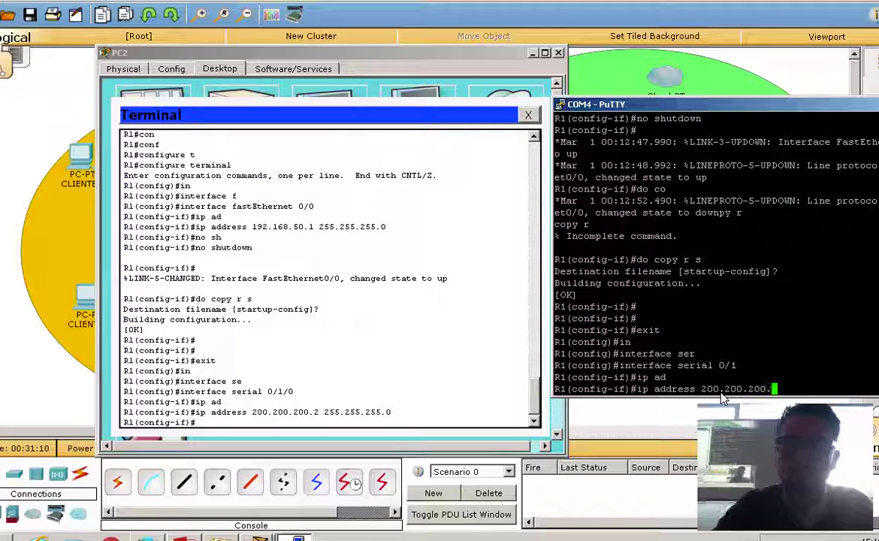
pyautogui.write('25')
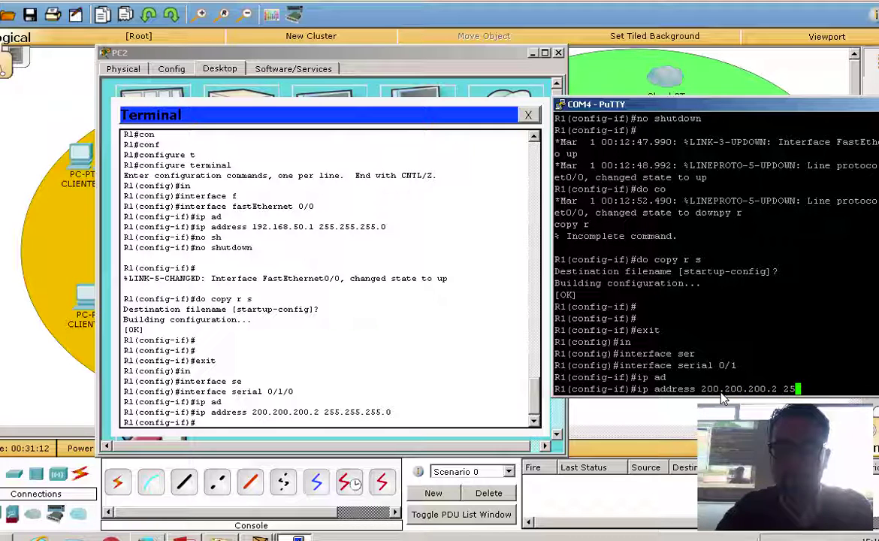
pyautogui.write('5.255.255.255.0')
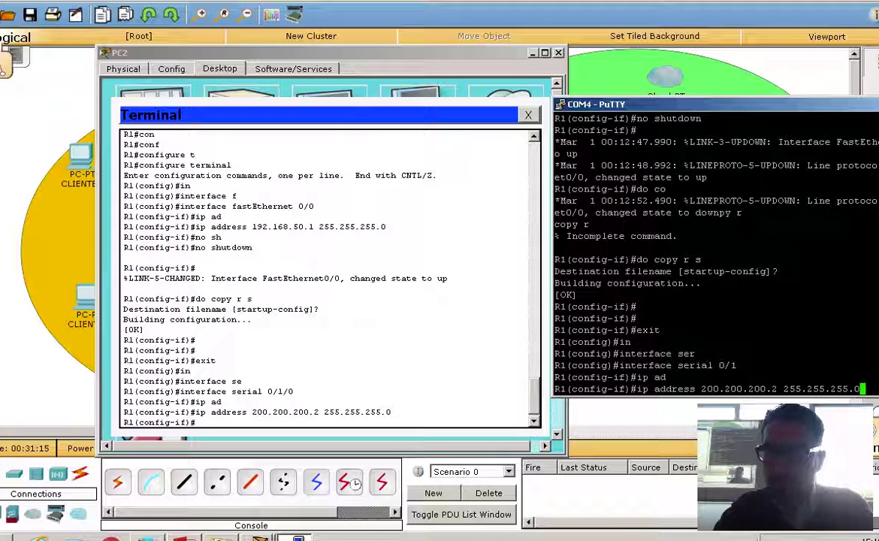
pyautogui.press('Return')
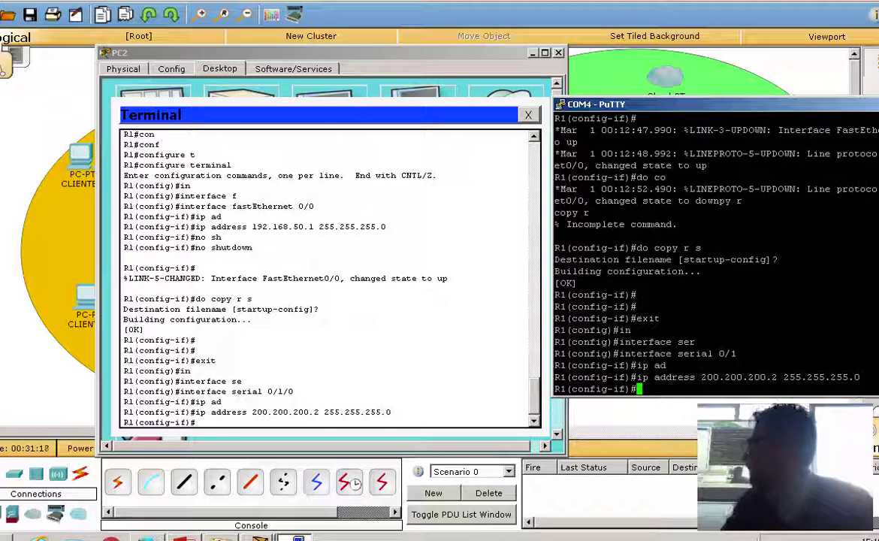
# Enable serial 0/1 in PuTTY and serial 0/1/0 on PC2 with no shutdown.
pyautogui.click(464, 425)
pyautogui.press('Return')
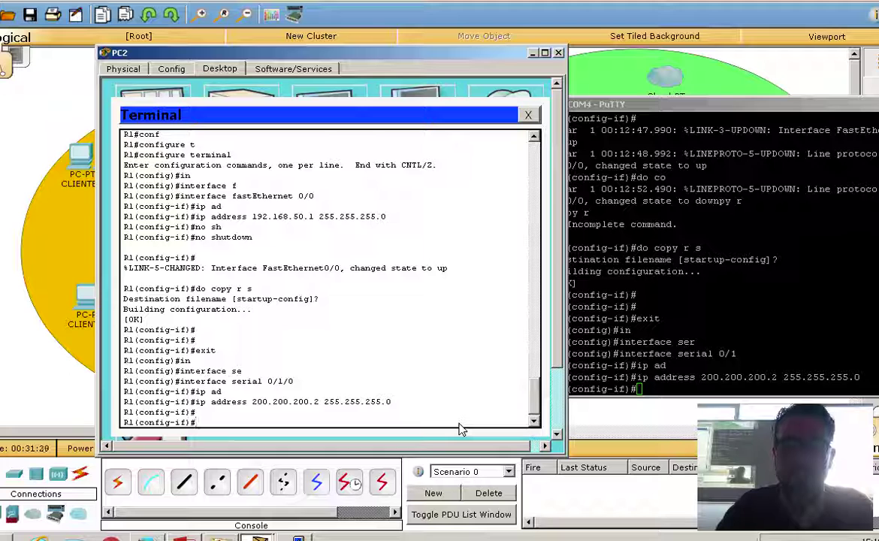
pyautogui.click(676, 391)
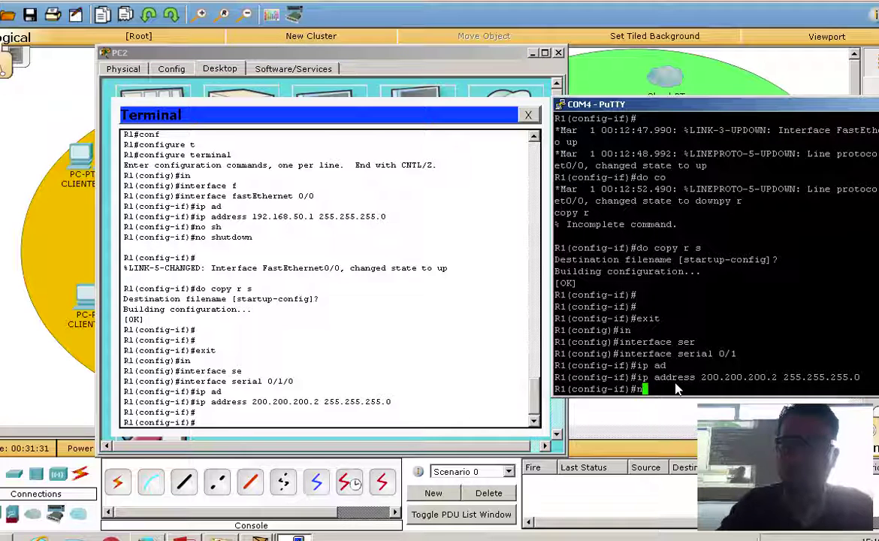
pyautogui.write('no sh')
pyautogui.press('Tab')
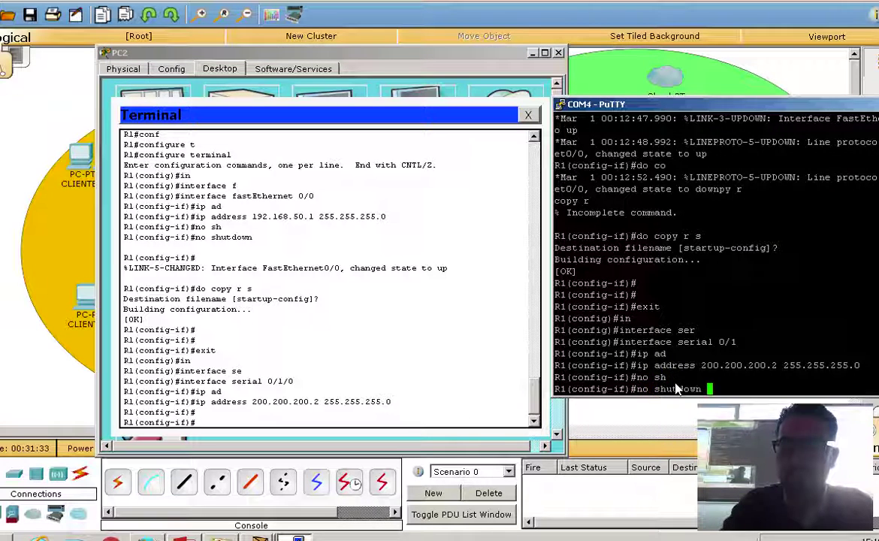
pyautogui.press('Return')
pyautogui.click(409, 418)
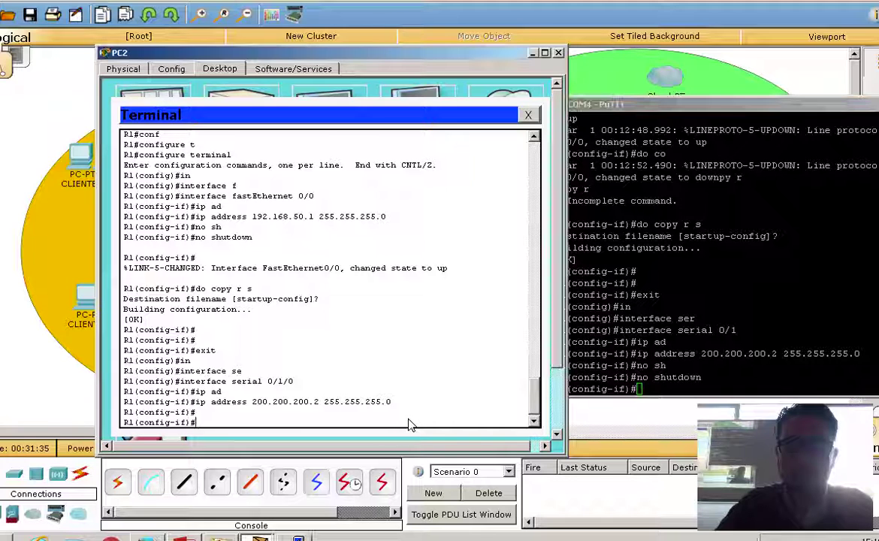
pyautogui.write('no sh')
pyautogui.press('Tab')
pyautogui.press('Return')
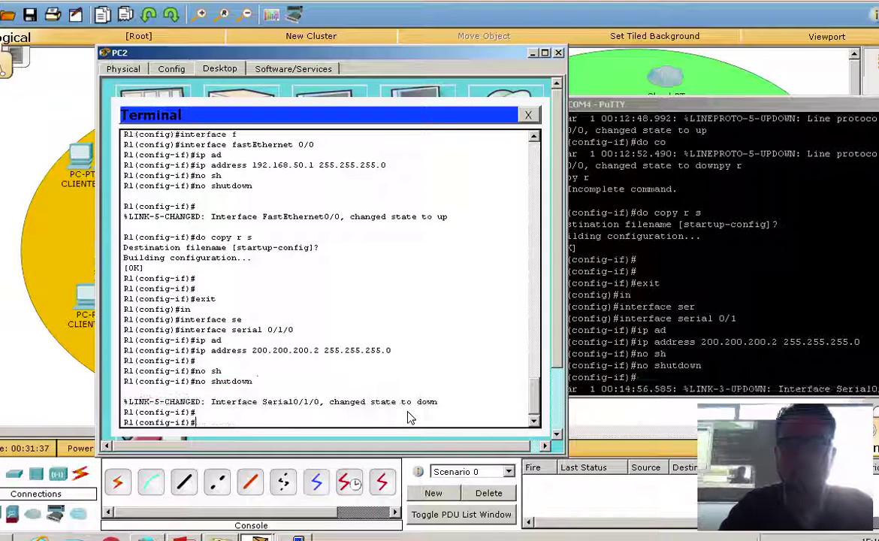
pyautogui.press('Return')
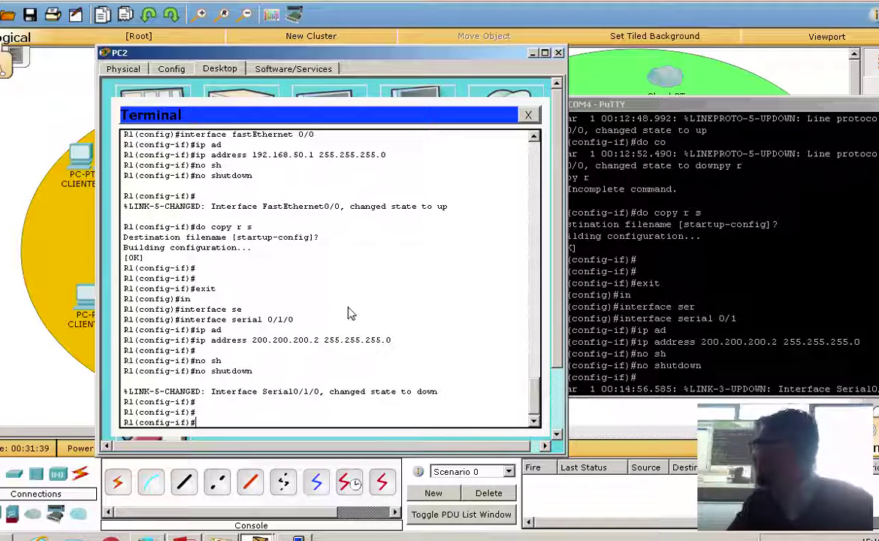
# Save both consoles' configuration with do copy r s, accepting the default startup-config filename.
pyautogui.click(710, 370)
pyautogui.press('Return')
pyautogui.press('Return')
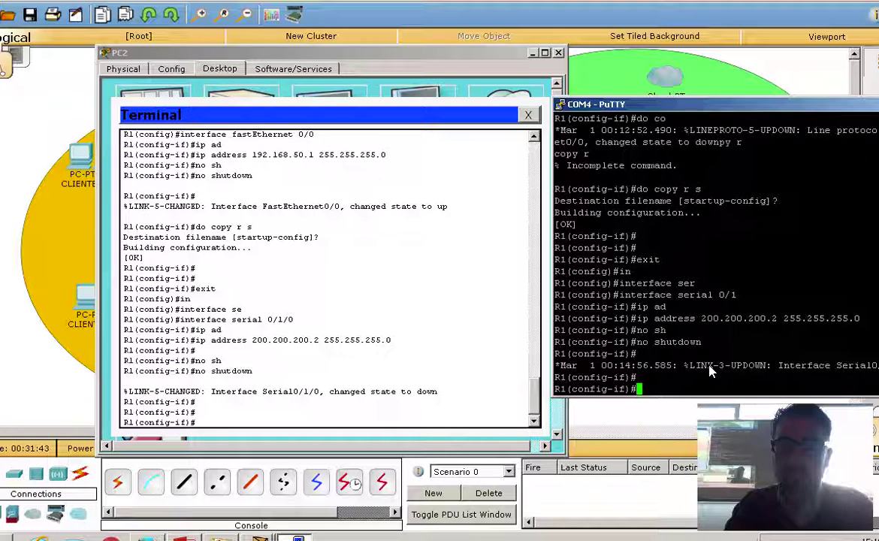
pyautogui.write('o ')
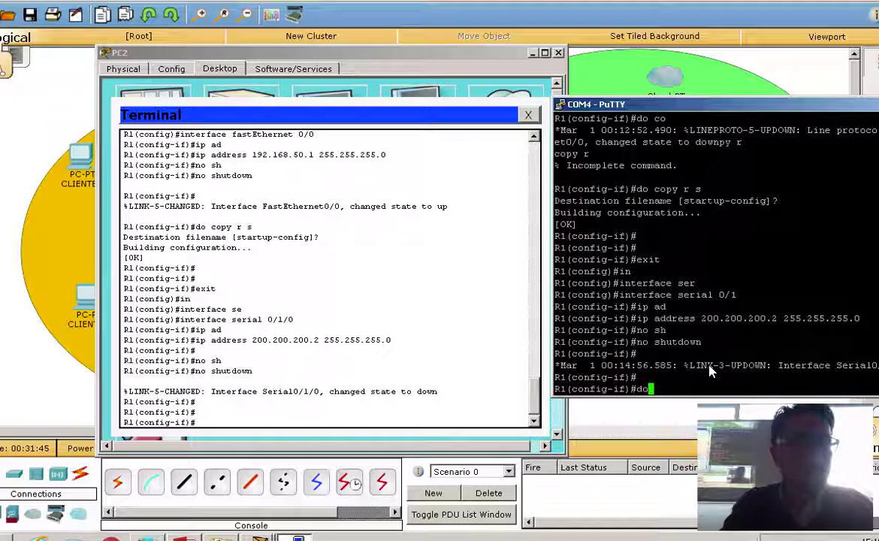
pyautogui.write('copy r s')
pyautogui.press('Return')
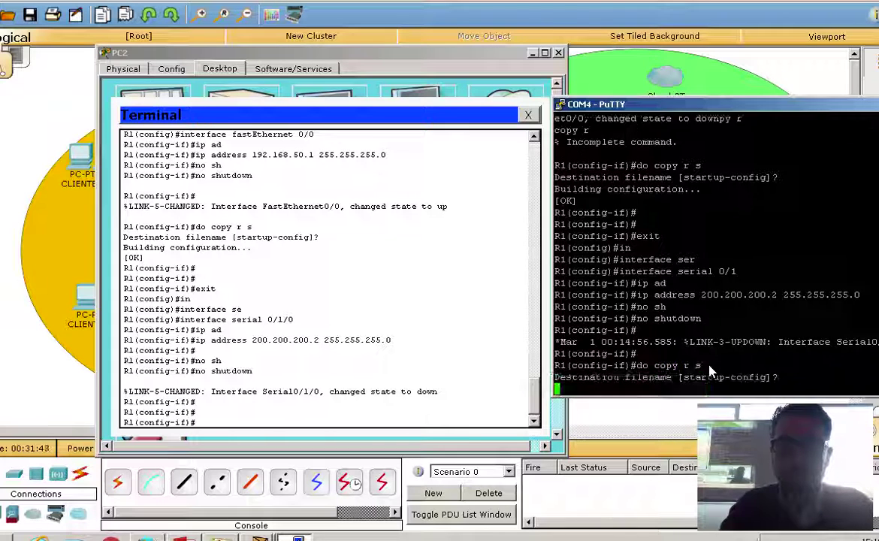
pyautogui.press('Return')
pyautogui.click(368, 419)
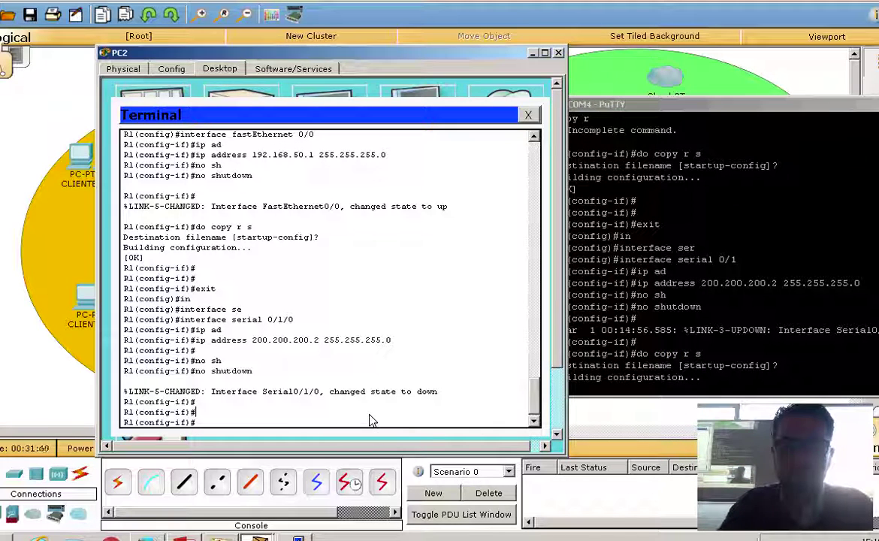
pyautogui.write('do copy')
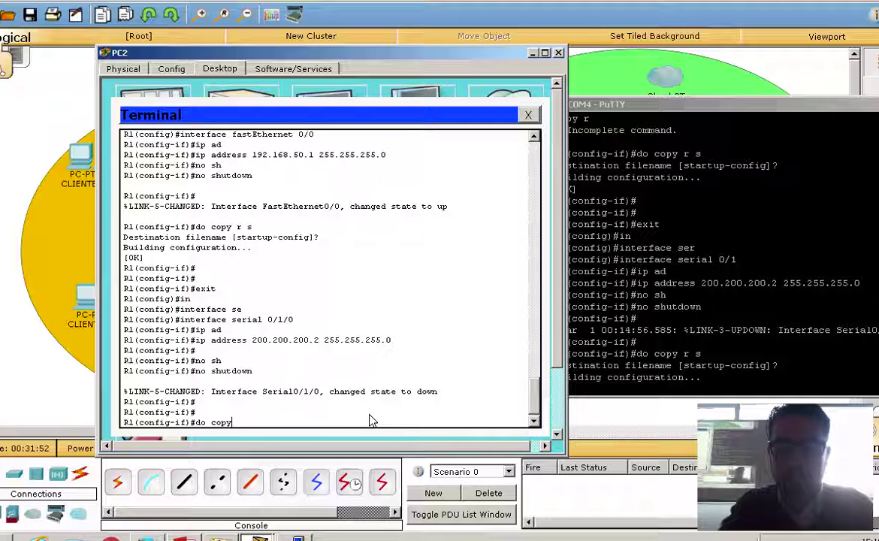
pyautogui.write(' r s')
pyautogui.press('Return')
pyautogui.press('Return')
pyautogui.press('Return')
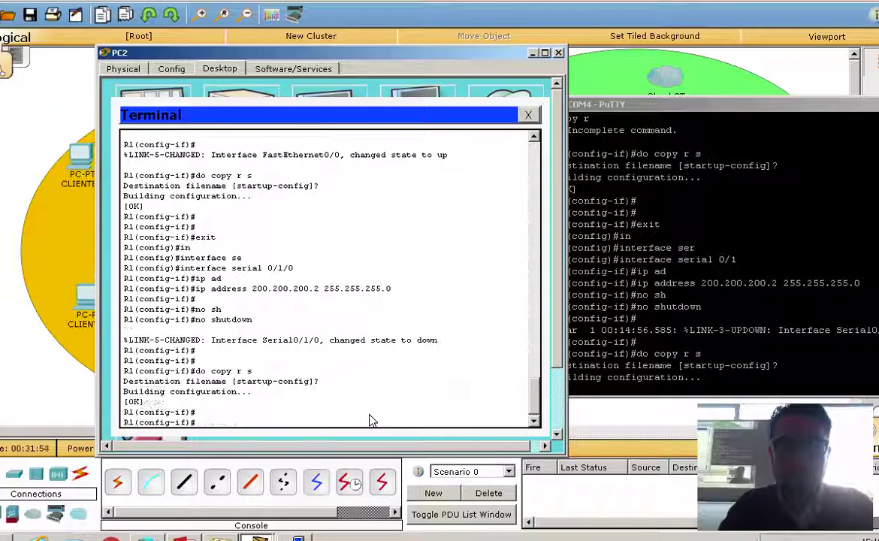
pyautogui.click(675, 376)
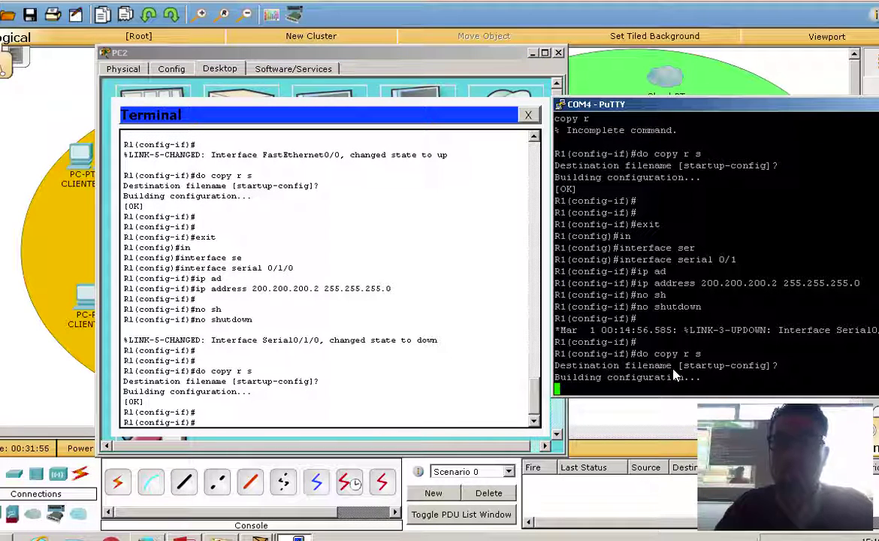
pyautogui.press('Return')
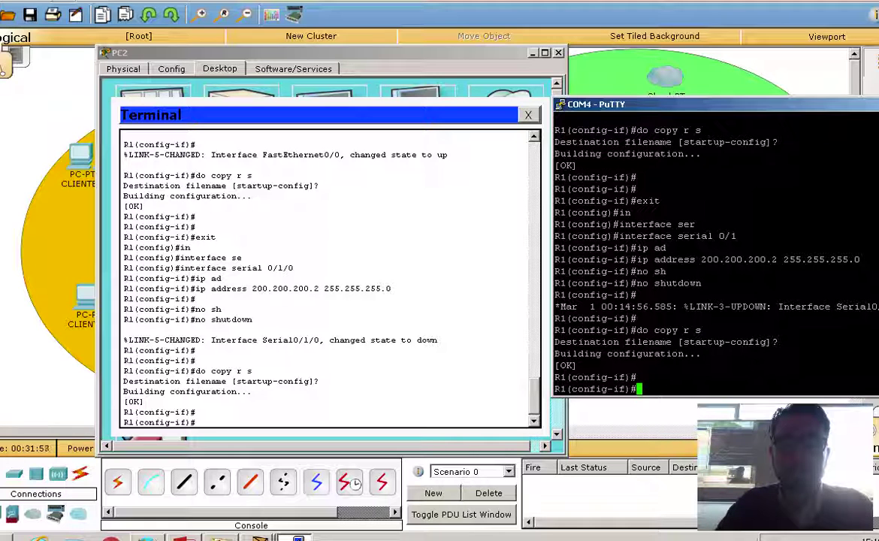
pyautogui.click(259, 426)
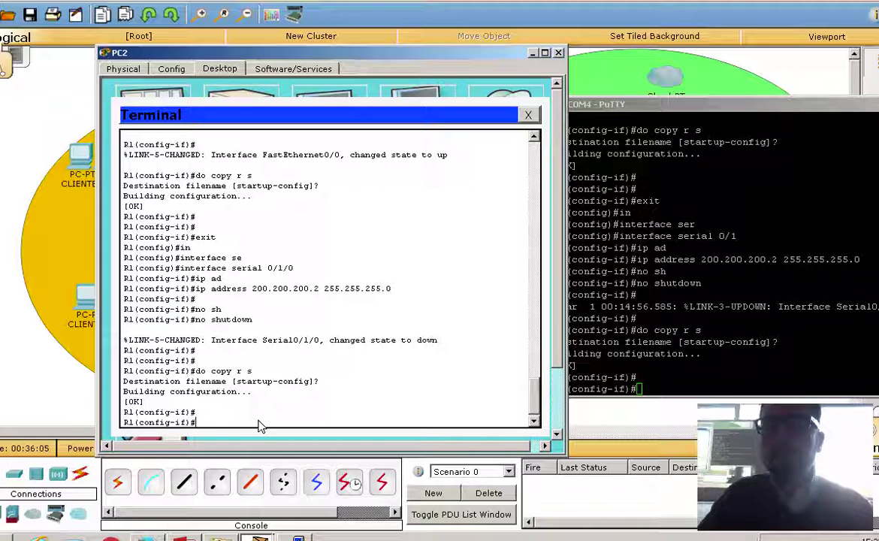
# Exit interface and global configuration mode on the Packet Tracer R1.
pyautogui.write('exit')
pyautogui.press('Return')
pyautogui.press('Return')
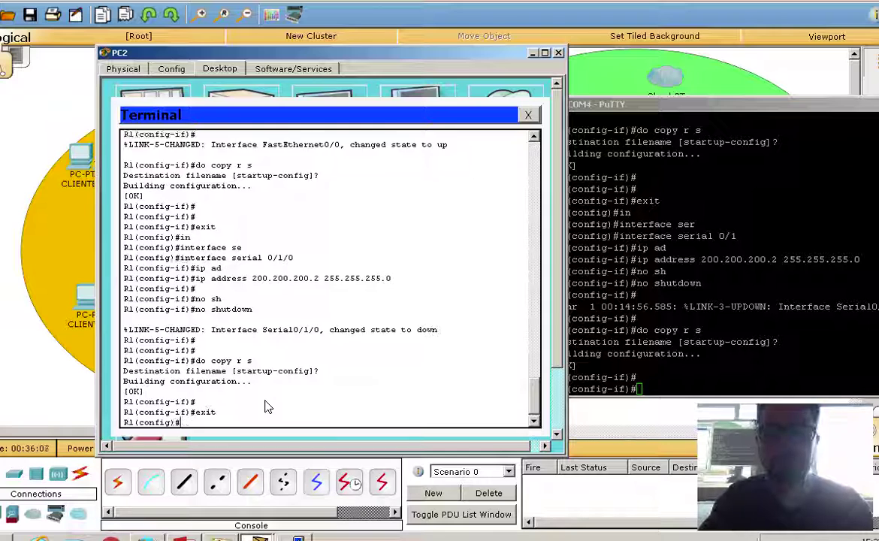
pyautogui.write('exit')
pyautogui.press('Return')
pyautogui.press('Return')
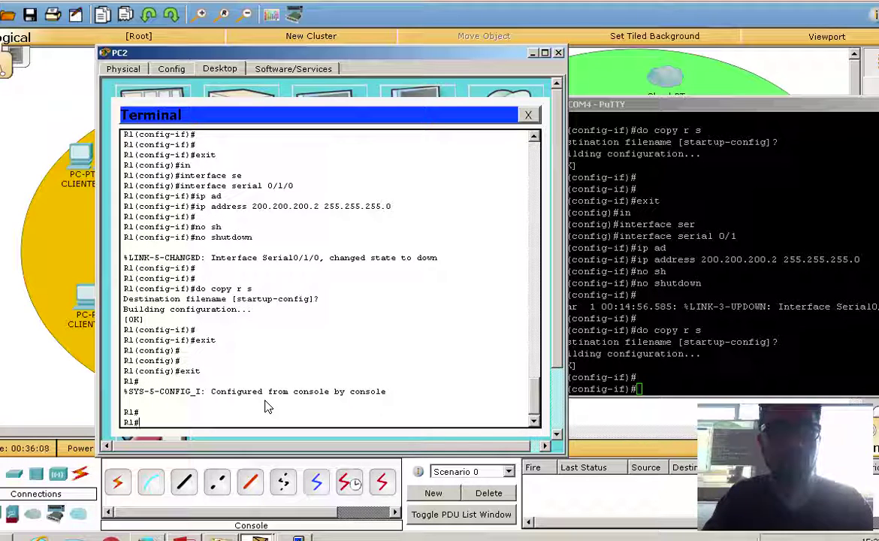
# Exit interface and global configuration mode on the PuTTY-connected router.
pyautogui.click(713, 372)
pyautogui.write('rxit')
pyautogui.press('Return')
pyautogui.press('Return')
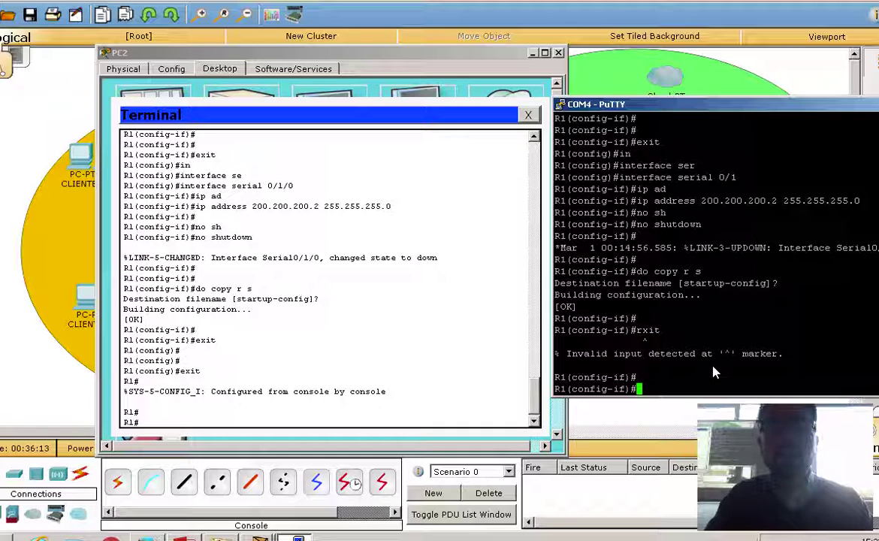
pyautogui.write('exit')
pyautogui.press('Return')
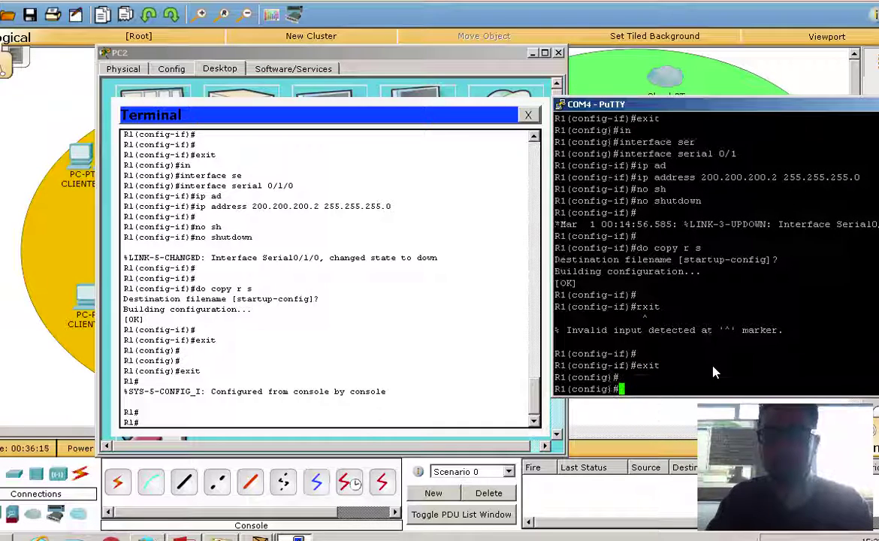
pyautogui.write('exit')
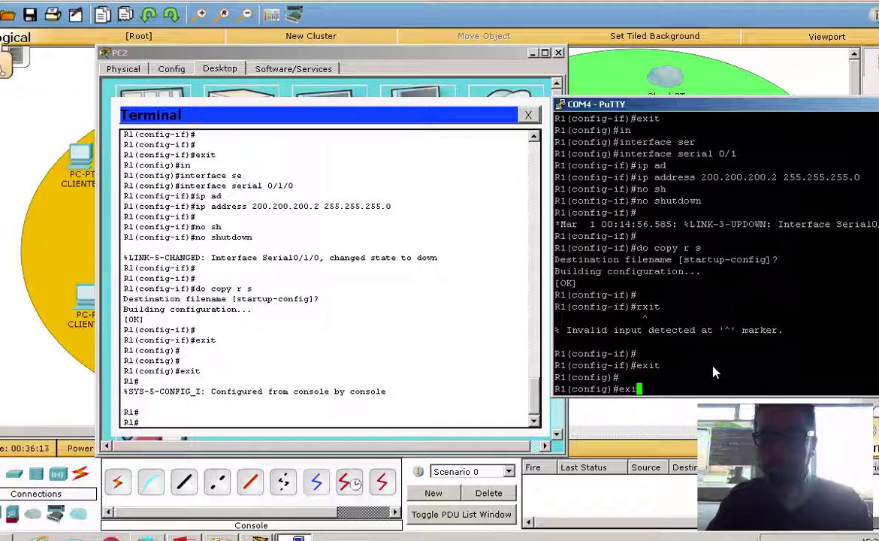
pyautogui.press('Return')
pyautogui.press('Return')
pyautogui.press('Return')
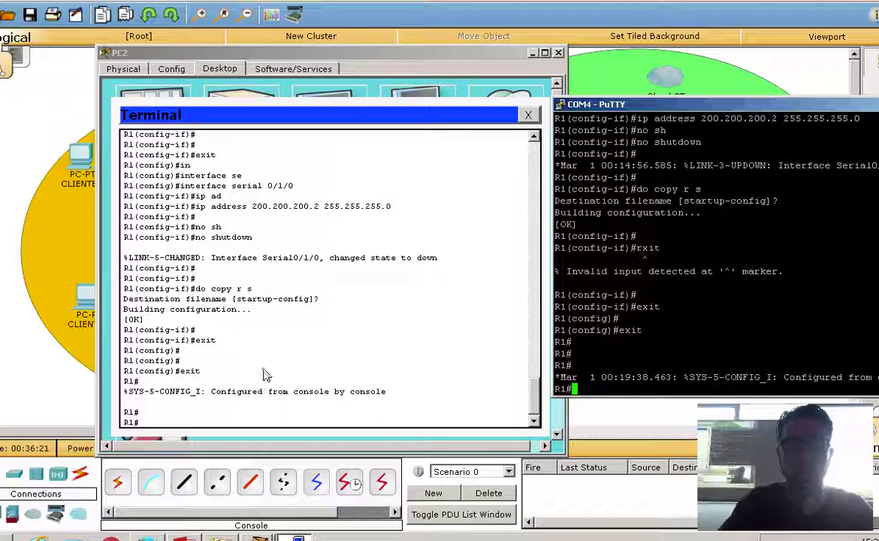
# Enter the 'reload' command at R1's prompt in the PC2 terminal.
pyautogui.click(277, 416)
pyautogui.write('relk')
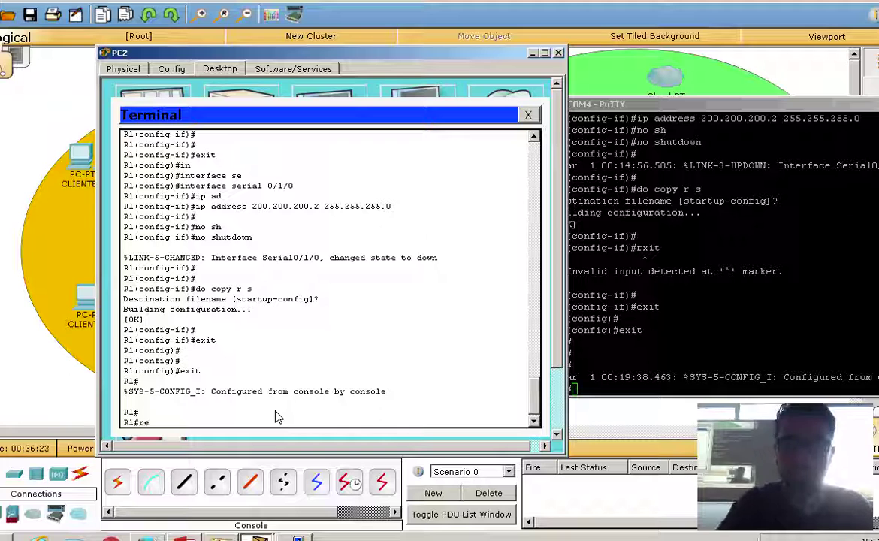
pyautogui.press('BackSpace')
pyautogui.press('BackSpace')
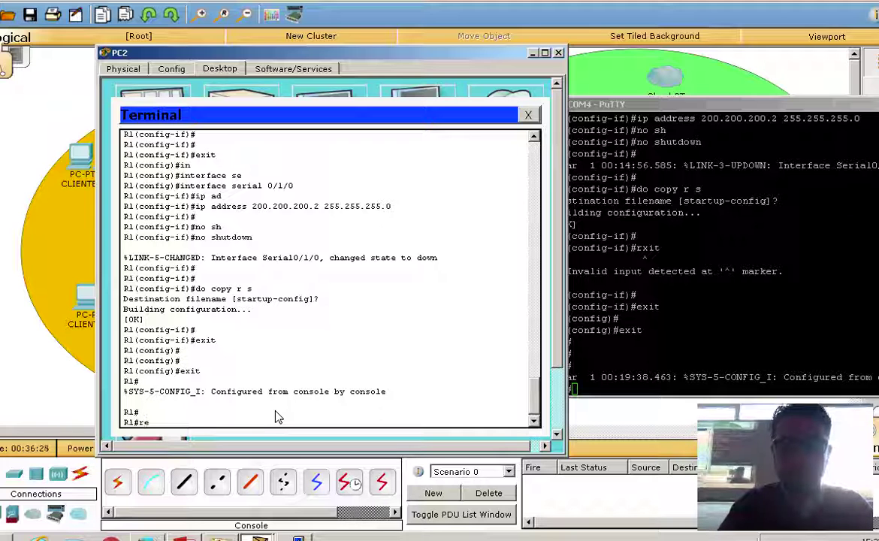
pyautogui.write('lo')
pyautogui.press('Tab')
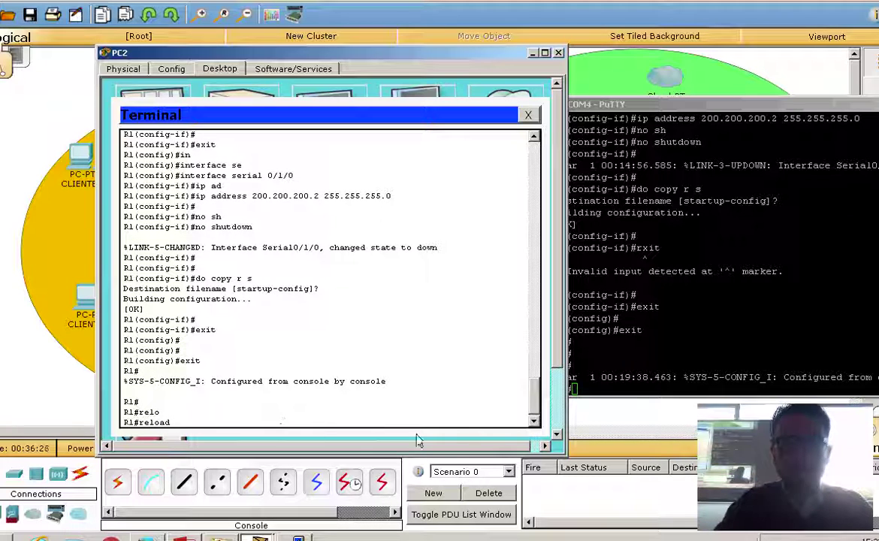
pyautogui.click(599, 404)
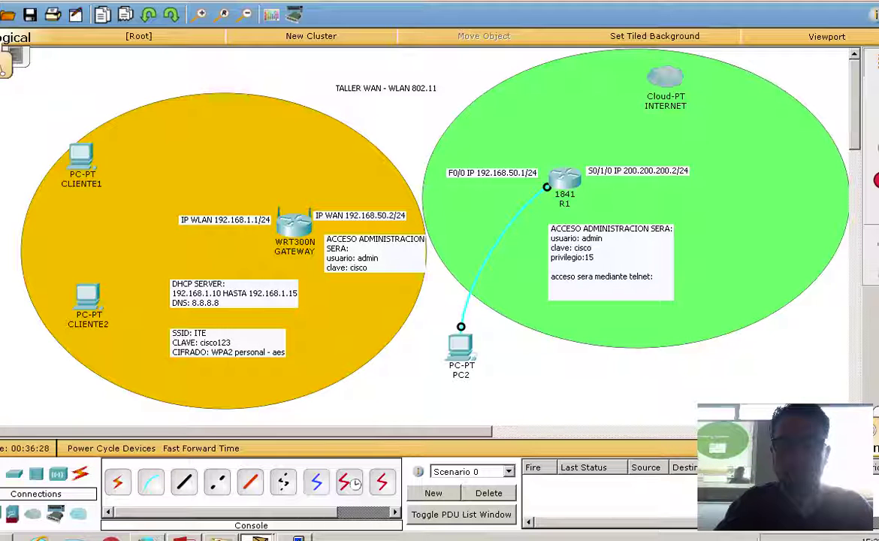
# Reload the PuTTY-connected router and confirm the reload prompt.
pyautogui.click(259, 537)
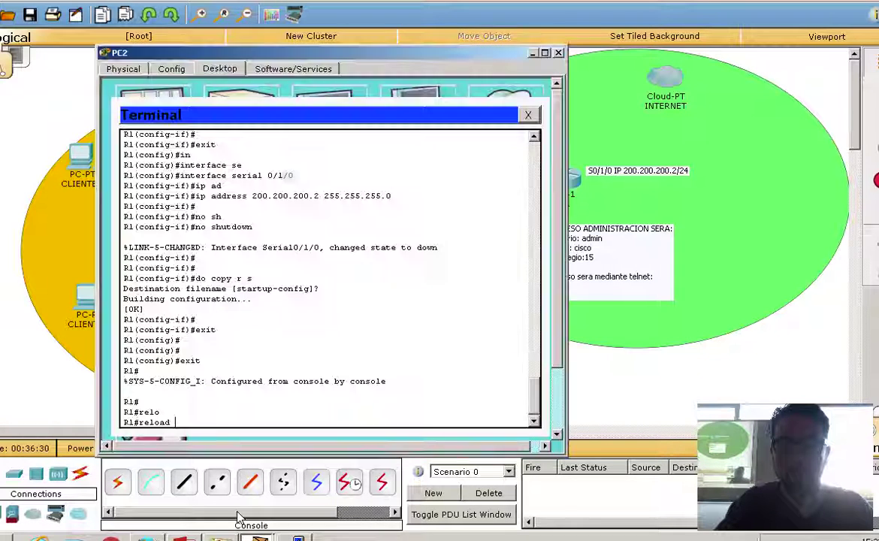
pyautogui.click(297, 538)
pyautogui.write('reloa')
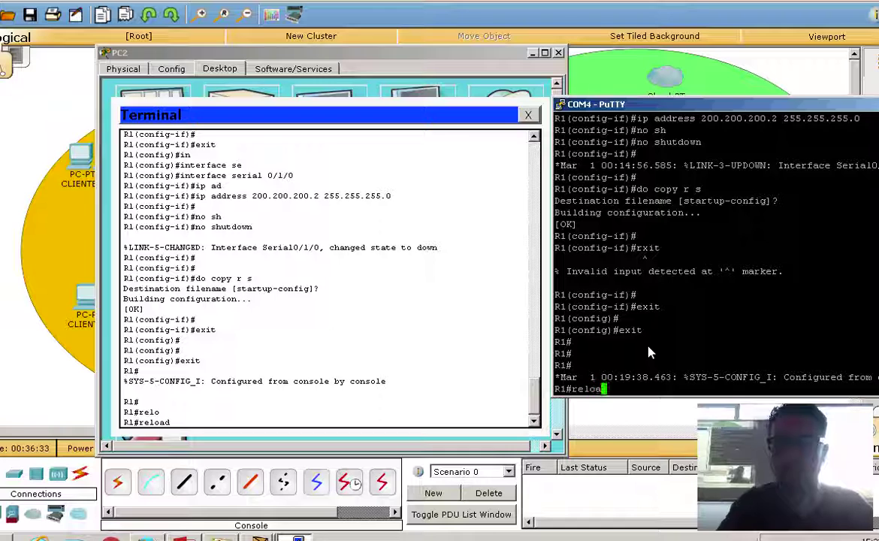
pyautogui.press('Tab')
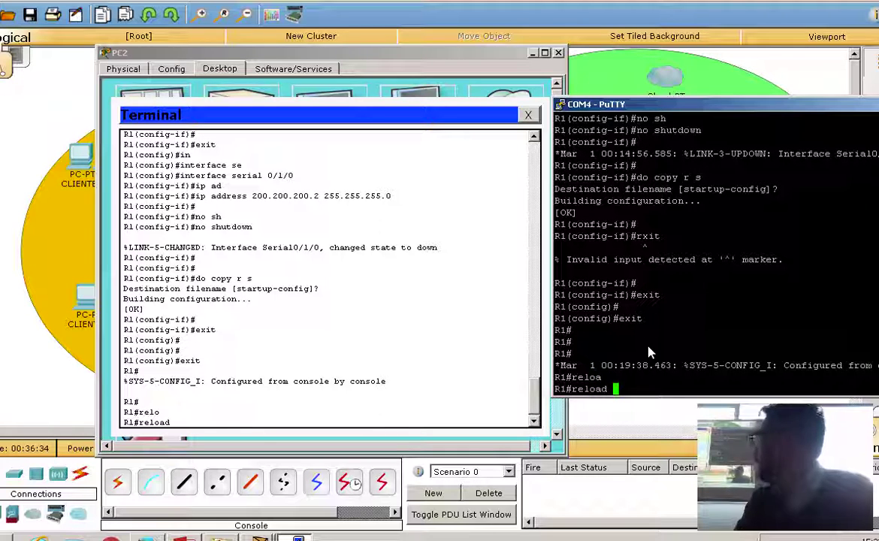
pyautogui.press('Return')
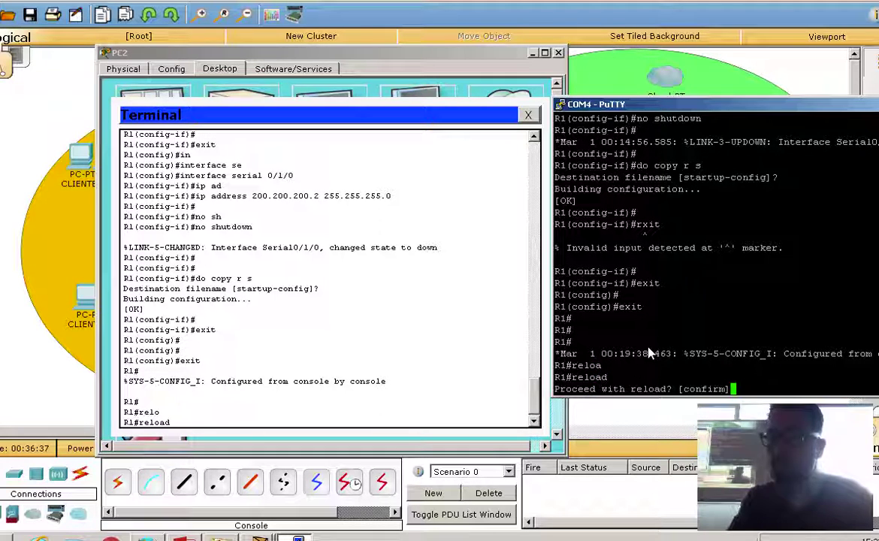
pyautogui.press('Return')
# Run and confirm the reload on the Packet Tracer R1, then watch the real router boot.
pyautogui.click(312, 417)
pyautogui.press('Return')
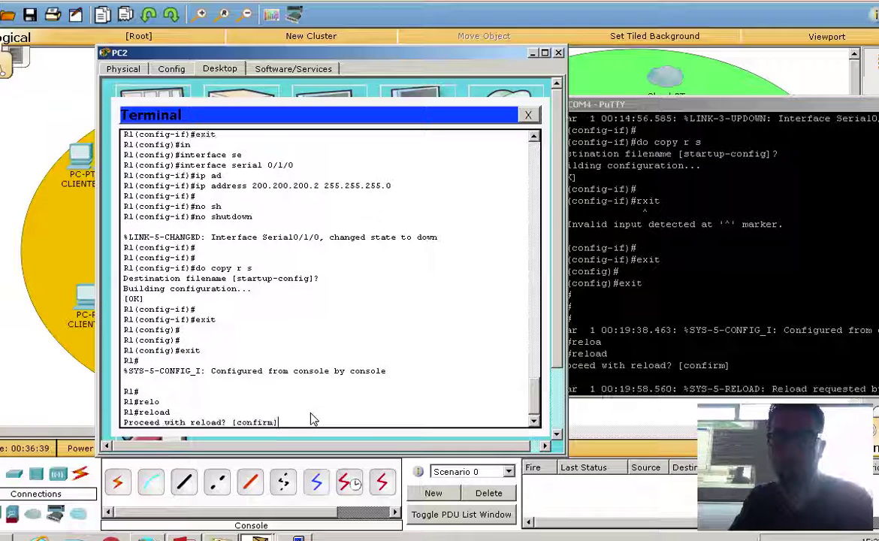
pyautogui.press('Return')
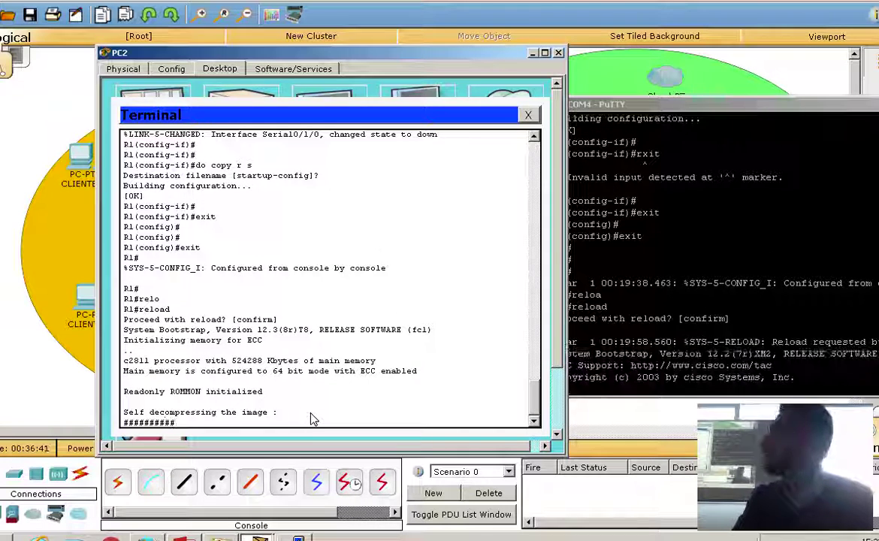
pyautogui.click(586, 325)
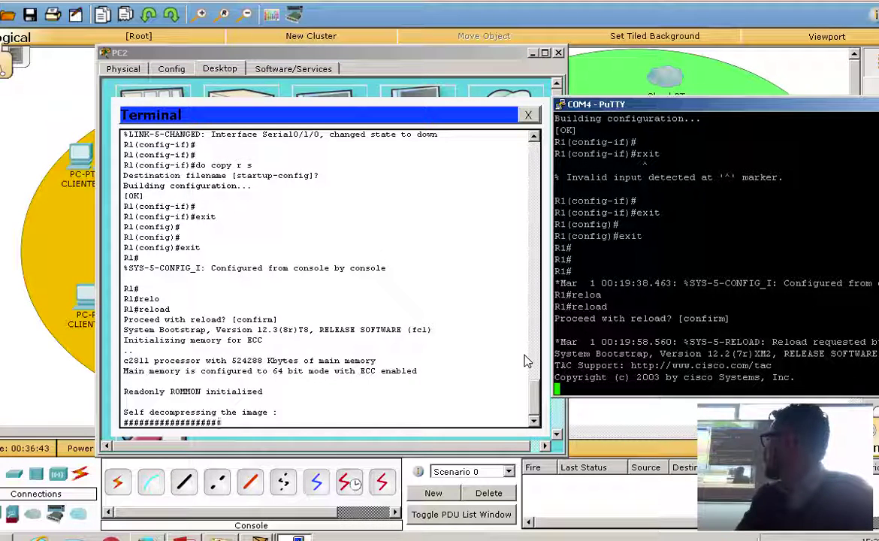
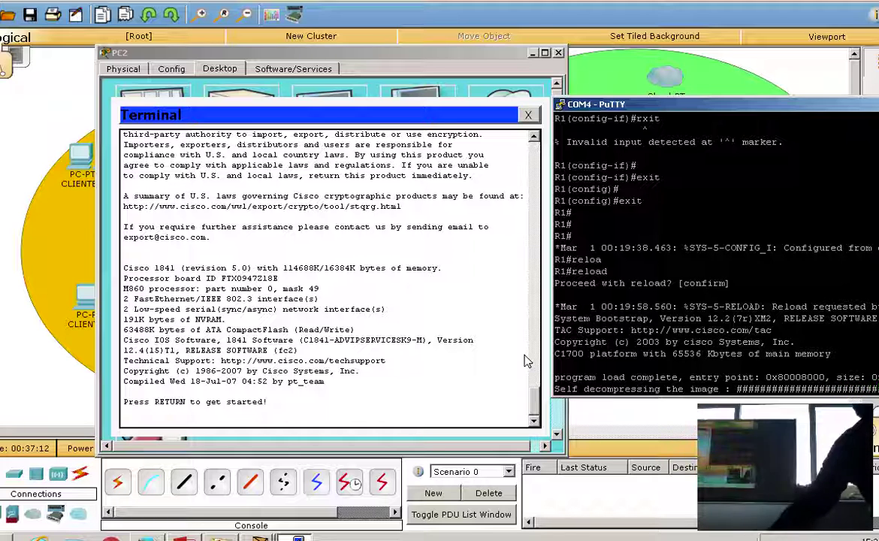
# Wake both R1 consoles, PC2's terminal and the rebooted router's COM4 PuTTY session, to R1> prompts.
pyautogui.click(197, 256)
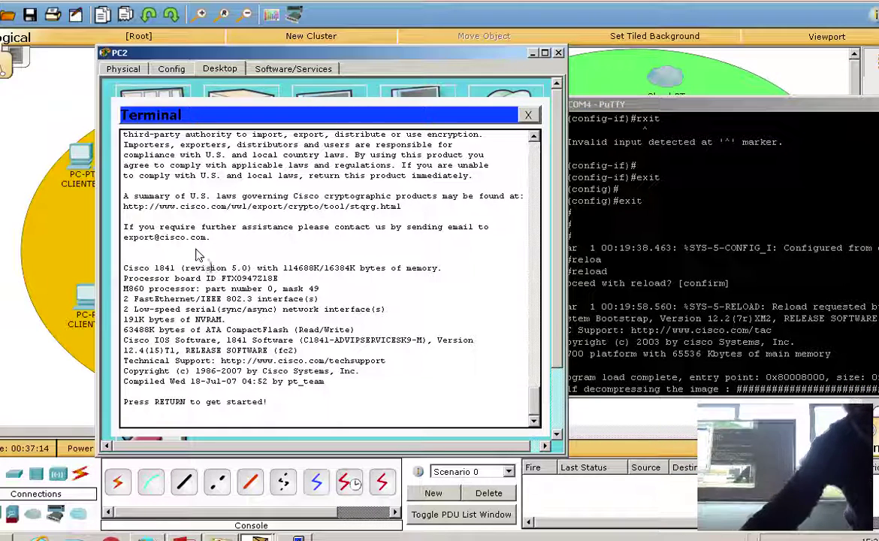
pyautogui.press('Return')
pyautogui.press('Return')
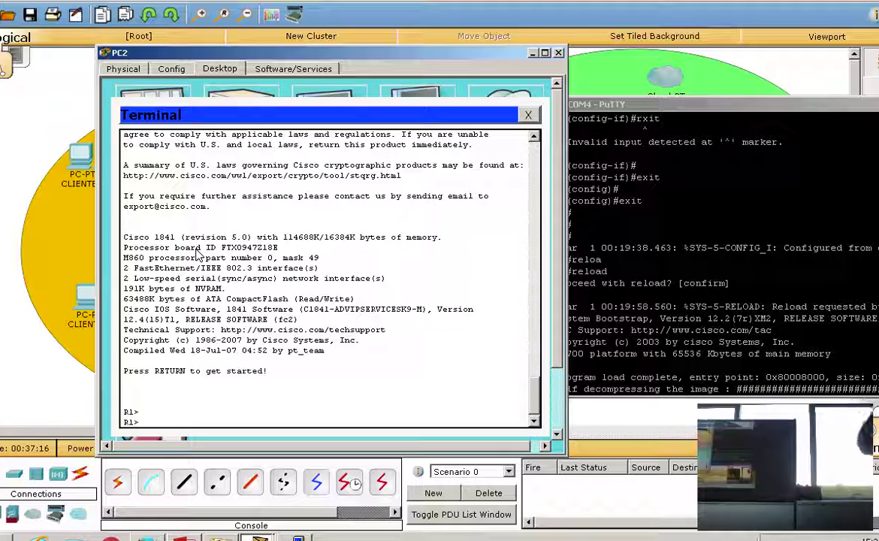
pyautogui.click(778, 229)
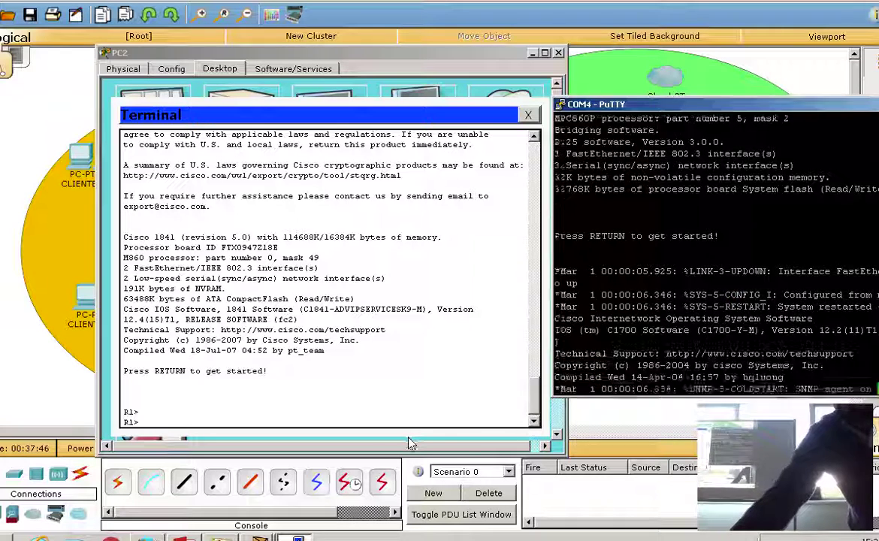
pyautogui.press('Return')
pyautogui.press('Return')
pyautogui.press('Return')
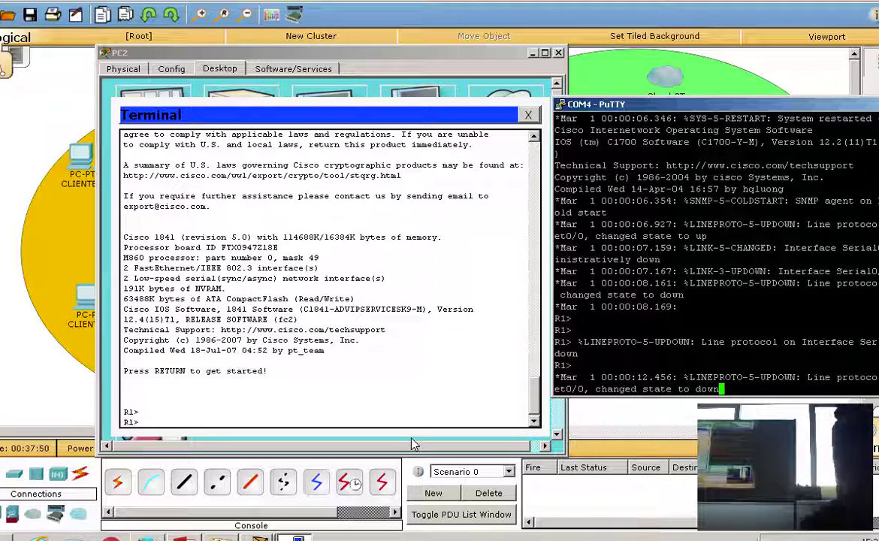
pyautogui.press('Return')
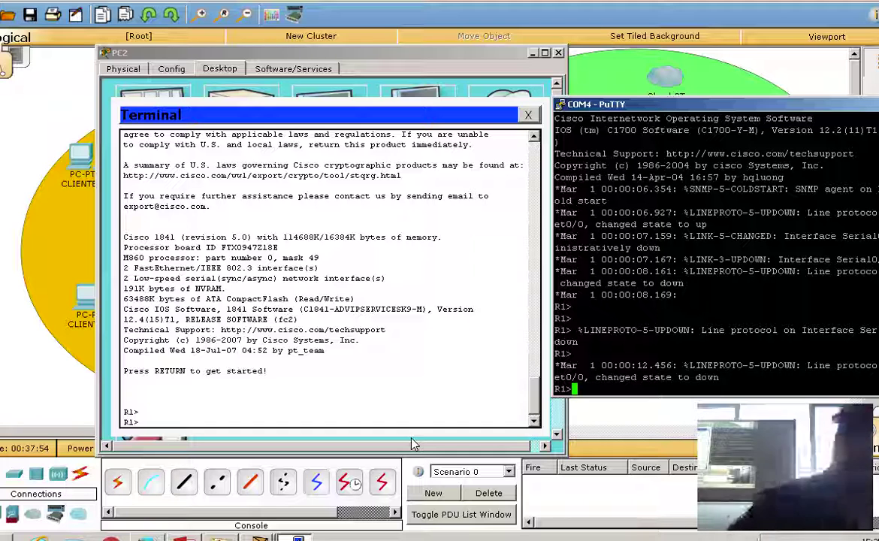
# Enter privileged mode on the COM4 PuTTY console with enable and the password.
pyautogui.write('en')
pyautogui.press('Tab')
pyautogui.press('Return')
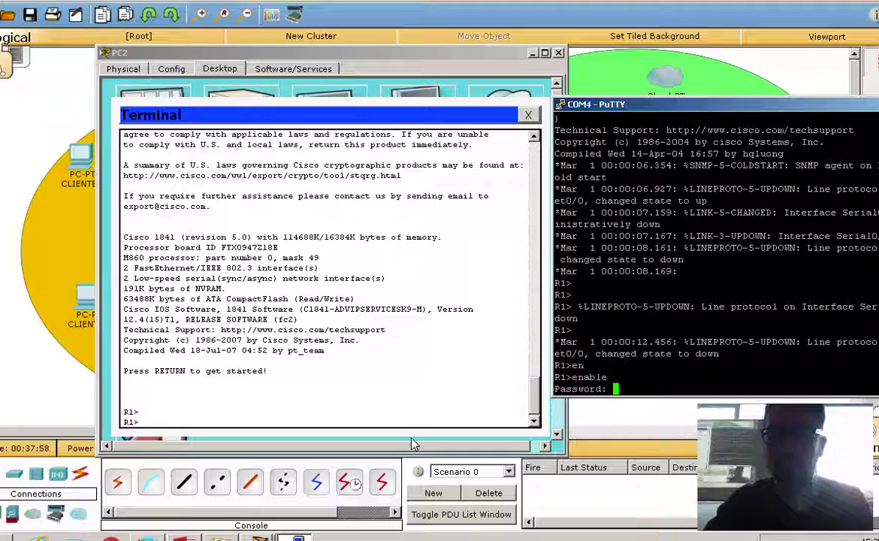
pyautogui.press('Return')
pyautogui.press('Return')
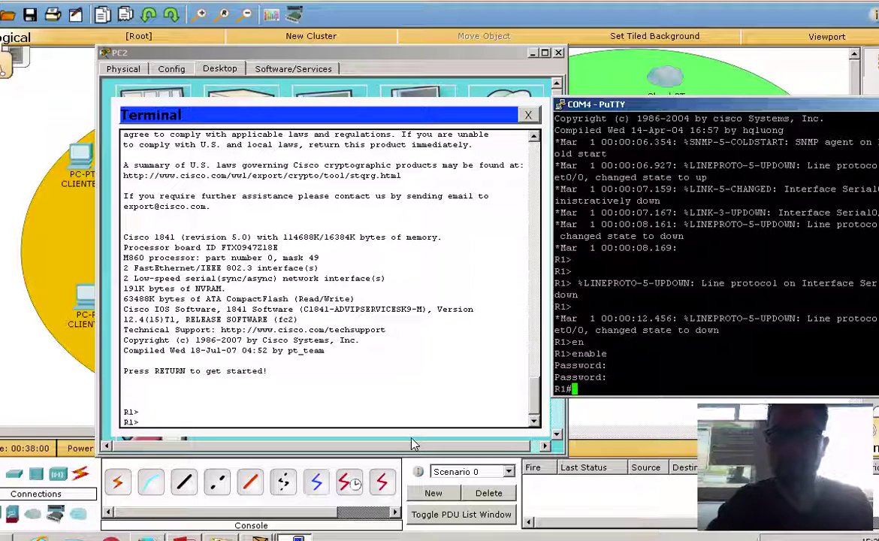
# Enter privileged mode in PC2's terminal with enable and the password.
pyautogui.click(274, 417)
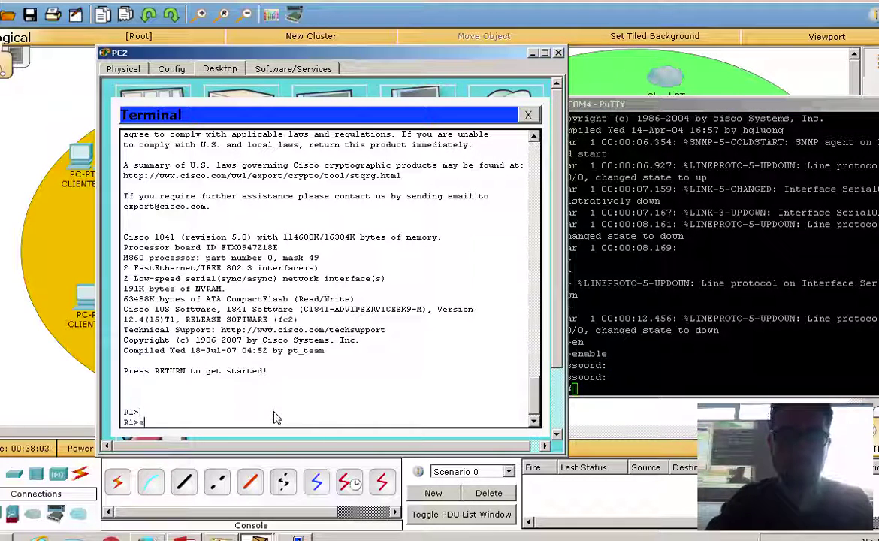
pyautogui.write('ena')
pyautogui.press('Tab')
pyautogui.press('Return')
pyautogui.press('Return')
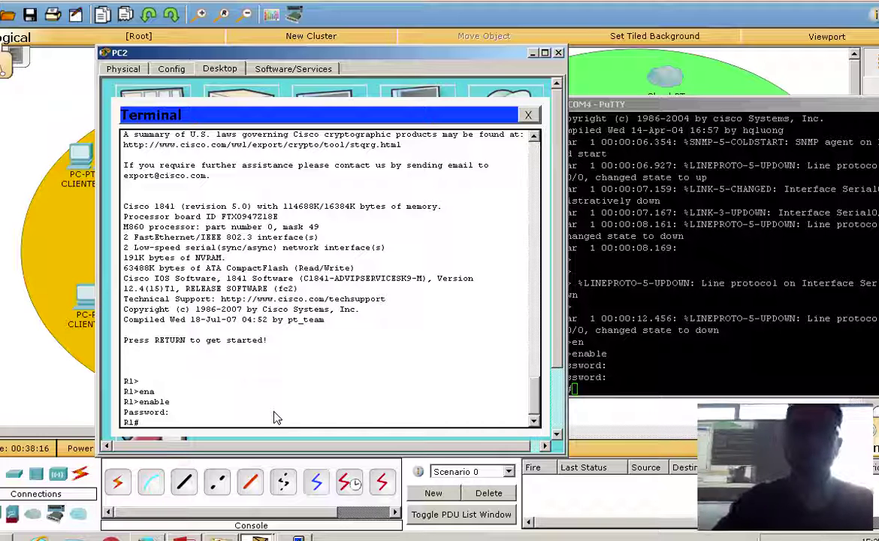
# Close PC2's terminal and device windows, then close the COM4 PuTTY session, confirming with Aceptar.
pyautogui.click(528, 117)
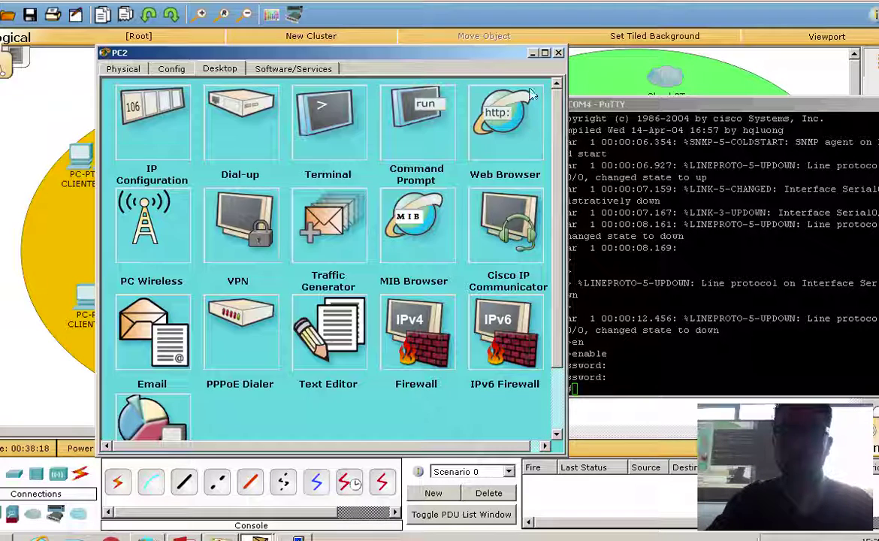
pyautogui.click(558, 54)
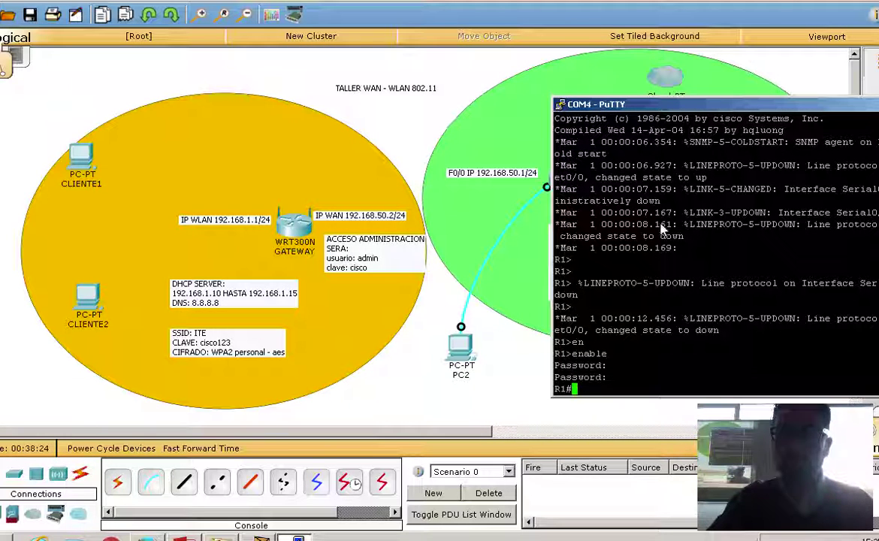
pyautogui.moveTo(646, 103); pyautogui.dragTo(631, 221)
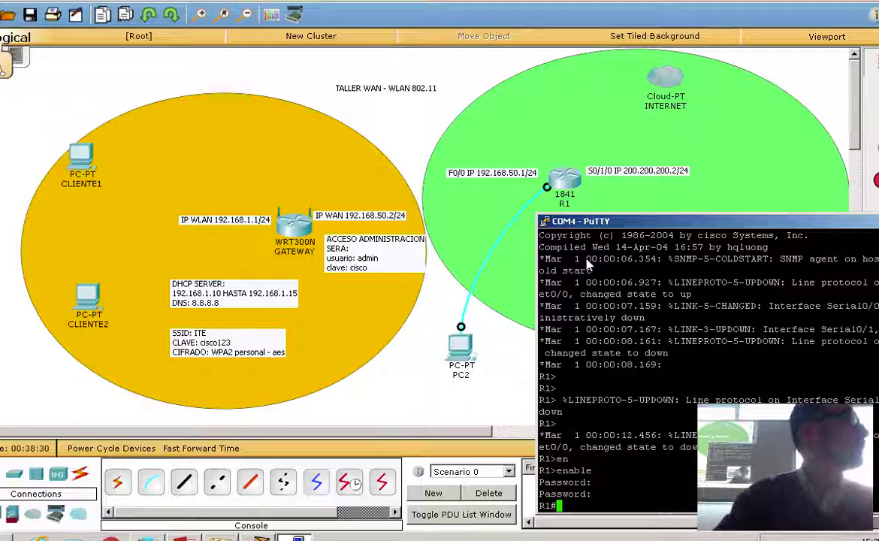
pyautogui.moveTo(638, 220); pyautogui.dragTo(275, 53)
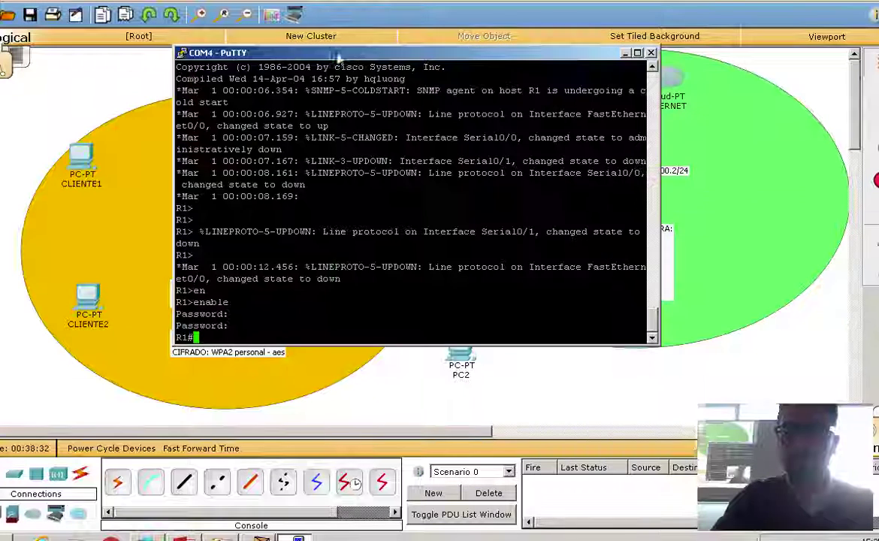
pyautogui.click(650, 52)
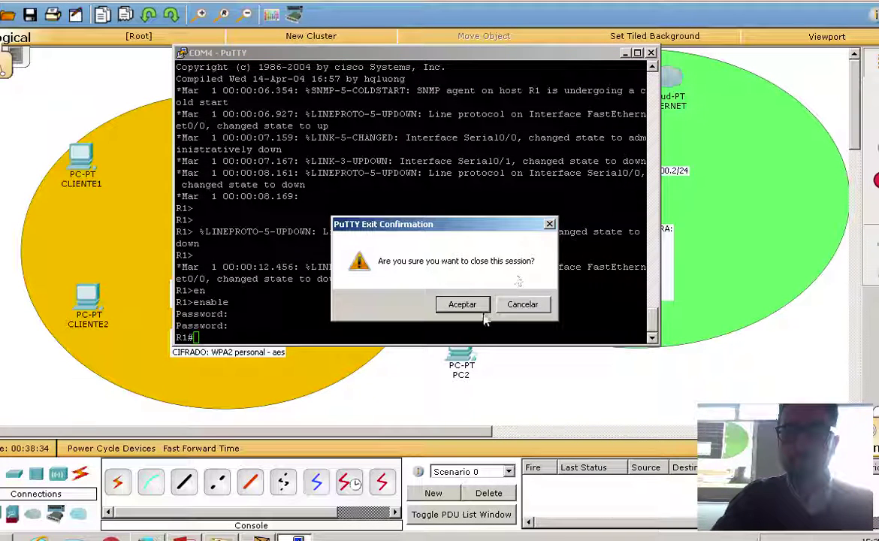
pyautogui.click(461, 303)
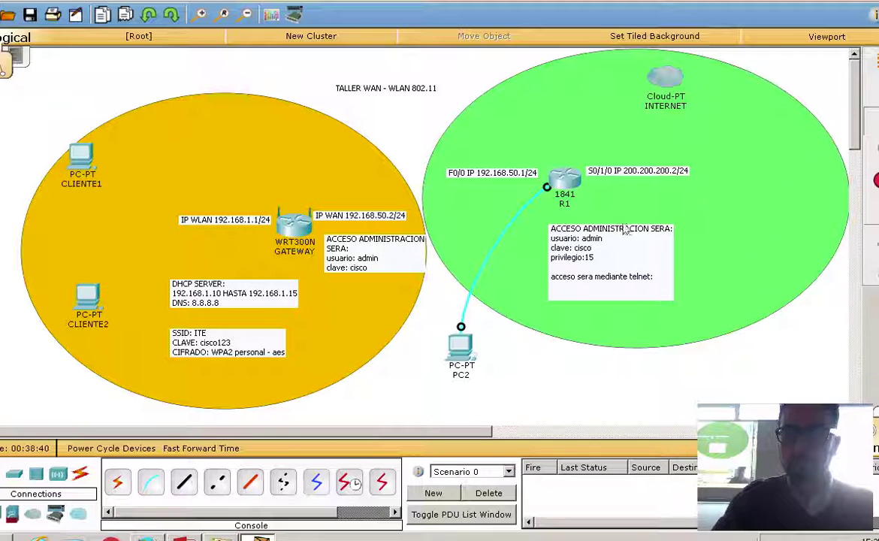
# Replace the R1–PC2 console cable with copper straight-through from PC2 FastEthernet0 to WRT300N Ethernet 1.
pyautogui.click(483, 256)
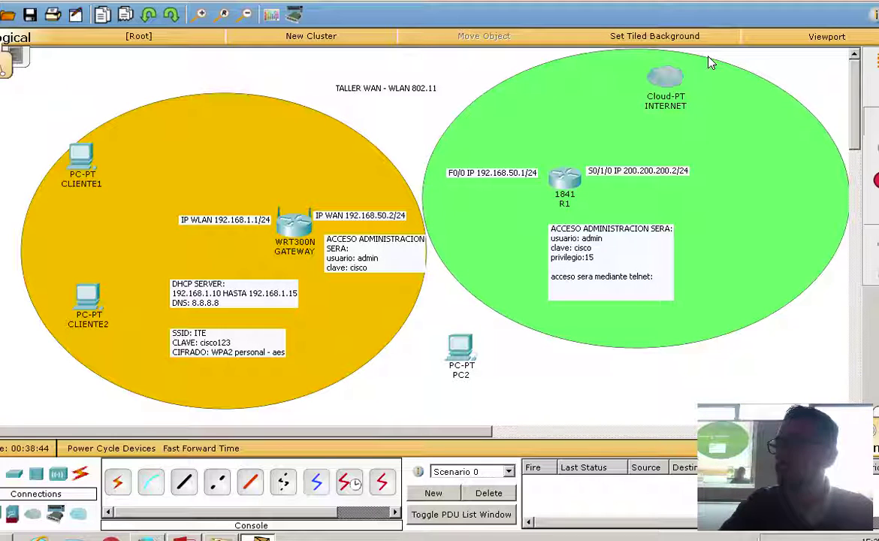
pyautogui.click(187, 485)
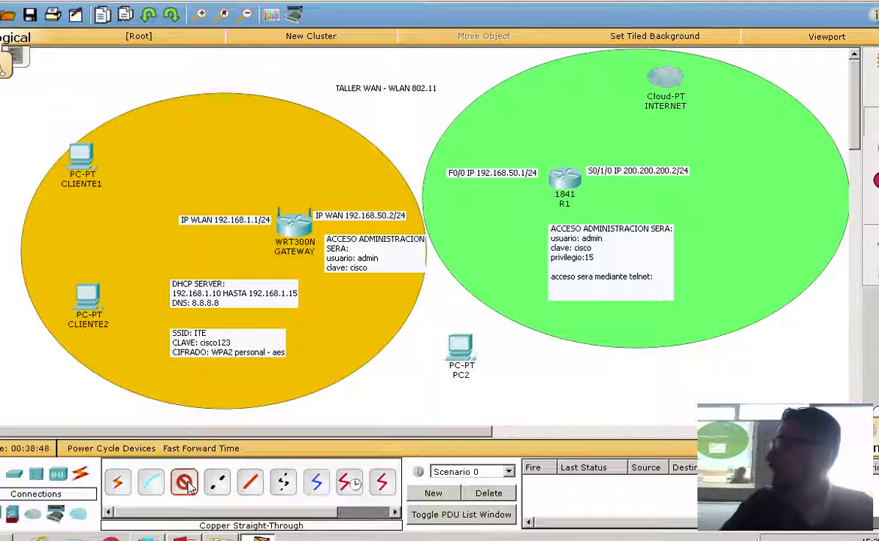
pyautogui.click(462, 351)
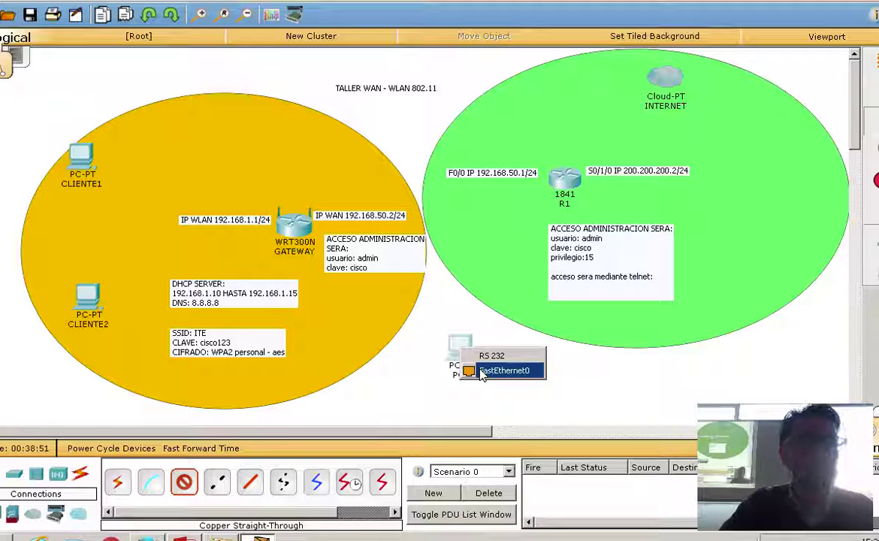
pyautogui.click(482, 370)
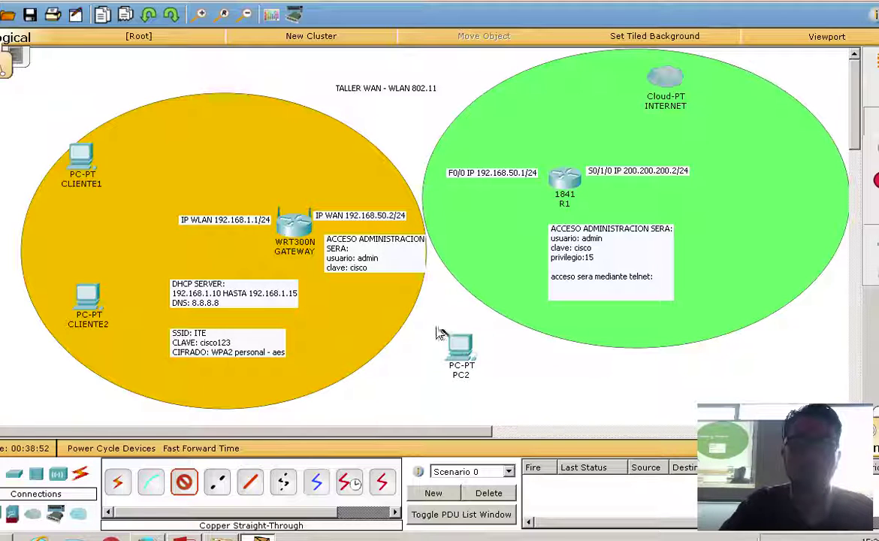
pyautogui.click(300, 227)
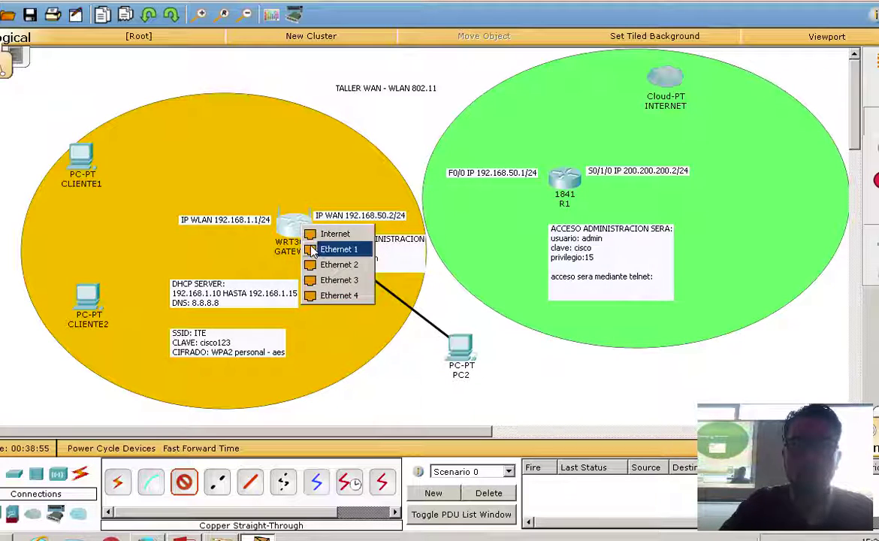
pyautogui.click(313, 249)
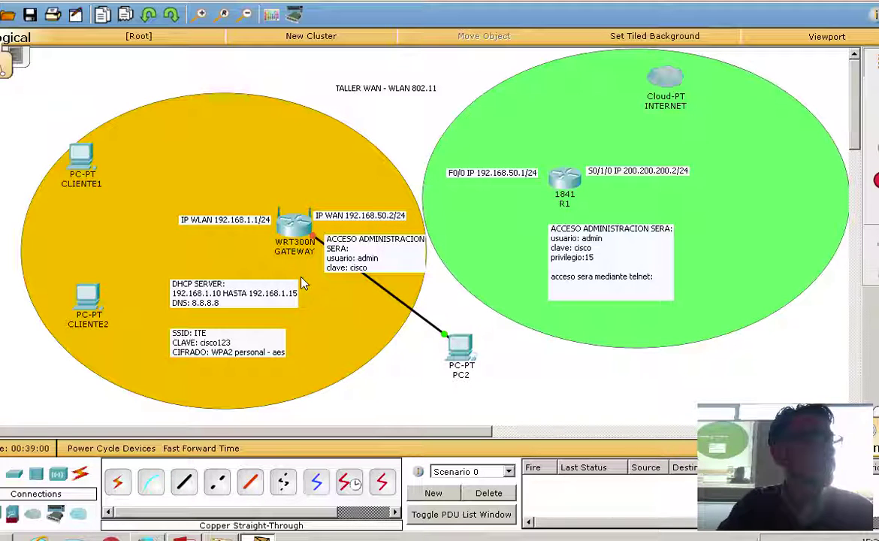
pyautogui.moveTo(461, 350); pyautogui.dragTo(489, 373)
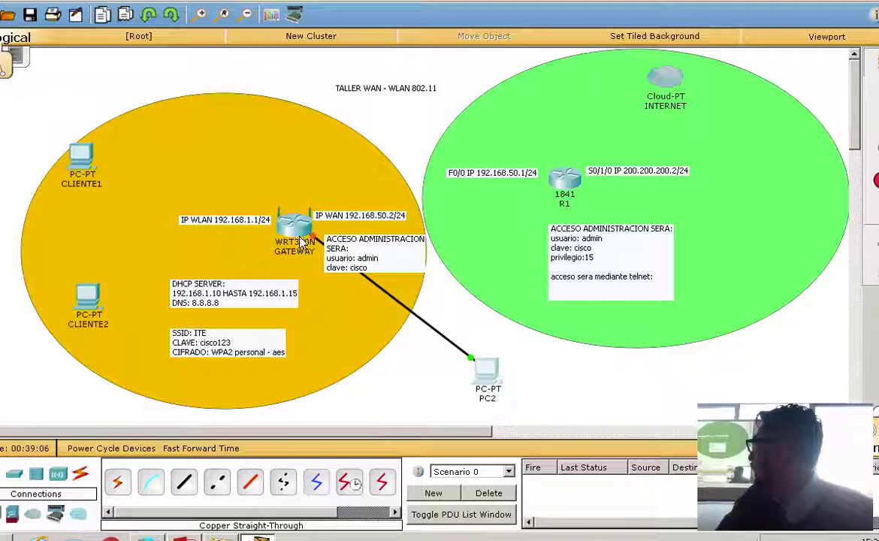
# Save the topology while the PC2–WRT300N link comes up green.
pyautogui.click(32, 15)
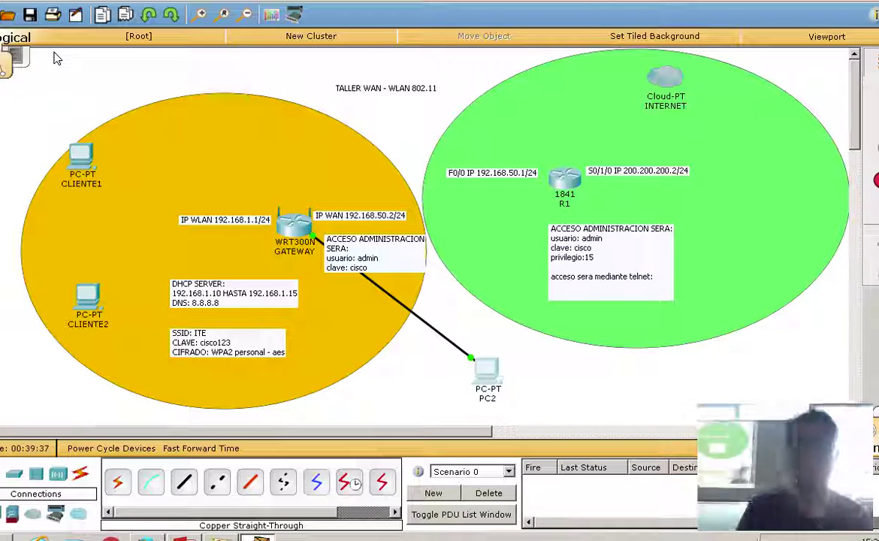
# Run ipconfig twice in PC2's Command Prompt, both showing address 0.0.0.0 and no gateway.
pyautogui.click(486, 368)
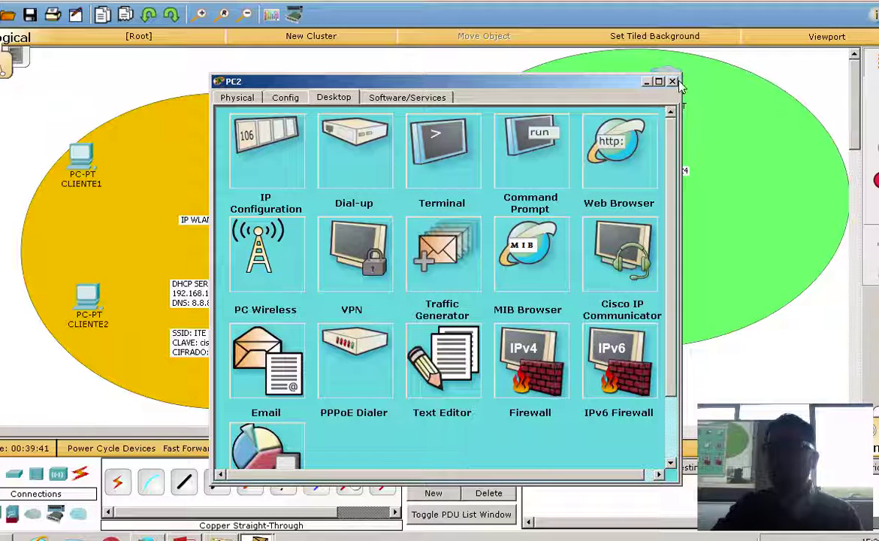
pyautogui.click(672, 81)
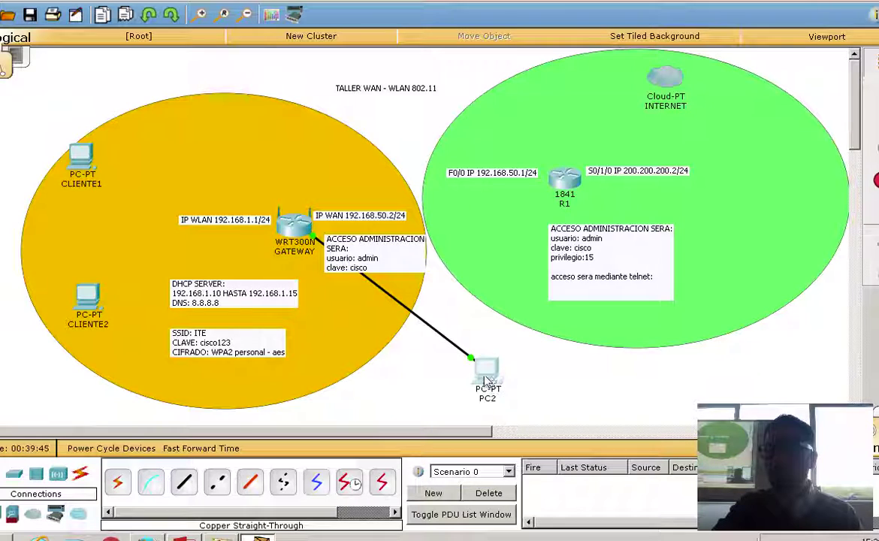
pyautogui.click(486, 382)
pyautogui.moveTo(390, 83); pyautogui.dragTo(509, 70)
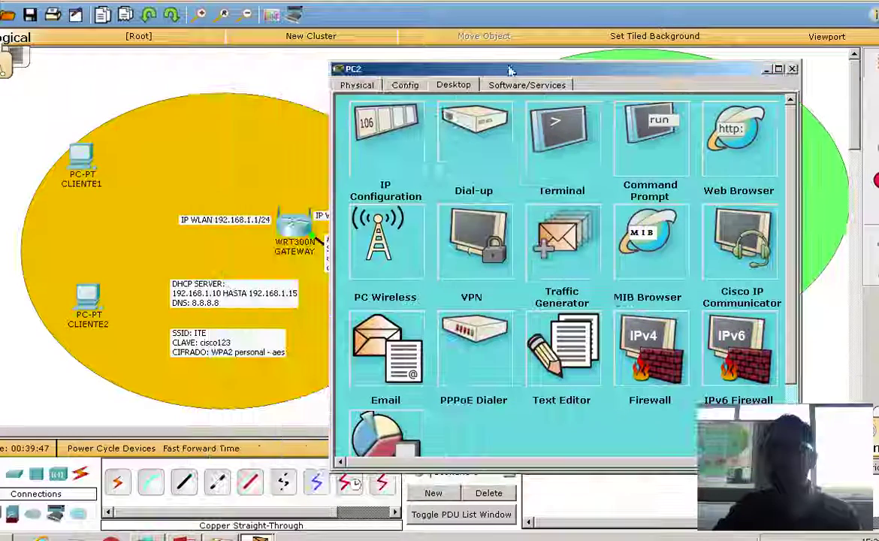
pyautogui.click(644, 134)
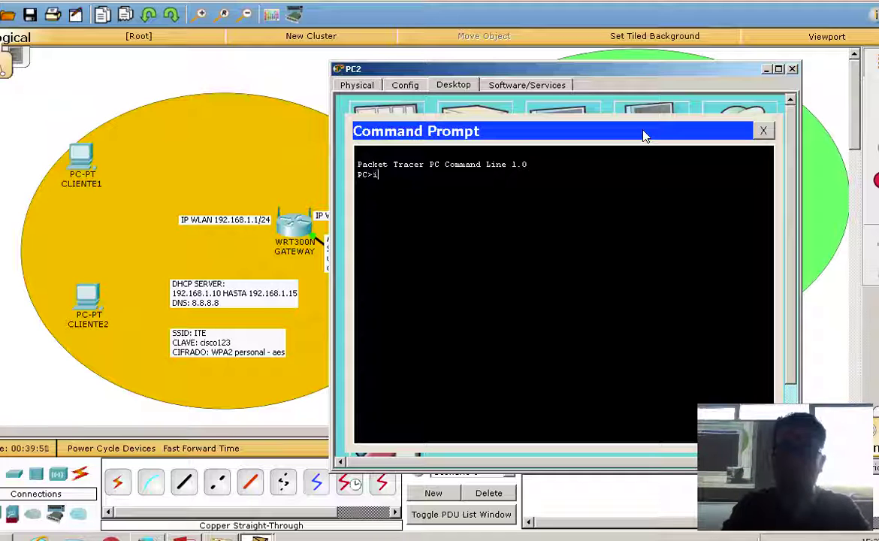
pyautogui.write('ipconfig')
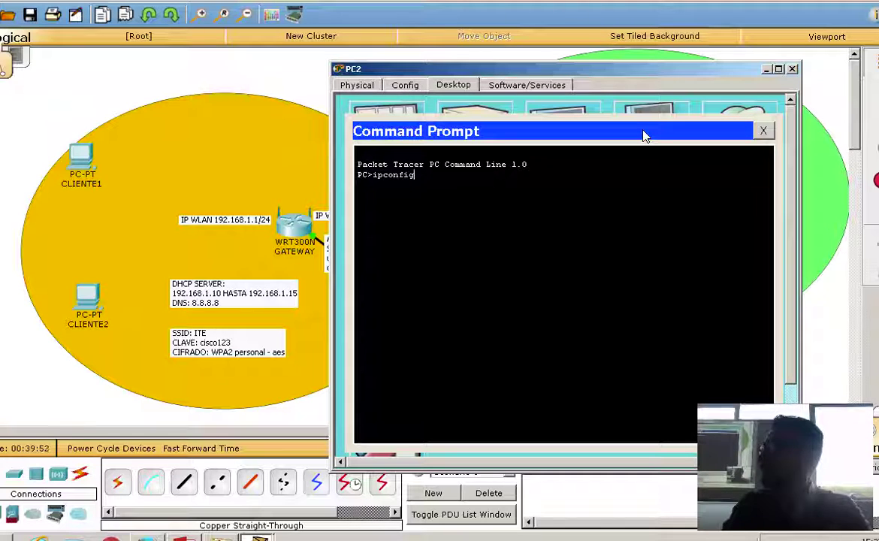
pyautogui.press('Return')
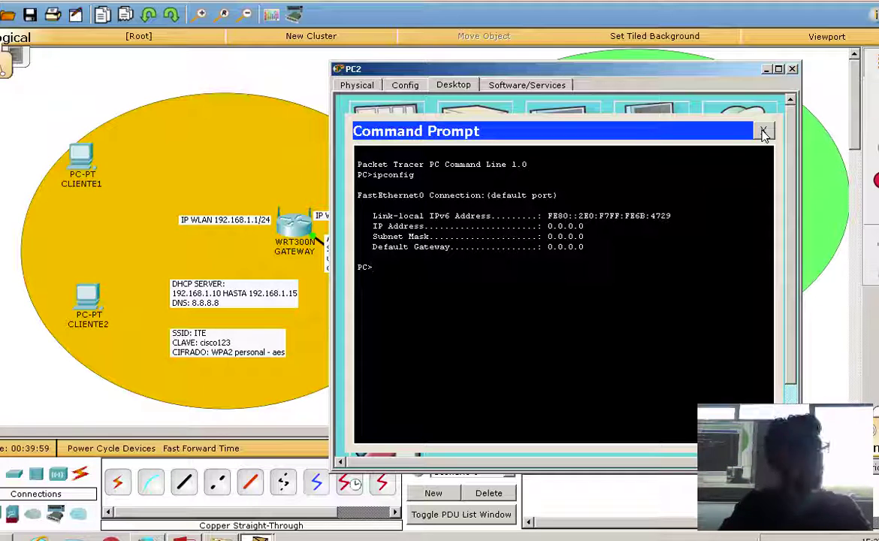
pyautogui.press('Up')
pyautogui.press('Return')
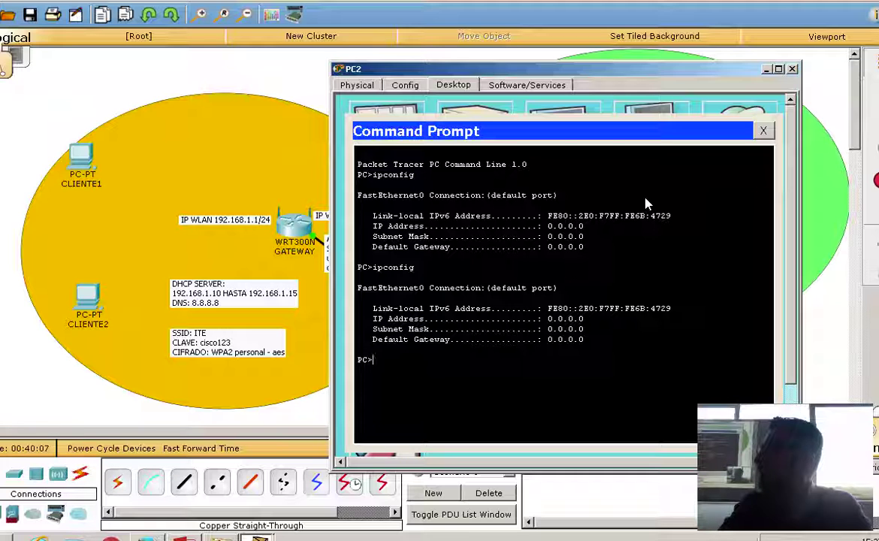
# Switch PC2 to DHCP and confirm 192.168.0.100, mask 255.255.255.0, gateway 192.168.0.1 with ipconfig.
pyautogui.click(763, 131)
pyautogui.click(398, 132)
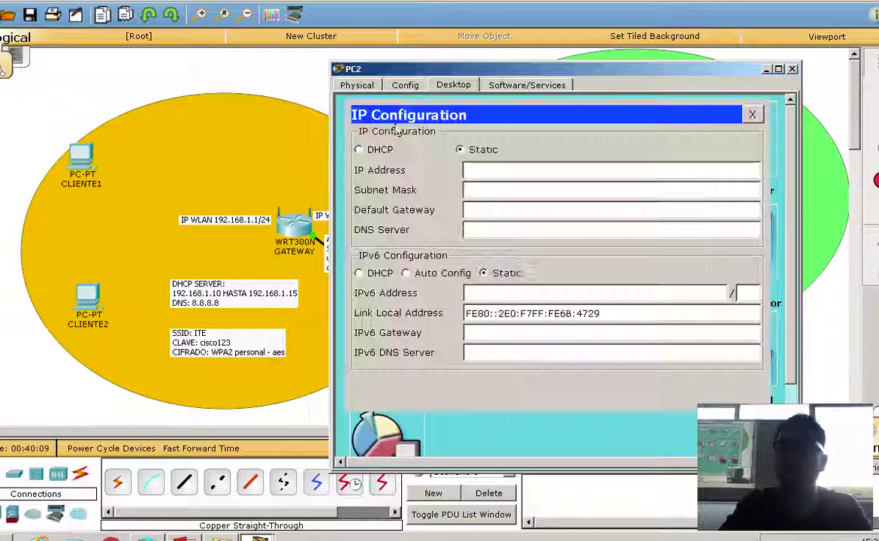
pyautogui.click(387, 151)
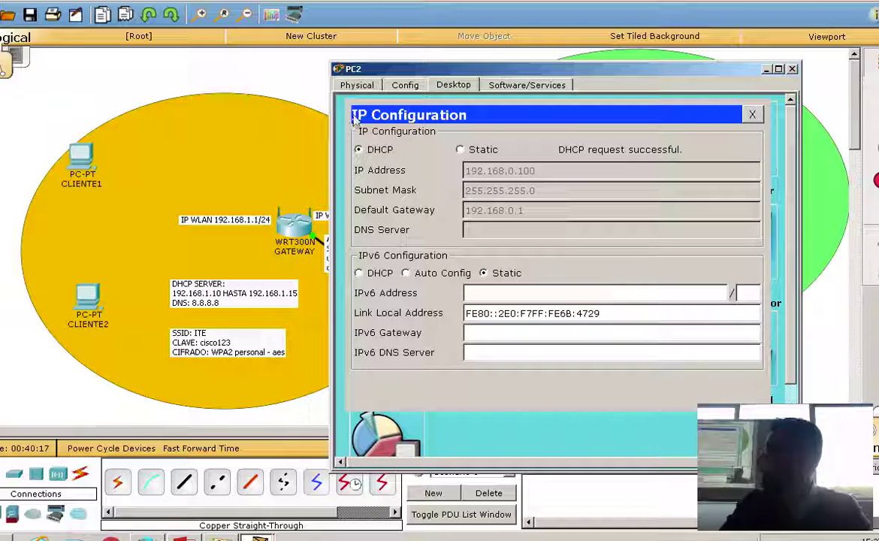
pyautogui.click(752, 114)
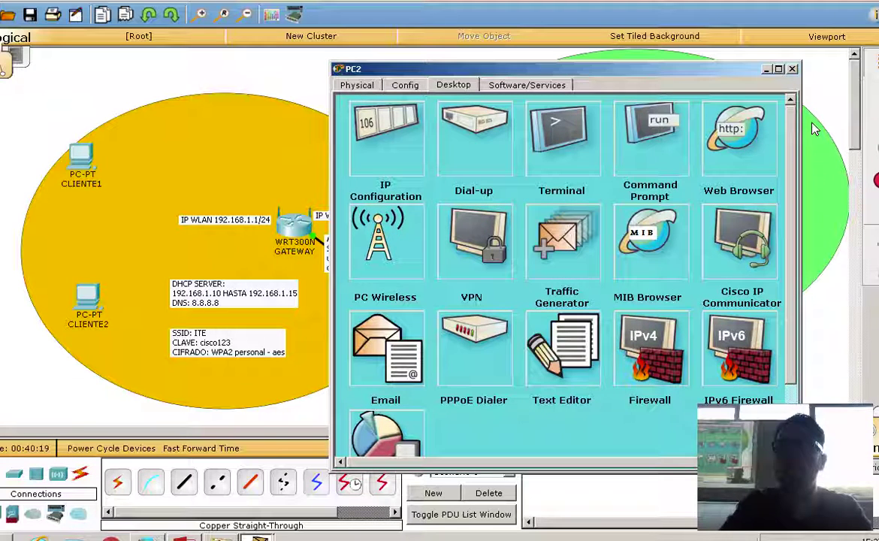
pyautogui.click(651, 135)
pyautogui.press('Up')
pyautogui.press('Return')
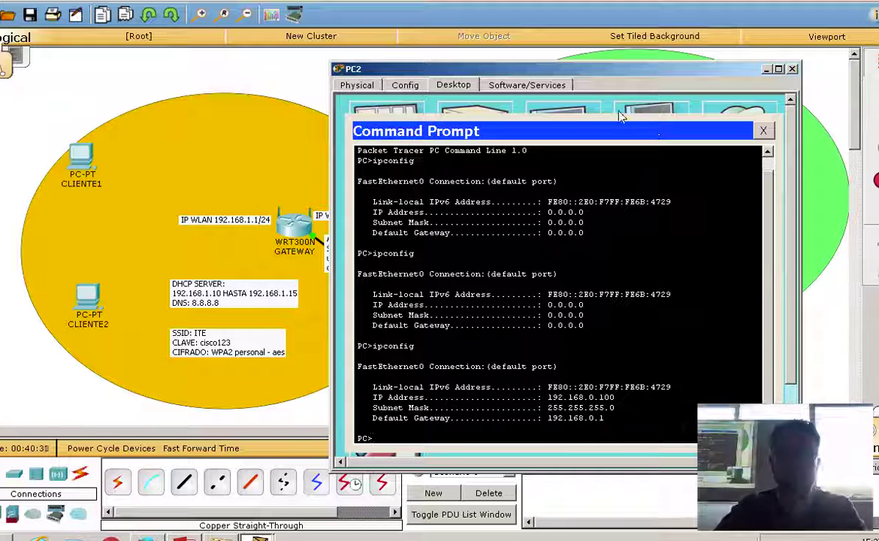
pyautogui.moveTo(568, 69); pyautogui.dragTo(683, 59)
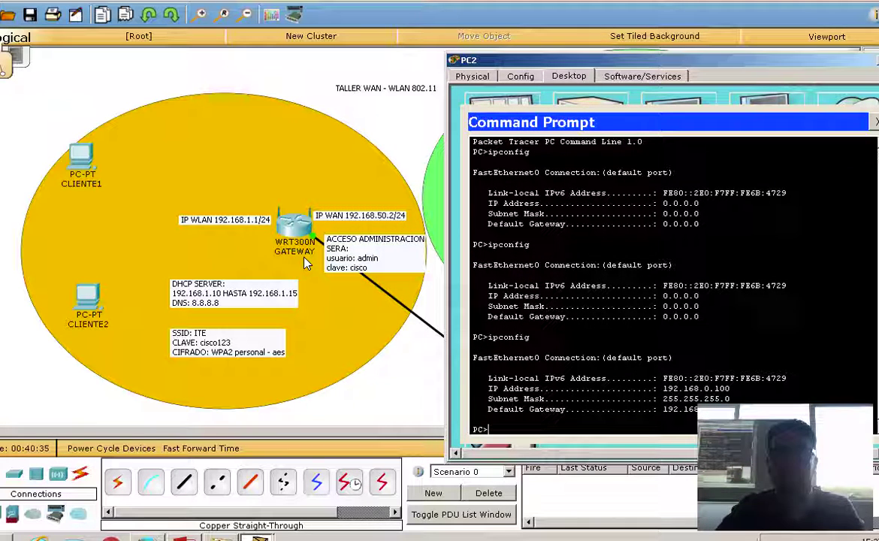
pyautogui.moveTo(673, 60); pyautogui.dragTo(602, 15)
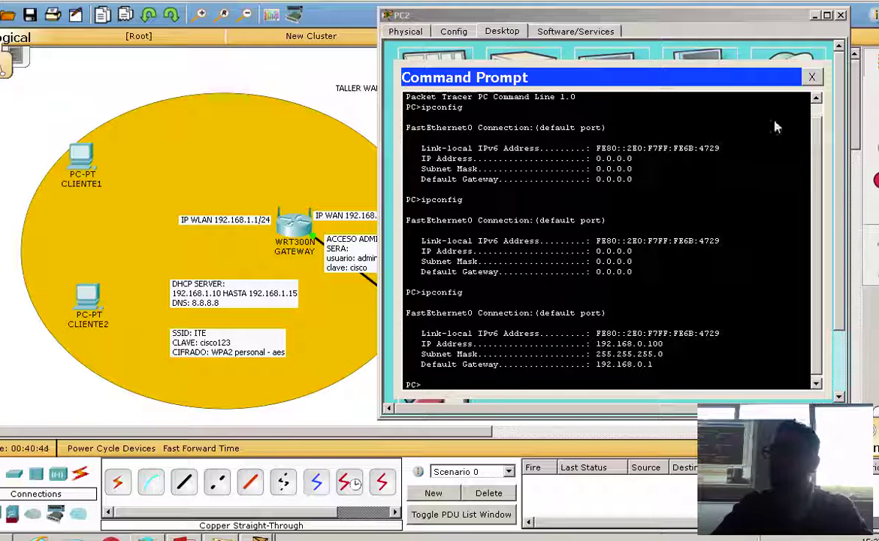
# Browse from PC2's web browser to the router at 192.168.0.1.
pyautogui.click(811, 77)
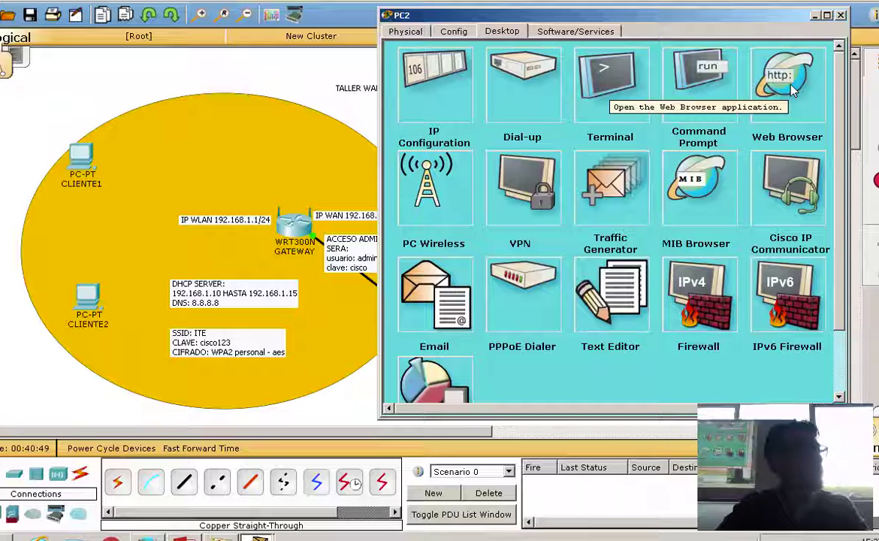
pyautogui.click(792, 89)
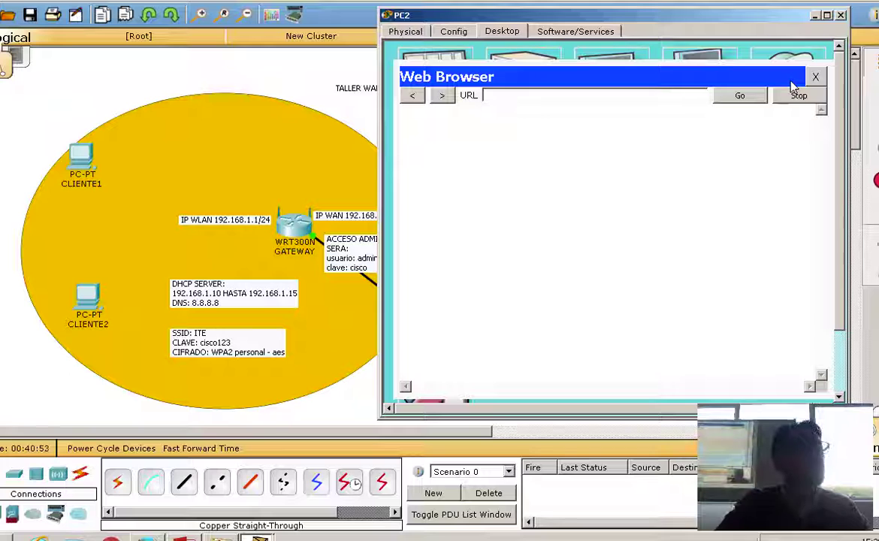
pyautogui.write('19')
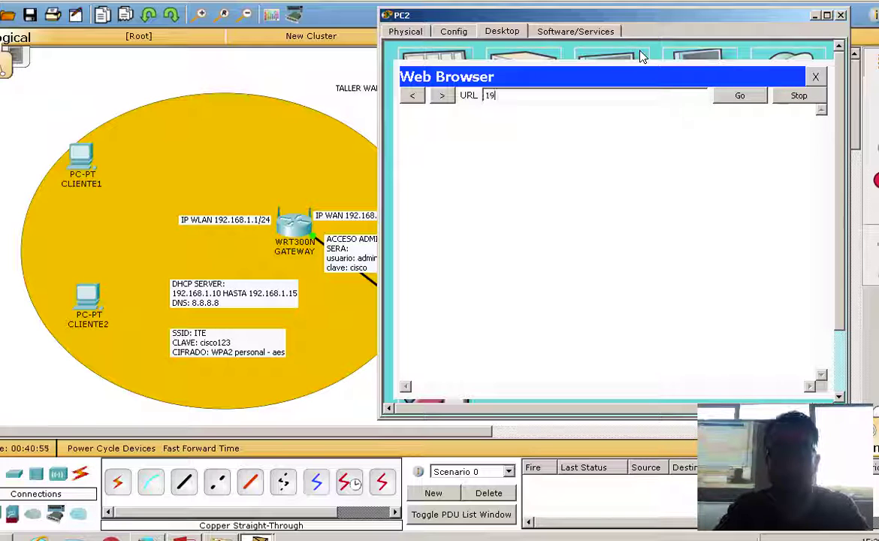
pyautogui.write('2.168')
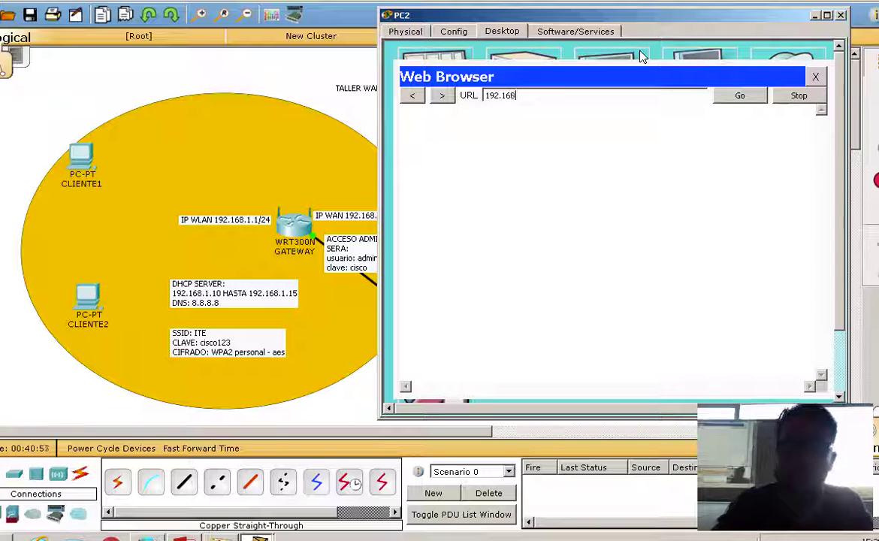
pyautogui.write('.0.1')
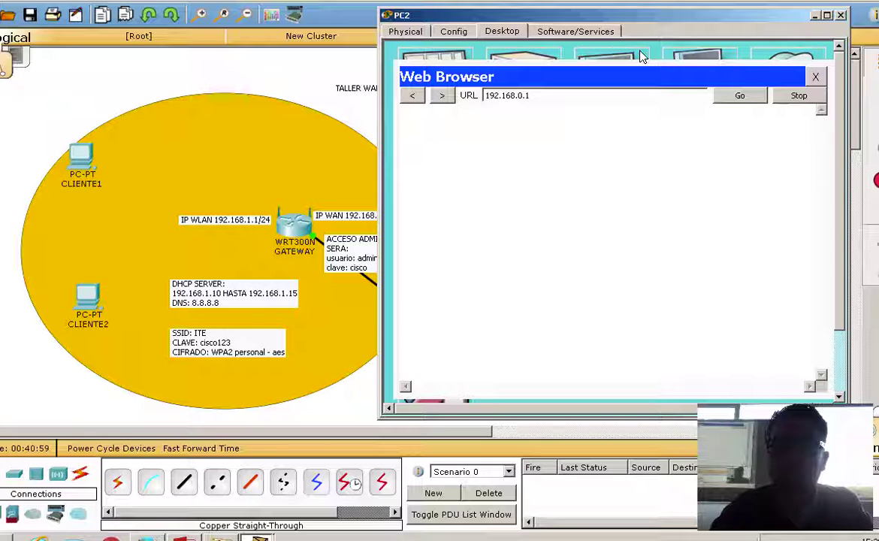
pyautogui.press('Return')
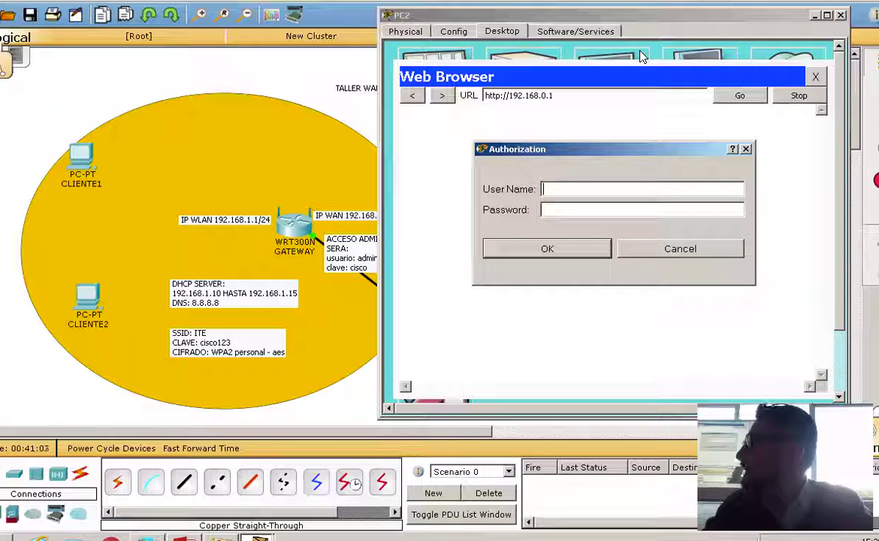
# Log in to the WRT300N web interface with the router's admin credentials to reach its Setup page.
pyautogui.write('admi')
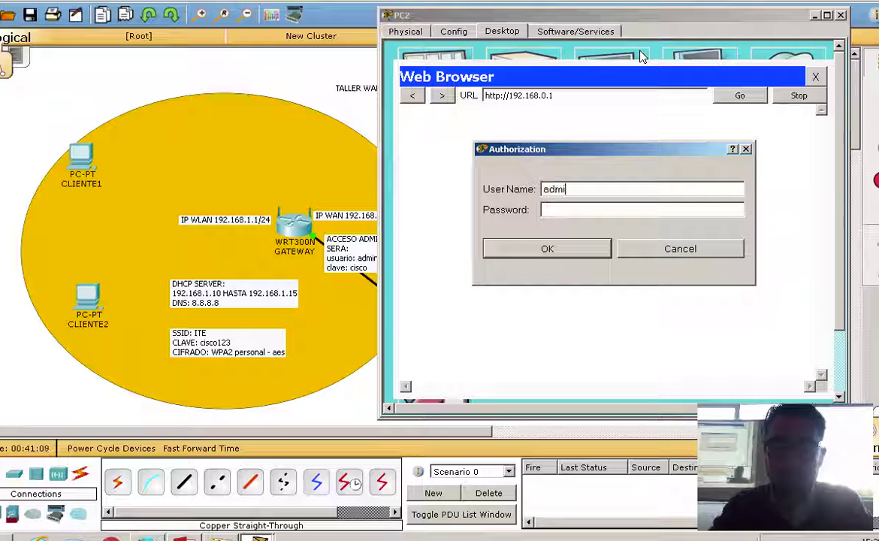
pyautogui.write('n')
pyautogui.press('Tab')
pyautogui.write('cisco')
pyautogui.press('Return')
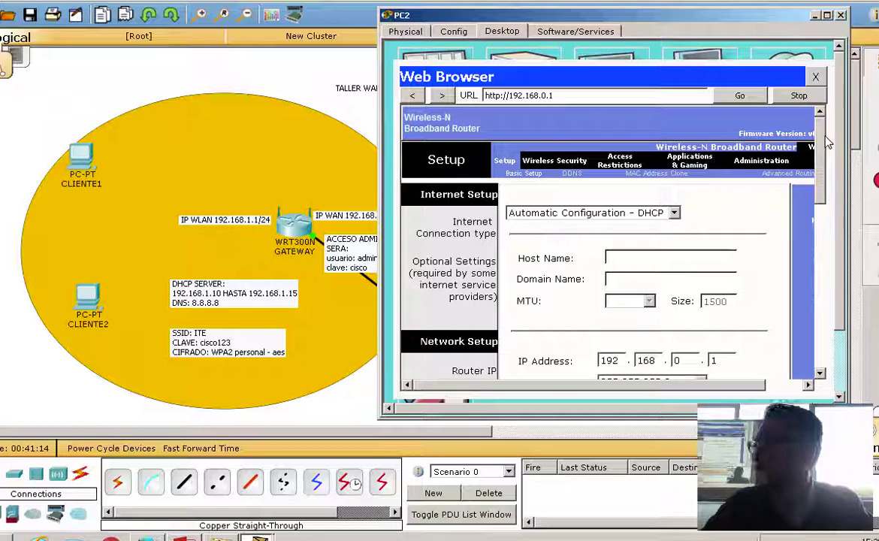
pyautogui.moveTo(826, 141); pyautogui.dragTo(824, 379)
pyautogui.moveTo(823, 307); pyautogui.dragTo(753, 97)
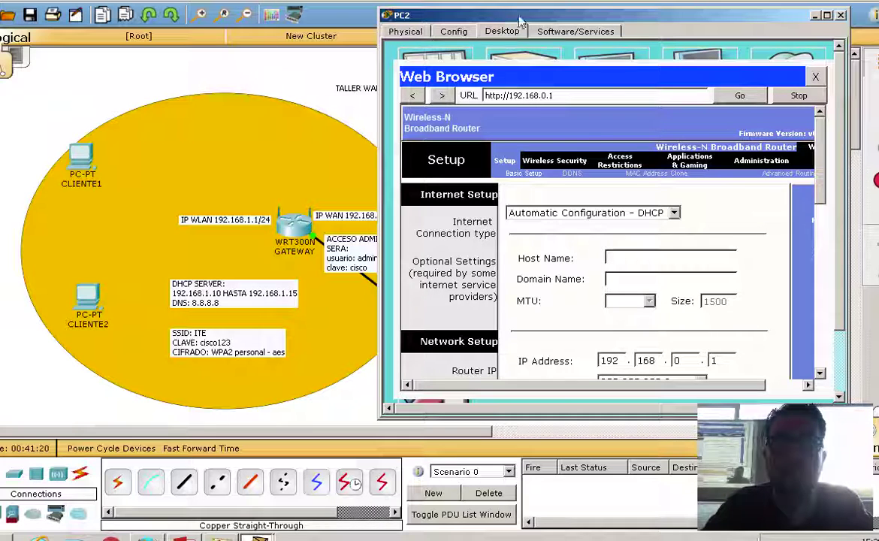
pyautogui.moveTo(520, 16); pyautogui.dragTo(588, 32)
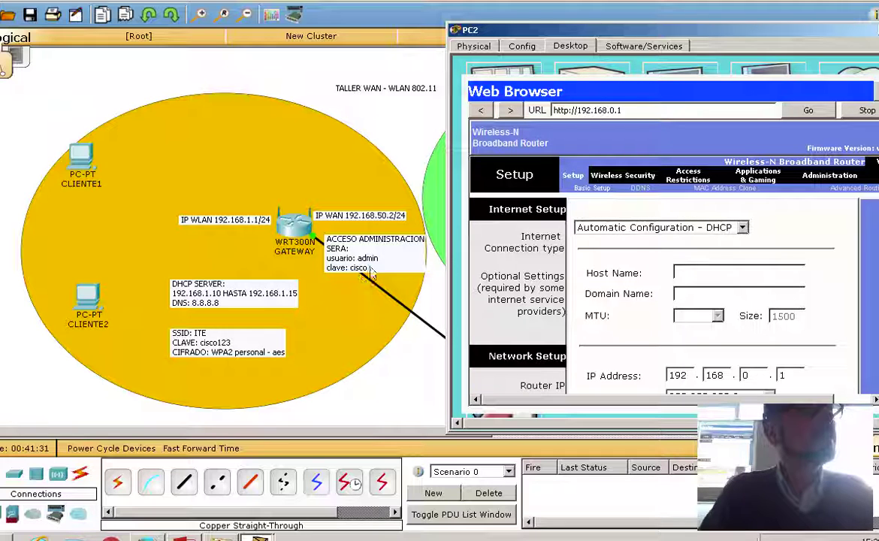
pyautogui.moveTo(604, 27); pyautogui.dragTo(498, 21)
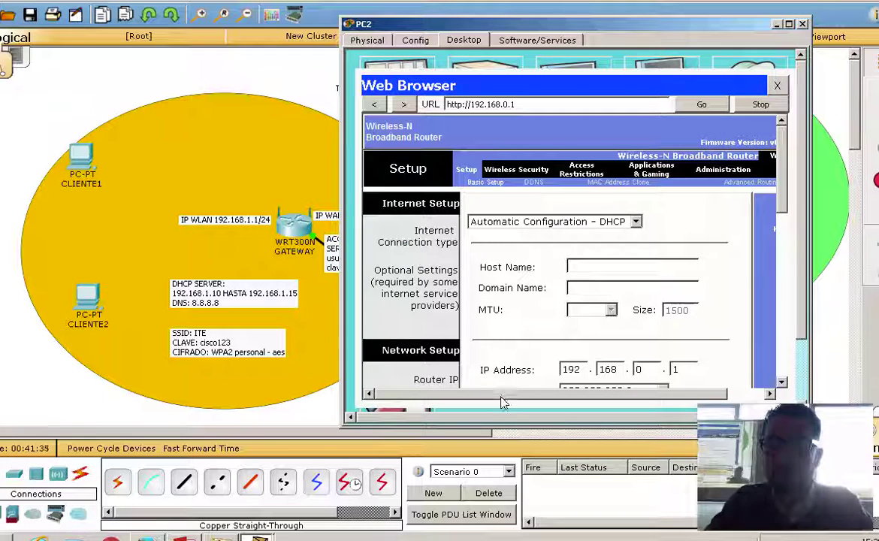
# Enter and confirm a new router password on the Administration > Management page.
pyautogui.moveTo(559, 393); pyautogui.dragTo(600, 396)
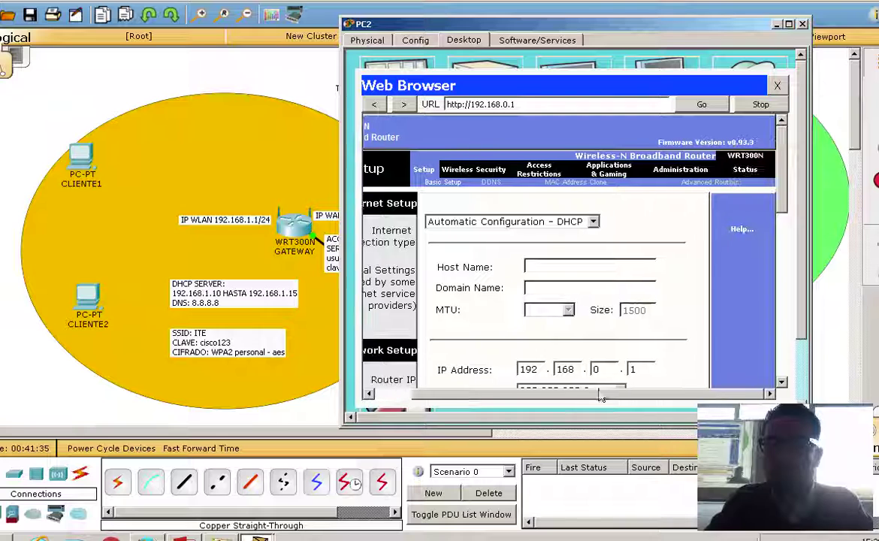
pyautogui.click(682, 170)
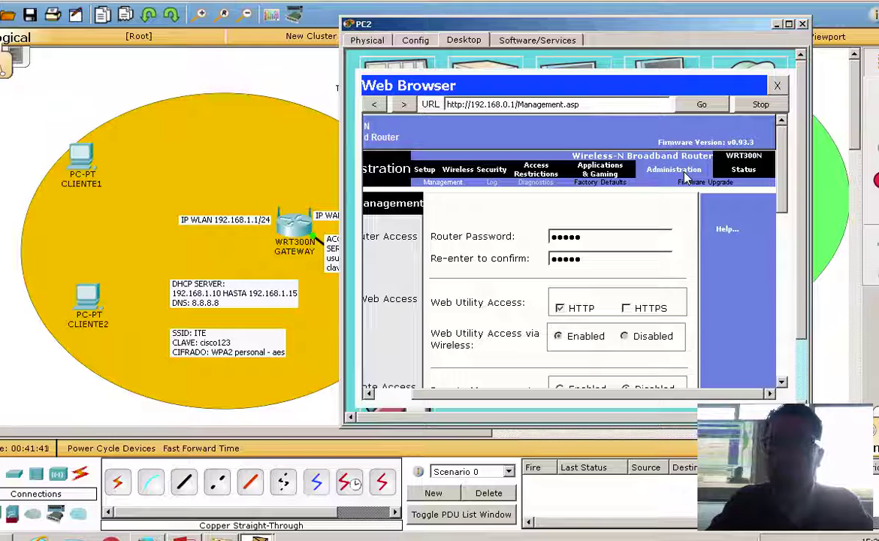
pyautogui.moveTo(580, 237); pyautogui.dragTo(551, 236)
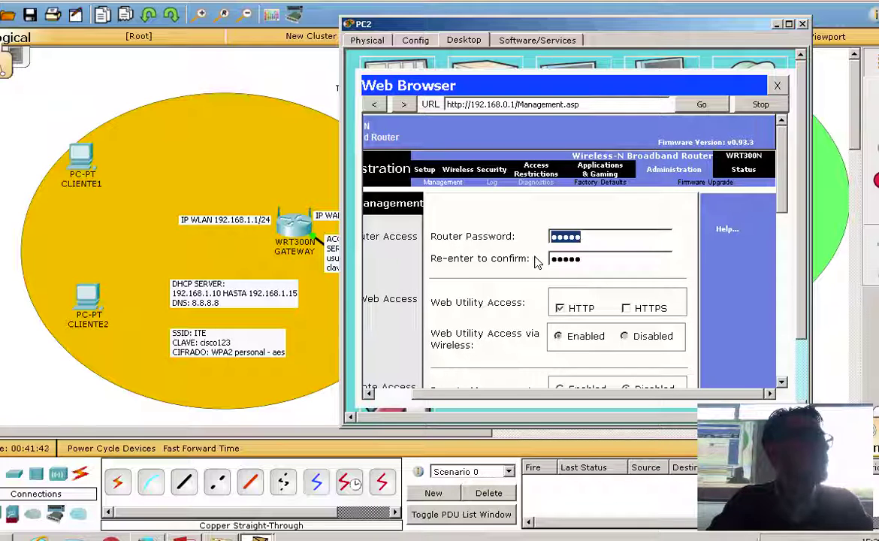
pyautogui.write('cisco')
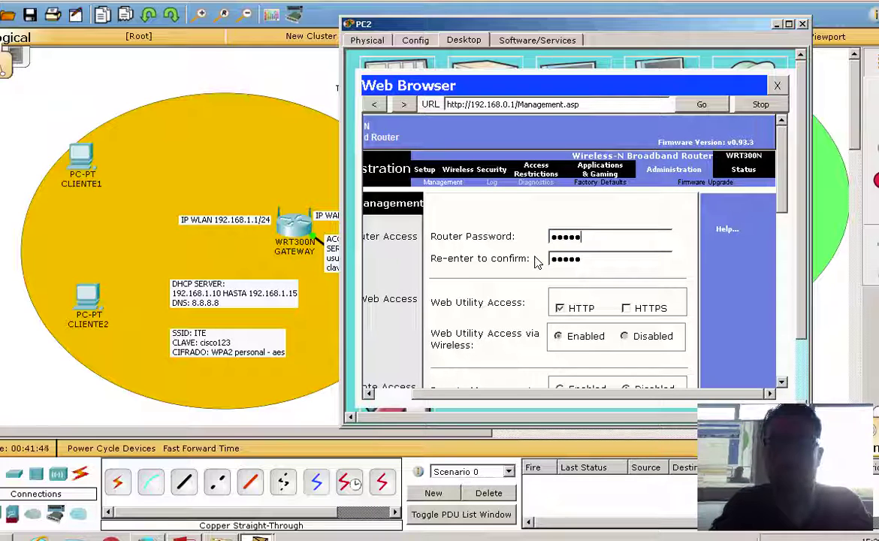
pyautogui.press('Tab')
pyautogui.write('cisco')
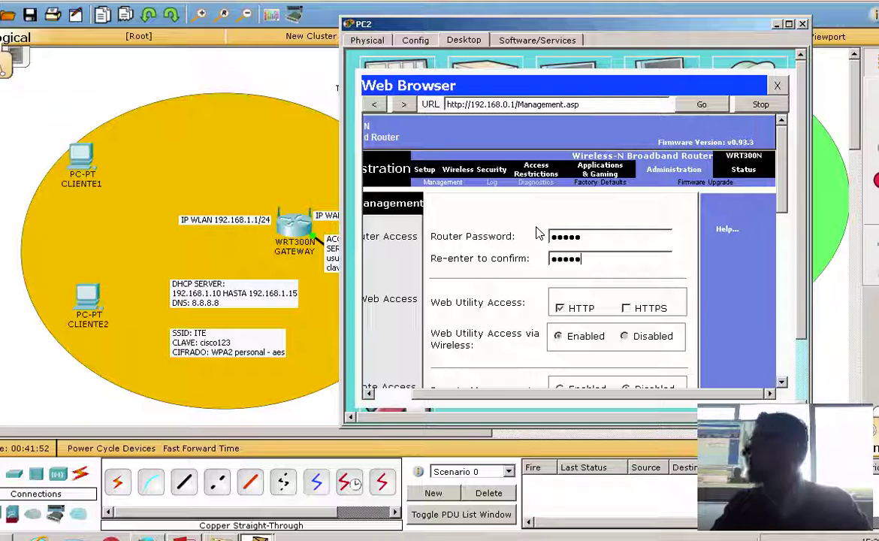
pyautogui.scroll(-1, 787, 184)
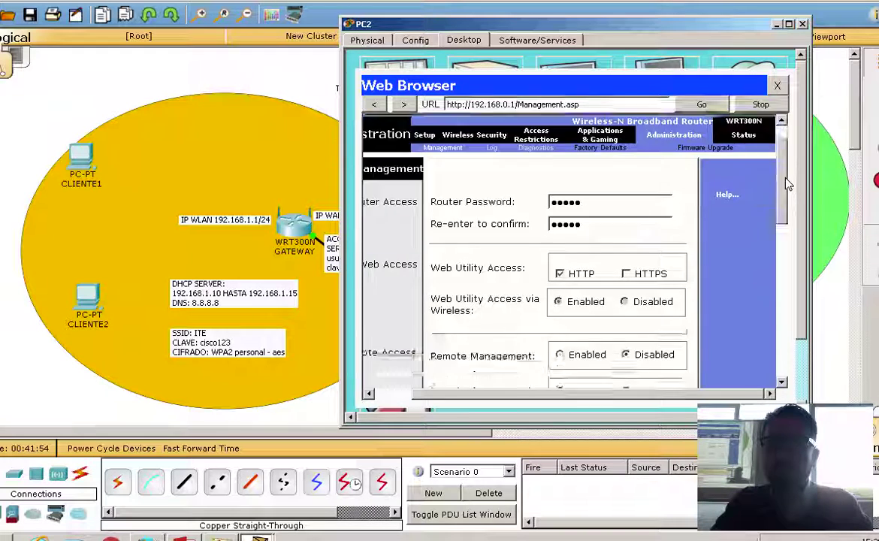
pyautogui.scroll(-10, 787, 184)
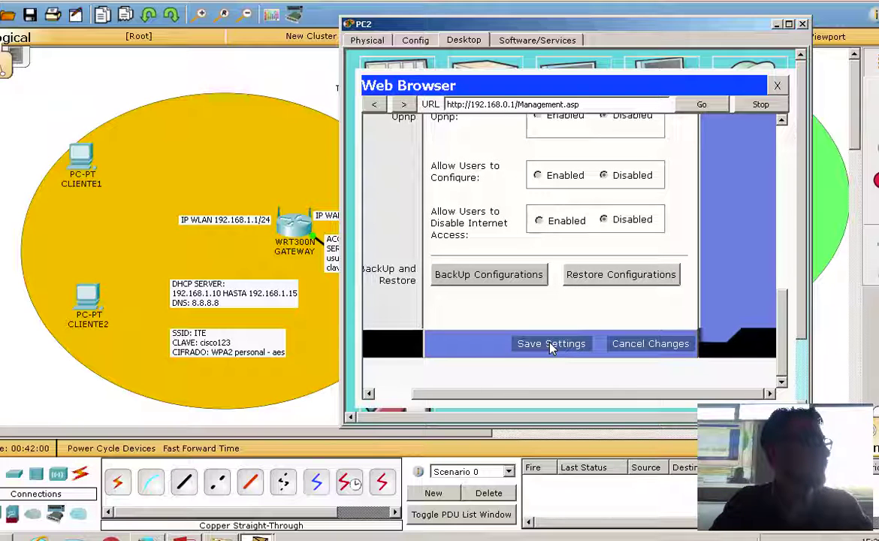
# Save the management settings, re-authenticate, and continue back to the top of the Management page.
pyautogui.click(551, 344)
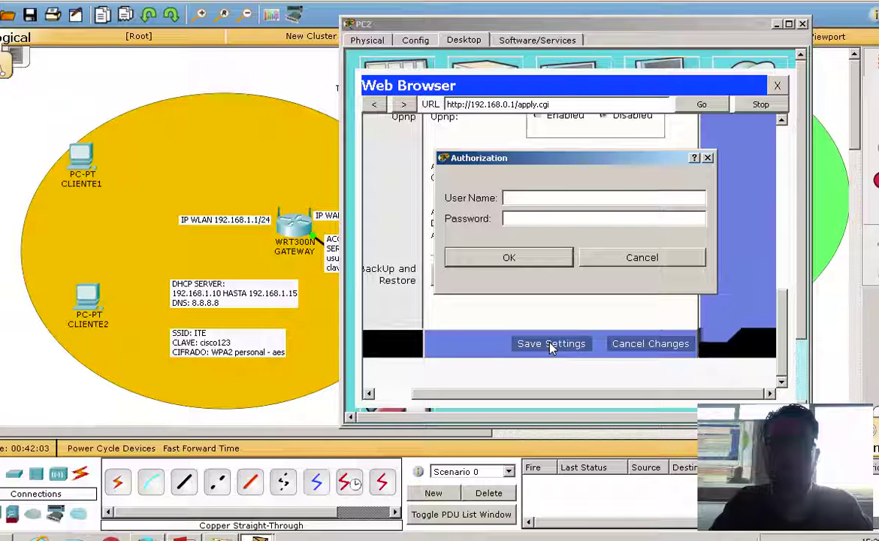
pyautogui.write('admin')
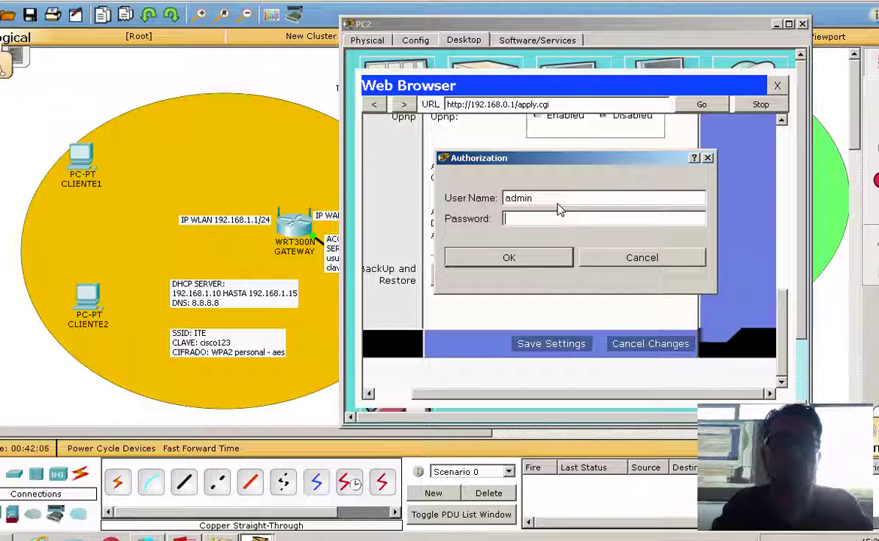
pyautogui.press('Tab')
pyautogui.write('admi')
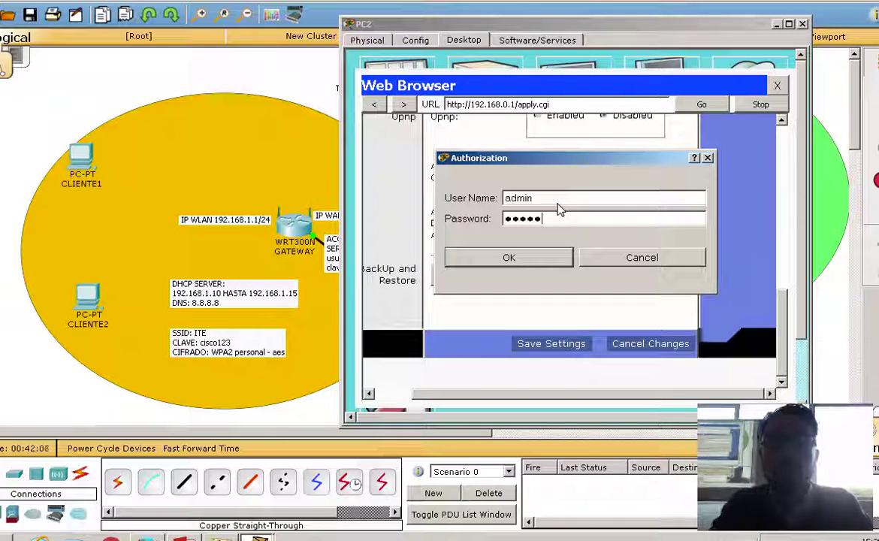
pyautogui.write('n')
pyautogui.press('Return')
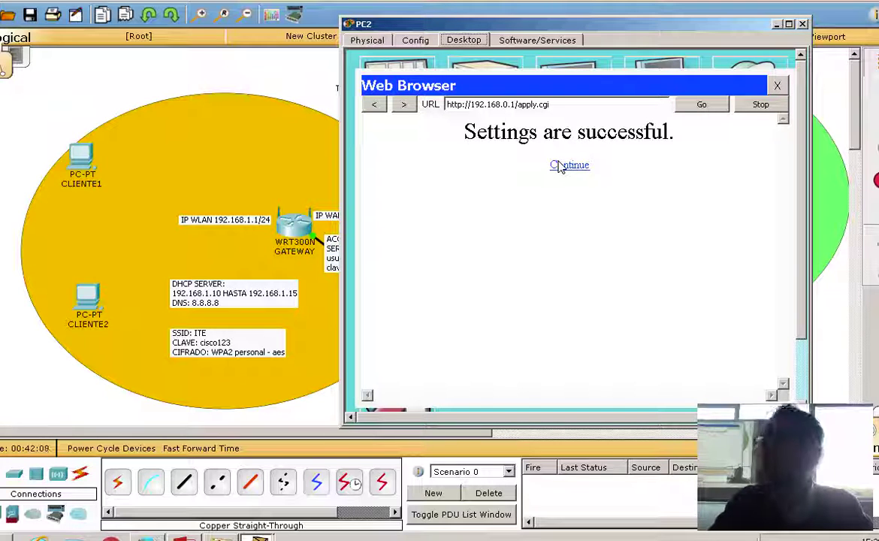
pyautogui.click(559, 166)
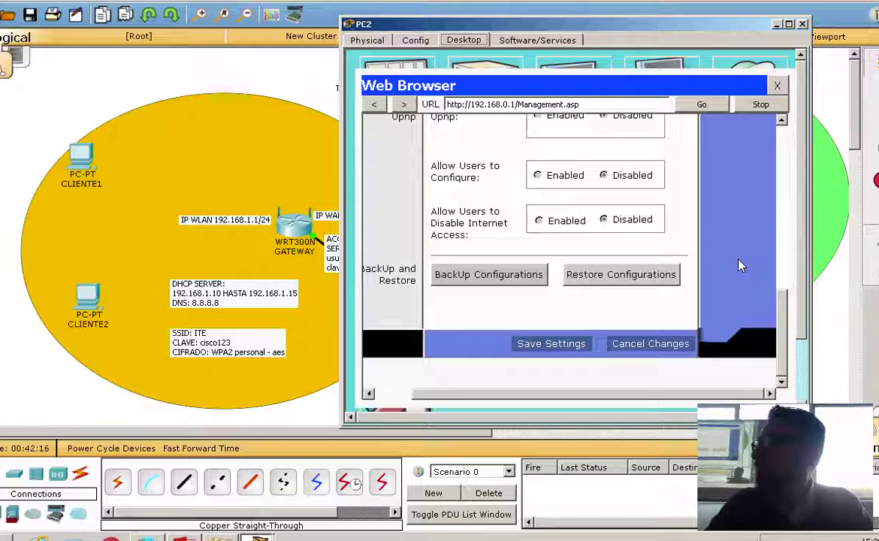
pyautogui.moveTo(781, 315); pyautogui.dragTo(711, 129)
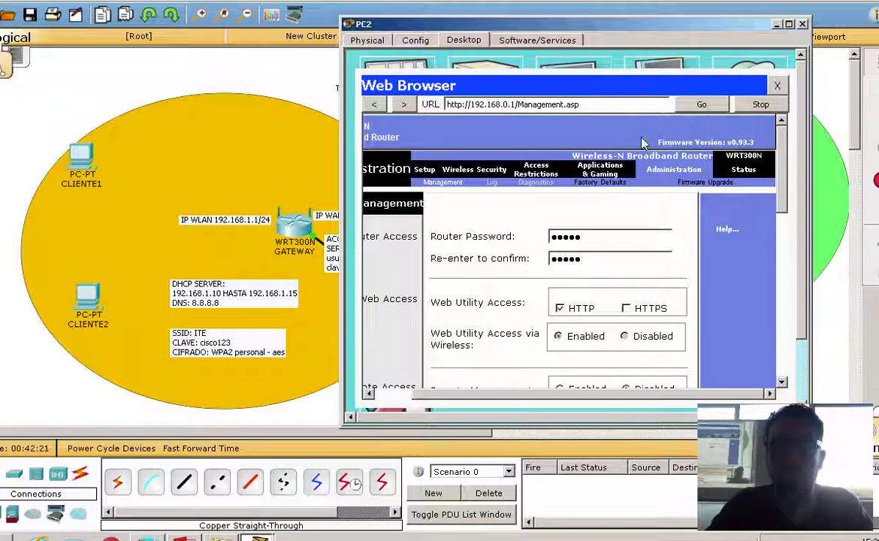
# Open the router's Basic Setup page (192.168.0.1, 255.255.255.0) and widen PC2's window to show it fully.
pyautogui.click(423, 169)
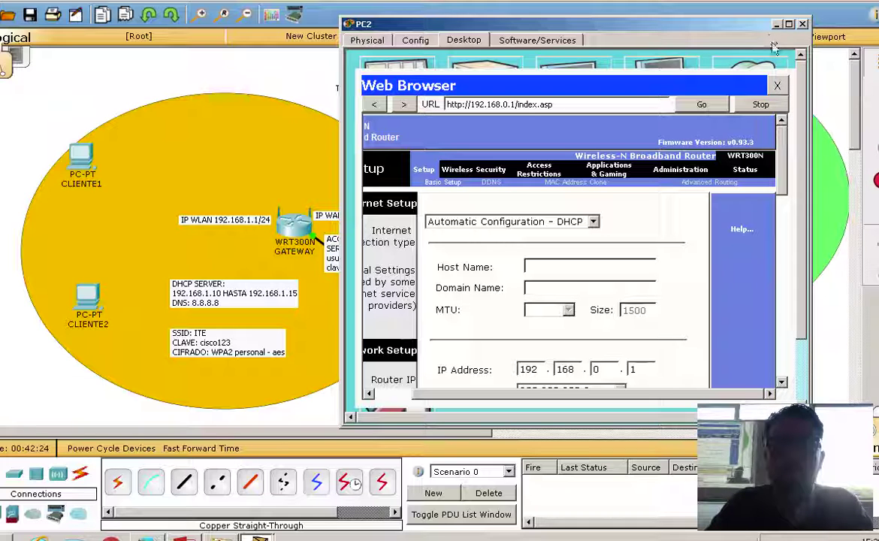
pyautogui.moveTo(633, 24); pyautogui.dragTo(781, 116)
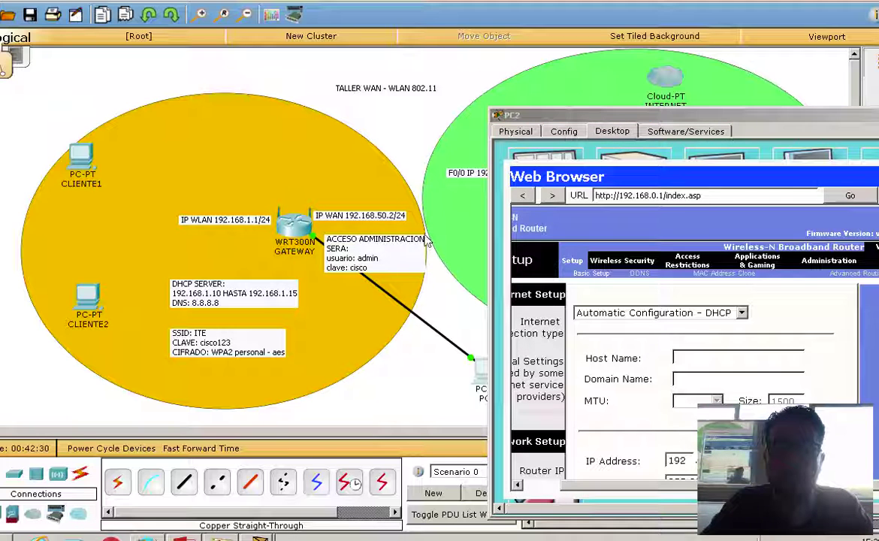
pyautogui.moveTo(658, 113); pyautogui.dragTo(689, 188)
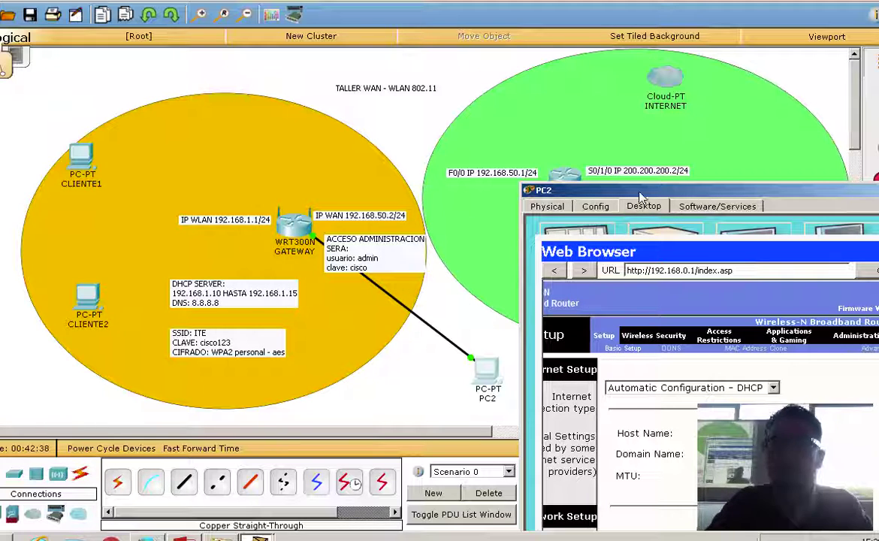
pyautogui.moveTo(571, 190); pyautogui.dragTo(344, 12)
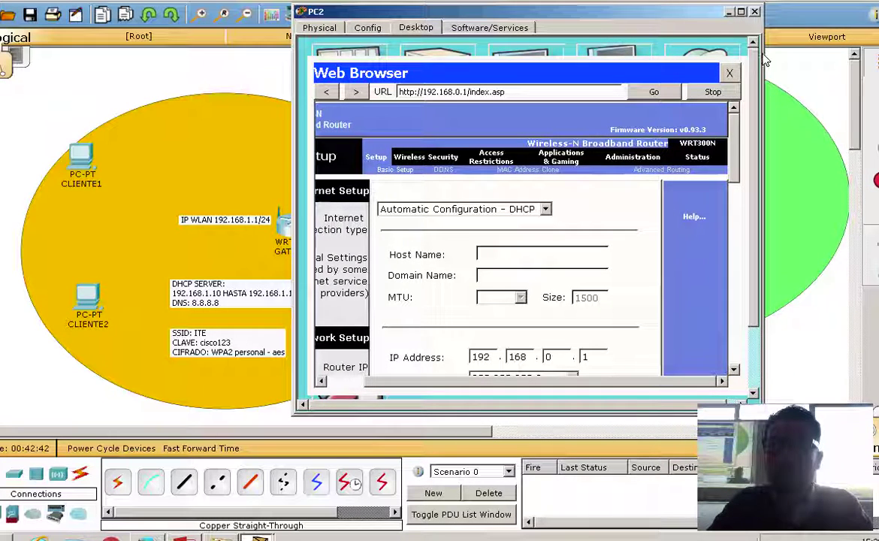
pyautogui.moveTo(760, 150); pyautogui.dragTo(856, 150)
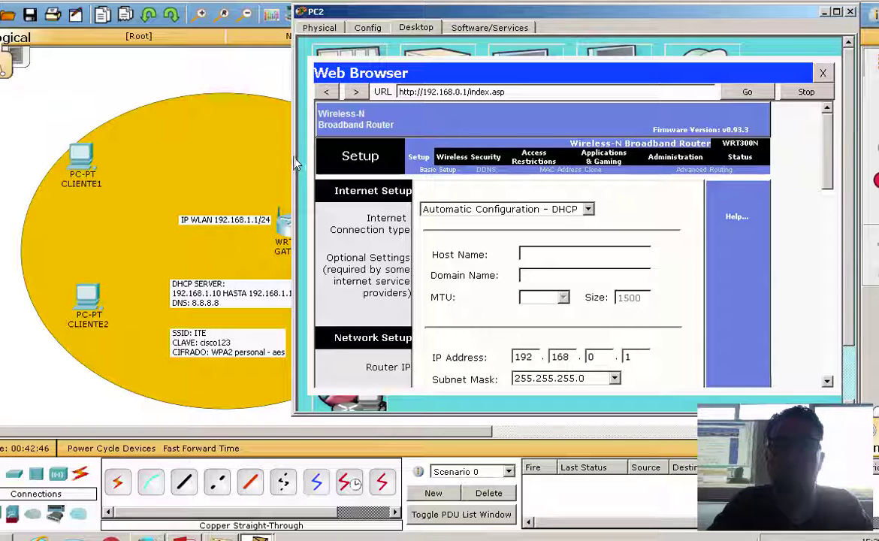
pyautogui.moveTo(293, 181); pyautogui.dragTo(196, 180)
pyautogui.moveTo(360, 11); pyautogui.dragTo(323, 84)
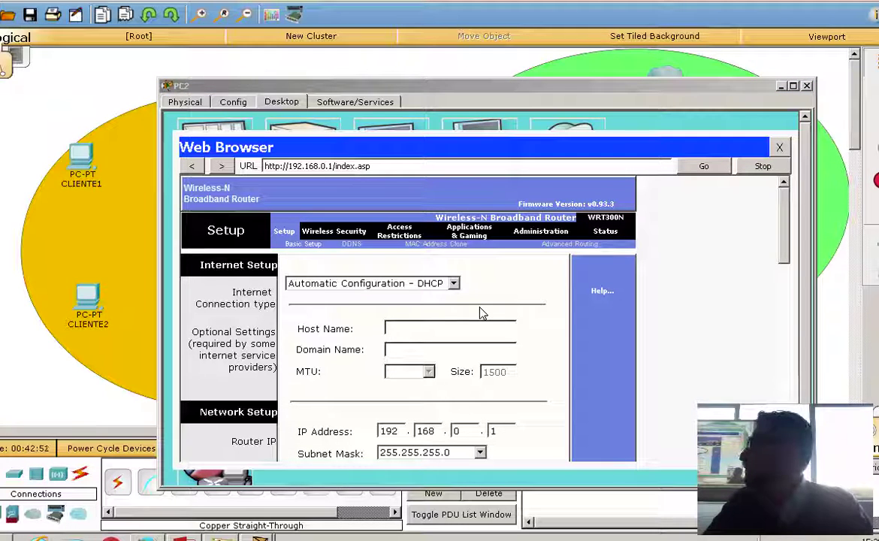
# Switch the Internet connection to Static IP with address 192.168.50.2.
pyautogui.click(412, 289)
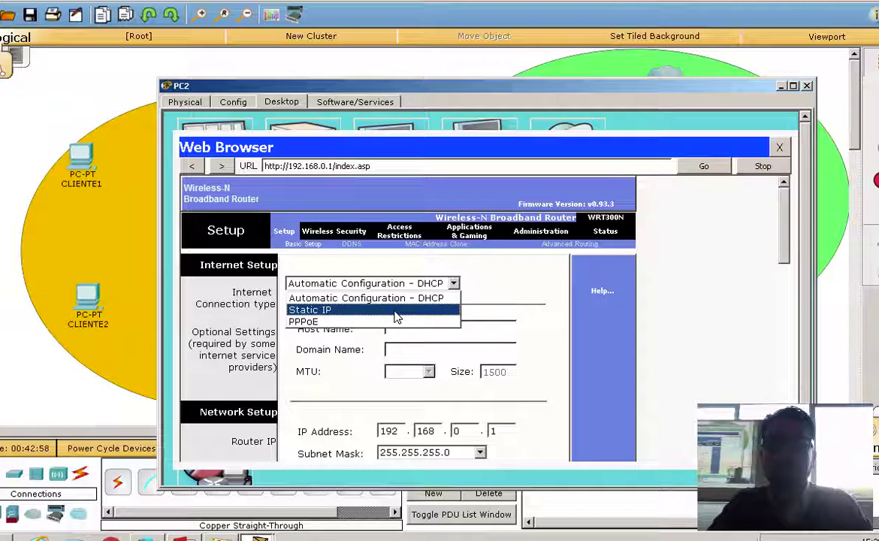
pyautogui.click(396, 315)
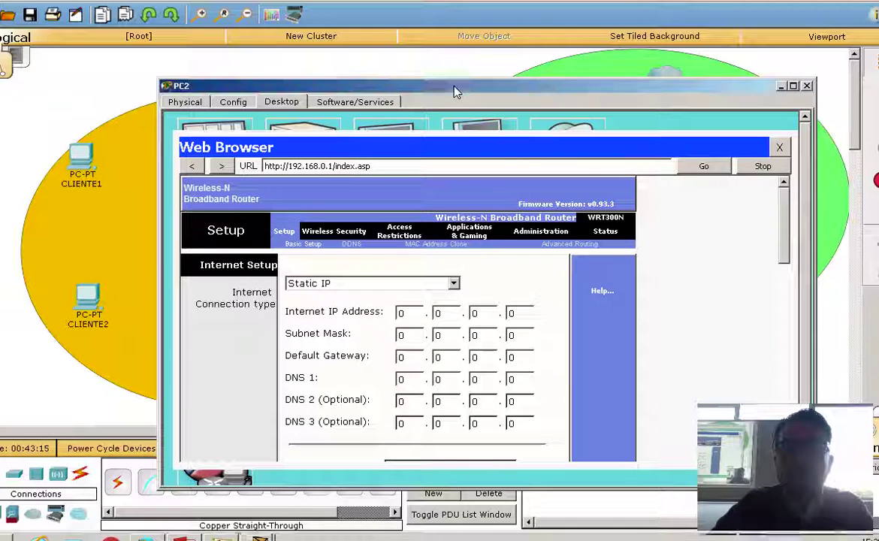
pyautogui.moveTo(415, 83); pyautogui.dragTo(415, 240)
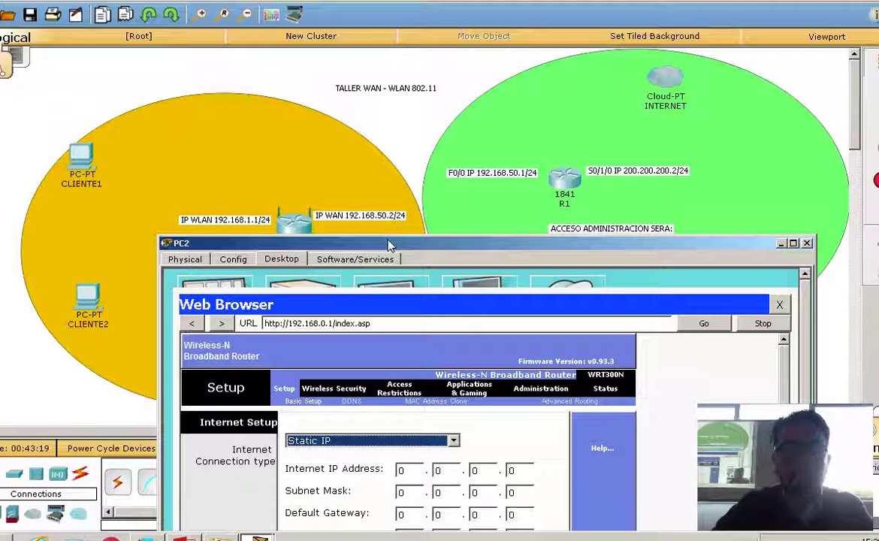
pyautogui.moveTo(392, 242); pyautogui.dragTo(392, 21)
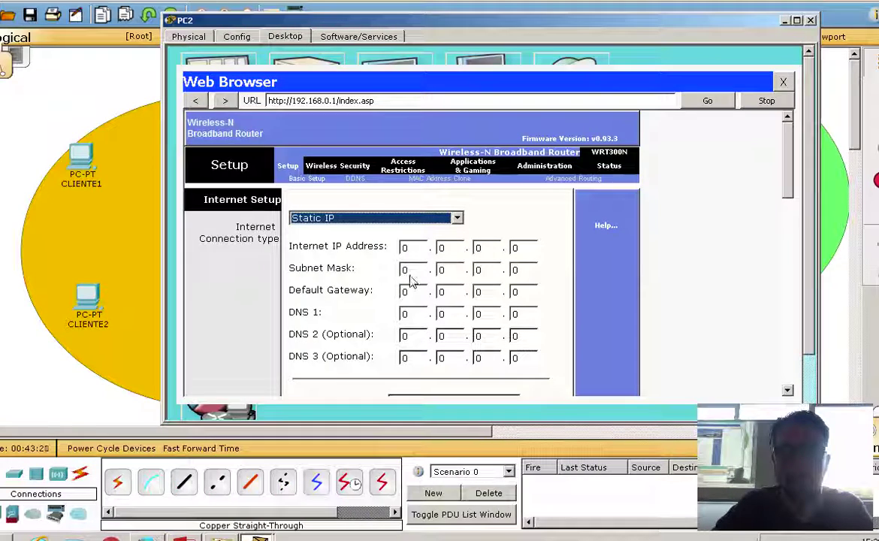
pyautogui.click(415, 247)
pyautogui.write('192')
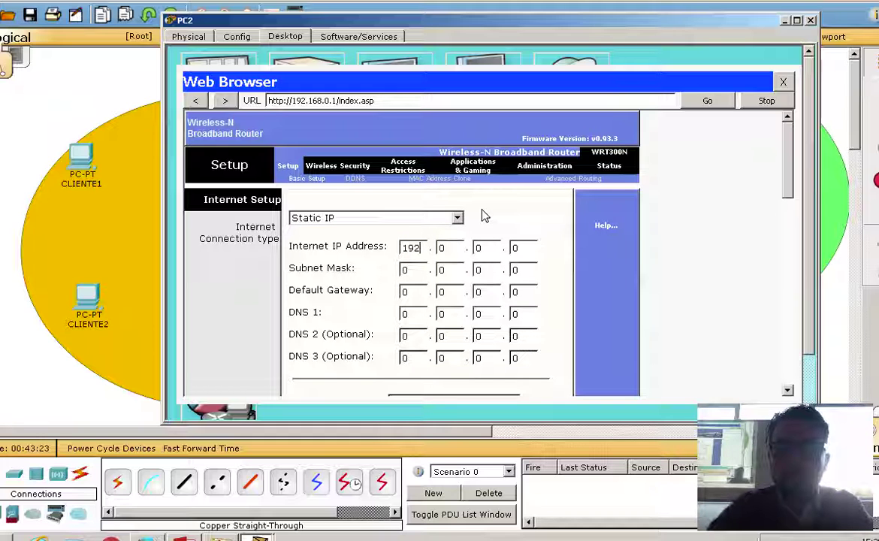
pyautogui.press('Tab')
pyautogui.write('168')
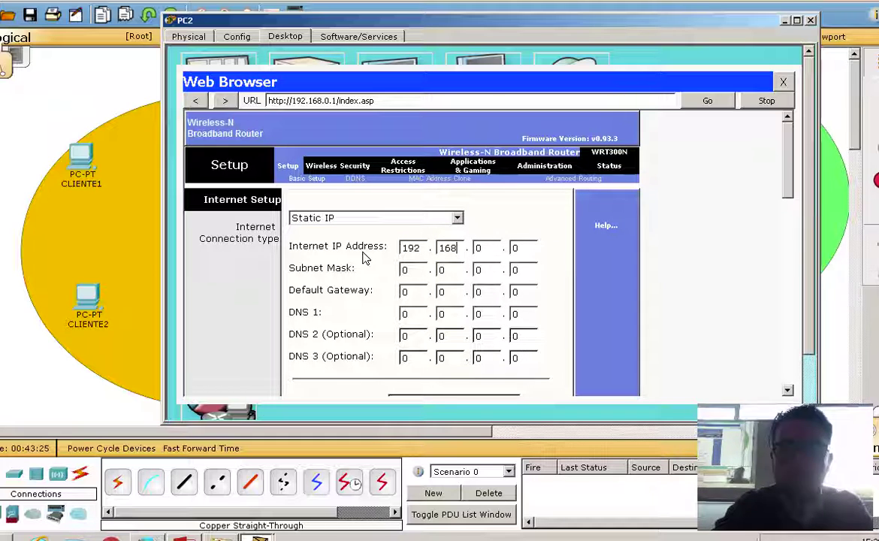
pyautogui.press('Tab')
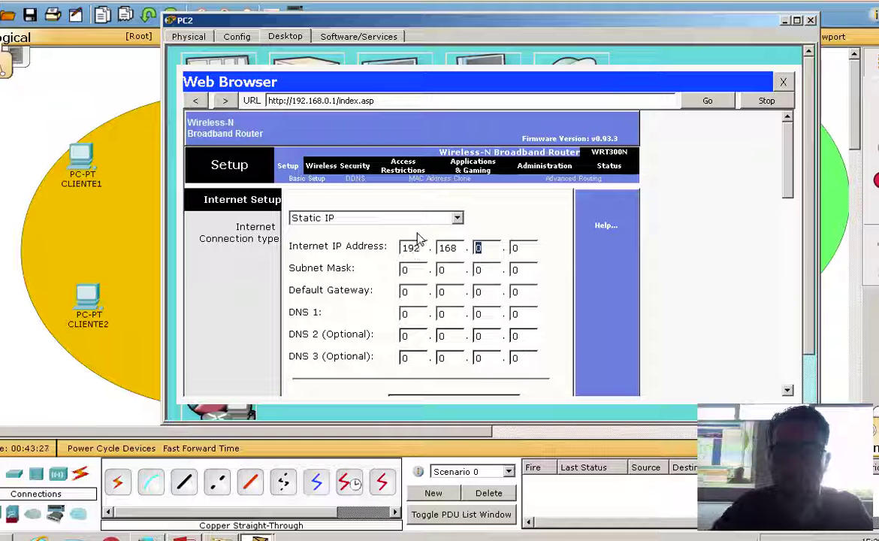
pyautogui.write('50')
pyautogui.press('Tab')
pyautogui.write('2')
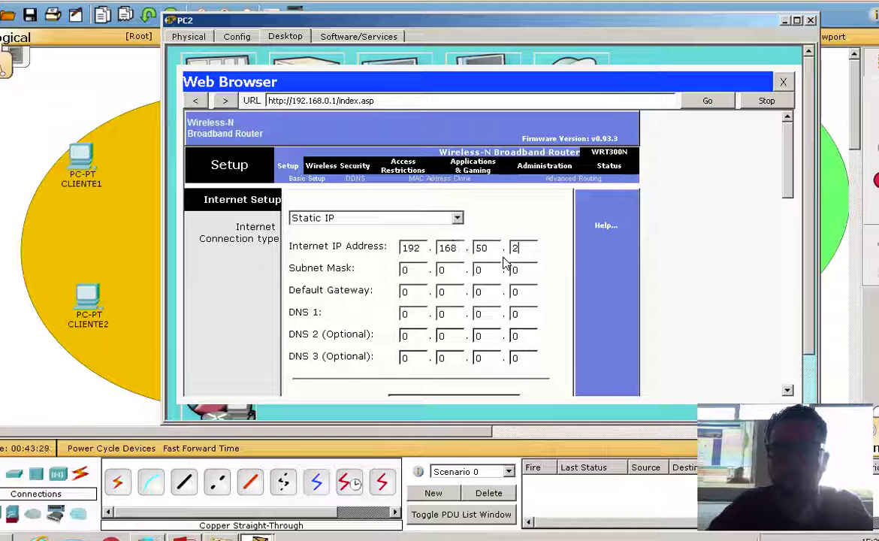
# Enter subnet mask 255.255.255.0 for the static Internet connection.
pyautogui.click(419, 275)
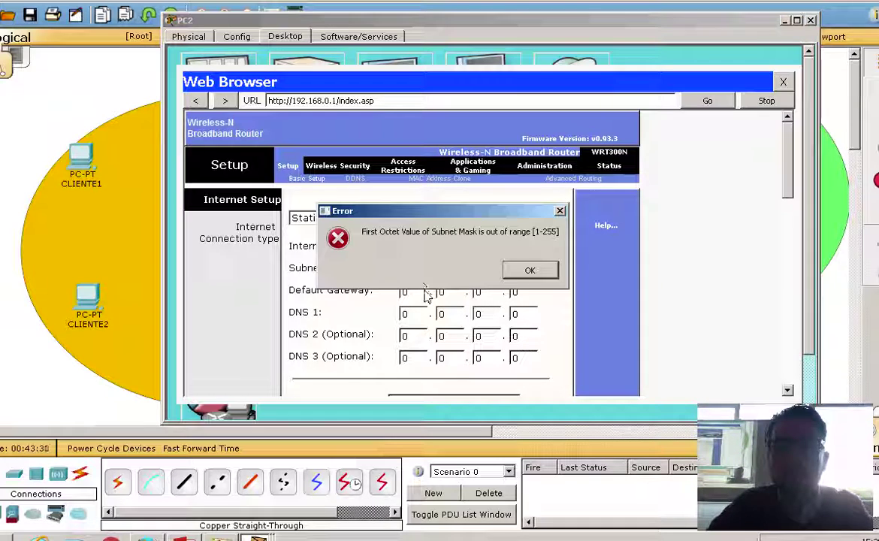
pyautogui.click(529, 269)
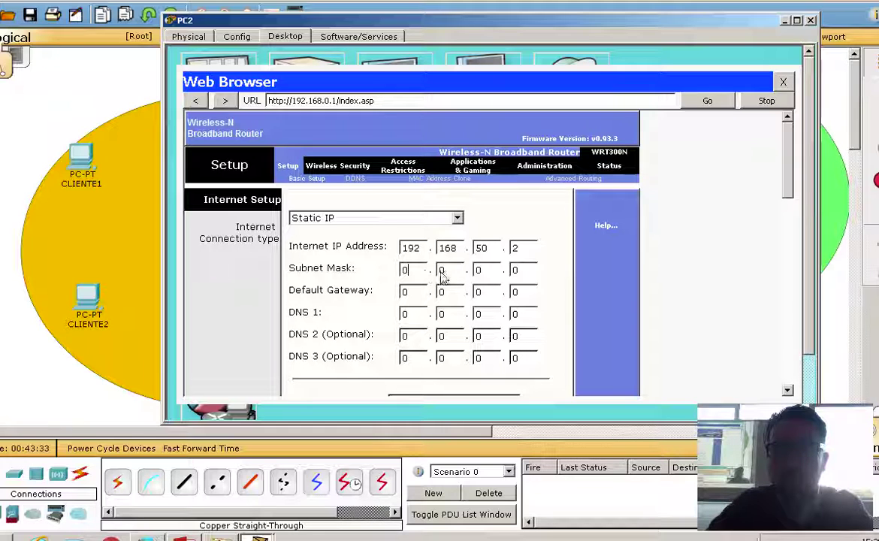
pyautogui.doubleClick(413, 277)
pyautogui.write('255')
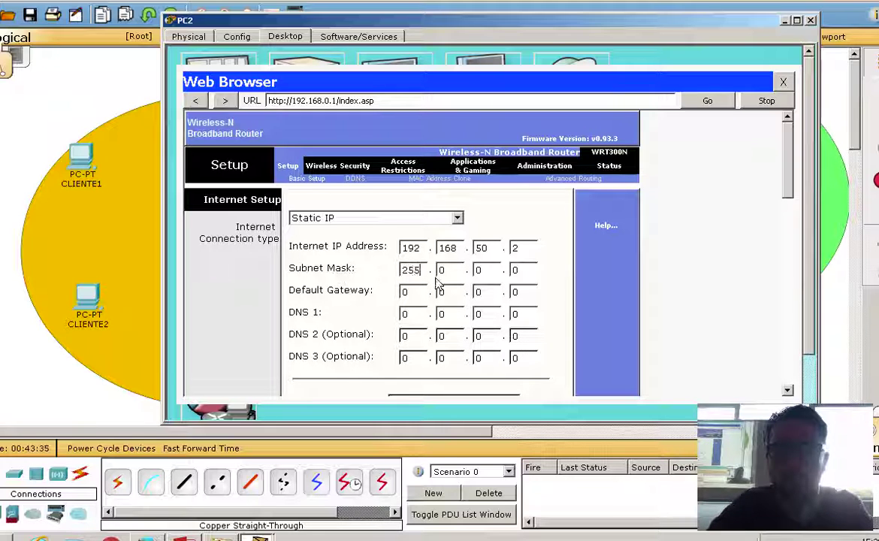
pyautogui.press('Tab')
pyautogui.write('255')
pyautogui.press('Tab')
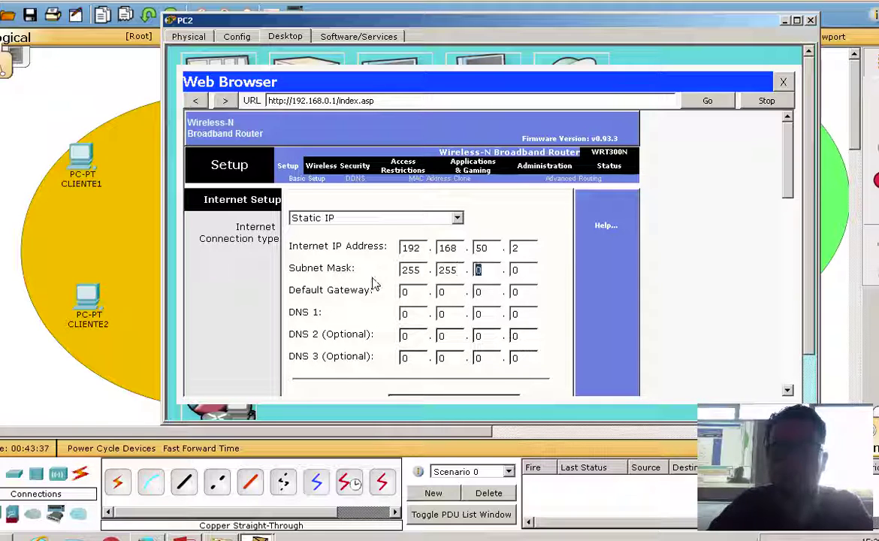
pyautogui.write('255')
pyautogui.click(526, 272)
pyautogui.click(528, 295)
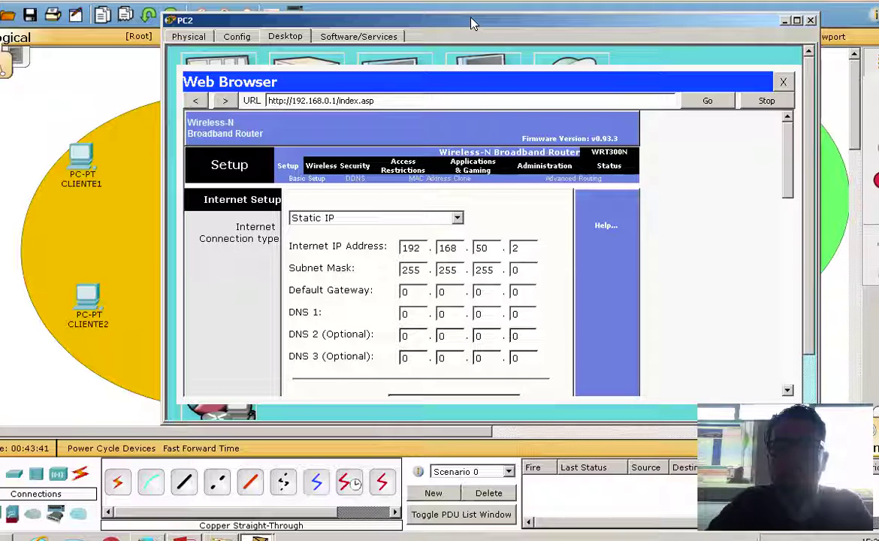
# Fill the four Default Gateway octets with 192.168.50.1.
pyautogui.moveTo(470, 23); pyautogui.dragTo(493, 283)
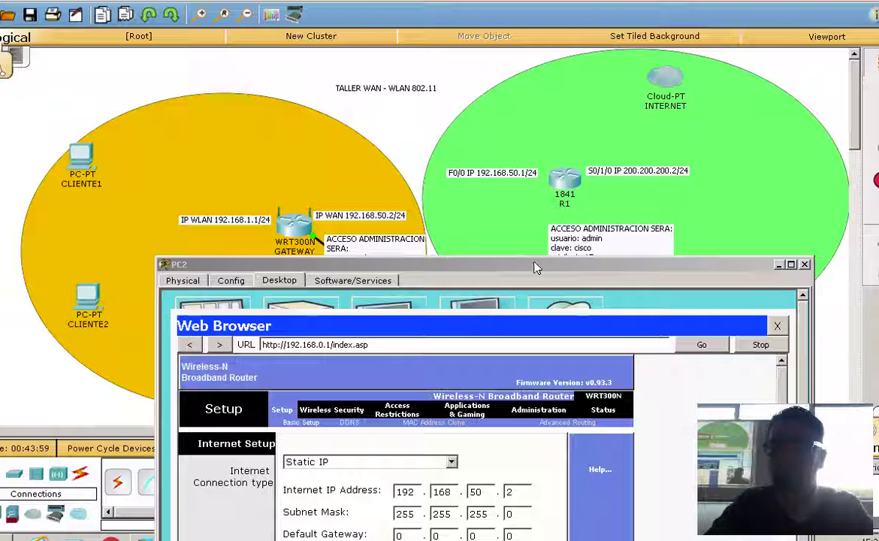
pyautogui.moveTo(477, 263); pyautogui.dragTo(525, 31)
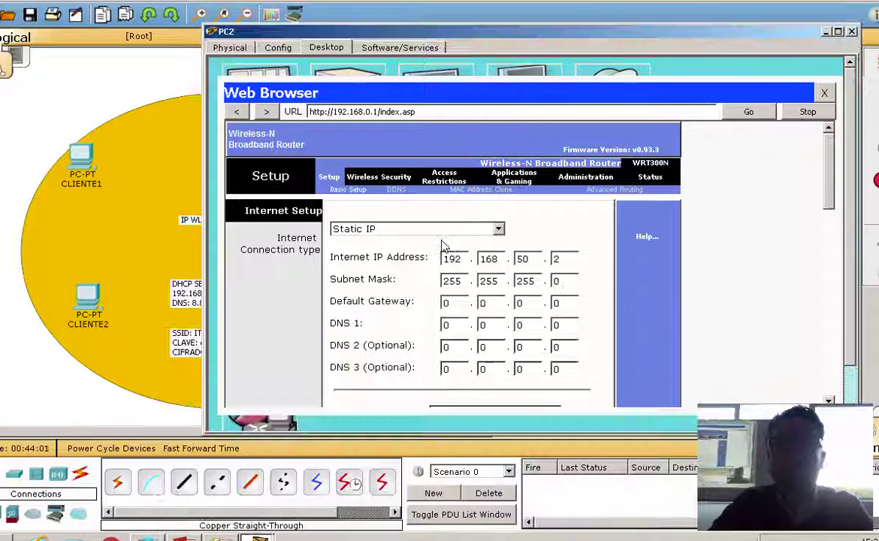
pyautogui.doubleClick(444, 302)
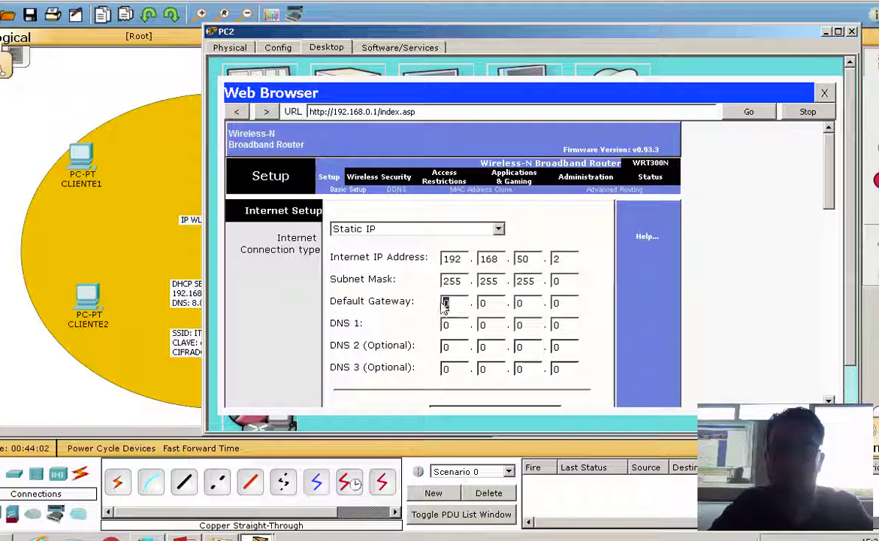
pyautogui.write('192')
pyautogui.doubleClick(483, 303)
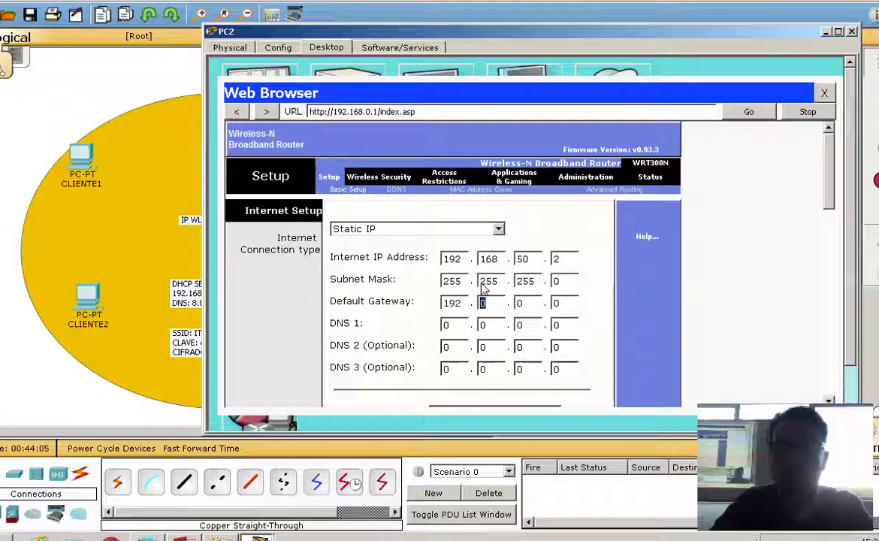
pyautogui.write('168')
pyautogui.doubleClick(522, 303)
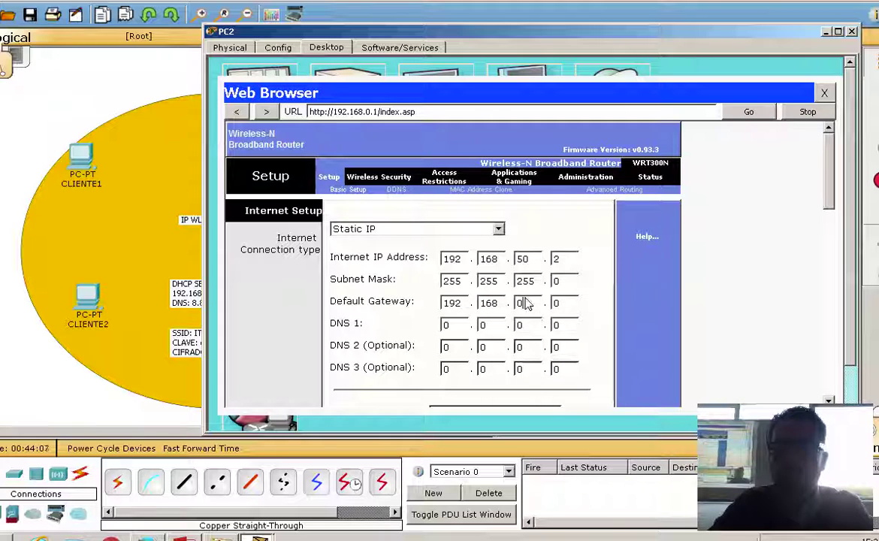
pyautogui.write('50')
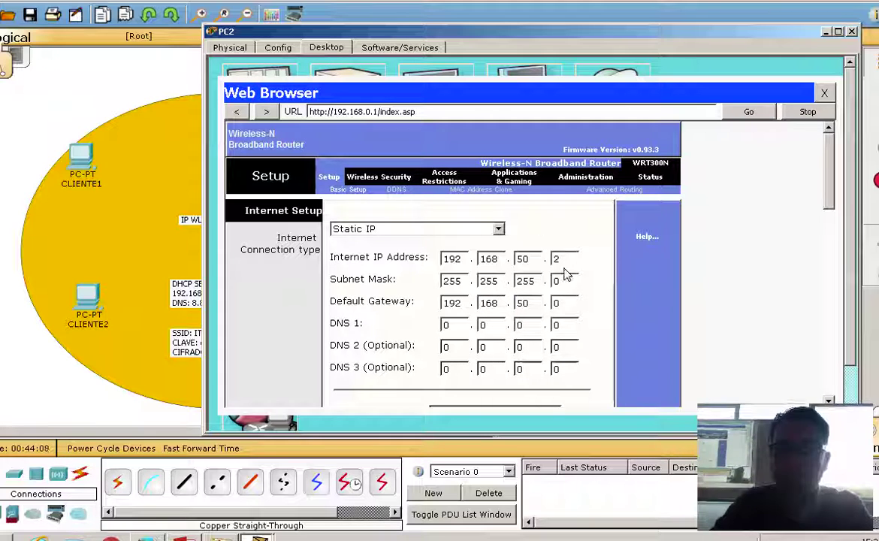
pyautogui.doubleClick(556, 304)
pyautogui.write('1')
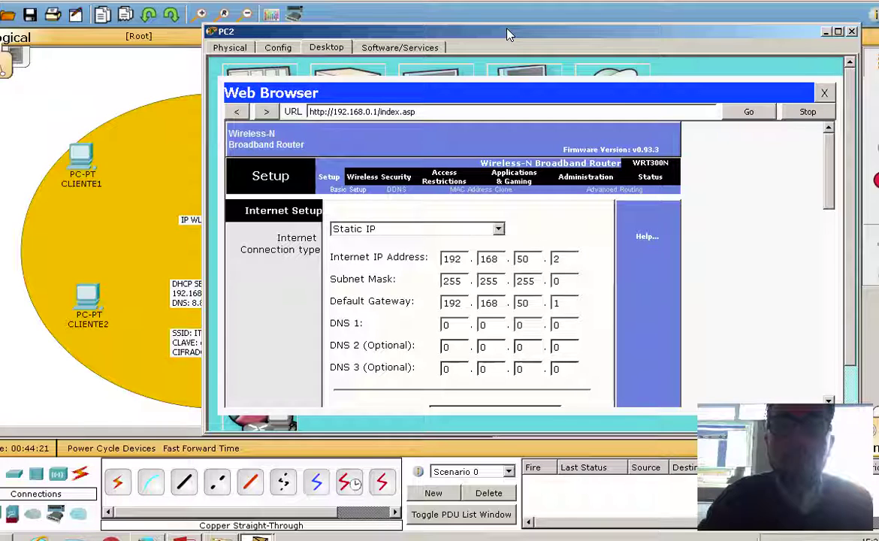
# Enter 8.8.8.8 as the DNS 1 server in the router's Internet Setup.
pyautogui.moveTo(507, 34); pyautogui.dragTo(633, 432)
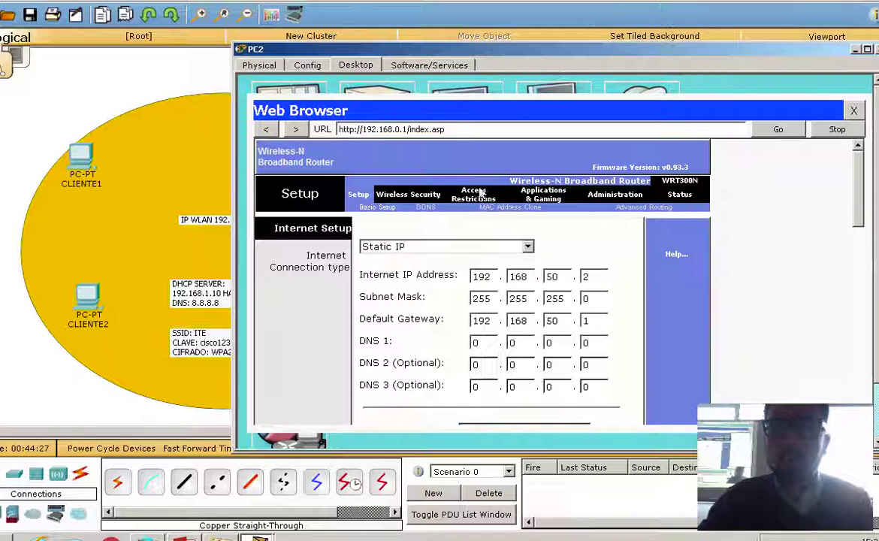
pyautogui.click(481, 343)
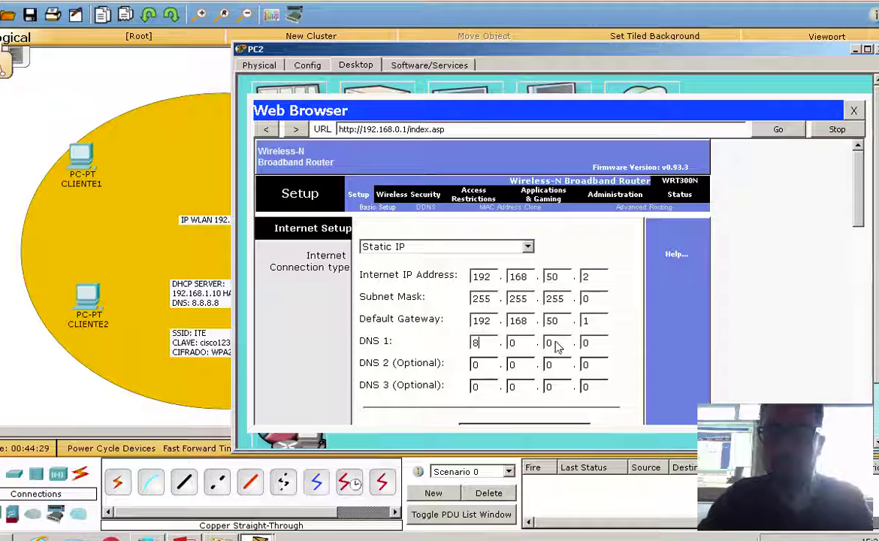
pyautogui.write('8')
pyautogui.click(514, 344)
pyautogui.write('8')
pyautogui.click(552, 344)
pyautogui.write('8')
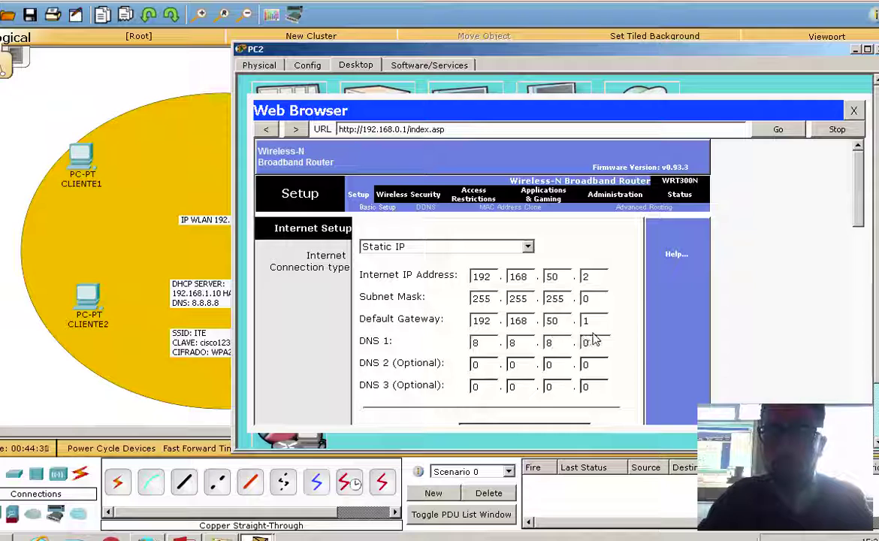
pyautogui.click(589, 344)
pyautogui.write('8')
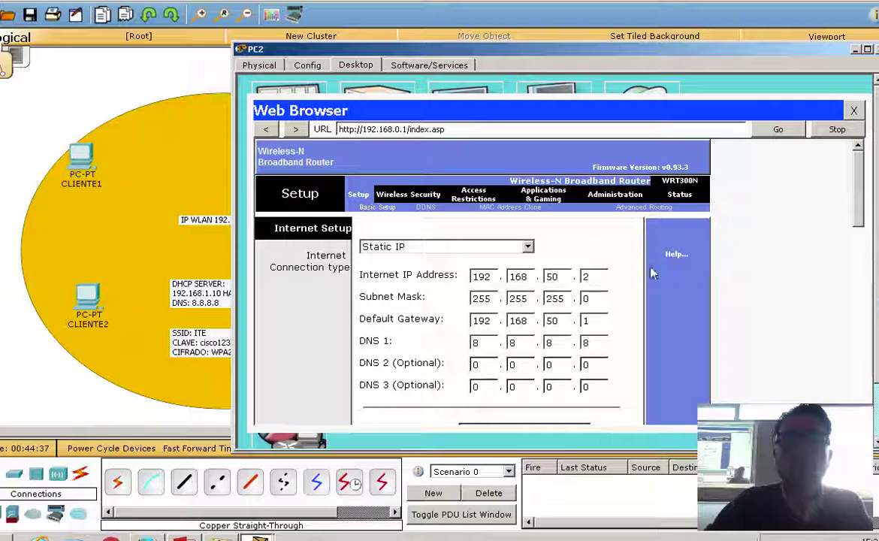
# Save the Internet Setup settings and confirm with Continue.
pyautogui.moveTo(583, 49); pyautogui.dragTo(669, 308)
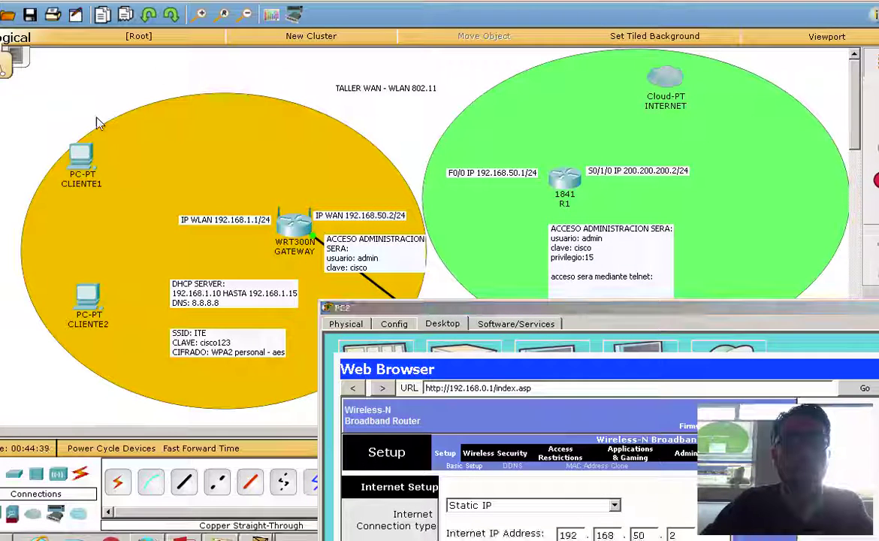
pyautogui.click(85, 149)
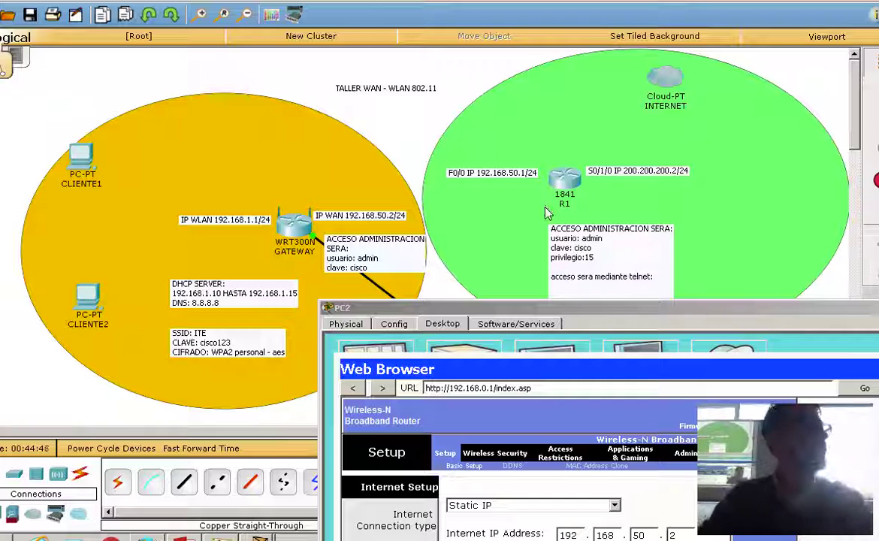
pyautogui.moveTo(601, 314); pyautogui.dragTo(449, 23)
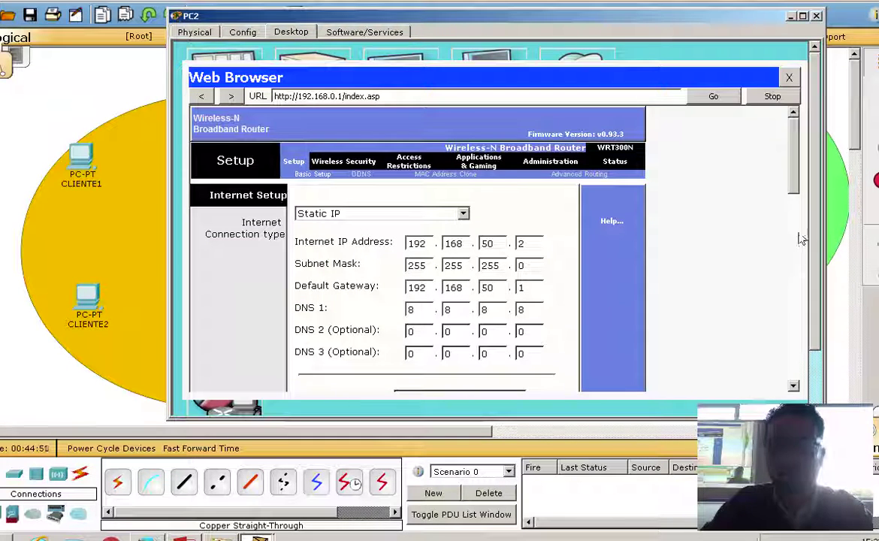
pyautogui.scroll(-10, 730, 164)
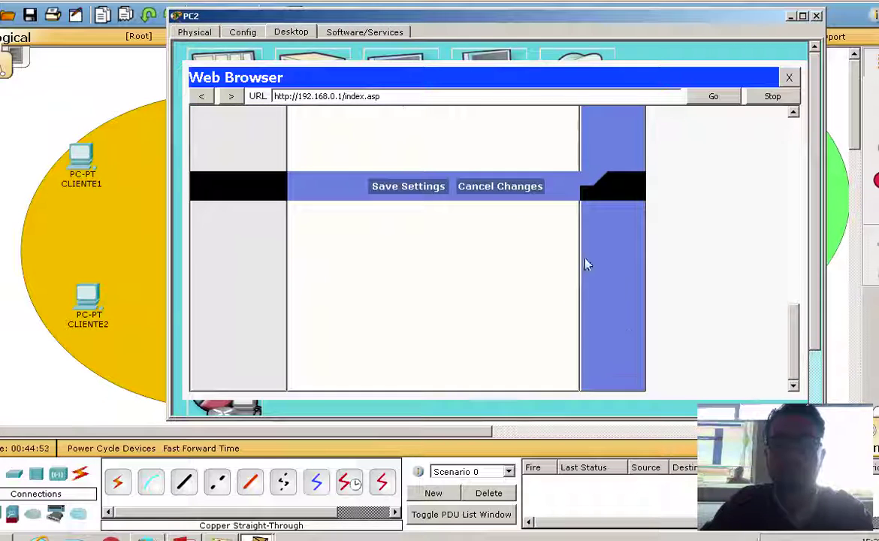
pyautogui.click(410, 188)
pyautogui.click(483, 159)
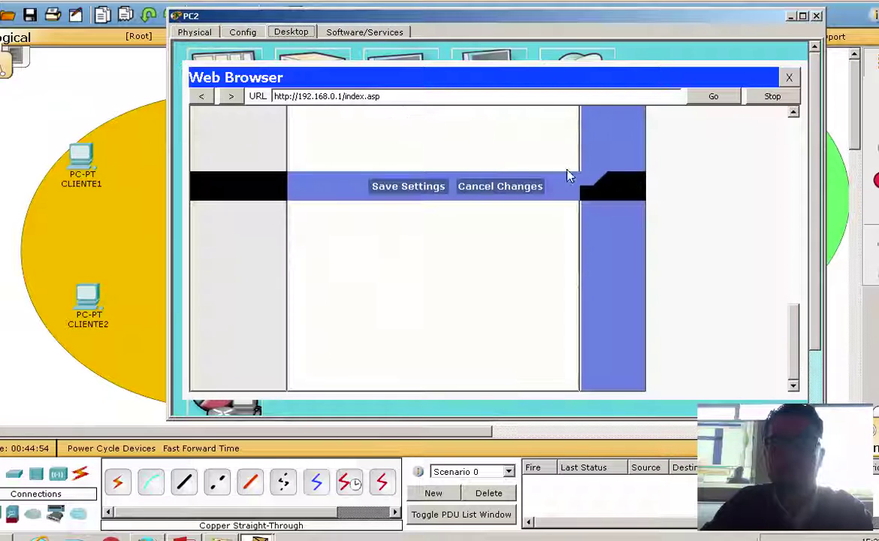
pyautogui.click(395, 188)
pyautogui.click(487, 158)
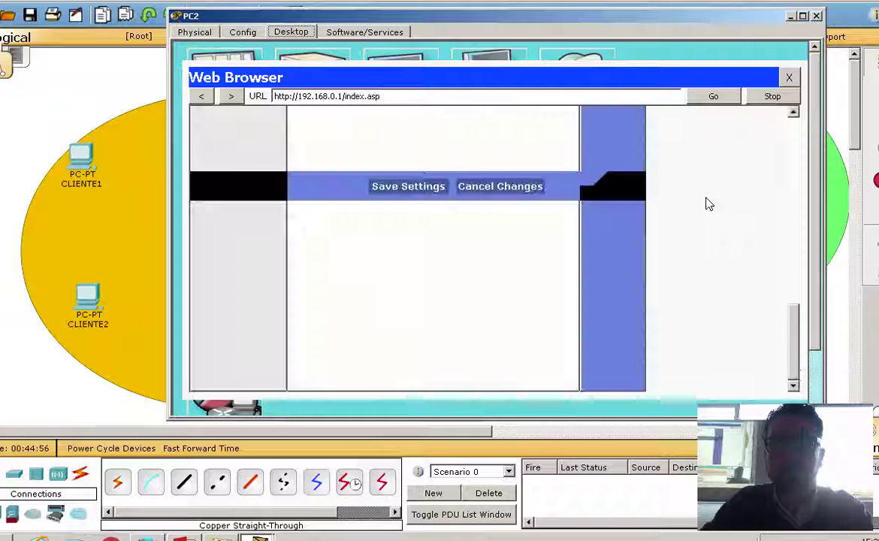
pyautogui.scroll(10, 786, 235)
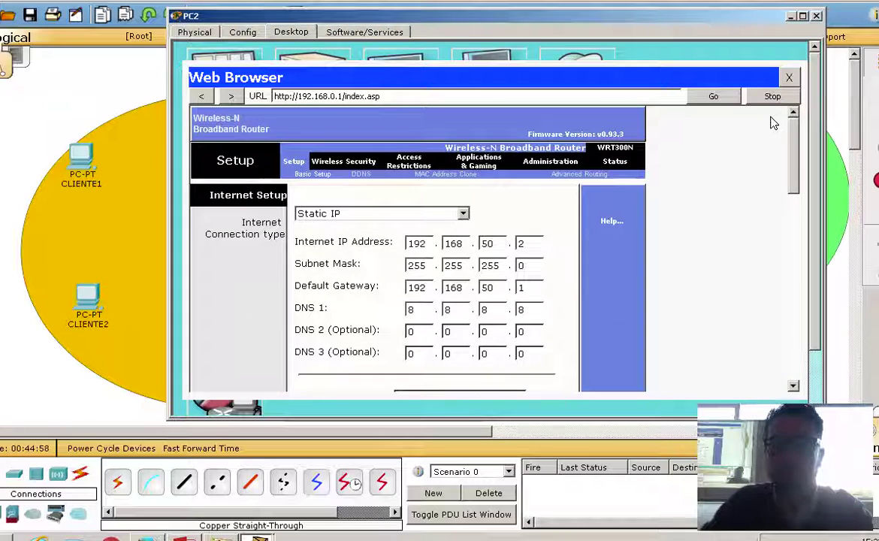
pyautogui.scroll(-1, 781, 162)
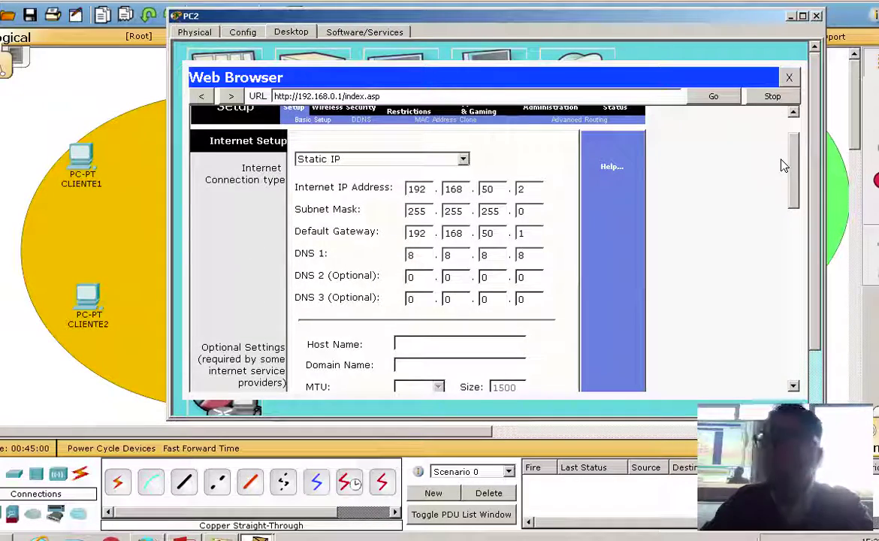
pyautogui.scroll(-1, 792, 190)
pyautogui.scroll(-1, 792, 190)
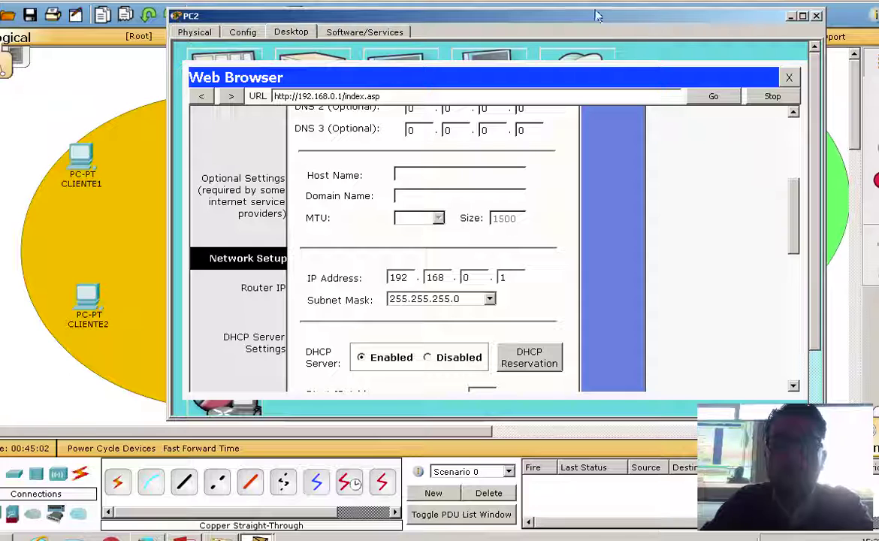
pyautogui.moveTo(746, 90); pyautogui.dragTo(878, 163)
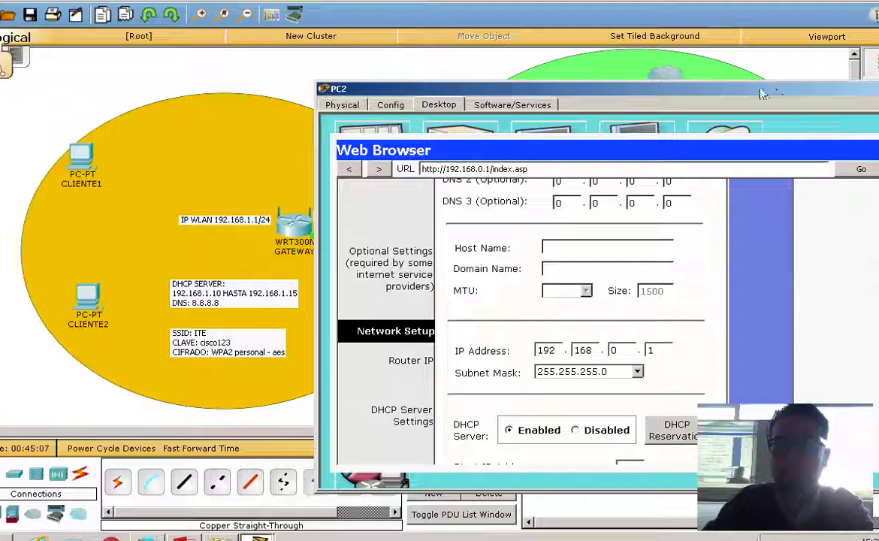
# Change the router's Network Setup IP from 192.168.0.1 to 192.168.1.1.
pyautogui.moveTo(599, 88); pyautogui.dragTo(675, 48)
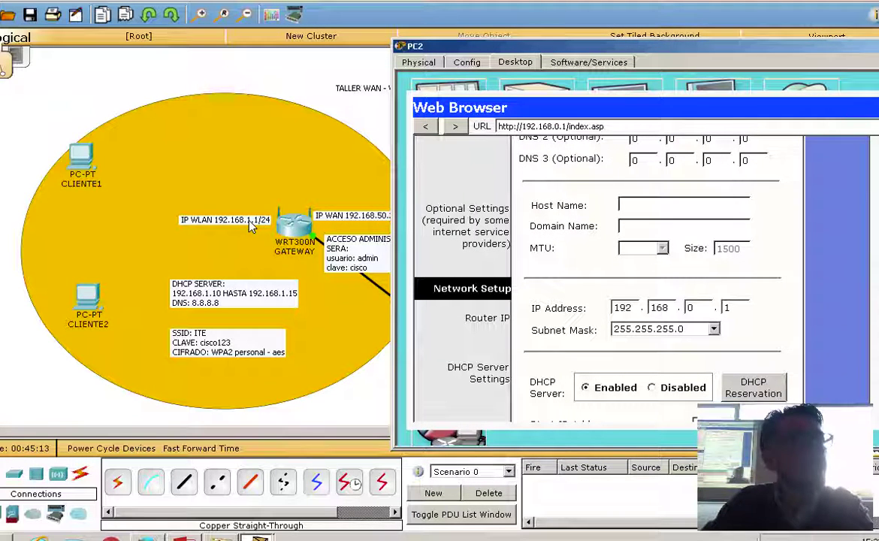
pyautogui.doubleClick(660, 308)
pyautogui.press('Tab')
pyautogui.write('1')
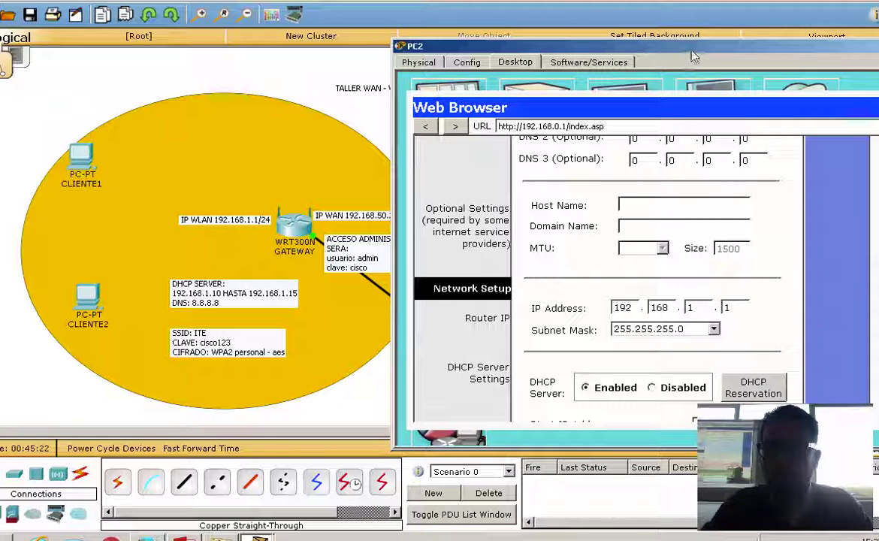
pyautogui.moveTo(691, 51); pyautogui.dragTo(650, 32)
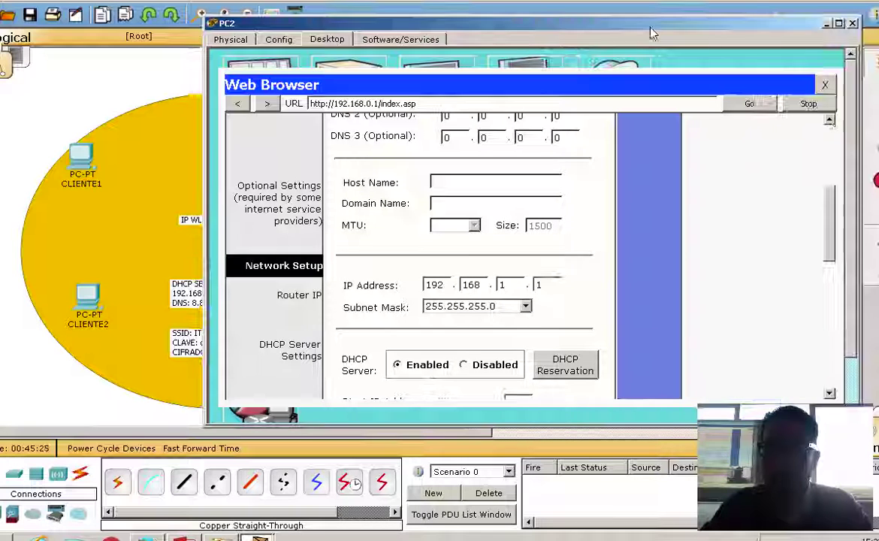
pyautogui.moveTo(829, 225); pyautogui.dragTo(829, 396)
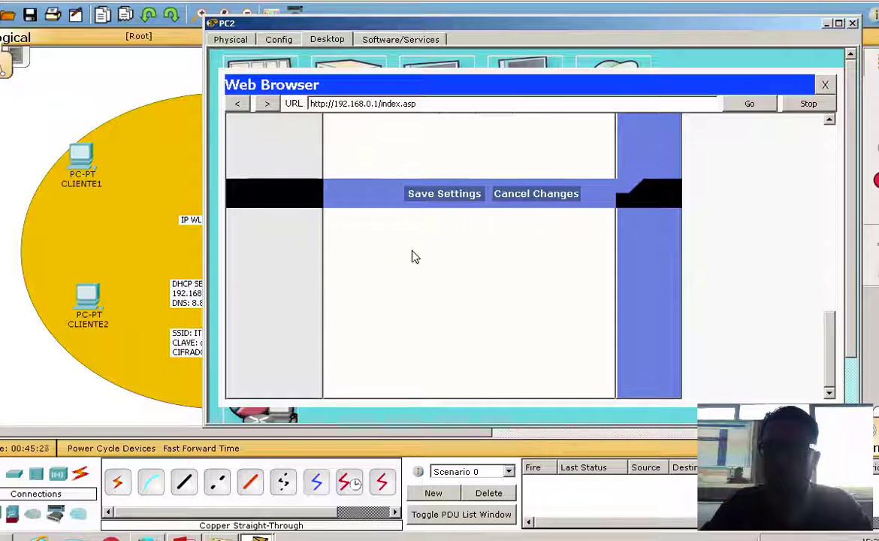
# Save the new router IP address 192.168.1.1.
pyautogui.click(431, 196)
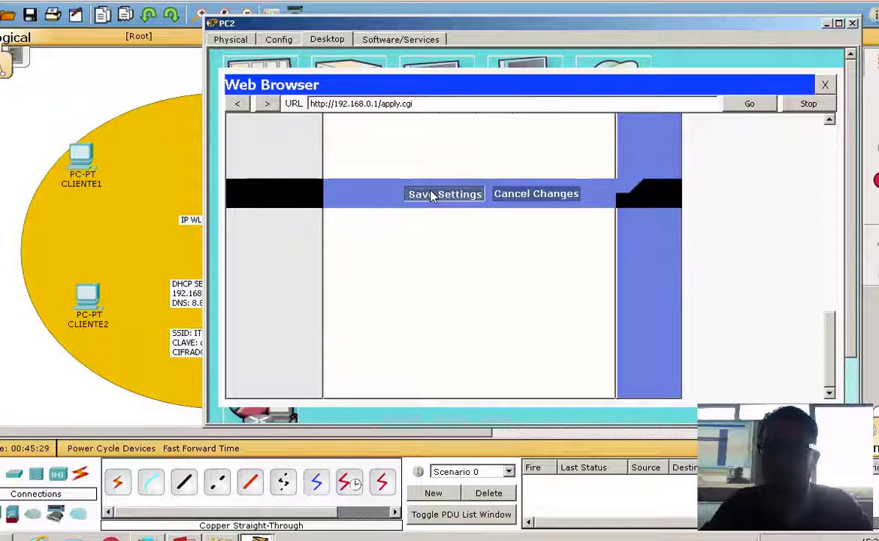
pyautogui.moveTo(830, 327); pyautogui.dragTo(802, 171)
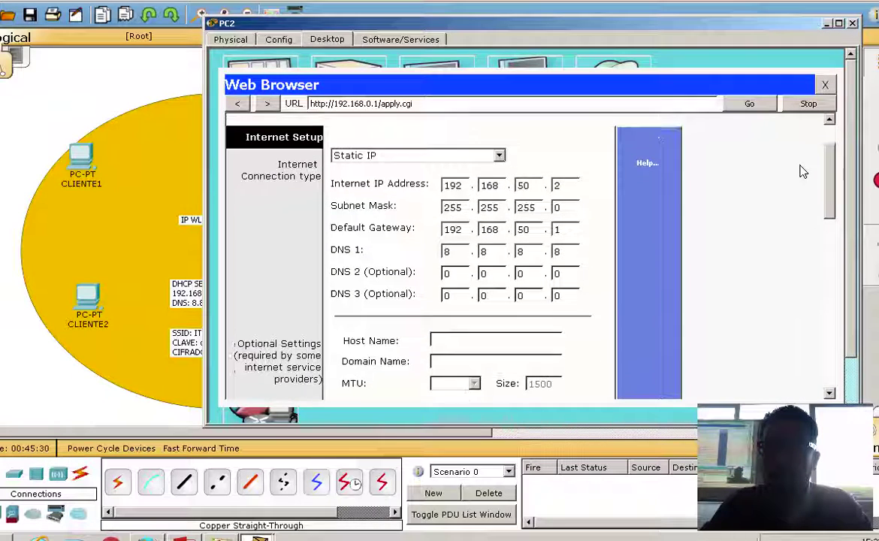
pyautogui.scroll(-5, 803, 180)
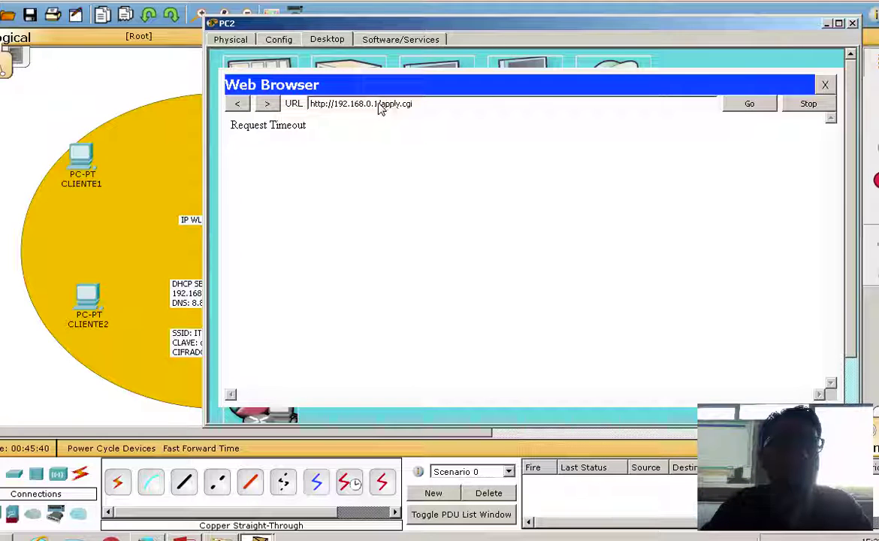
pyautogui.click(371, 105)
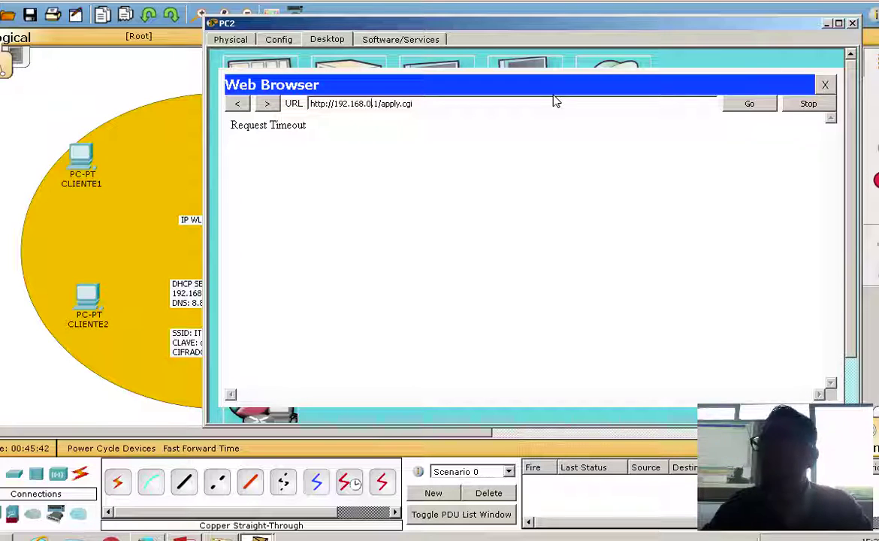
pyautogui.press('BackSpace')
pyautogui.write('1')
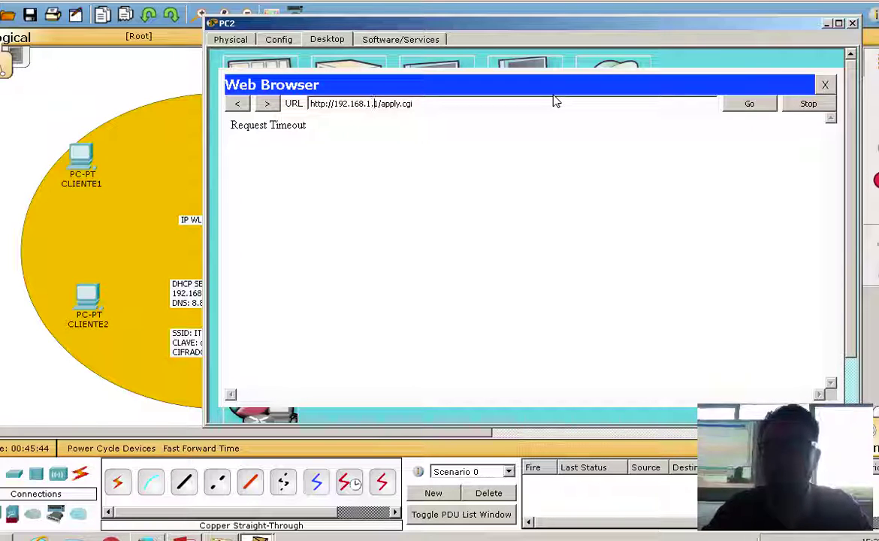
pyautogui.press('End')
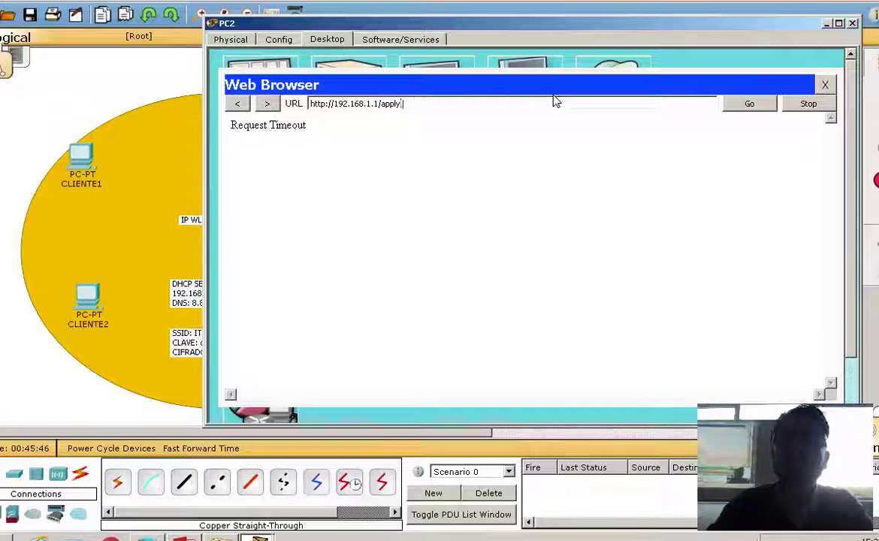
pyautogui.press('BackSpace')
pyautogui.press('BackSpace')
pyautogui.press('BackSpace')
pyautogui.press('BackSpace')
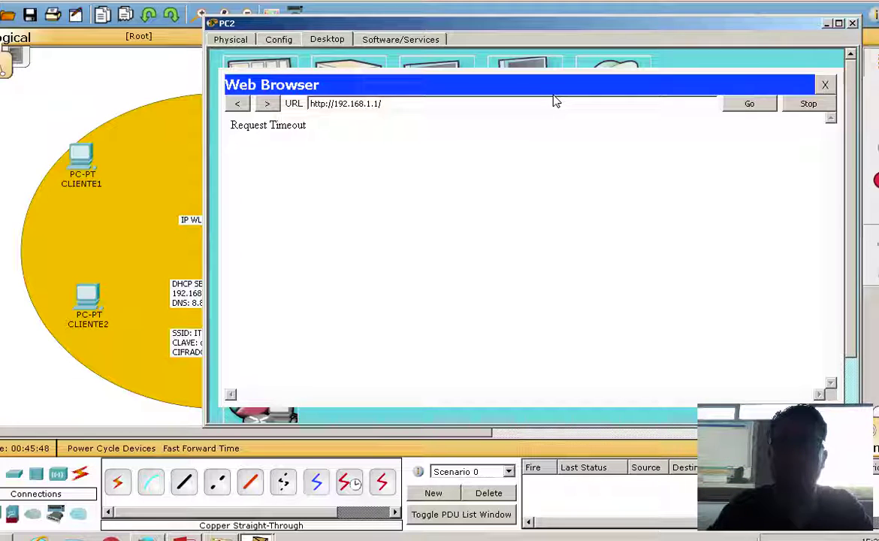
pyautogui.click(741, 104)
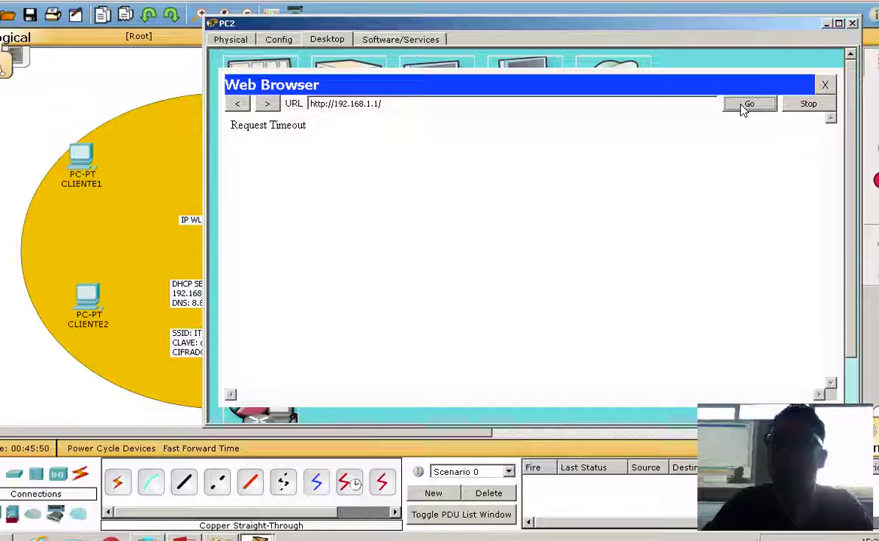
pyautogui.click(742, 107)
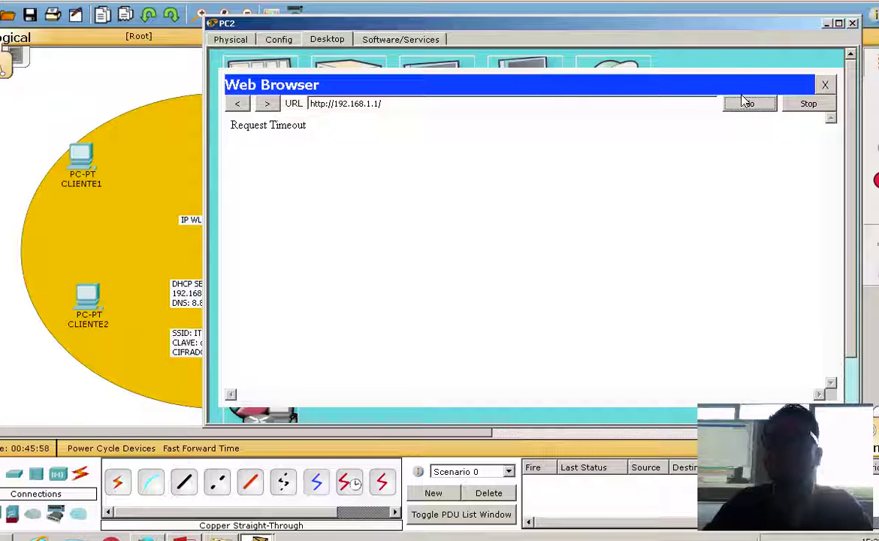
# Run ipconfig and ipconfig /renew on PC2, getting 192.168.1.100 with gateway 192.168.1.1, then close.
pyautogui.click(549, 68)
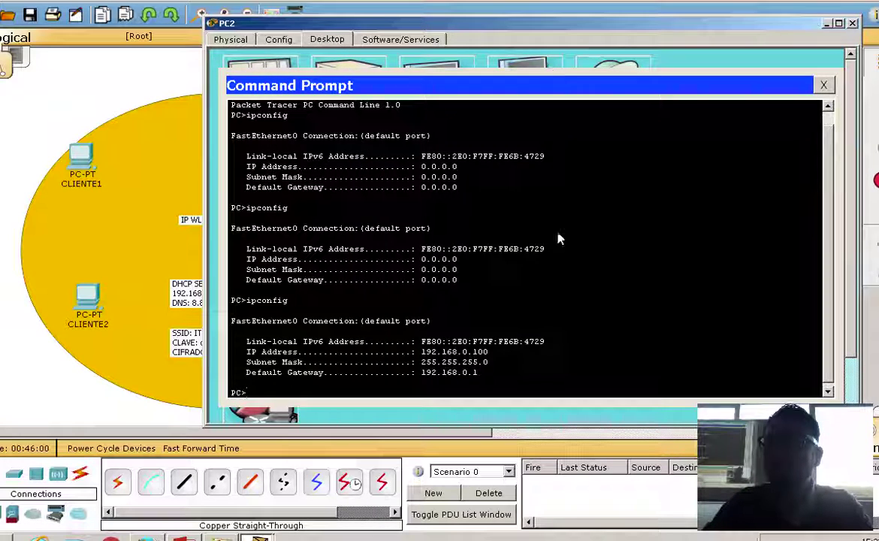
pyautogui.write('ipconfig')
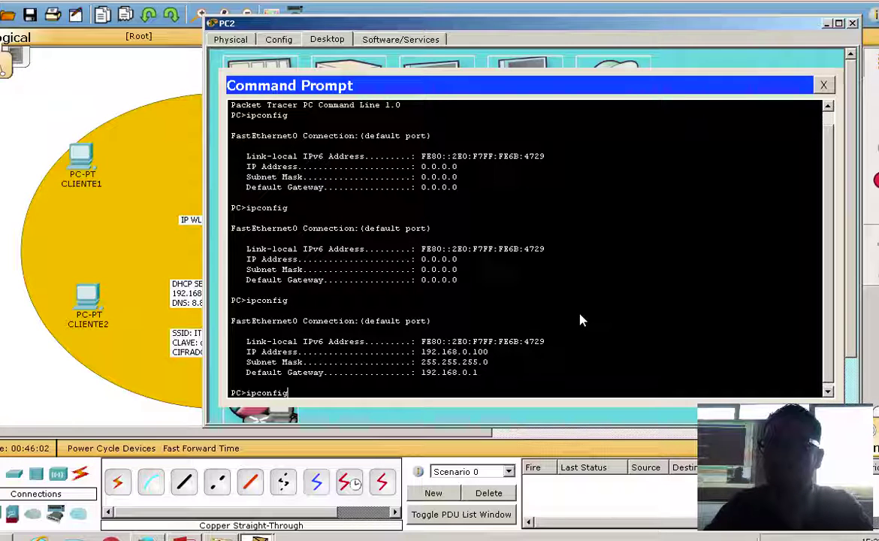
pyautogui.press('Return')
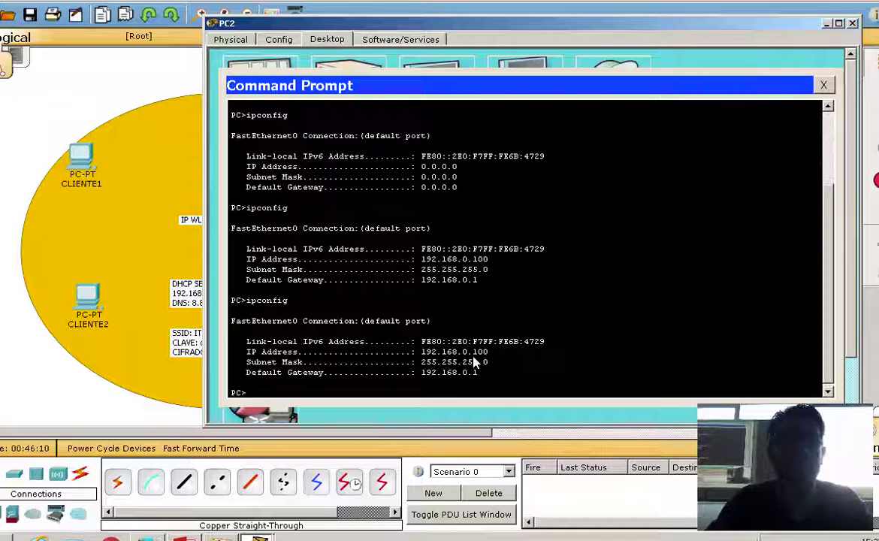
pyautogui.write('ipconfig ')
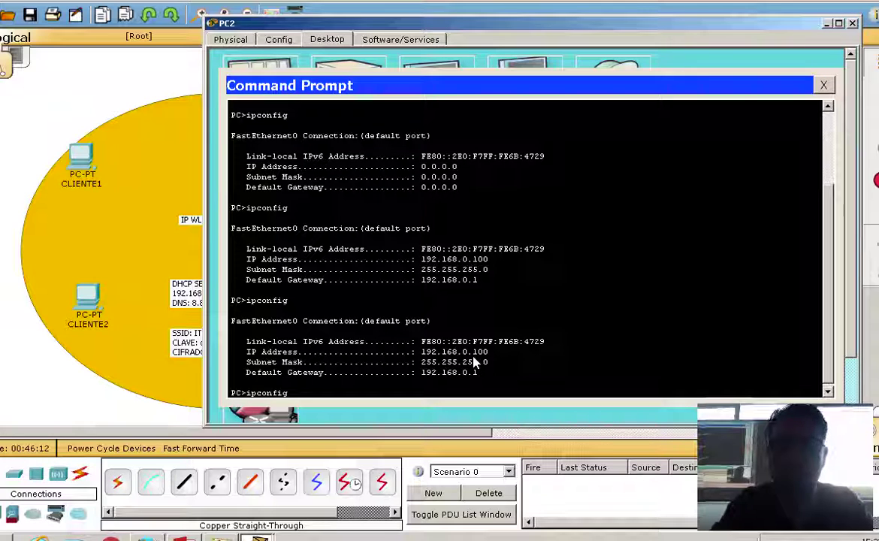
pyautogui.write('/r')
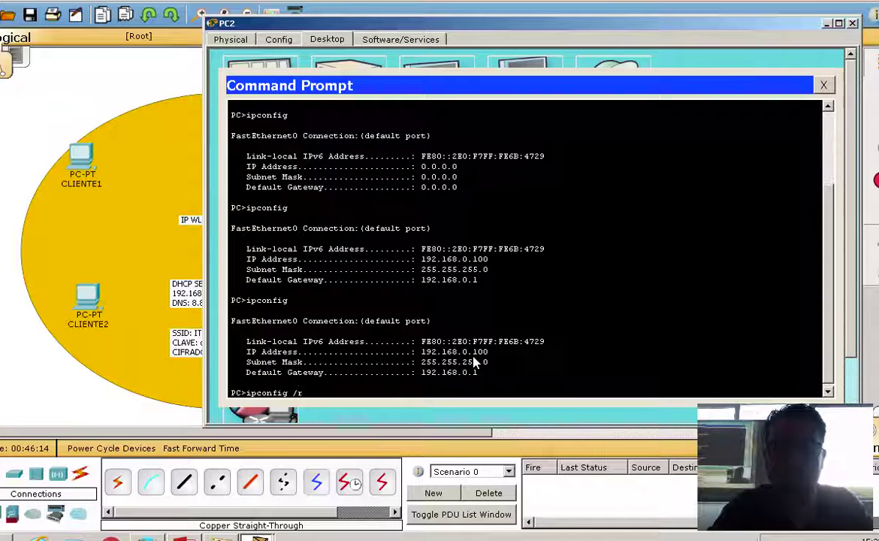
pyautogui.write('enew')
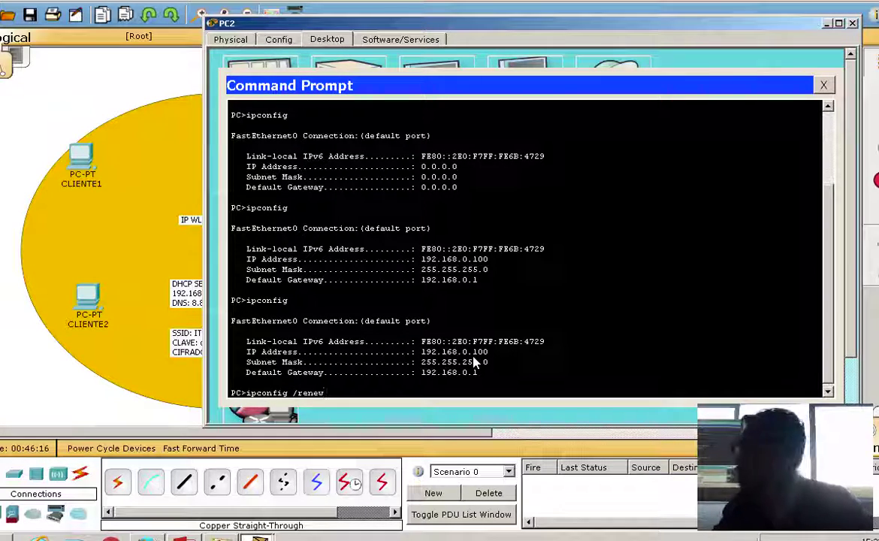
pyautogui.press('Return')
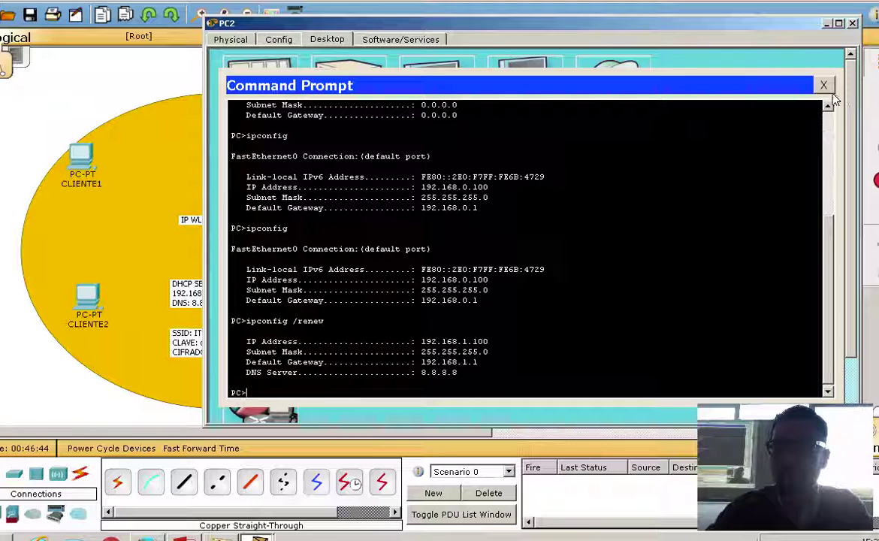
pyautogui.click(823, 84)
# Browse PC2 to 192.168.1.1 and log in with the router's user name and password.
pyautogui.click(612, 86)
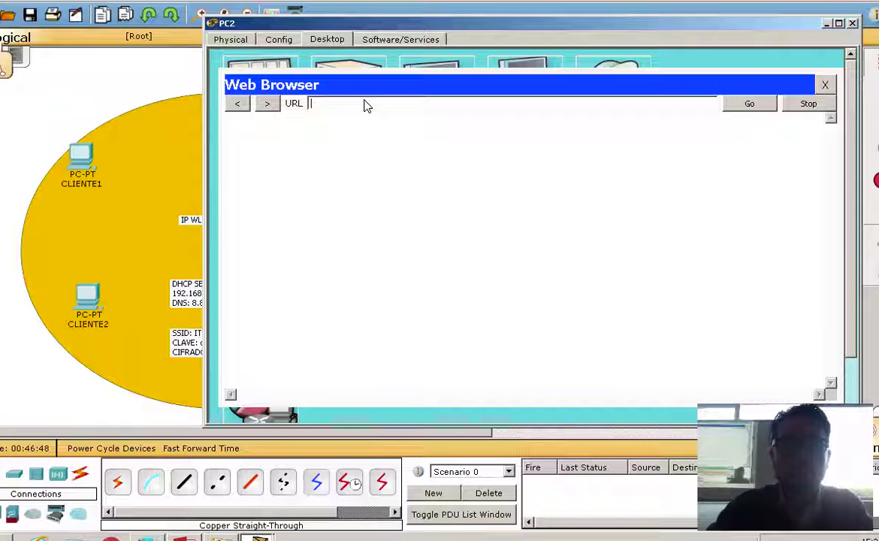
pyautogui.write('192.168')
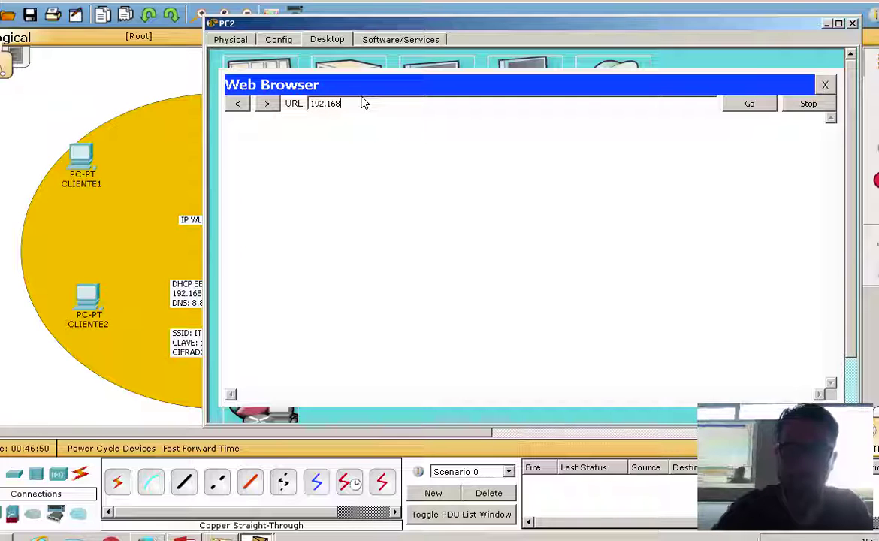
pyautogui.write('.1.1')
pyautogui.press('Return')
pyautogui.write('admo')
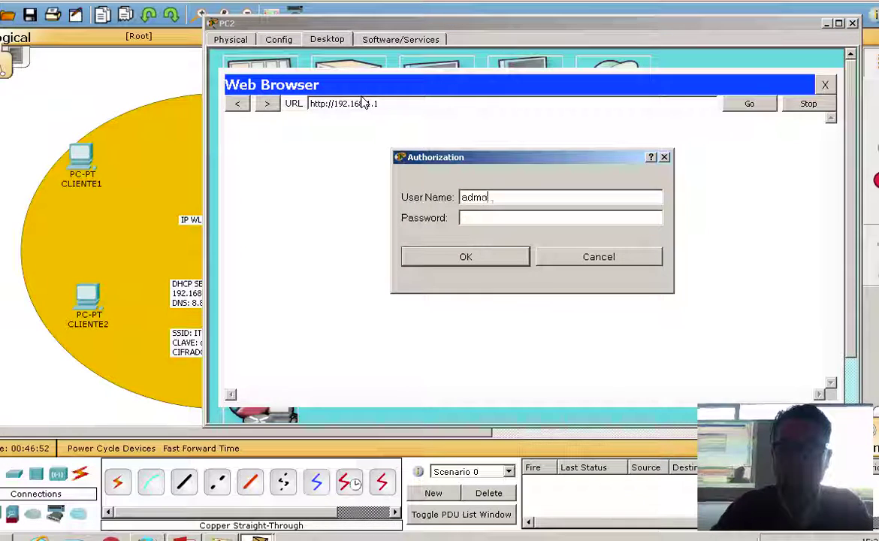
pyautogui.write('n')
pyautogui.press('Tab')
pyautogui.press('Tab')
pyautogui.press('Tab')
pyautogui.press('Tab')
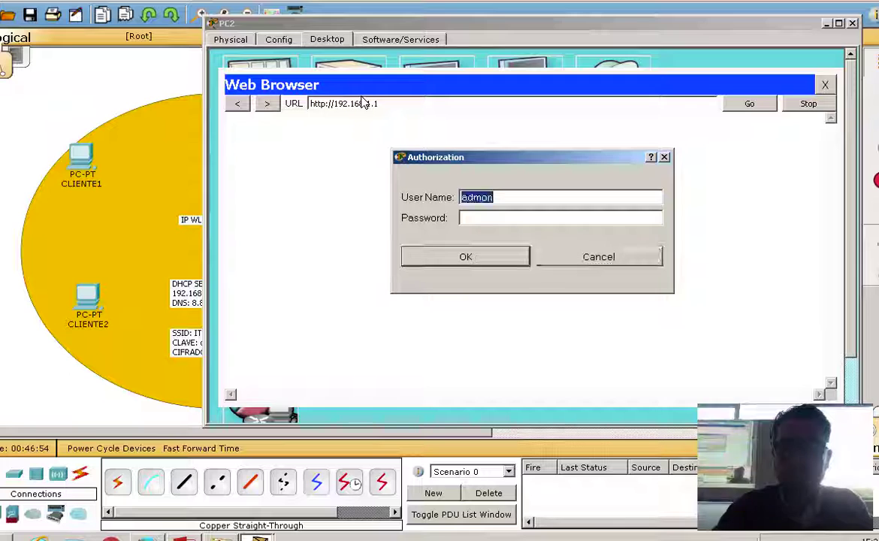
pyautogui.write('adm')
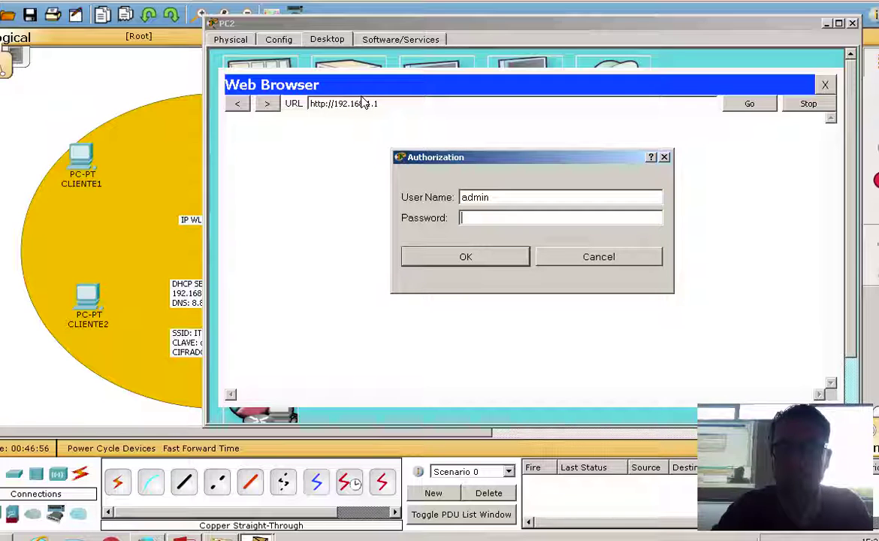
pyautogui.press('Tab')
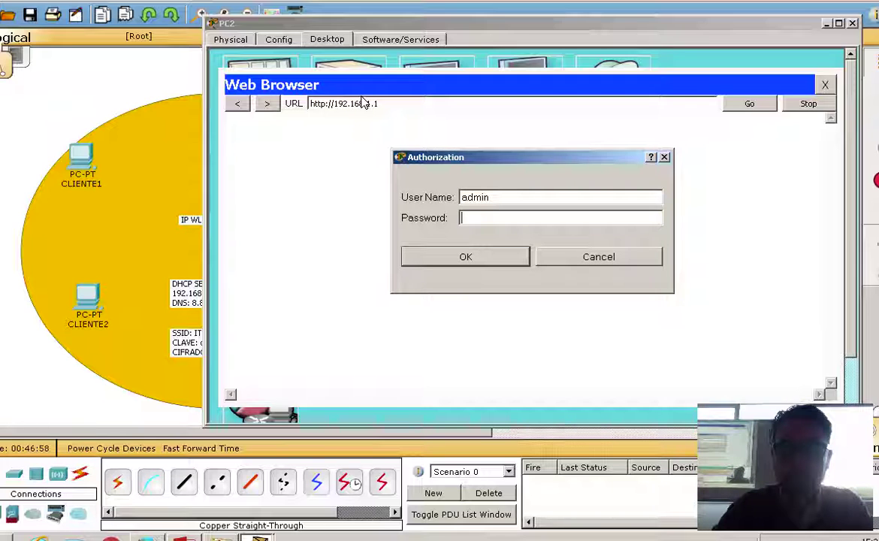
pyautogui.write('admin')
pyautogui.press('Return')
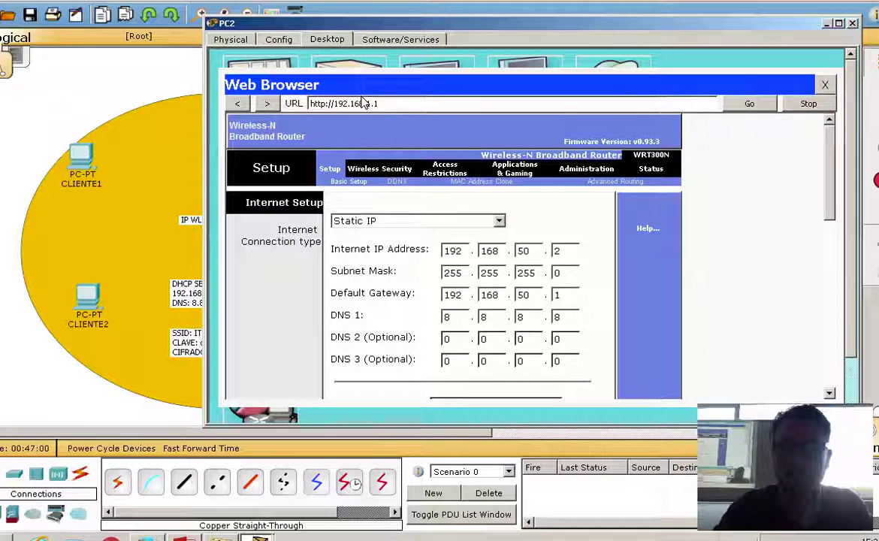
# Set DHCP start address 192.168.1.10, maximum 6 users and static DNS 1 8.8.8.8.
pyautogui.moveTo(828, 151); pyautogui.dragTo(839, 284)
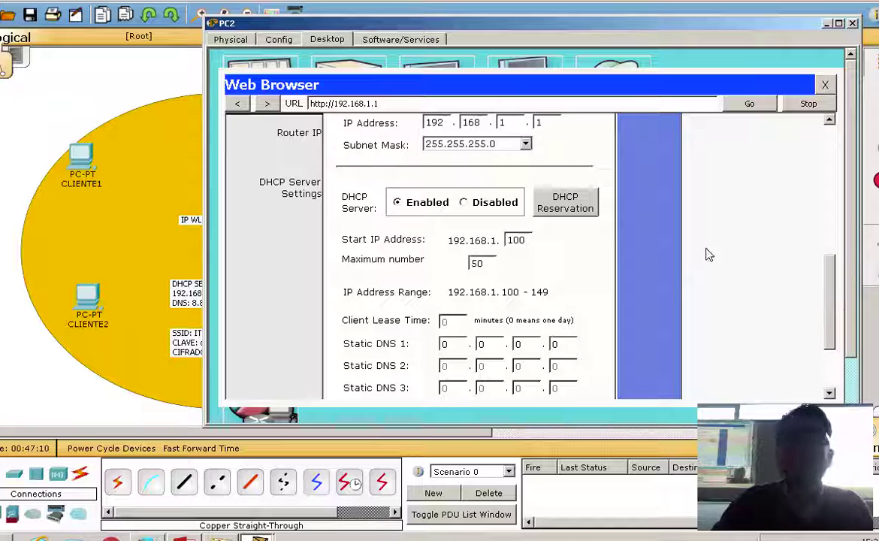
pyautogui.moveTo(496, 24); pyautogui.dragTo(567, 21)
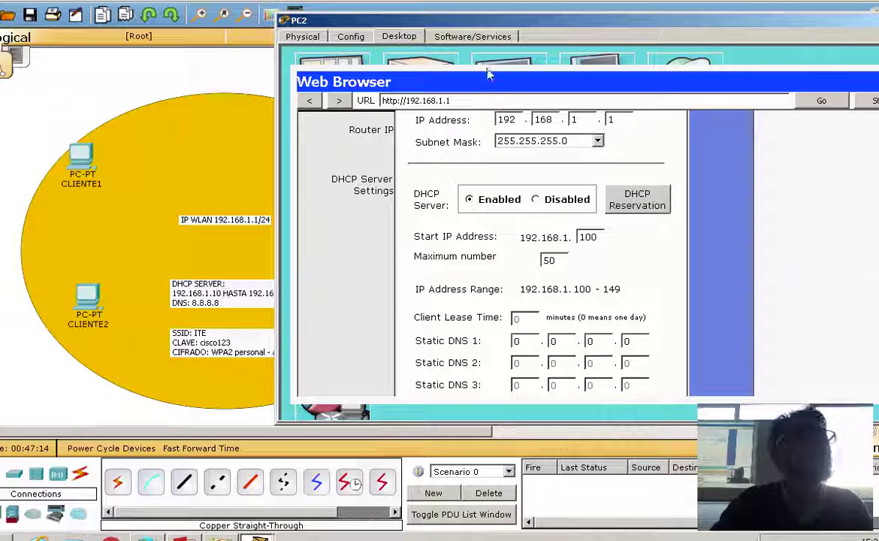
pyautogui.moveTo(460, 14); pyautogui.dragTo(529, 10)
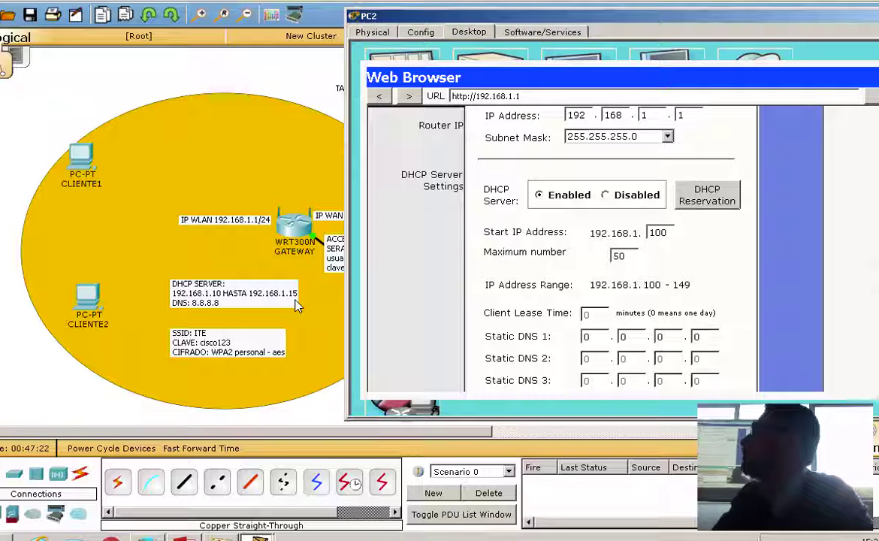
pyautogui.doubleClick(657, 233)
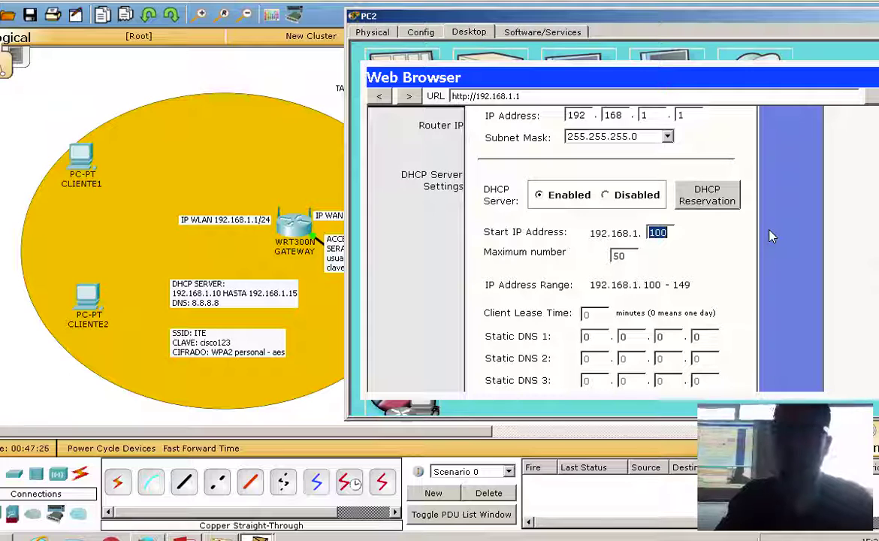
pyautogui.write('10')
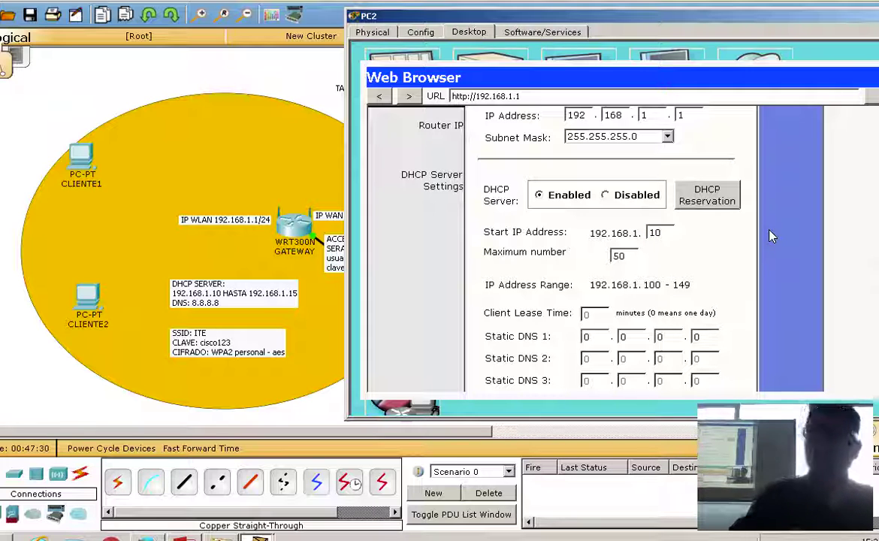
pyautogui.doubleClick(618, 256)
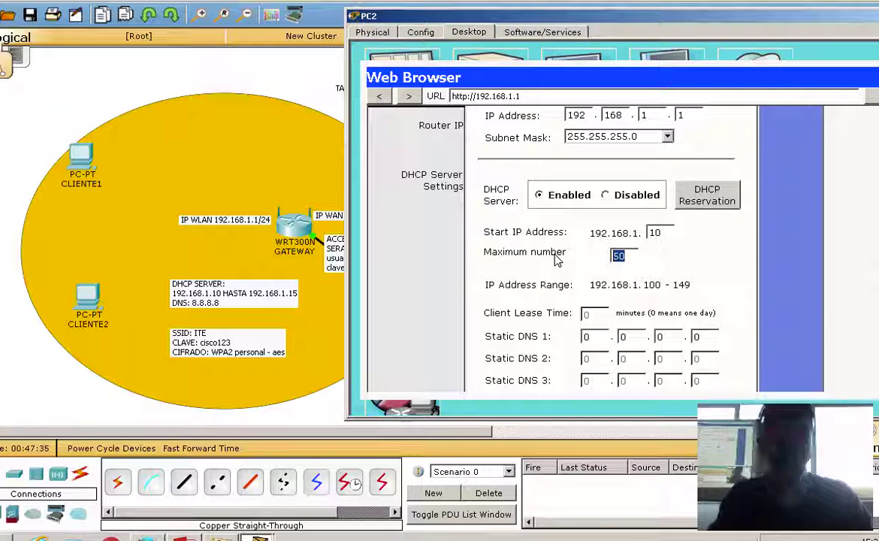
pyautogui.write('6')
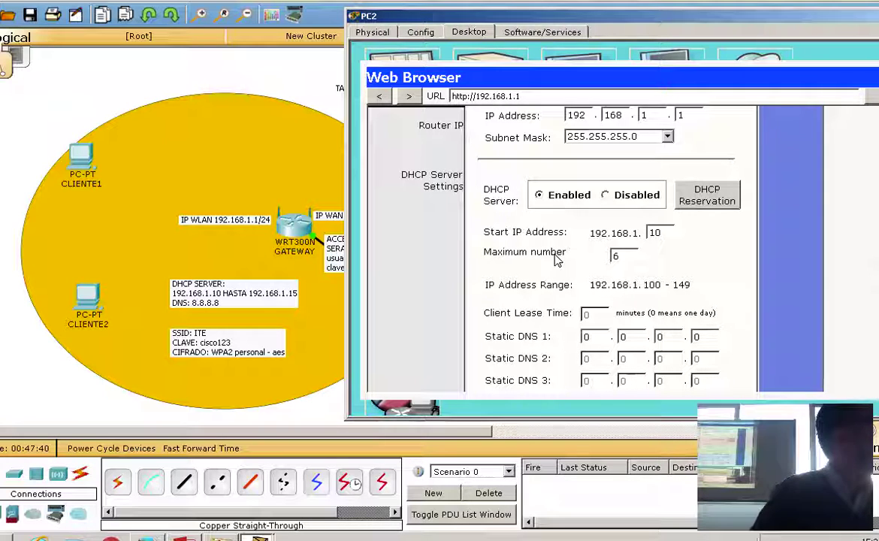
pyautogui.doubleClick(587, 337)
pyautogui.write('8.')
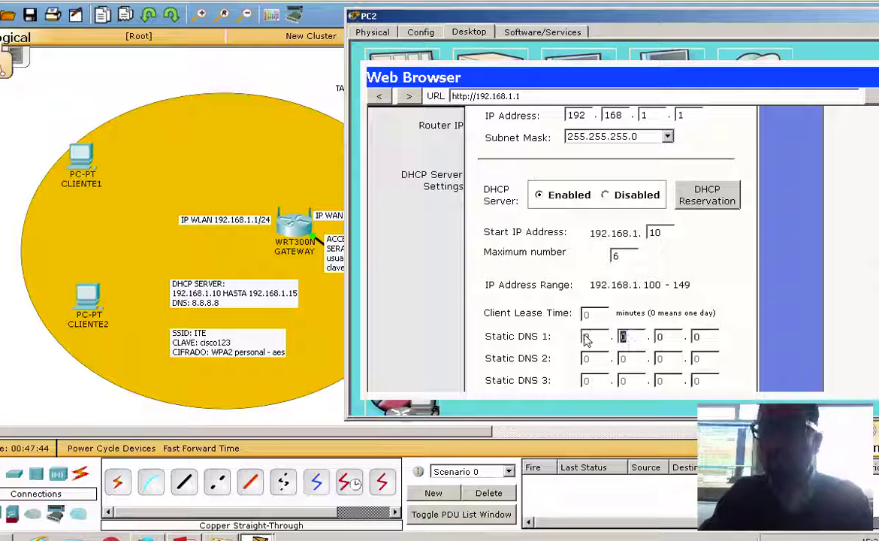
pyautogui.write('8.8.8')
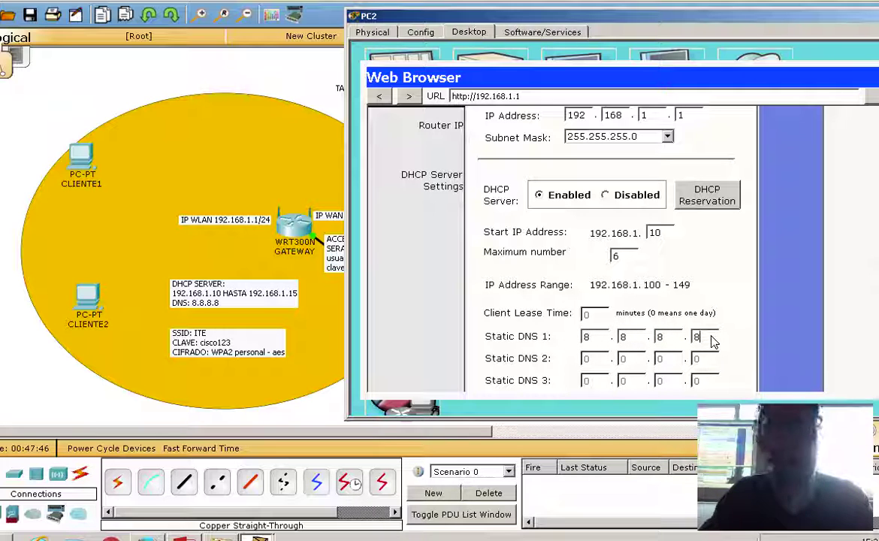
pyautogui.moveTo(647, 17); pyautogui.dragTo(541, 23)
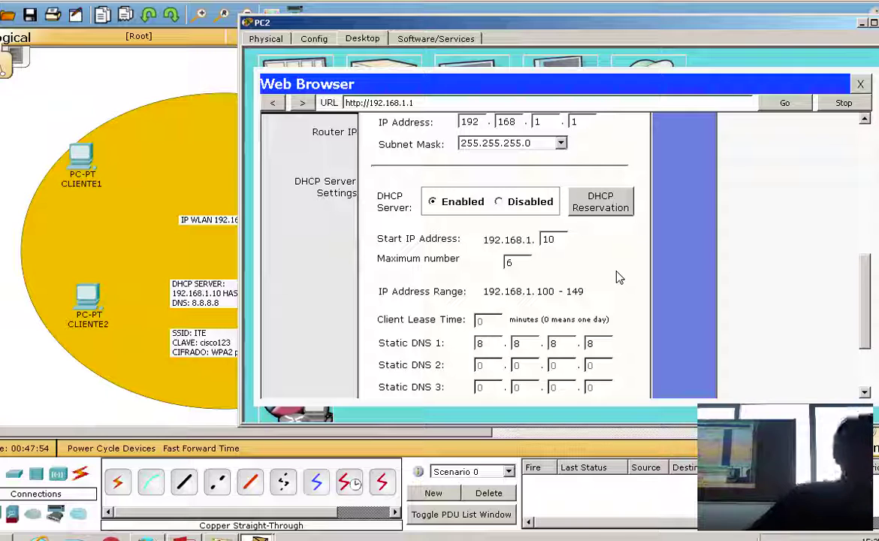
pyautogui.scroll(-3, 615, 278)
# Save the DHCP settings twice, confirming with Continue, so the range reads 192.168.1.10 to 15.
pyautogui.click(499, 384)
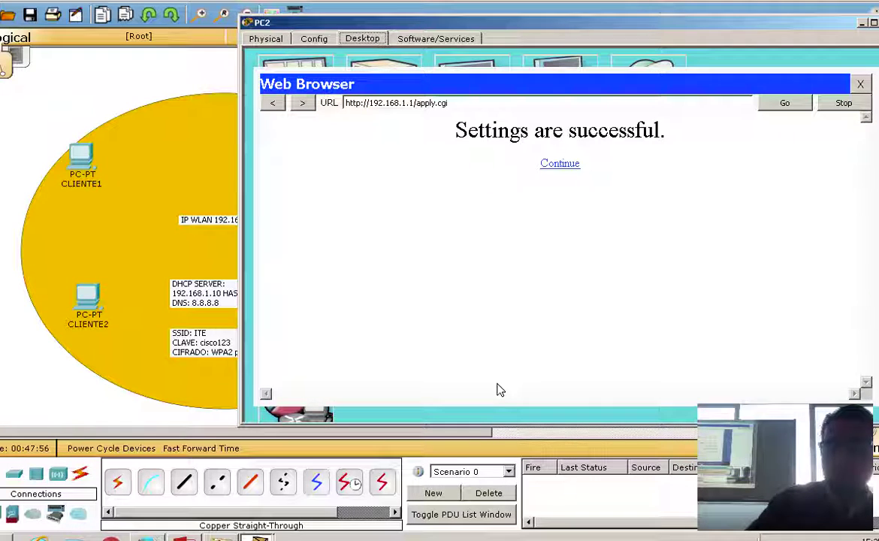
pyautogui.click(578, 166)
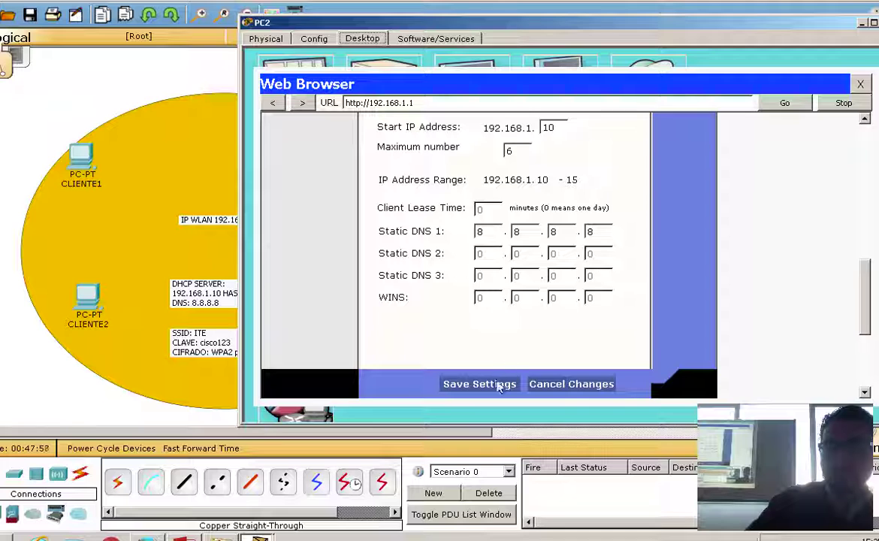
pyautogui.click(503, 385)
pyautogui.click(569, 166)
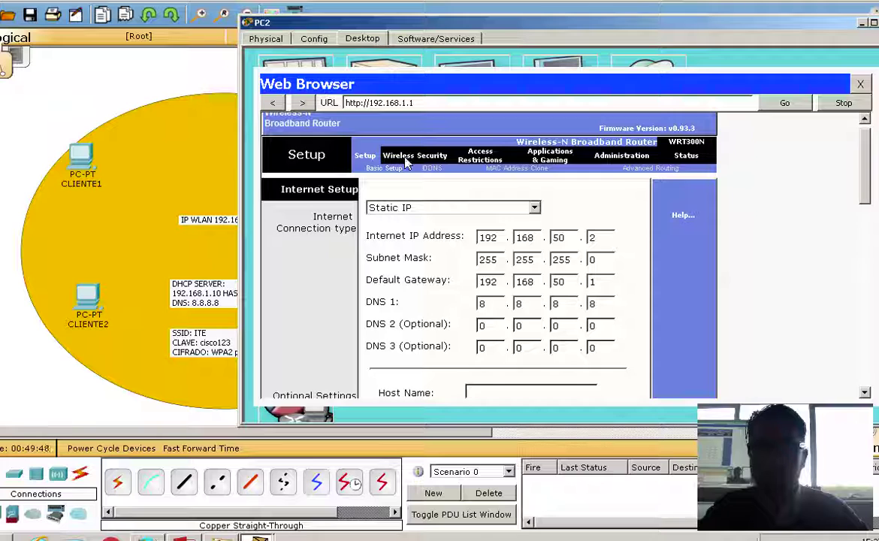
pyautogui.click(407, 158)
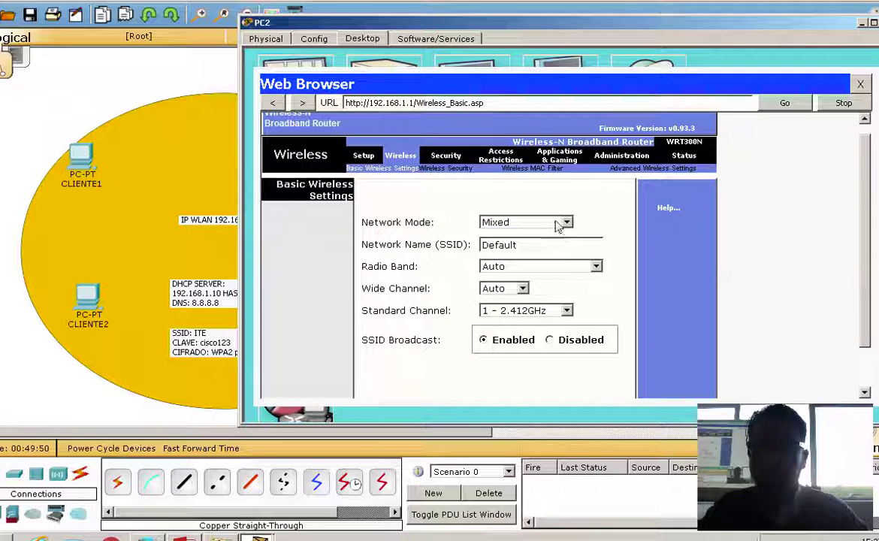
# Keep the wireless network mode Mixed and name the network ITE.
pyautogui.click(557, 227)
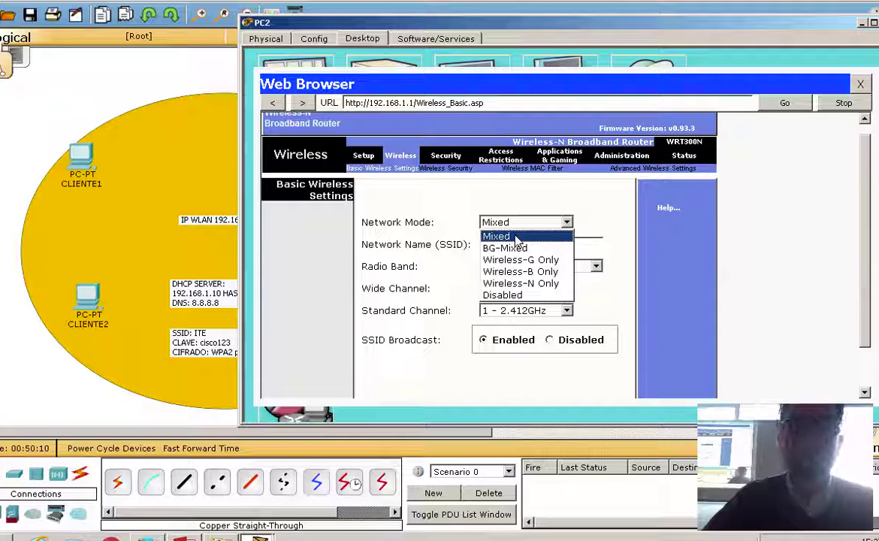
pyautogui.click(516, 237)
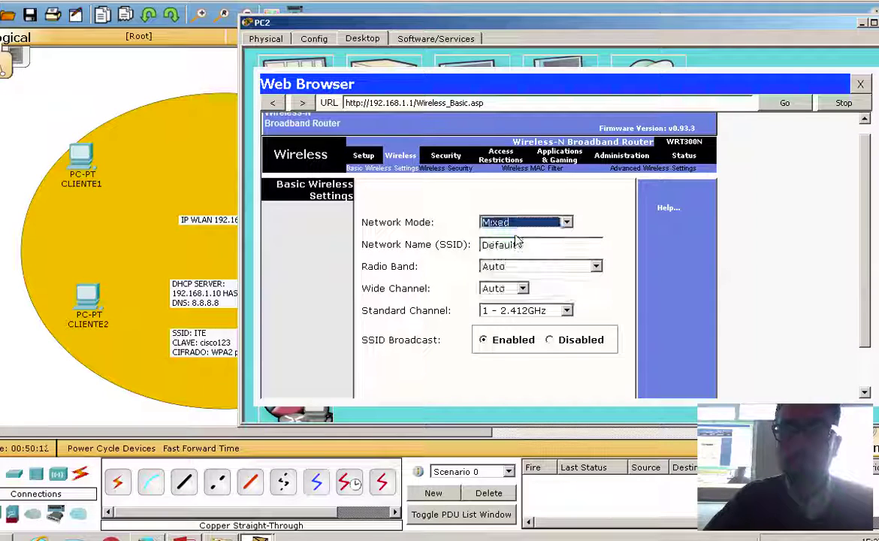
pyautogui.moveTo(529, 248); pyautogui.dragTo(442, 252)
pyautogui.write('ITE')
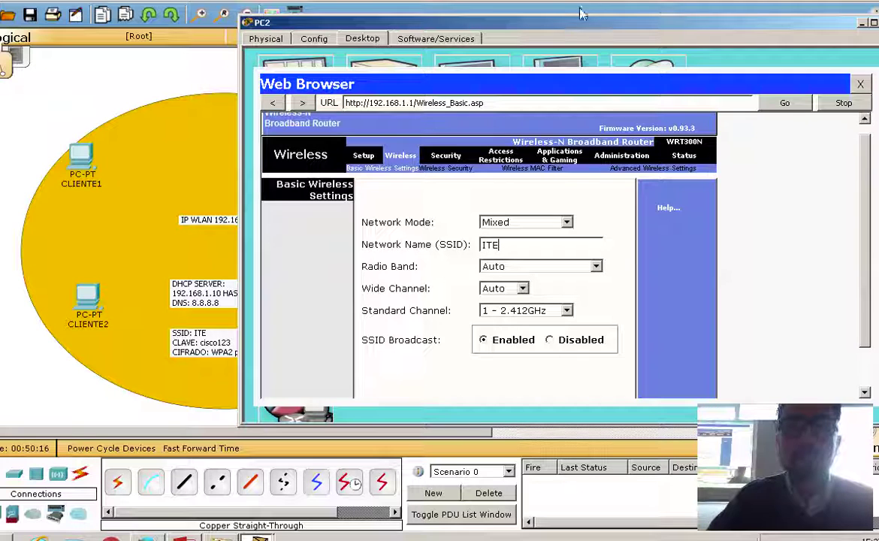
# Save the basic wireless settings and confirm with Continue.
pyautogui.moveTo(584, 24); pyautogui.dragTo(676, 23)
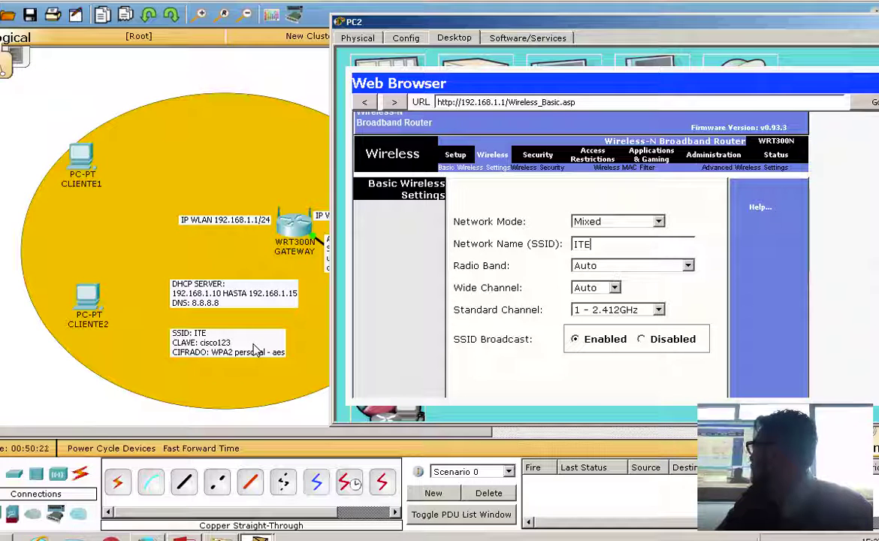
pyautogui.moveTo(763, 22); pyautogui.dragTo(689, 17)
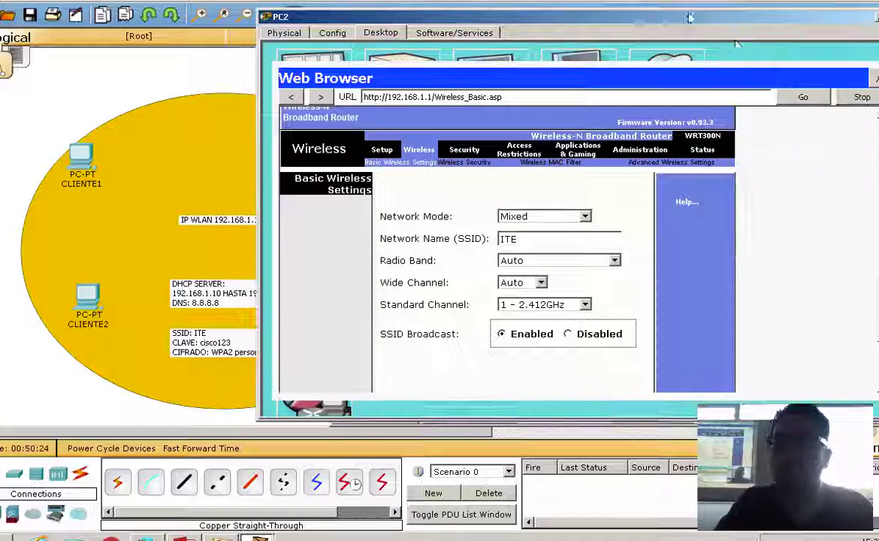
pyautogui.moveTo(743, 23); pyautogui.dragTo(676, 22)
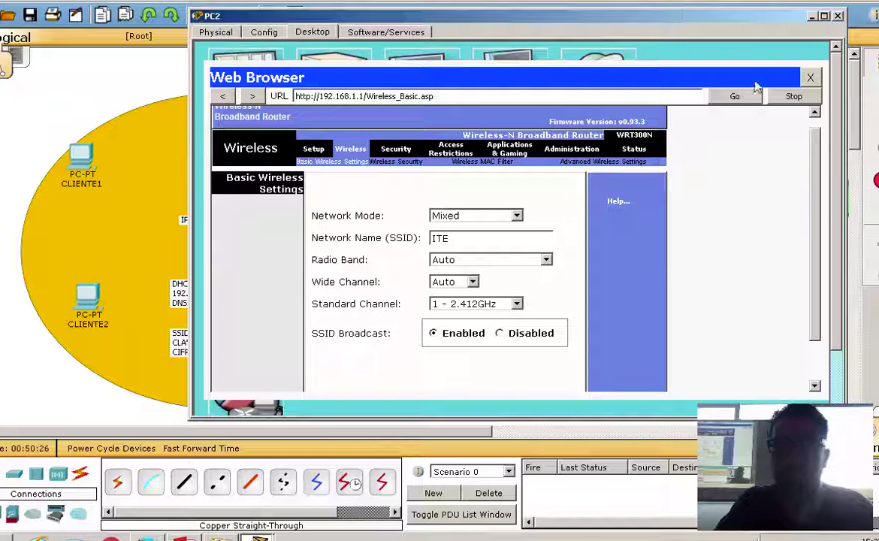
pyautogui.scroll(-2, 818, 199)
pyautogui.click(418, 379)
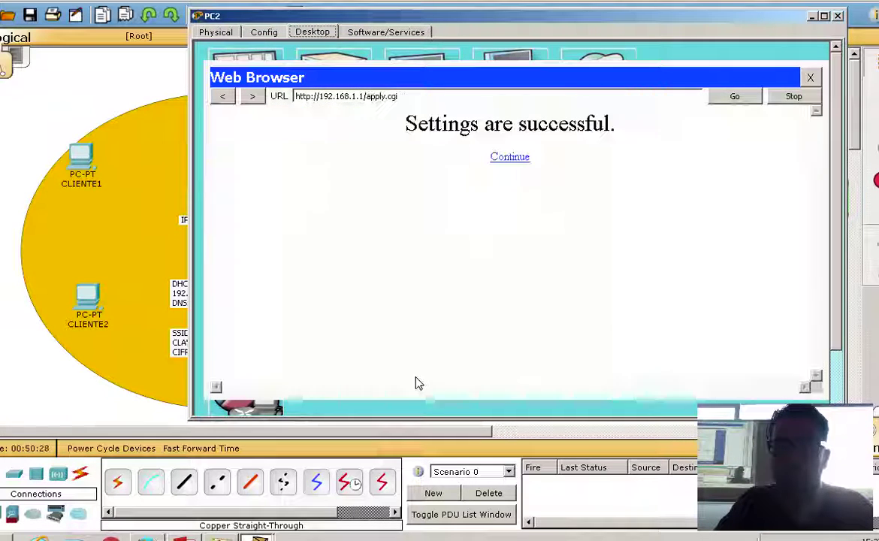
pyautogui.click(525, 157)
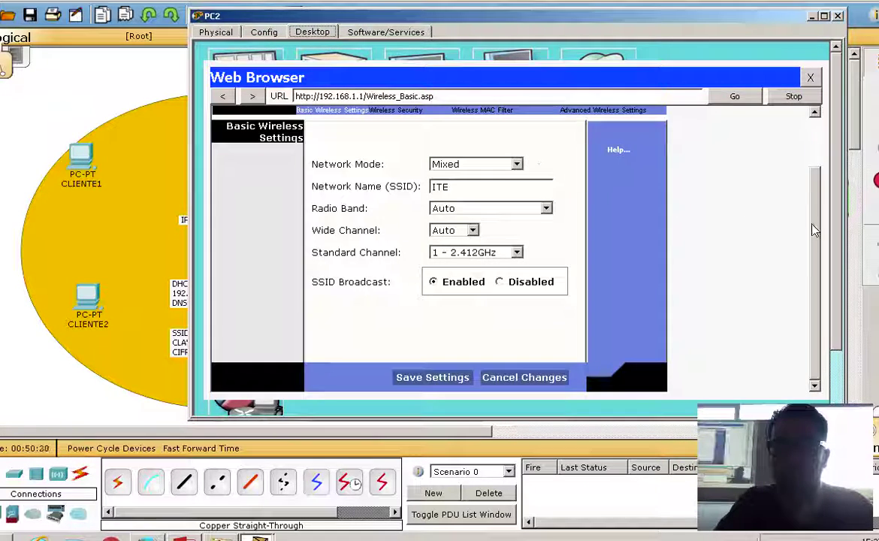
pyautogui.scroll(2, 810, 261)
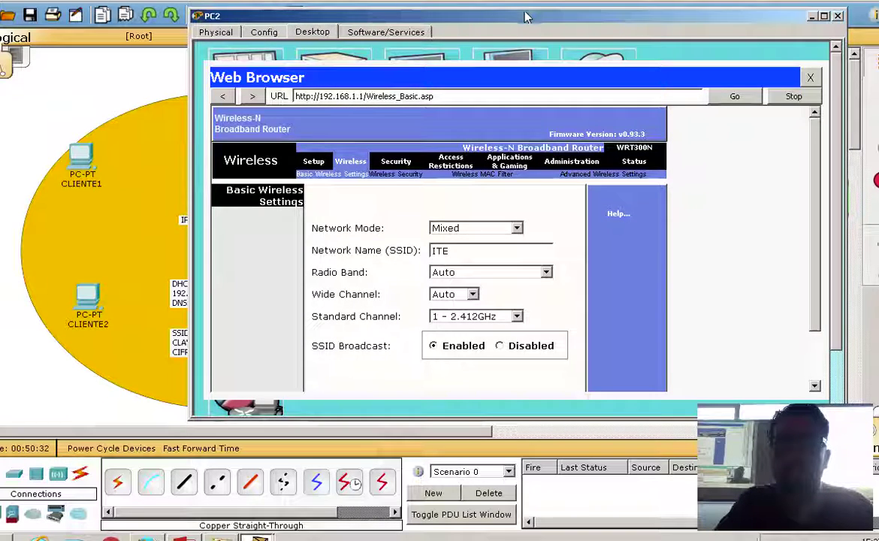
pyautogui.moveTo(526, 16); pyautogui.dragTo(633, 61)
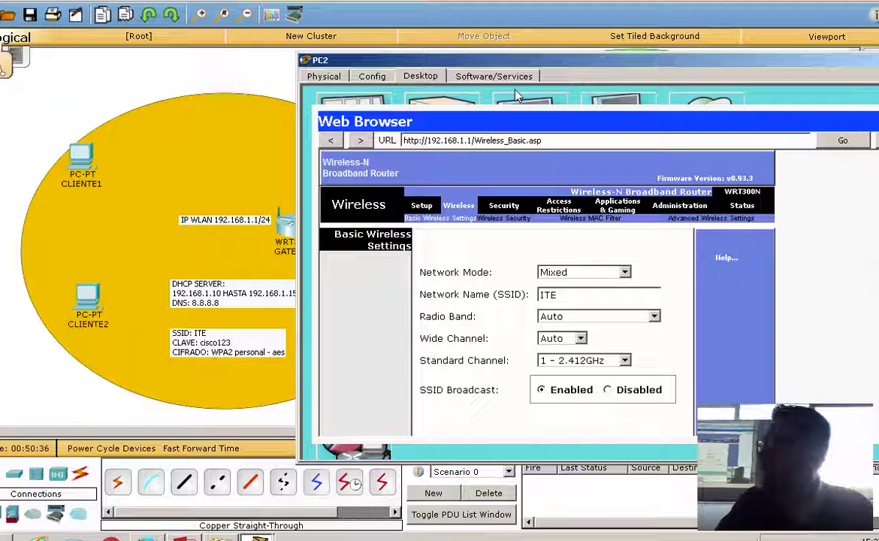
pyautogui.moveTo(526, 59); pyautogui.dragTo(458, 46)
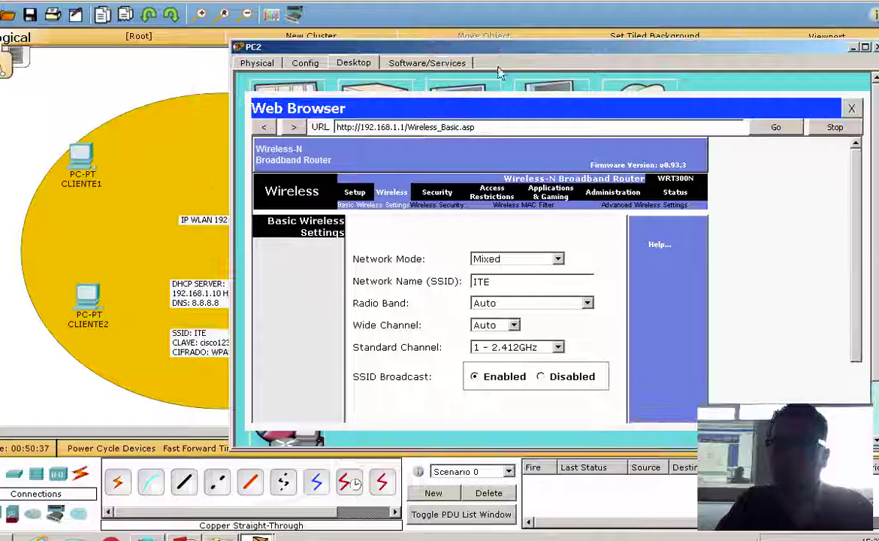
# Set the router's wireless security to WPA2 Personal with AES encryption, enter the passphrase, and save.
pyautogui.click(434, 205)
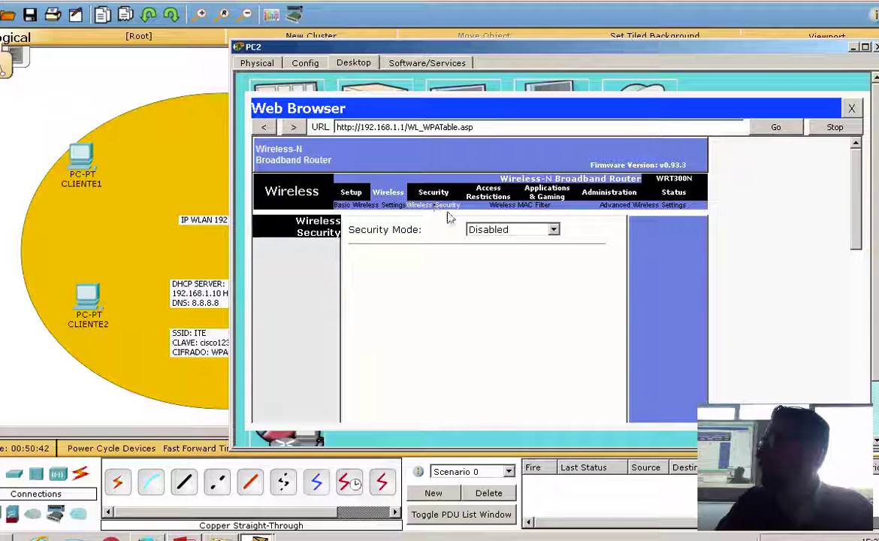
pyautogui.click(508, 229)
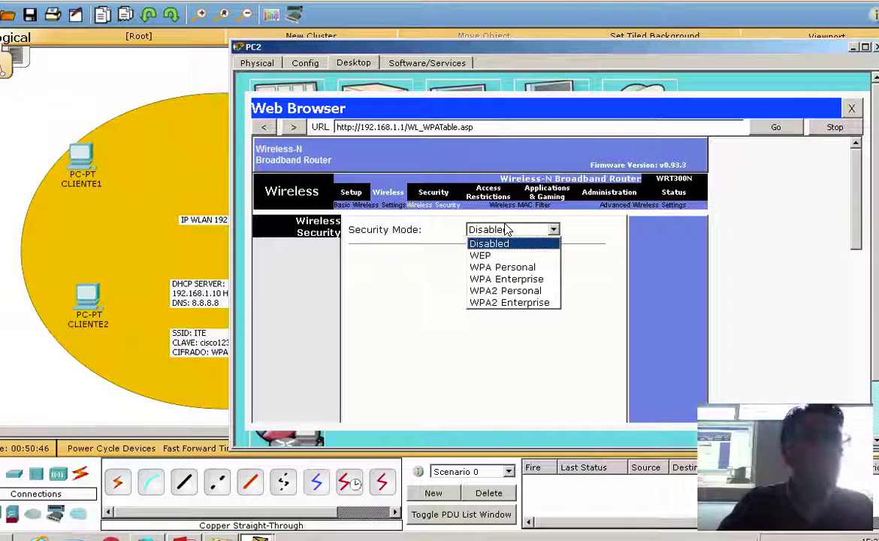
pyautogui.click(516, 298)
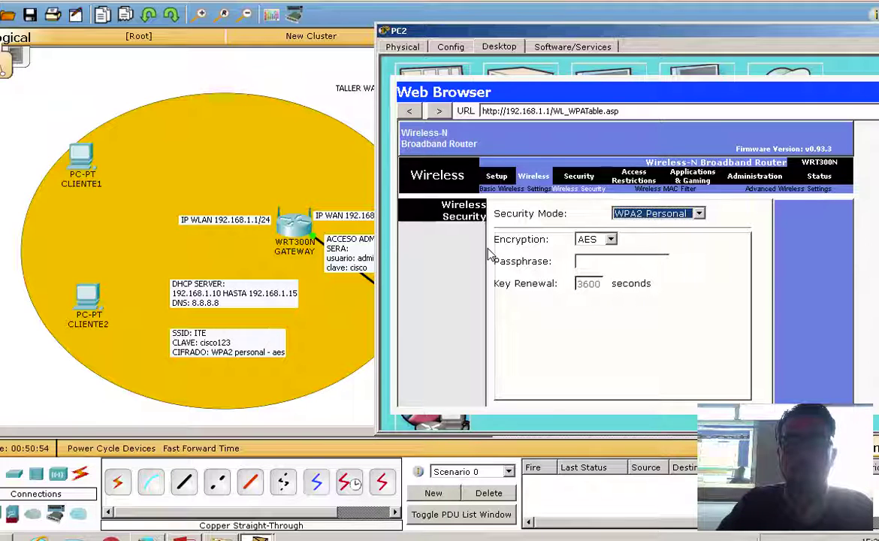
pyautogui.click(588, 241)
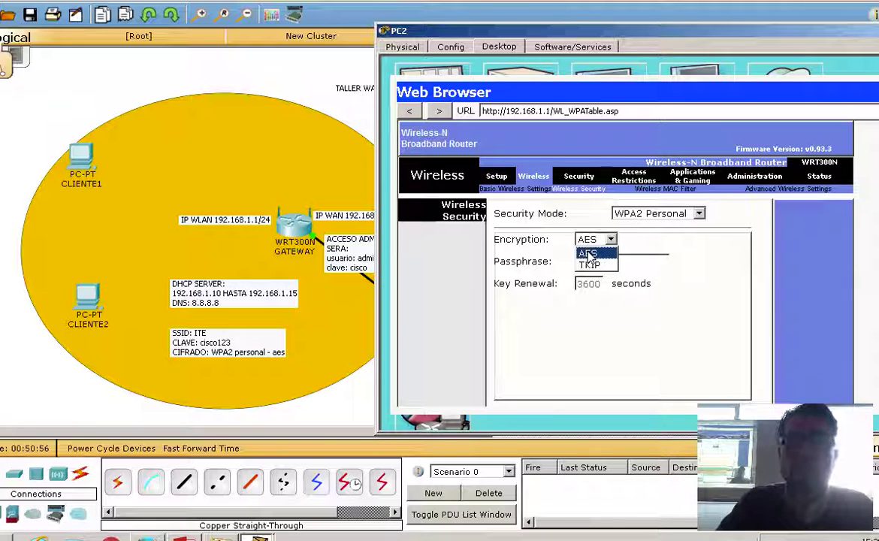
pyautogui.click(588, 256)
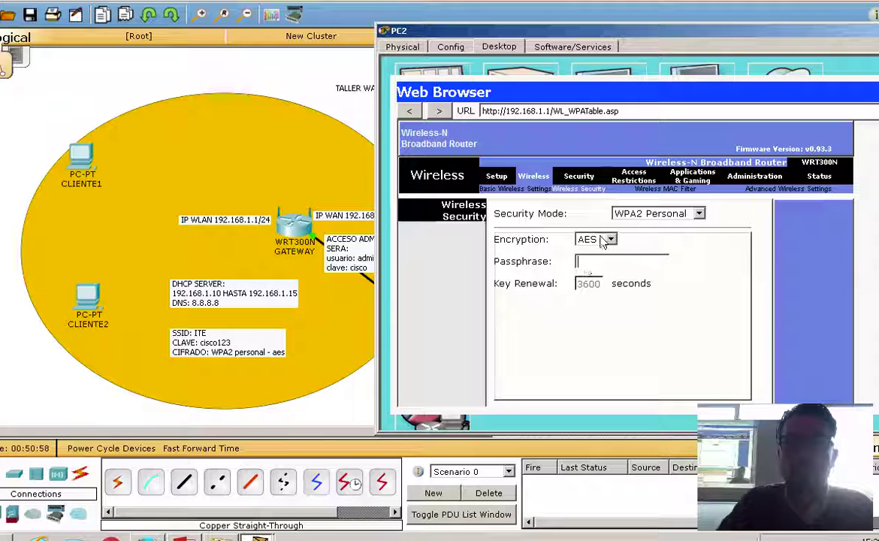
pyautogui.press('Tab')
pyautogui.write('cisco')
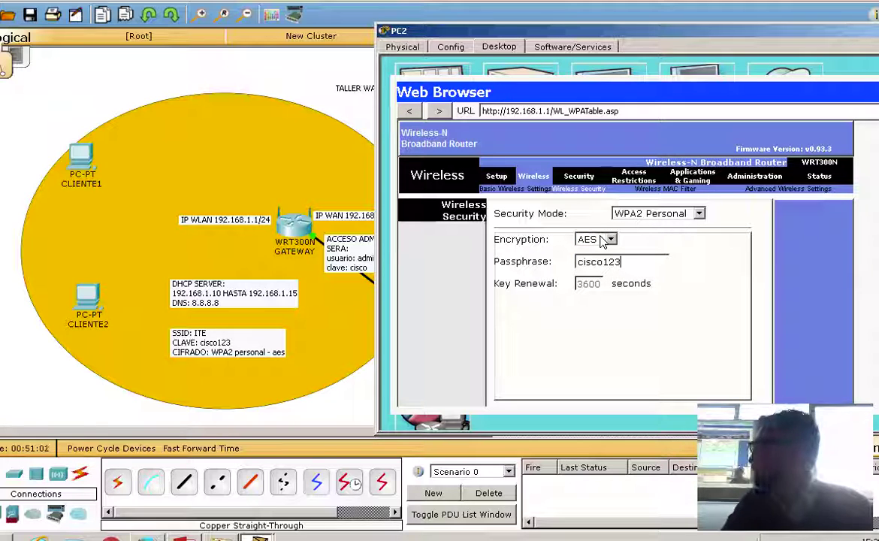
pyautogui.moveTo(582, 30); pyautogui.dragTo(426, 35)
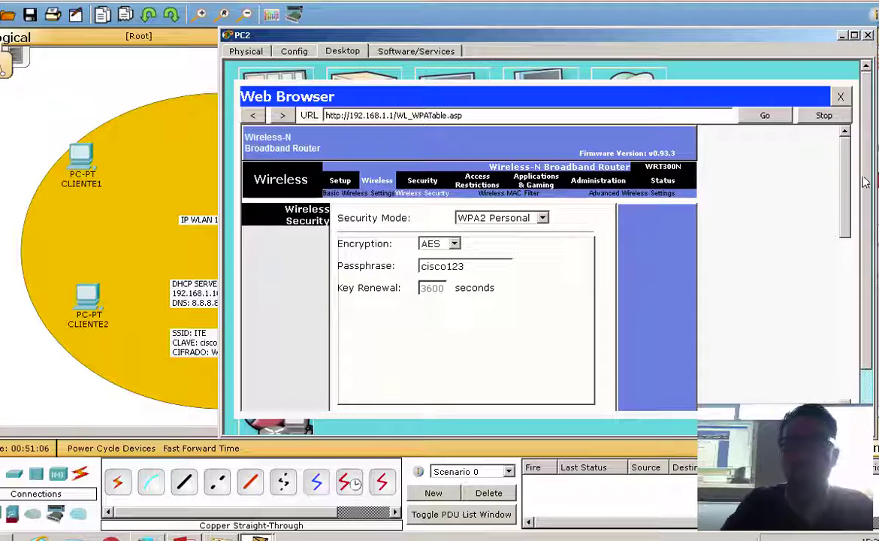
pyautogui.scroll(-5, 811, 338)
pyautogui.click(488, 399)
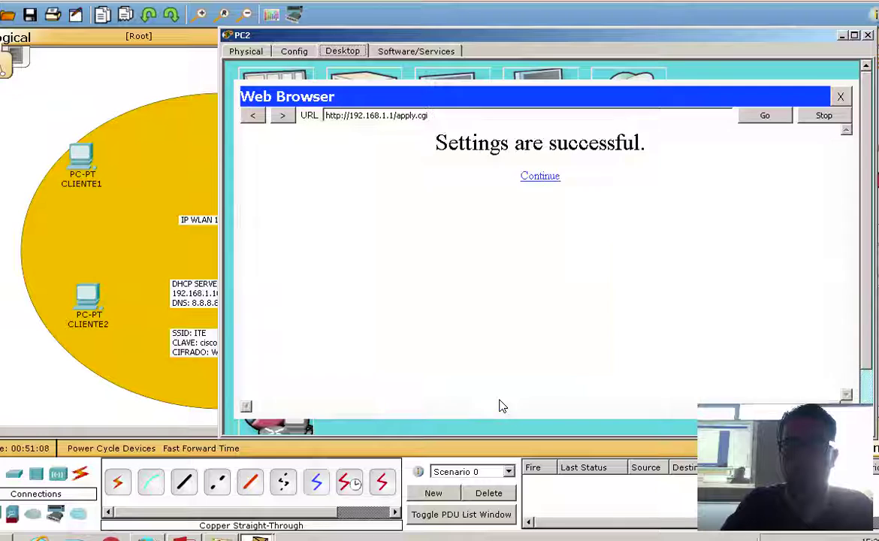
pyautogui.click(539, 177)
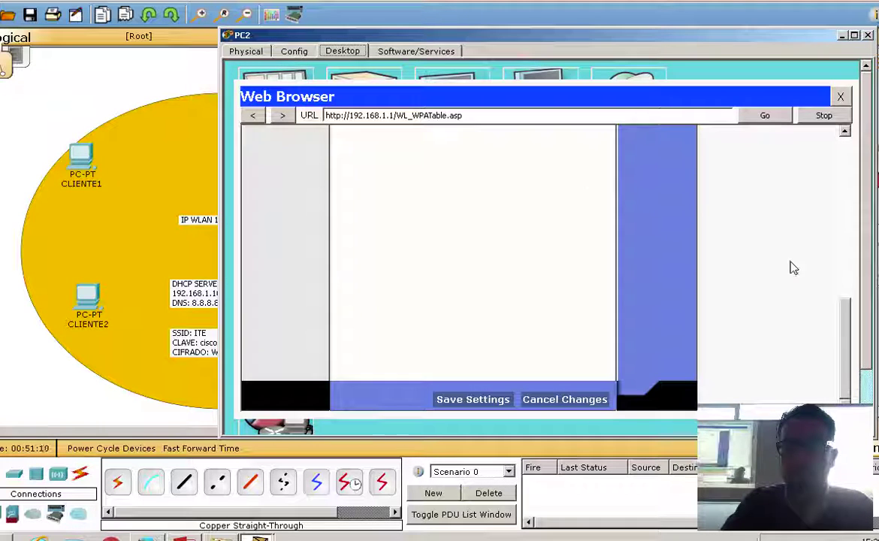
pyautogui.moveTo(845, 332); pyautogui.dragTo(846, 178)
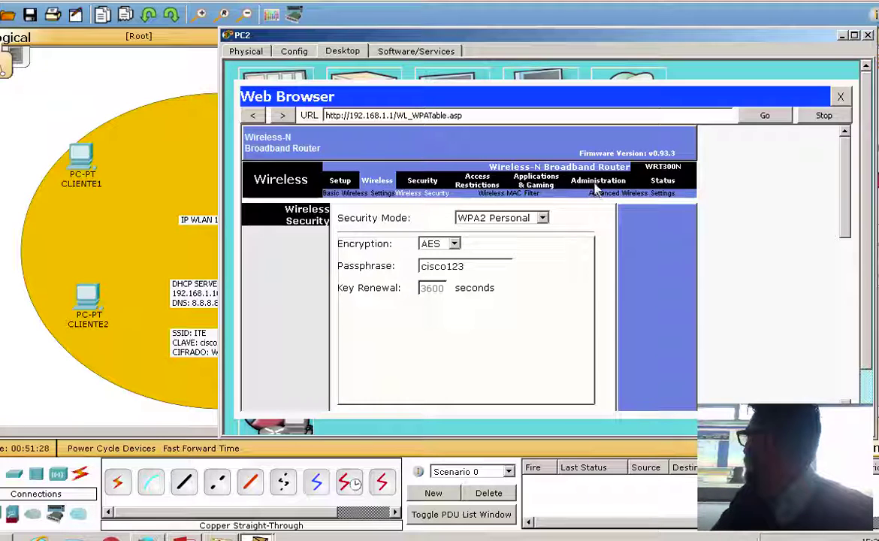
# Back up the router configuration to PC2's desktop as 29-mayo-2017.cfg.
pyautogui.click(594, 181)
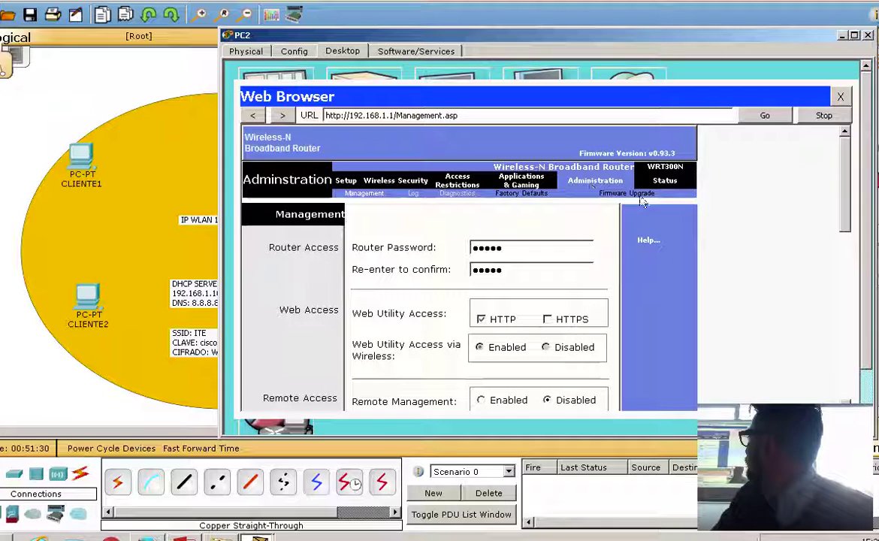
pyautogui.scroll(-10, 610, 290)
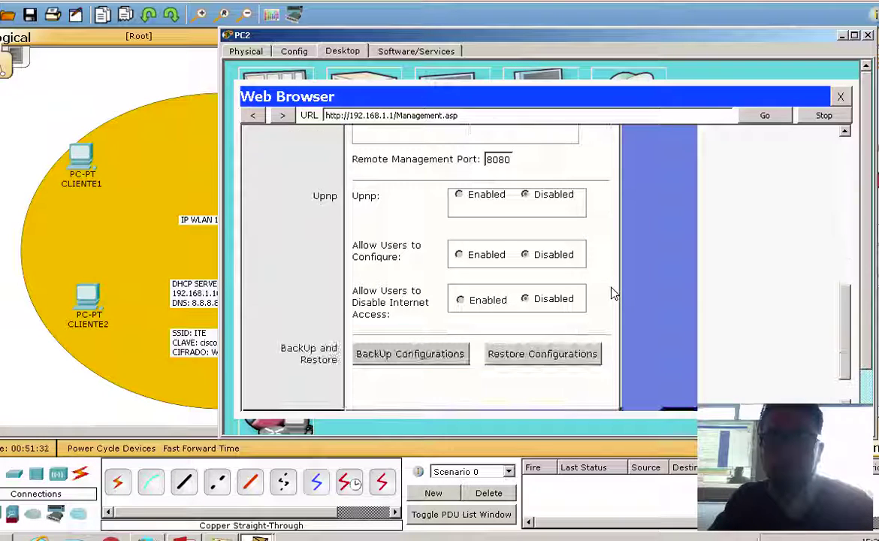
pyautogui.click(443, 356)
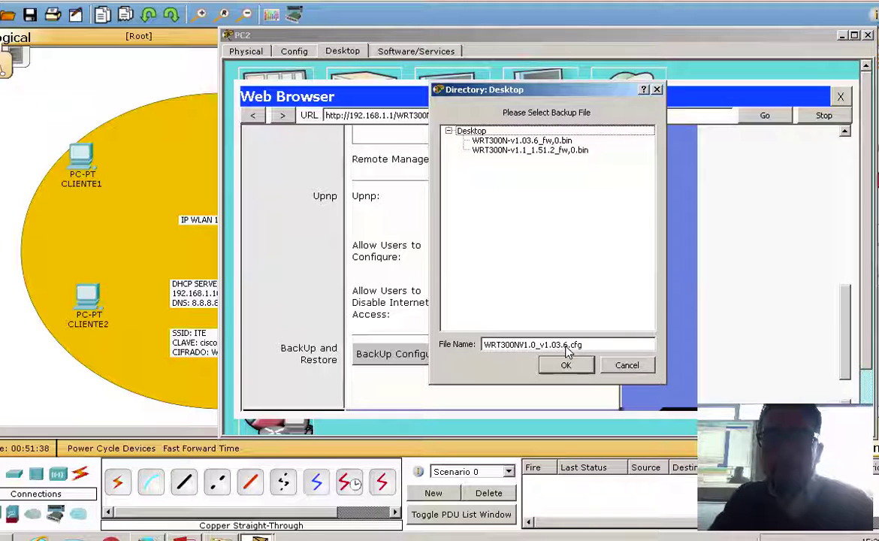
pyautogui.moveTo(563, 344); pyautogui.dragTo(369, 349)
pyautogui.press('Delete')
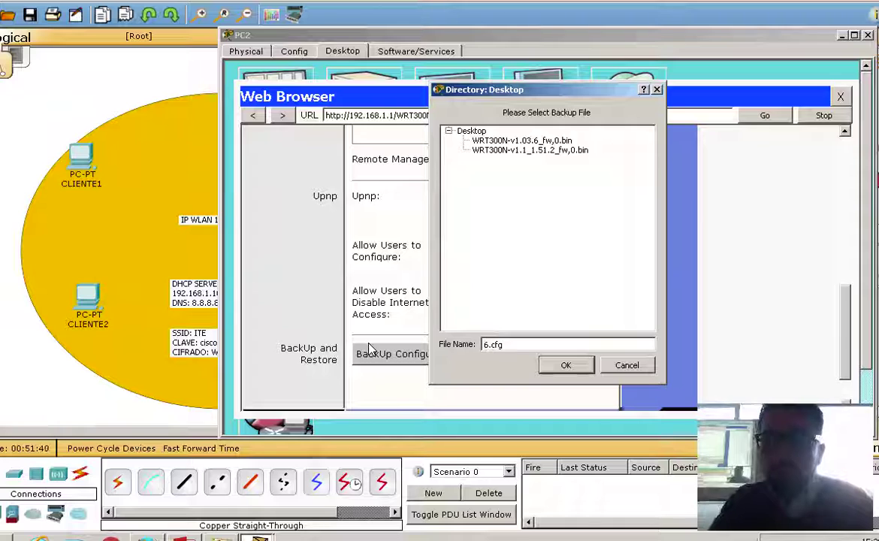
pyautogui.press('Delete')
pyautogui.press('Delete')
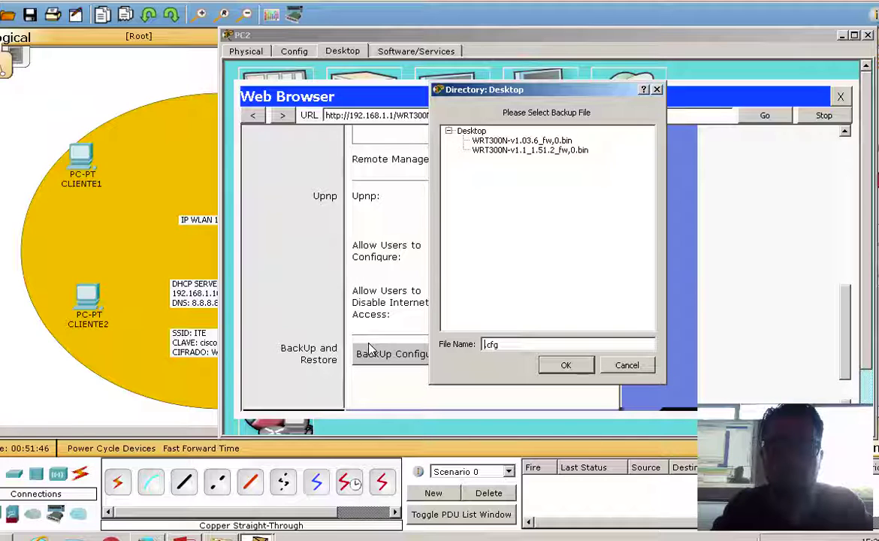
pyautogui.write('29')
pyautogui.write('-mayp')
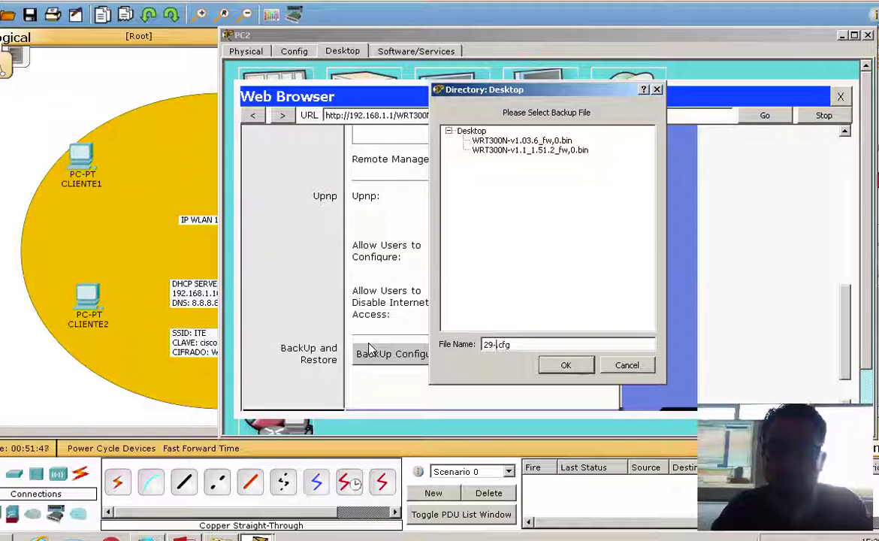
pyautogui.press('BackSpace')
pyautogui.write('o')
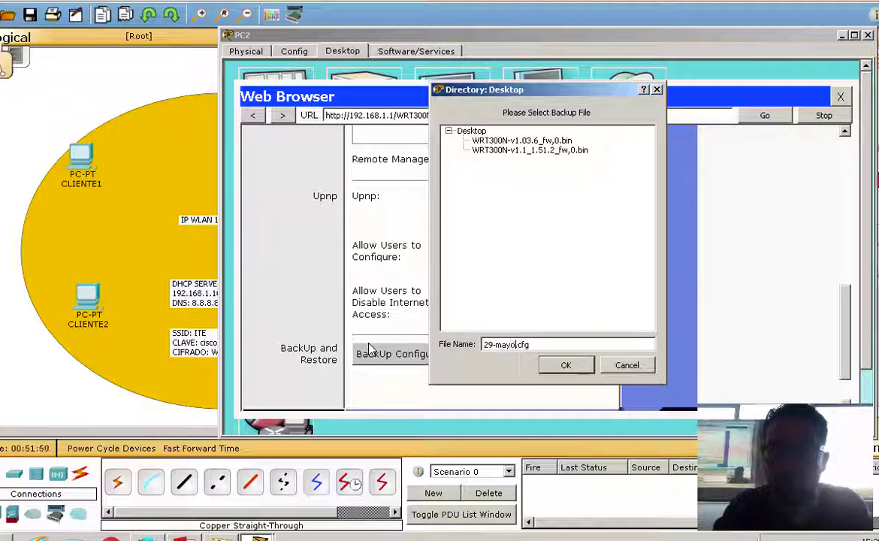
pyautogui.write('-2017')
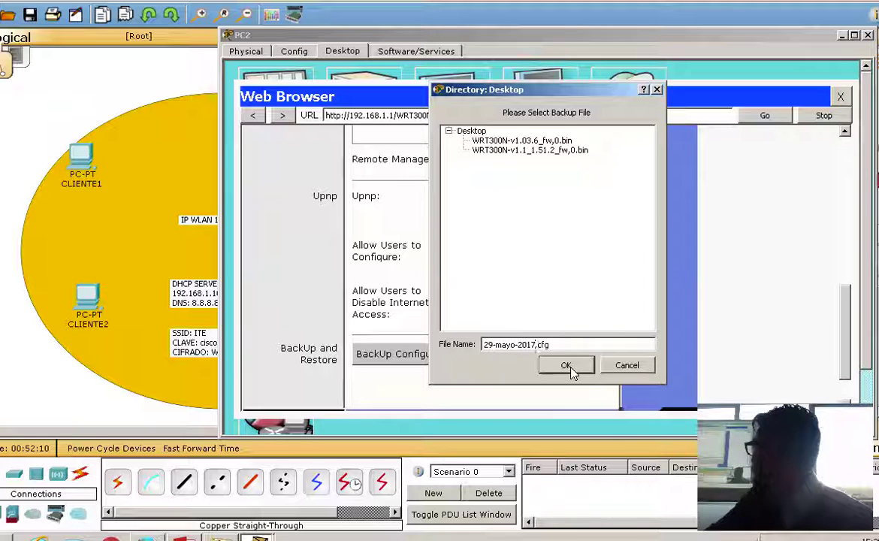
pyautogui.click(566, 365)
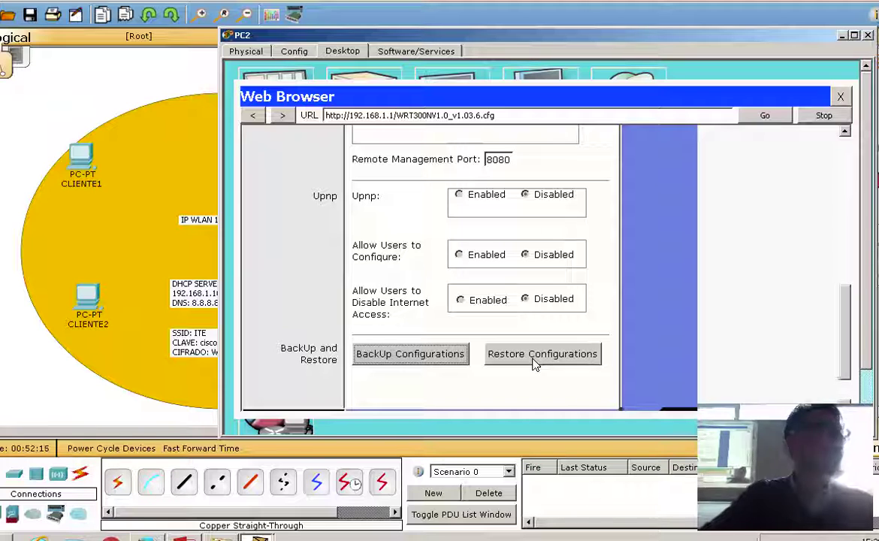
# Open the Restore Configurations file dialog and cancel it without restoring anything.
pyautogui.click(535, 365)
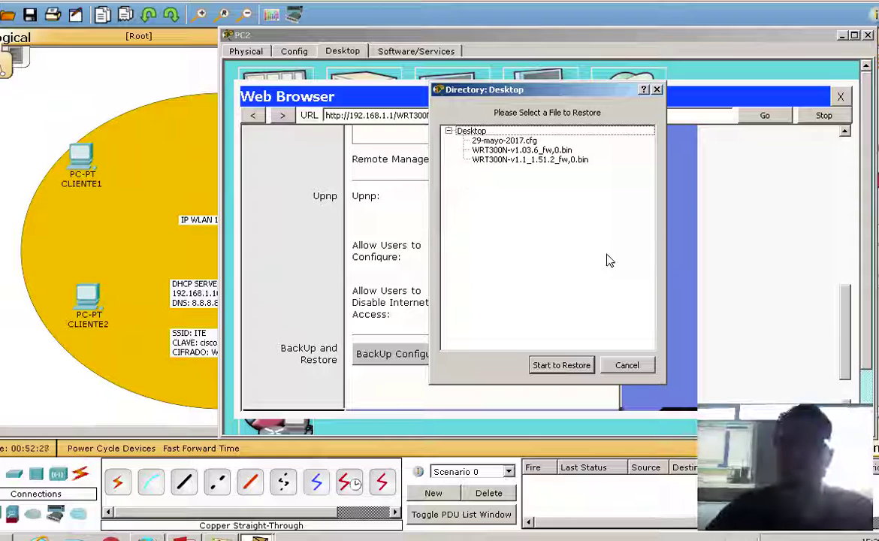
pyautogui.click(629, 367)
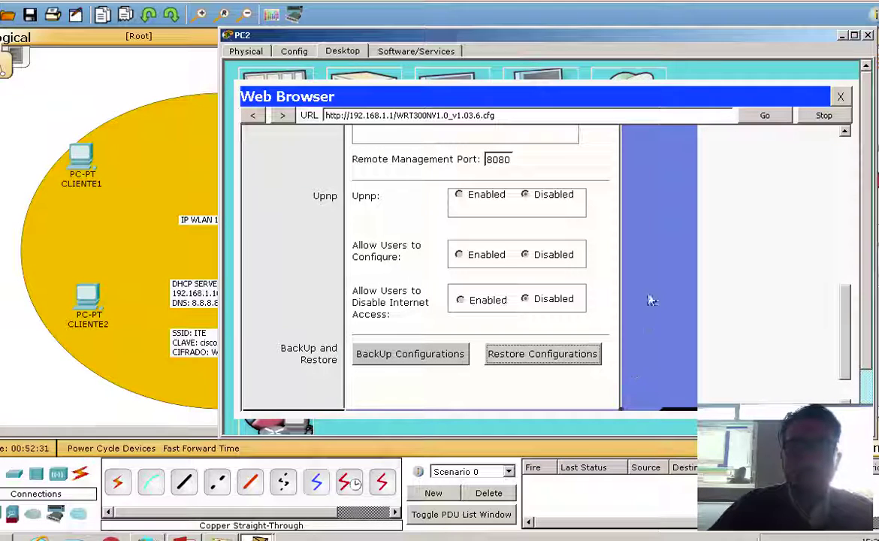
pyautogui.moveTo(573, 43); pyautogui.dragTo(550, 305)
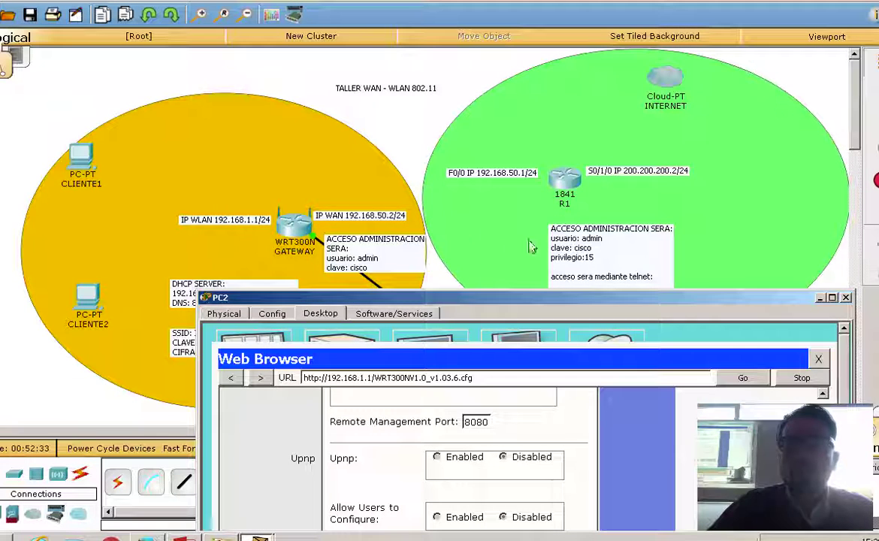
# Close PC2's web browser and its device window.
pyautogui.moveTo(646, 298); pyautogui.dragTo(623, 68)
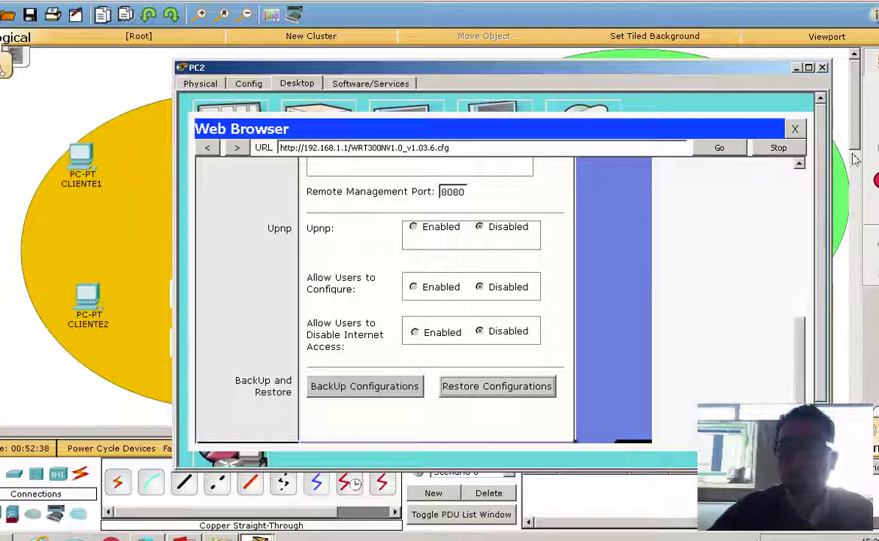
pyautogui.click(793, 129)
pyautogui.click(821, 67)
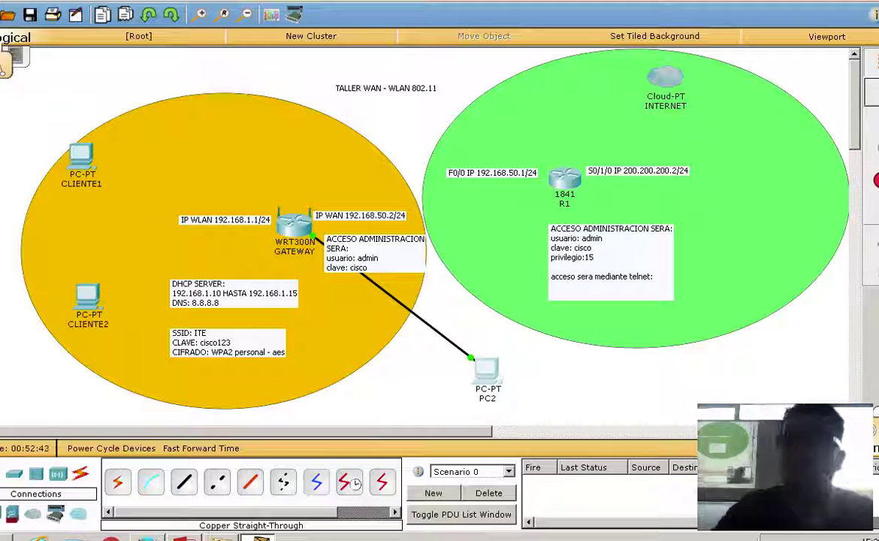
# Delete the cable between PC2 and the WRT300N gateway.
pyautogui.press('Delete')
pyautogui.click(442, 277)
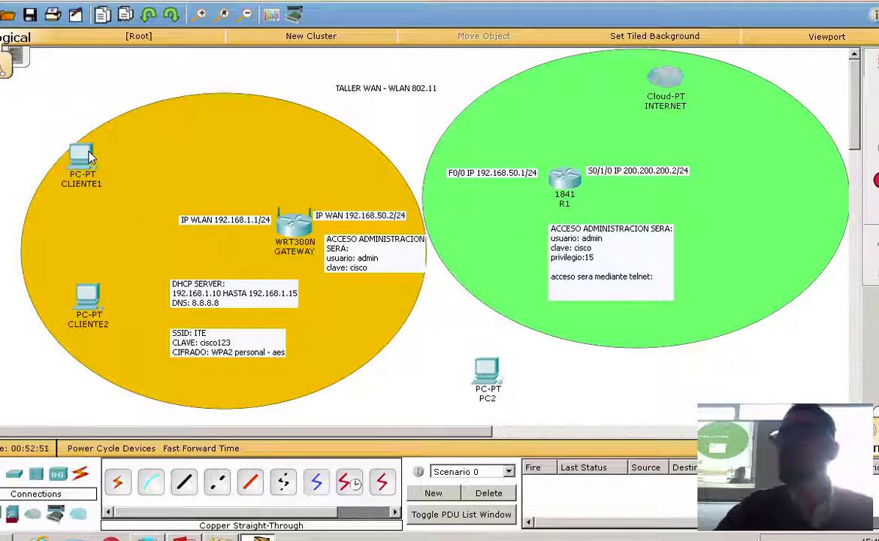
pyautogui.moveTo(89, 157)
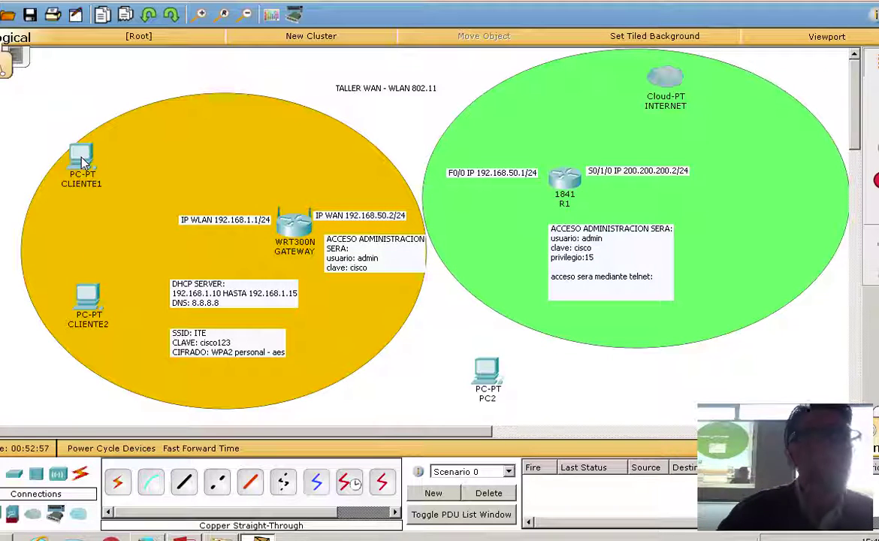
# Install a WMP300N wireless module in CLIENTE1's empty slot.
pyautogui.click(82, 158)
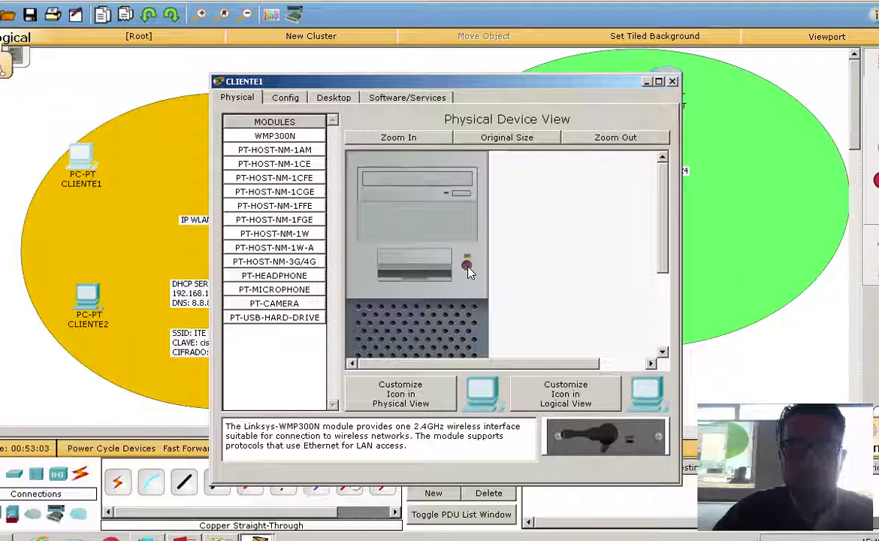
pyautogui.scroll(-5, 608, 192)
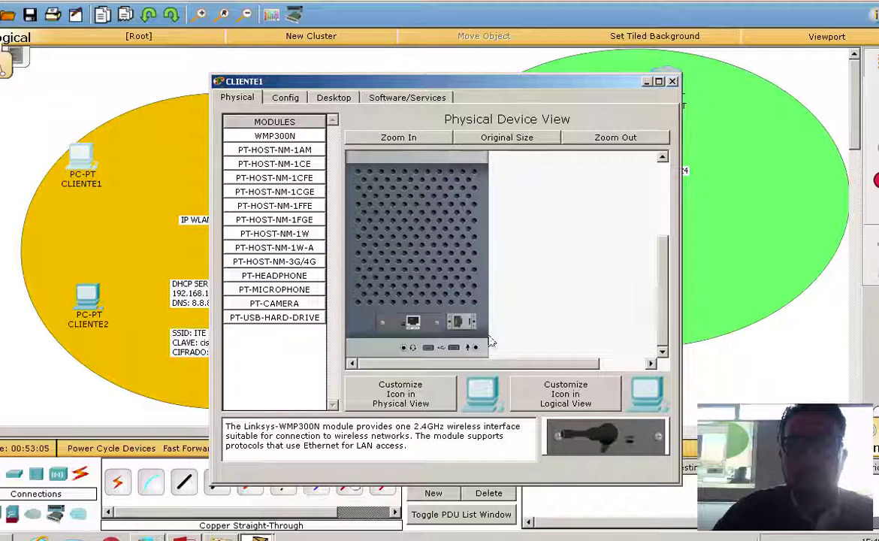
pyautogui.click(383, 137)
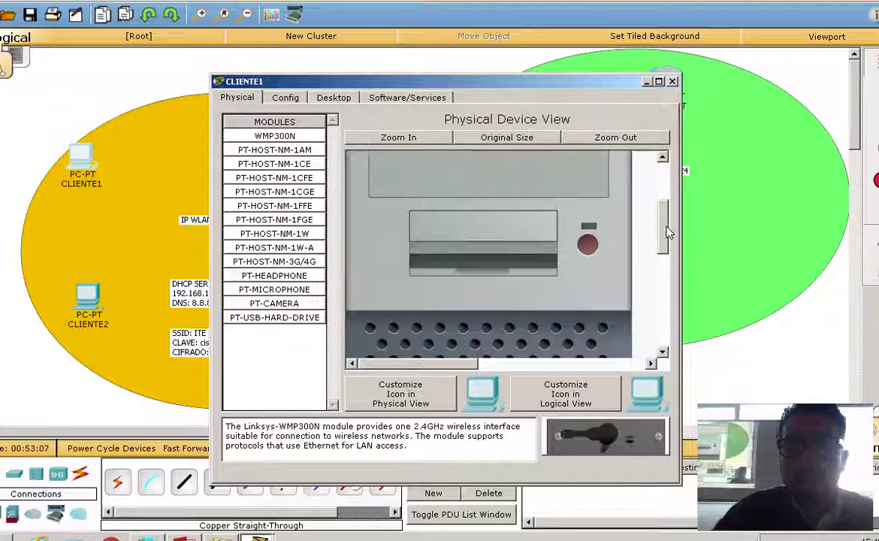
pyautogui.moveTo(667, 233); pyautogui.dragTo(647, 343)
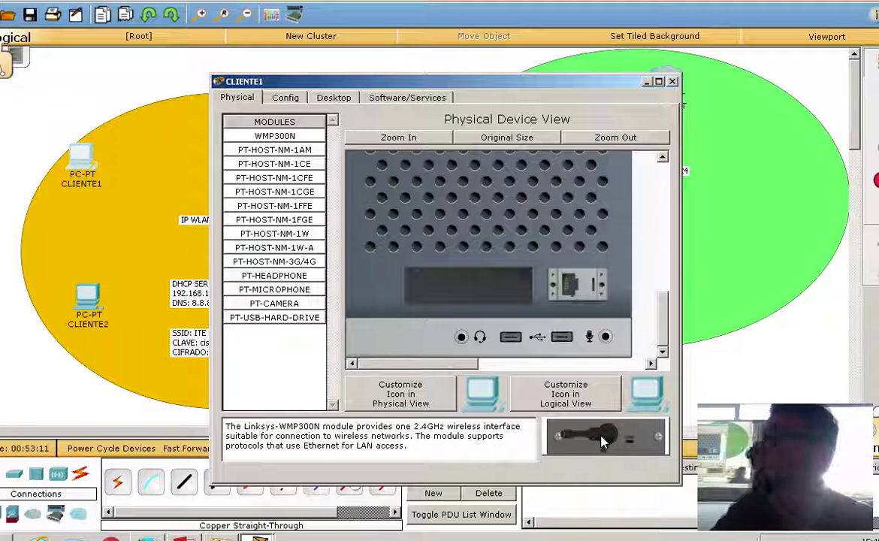
pyautogui.moveTo(601, 441); pyautogui.dragTo(454, 293)
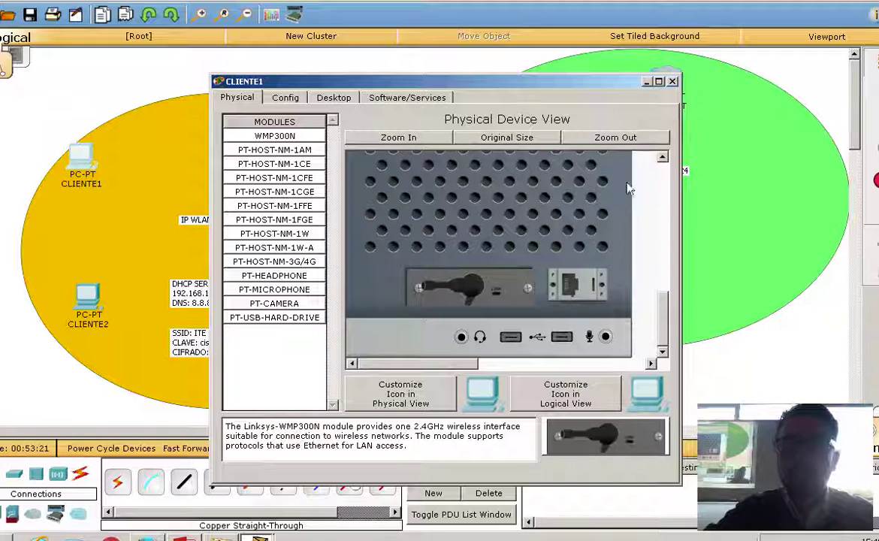
pyautogui.scroll(5, 669, 336)
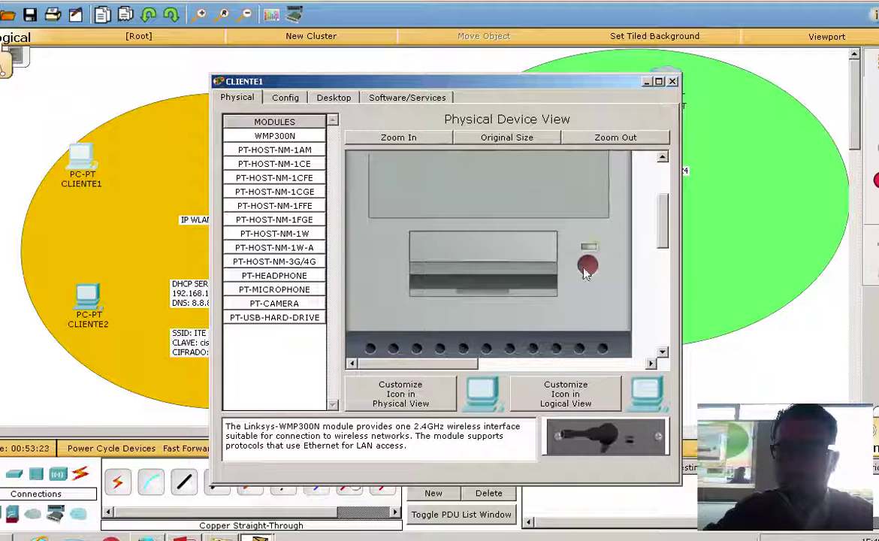
pyautogui.click(672, 81)
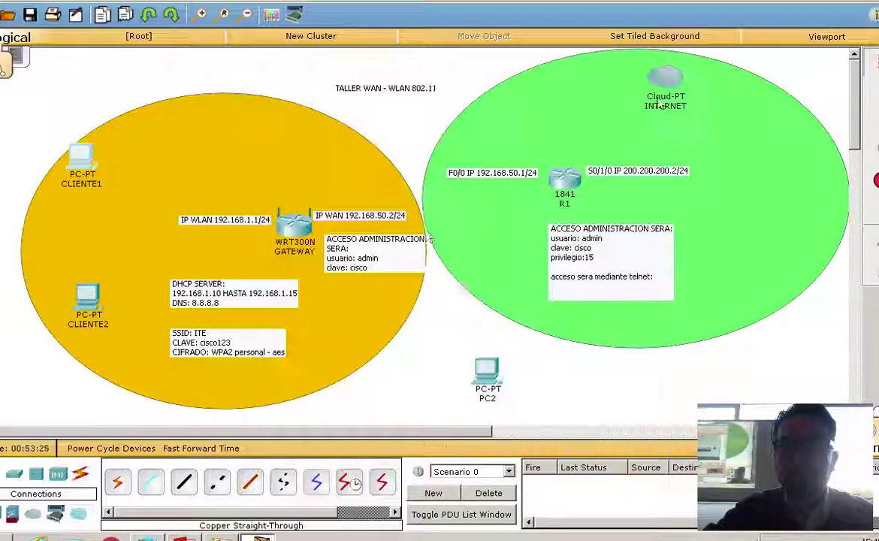
# Remove CLIENTE2's Fast Ethernet module and install a WMP300N wireless module in its place.
pyautogui.click(84, 295)
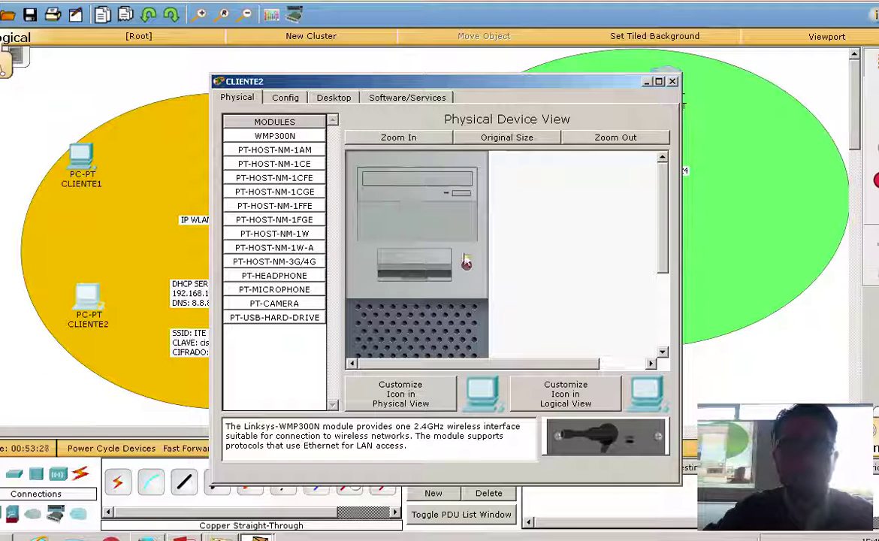
pyautogui.scroll(-5, 450, 240)
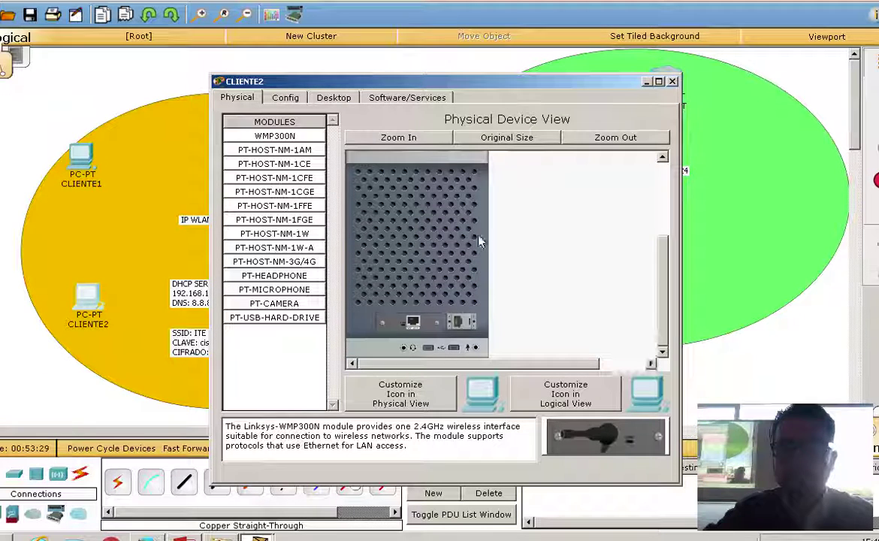
pyautogui.click(406, 138)
pyautogui.scroll(-5, 604, 204)
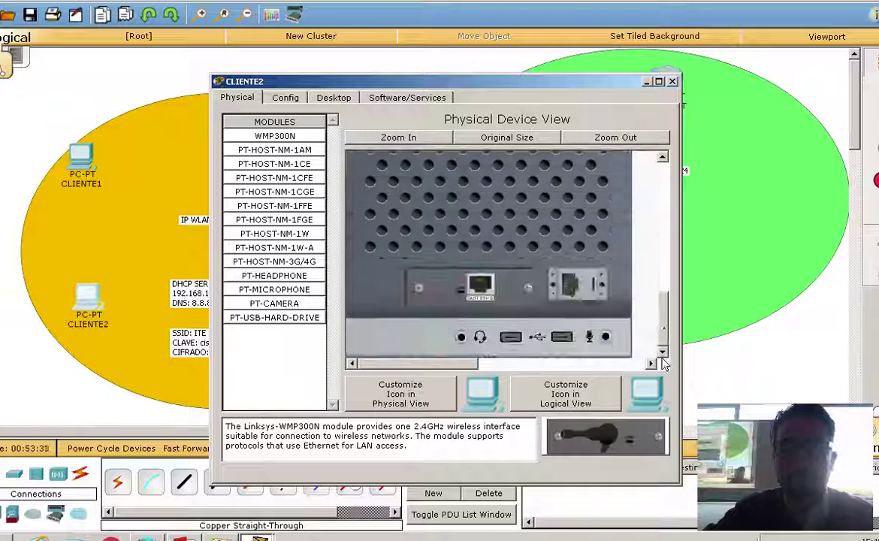
pyautogui.moveTo(519, 282); pyautogui.dragTo(600, 440)
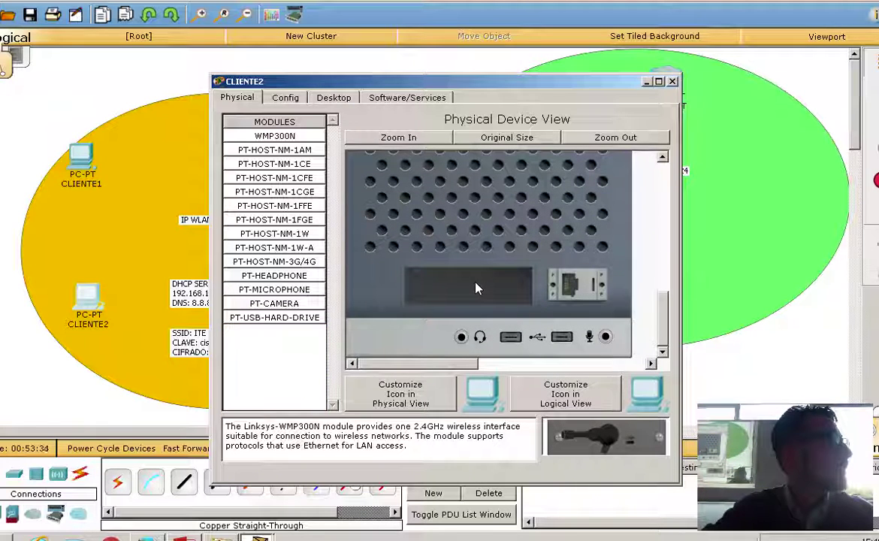
pyautogui.moveTo(475, 288); pyautogui.dragTo(476, 289)
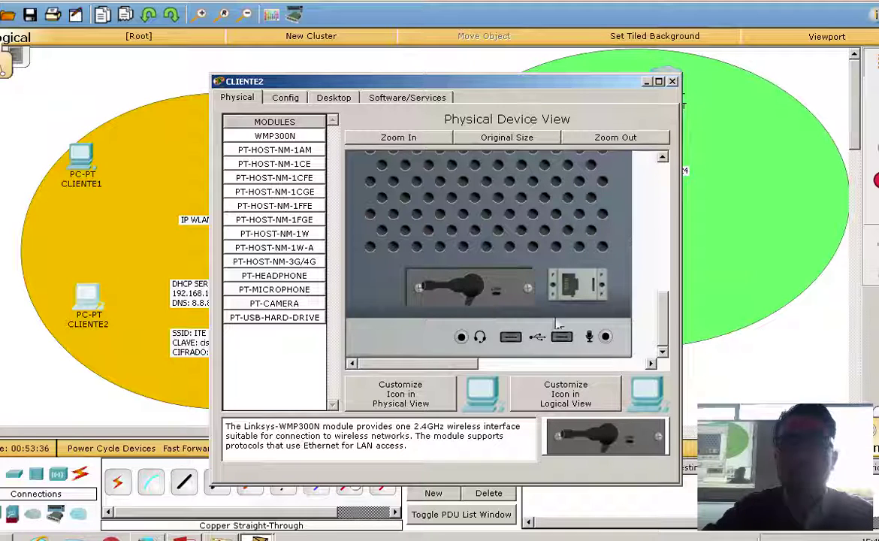
pyautogui.moveTo(659, 327); pyautogui.dragTo(664, 197)
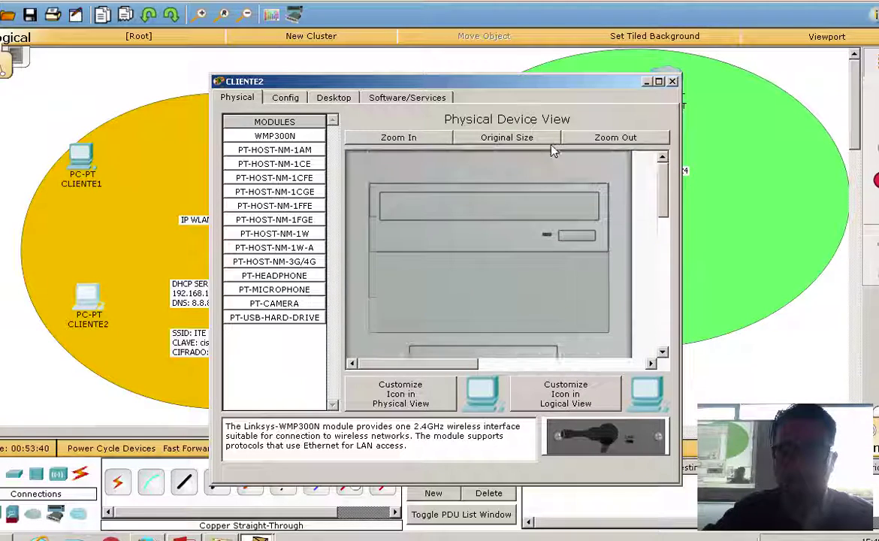
pyautogui.scroll(-5, 601, 191)
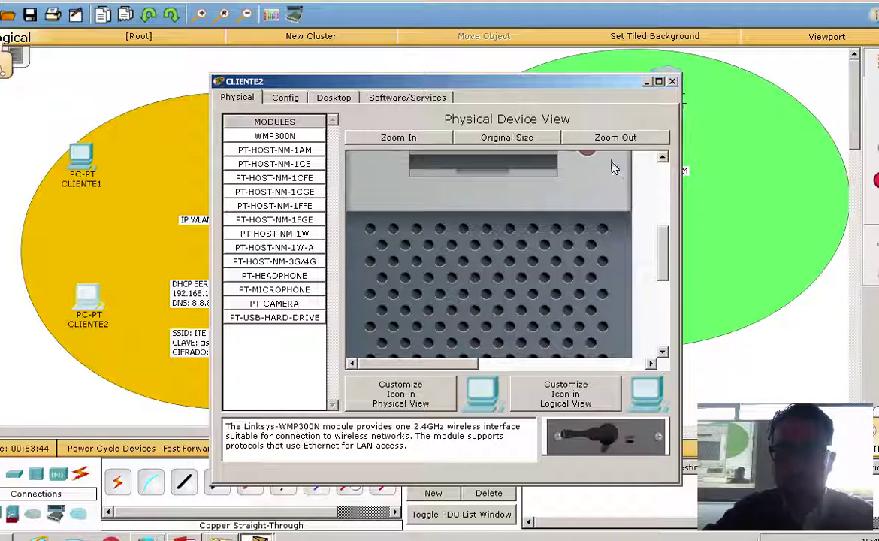
pyautogui.scroll(3, 593, 225)
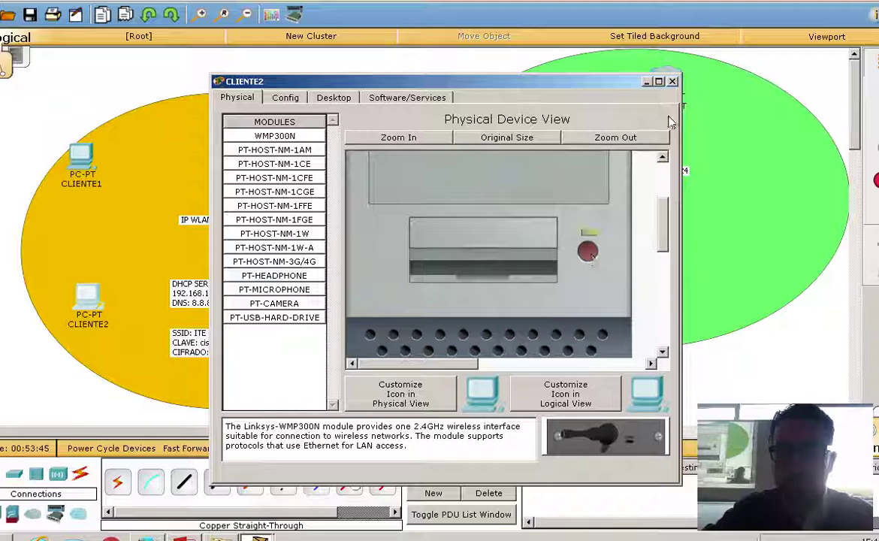
pyautogui.click(672, 81)
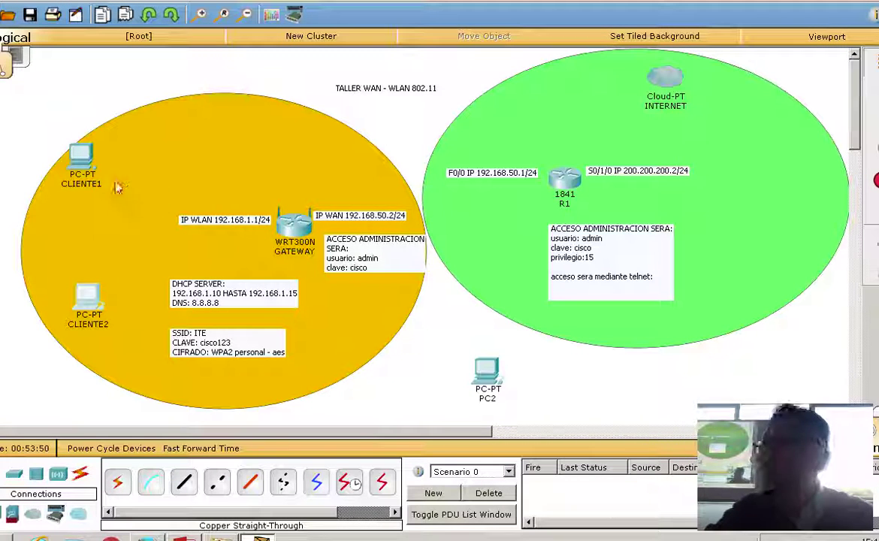
pyautogui.click(83, 154)
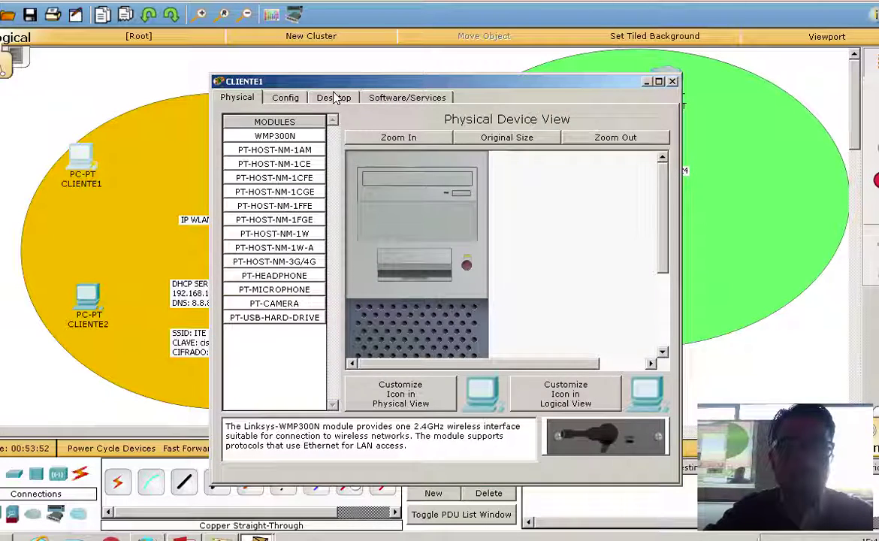
# Connect CLIENTE1 to the ITE wireless network using the WPA2 pre-shared key.
pyautogui.click(335, 98)
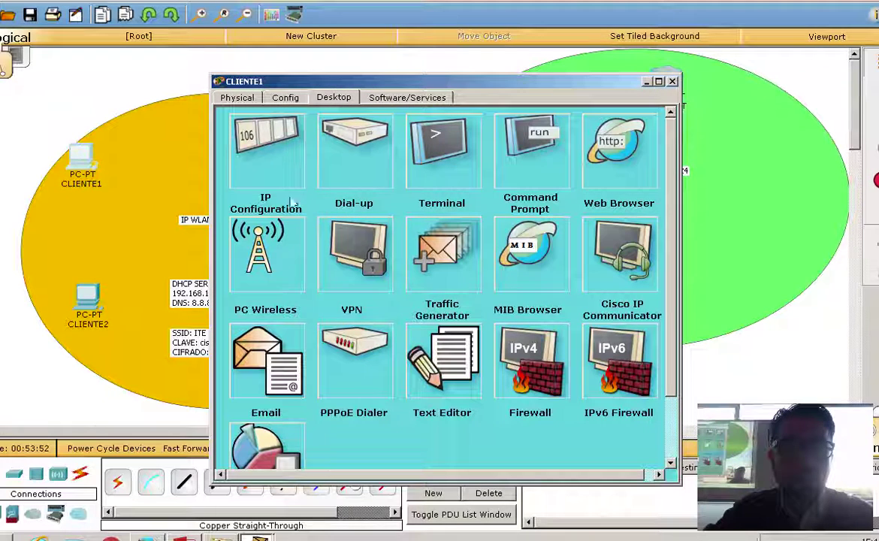
pyautogui.click(284, 256)
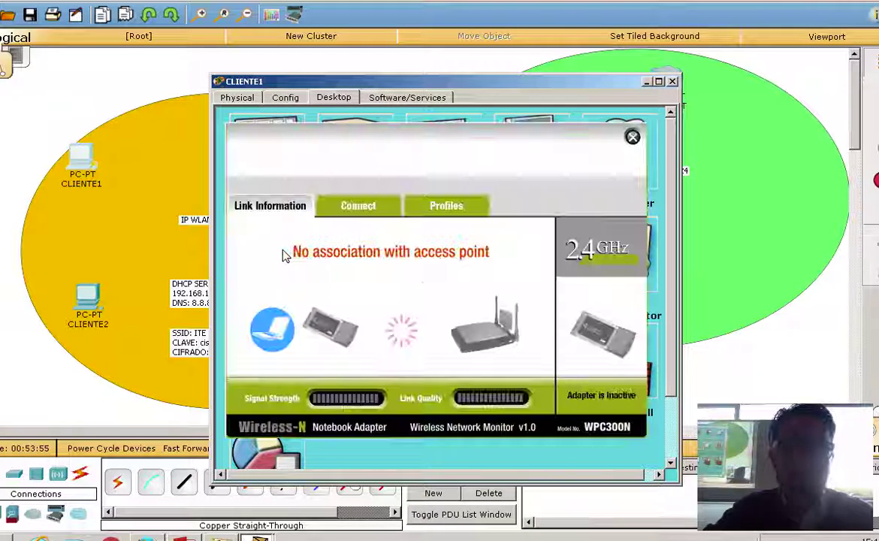
pyautogui.click(360, 206)
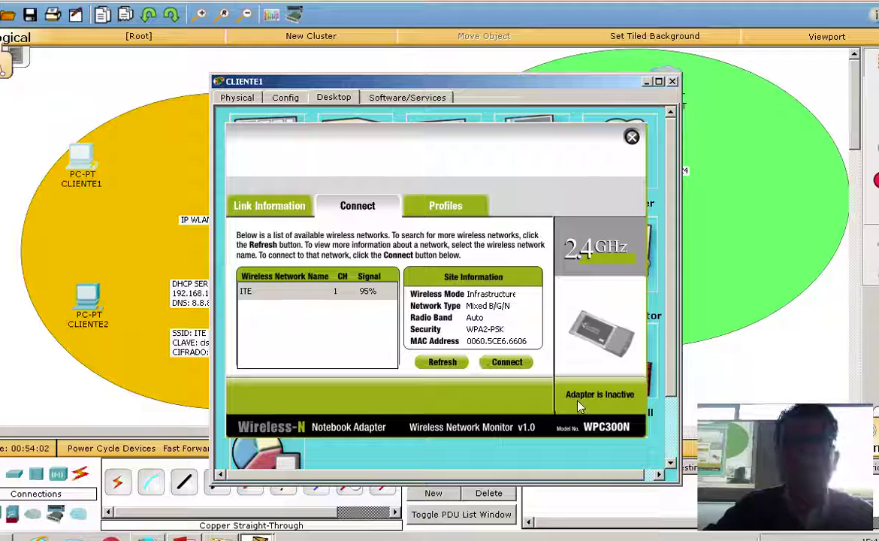
pyautogui.click(506, 363)
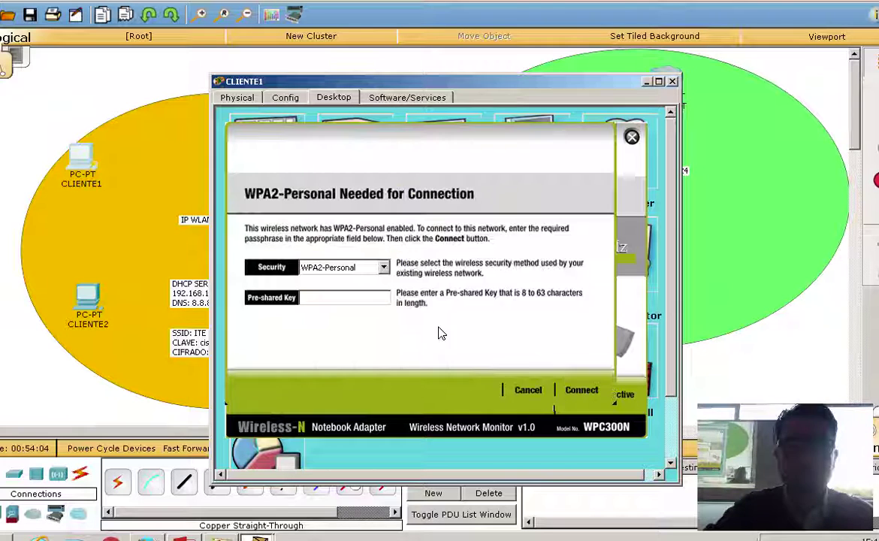
pyautogui.click(332, 301)
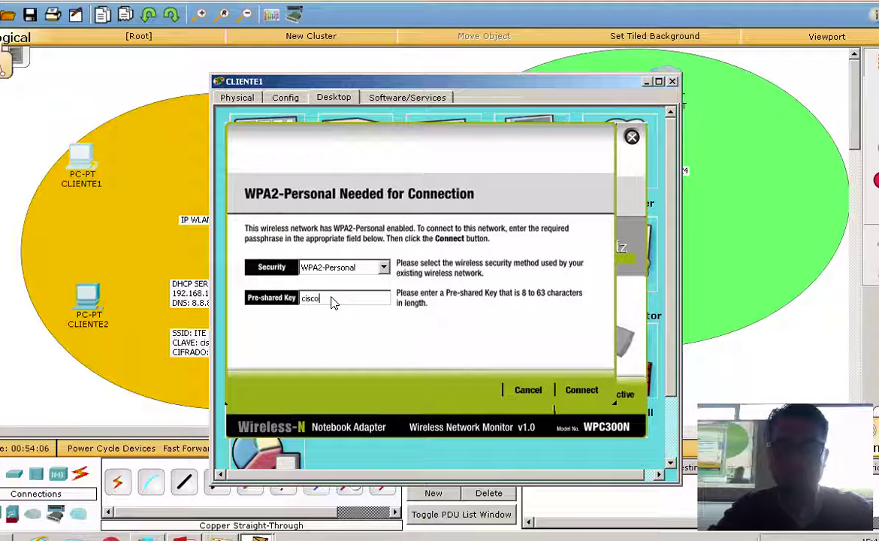
pyautogui.write('cisco123')
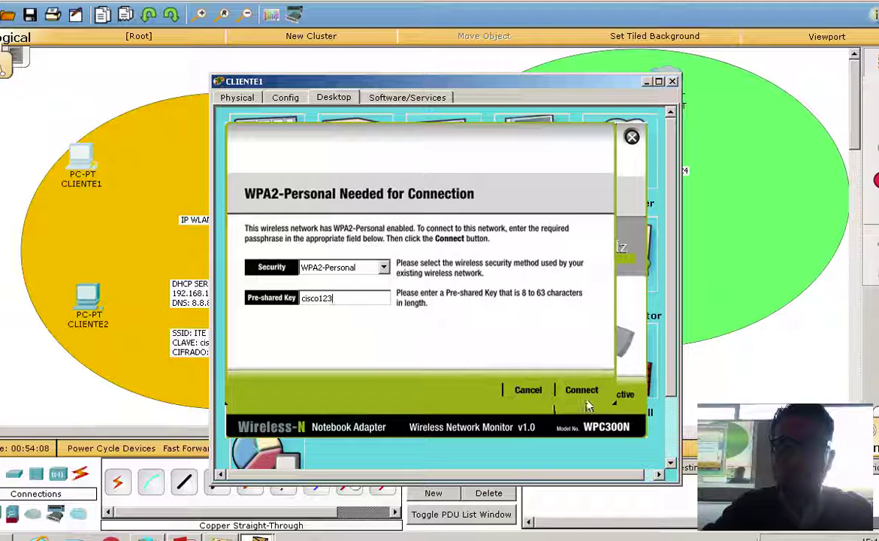
pyautogui.click(582, 389)
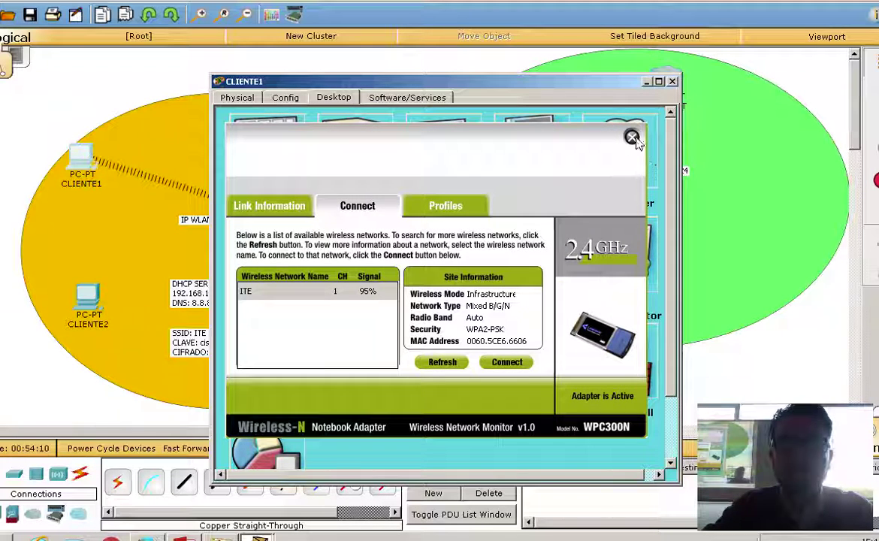
pyautogui.click(632, 137)
pyautogui.click(671, 81)
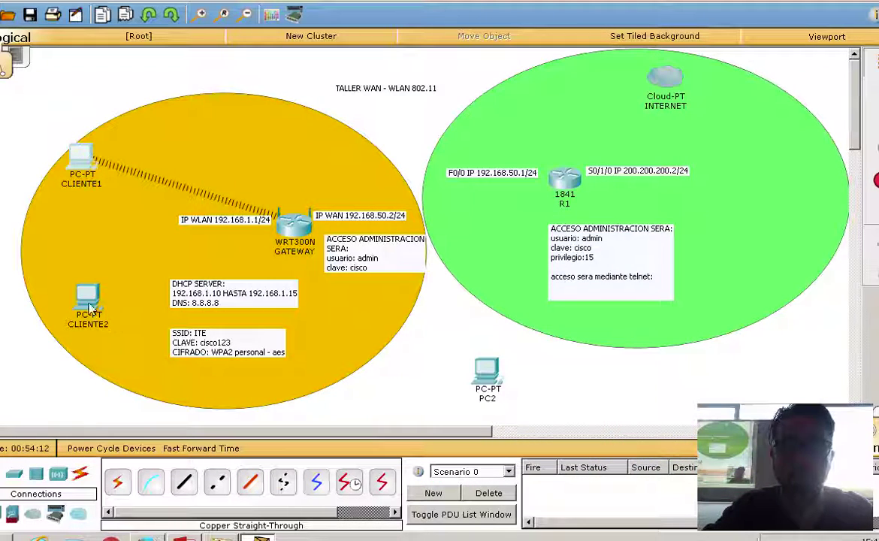
# Connect CLIENTE2 to the ITE network with the same pre-shared key.
pyautogui.click(89, 308)
pyautogui.click(334, 97)
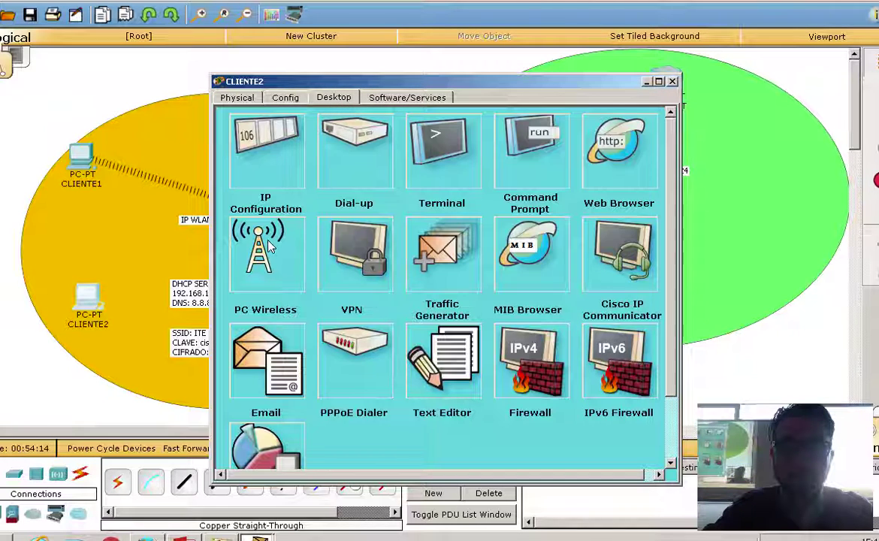
pyautogui.click(269, 248)
pyautogui.click(359, 206)
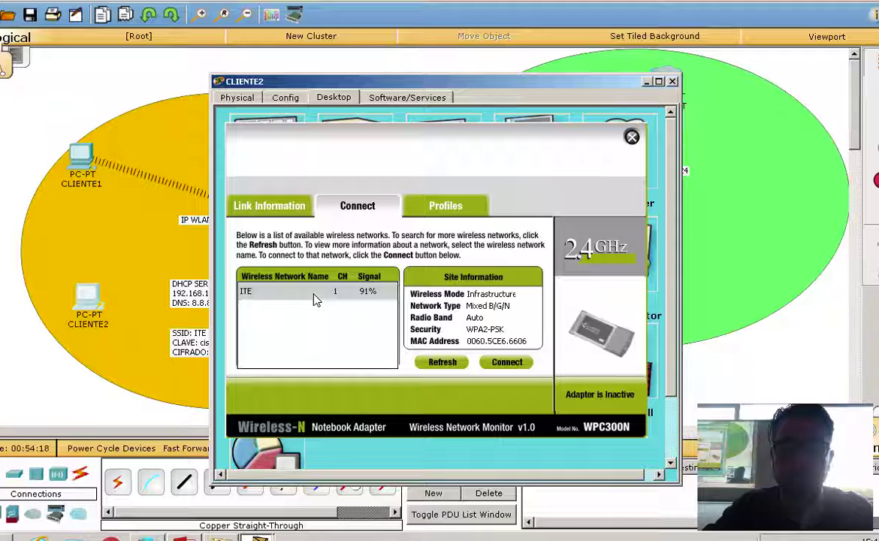
pyautogui.click(201, 264)
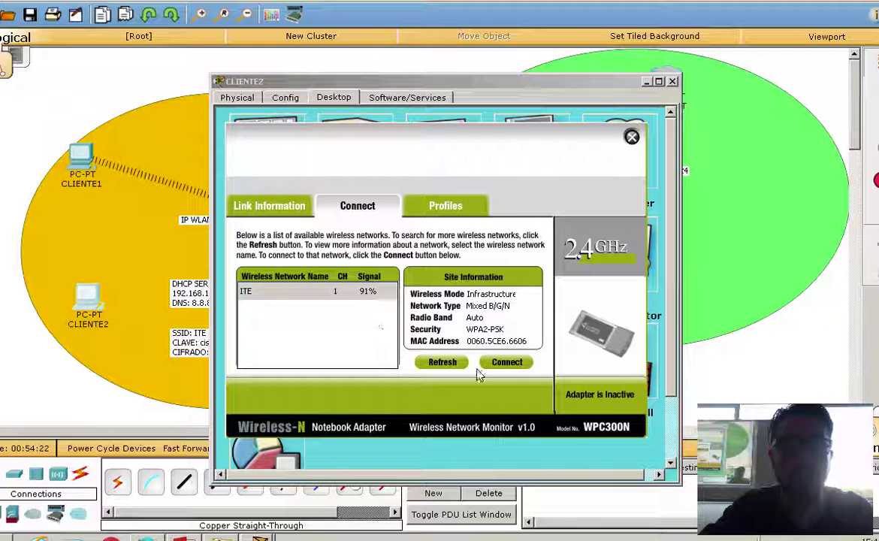
pyautogui.click(509, 363)
pyautogui.click(330, 301)
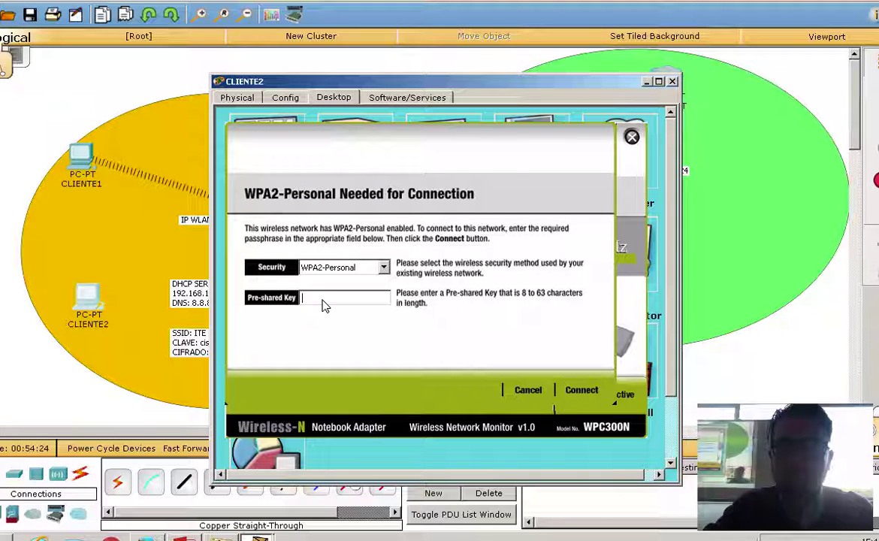
pyautogui.write('cisco123')
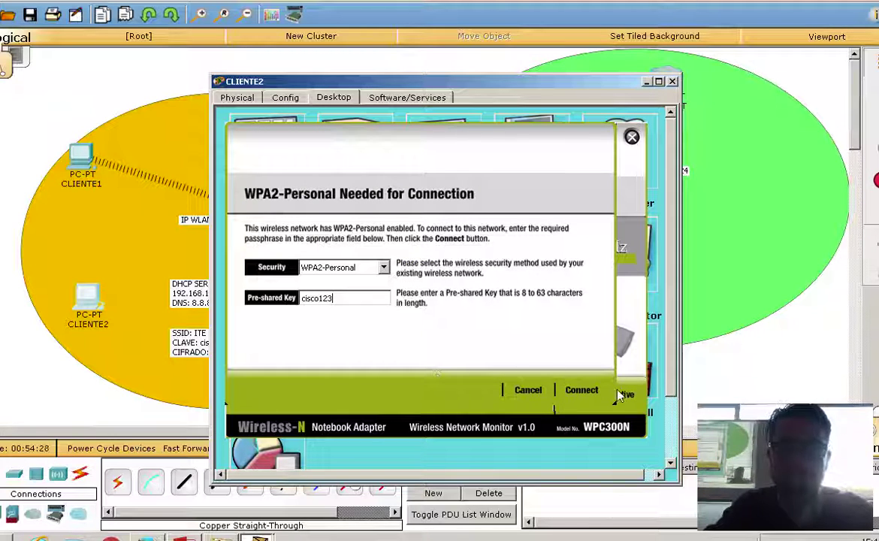
pyautogui.click(584, 390)
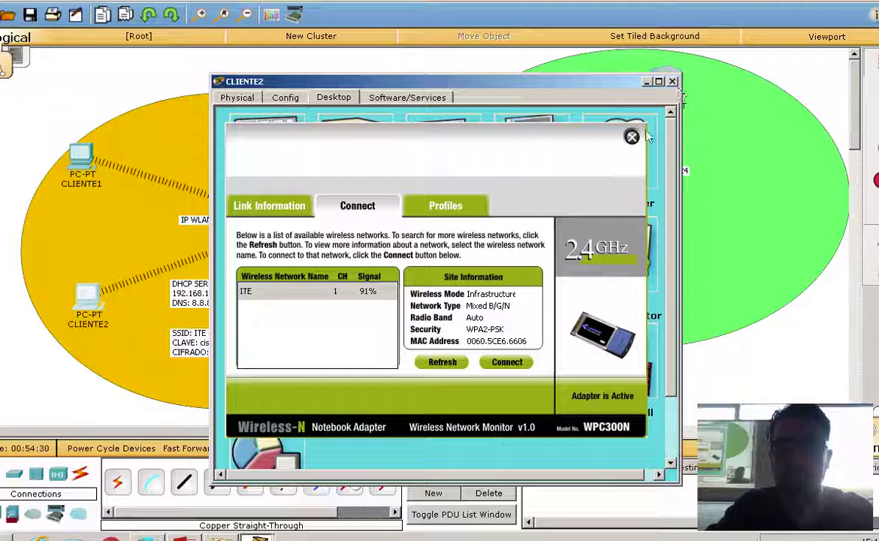
pyautogui.click(631, 137)
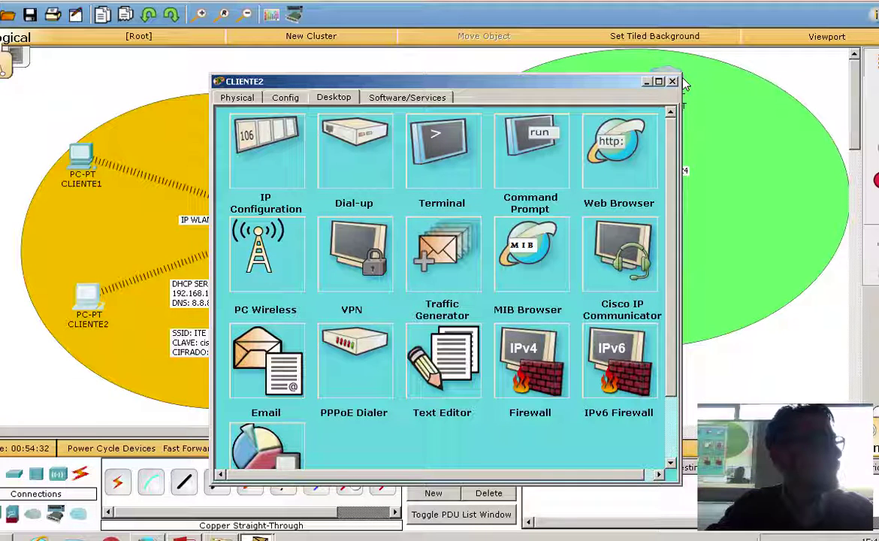
# Run ipconfig on CLIENTE1 and CLIENTE2, showing CLIENTE2 at 192.168.1.12 with gateway 192.168.1.1.
pyautogui.click(79, 156)
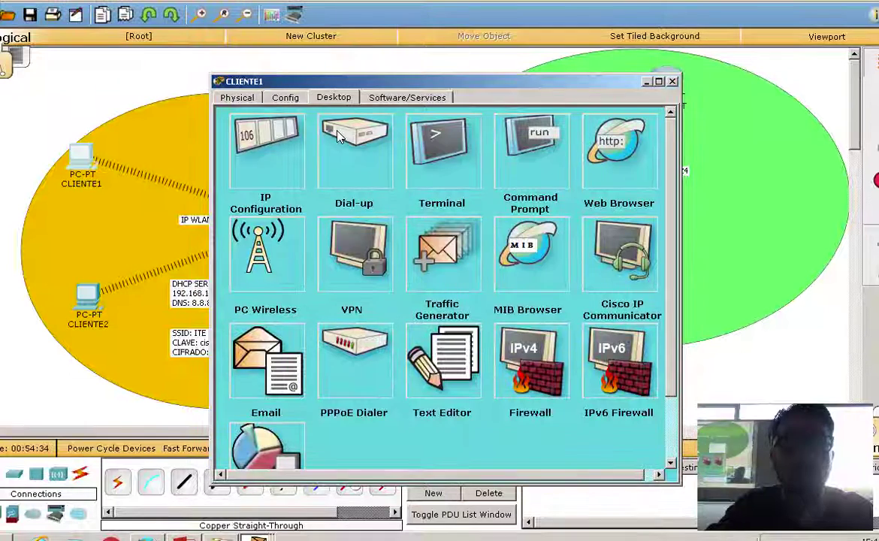
pyautogui.click(525, 146)
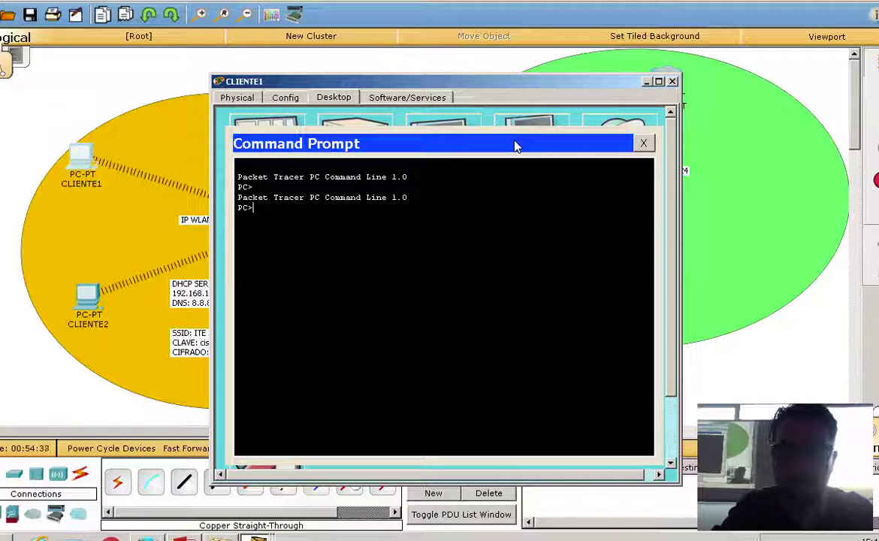
pyautogui.write('ipconfig')
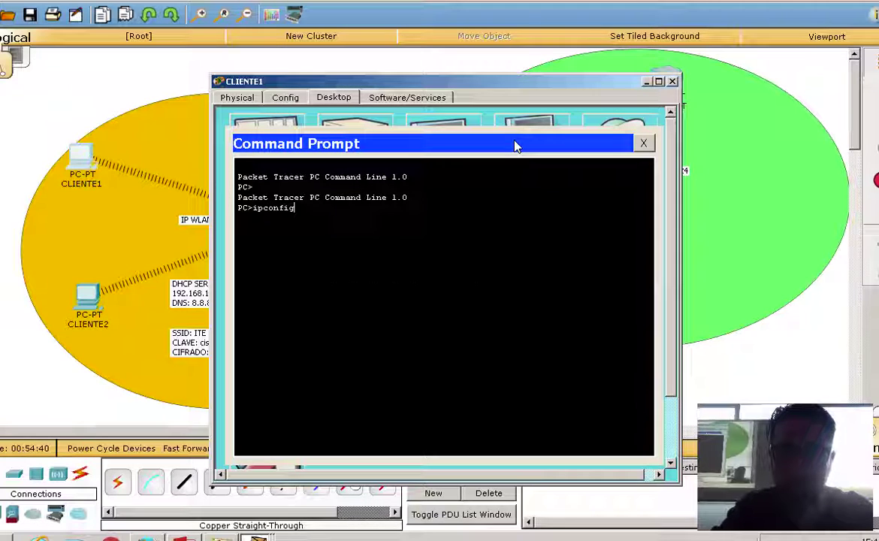
pyautogui.press('Return')
pyautogui.click(87, 293)
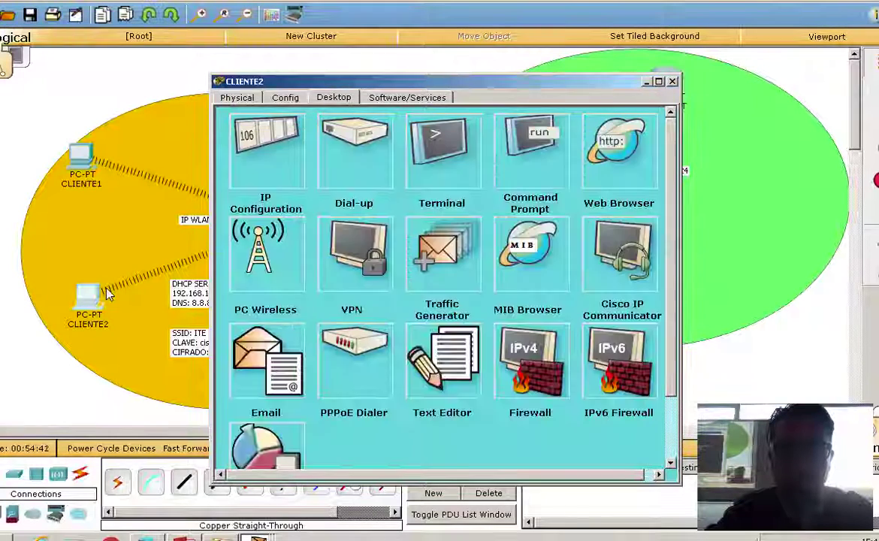
pyautogui.click(518, 147)
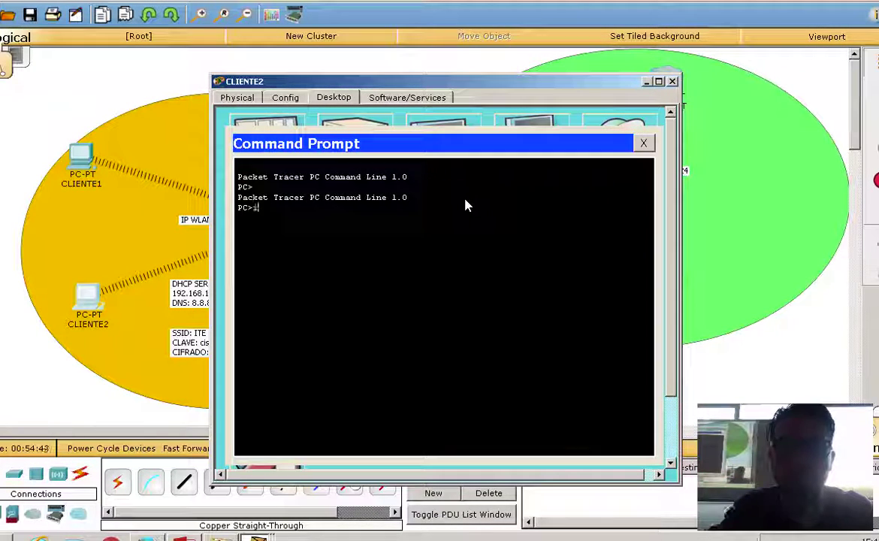
pyautogui.write('ipconfig')
pyautogui.press('Return')
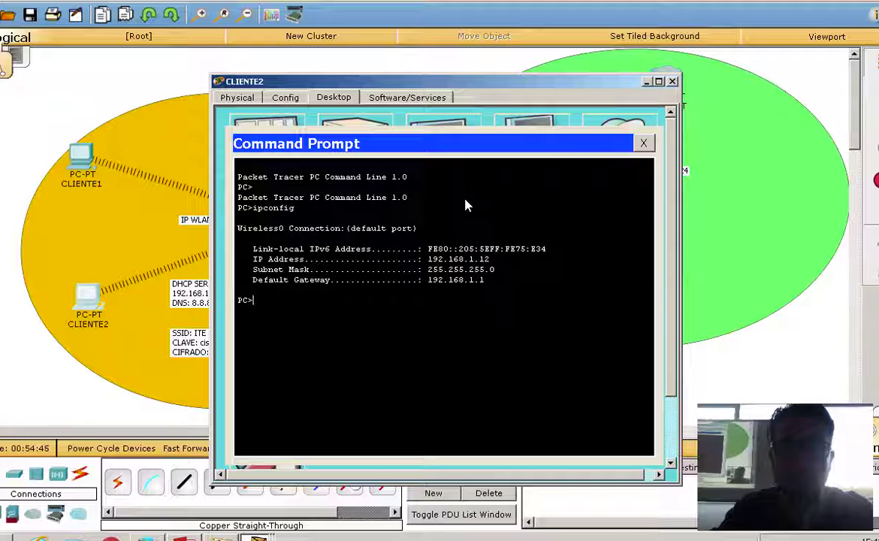
pyautogui.moveTo(494, 83); pyautogui.dragTo(679, 99)
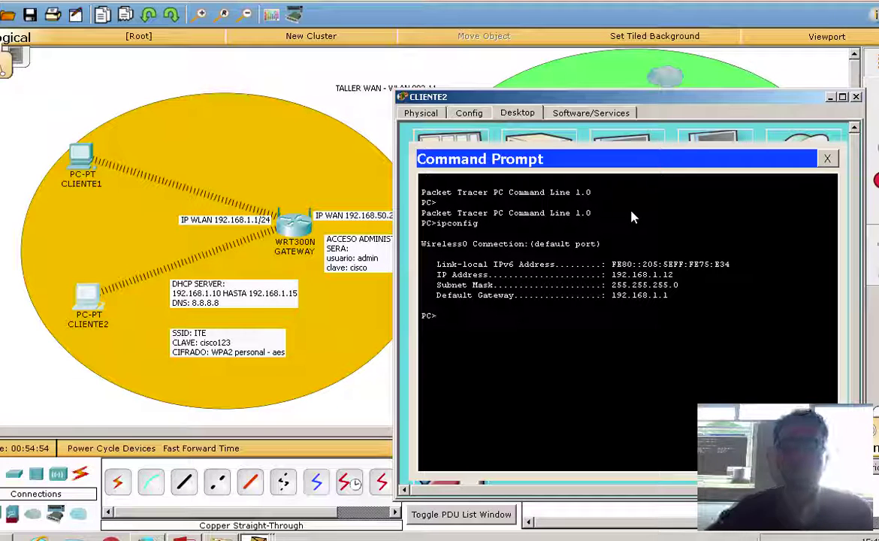
# Ping CLIENTE1 (192.168.1.11) from CLIENTE2 and CLIENTE2 (192.168.1.12) from CLIENTE1.
pyautogui.write('ping ')
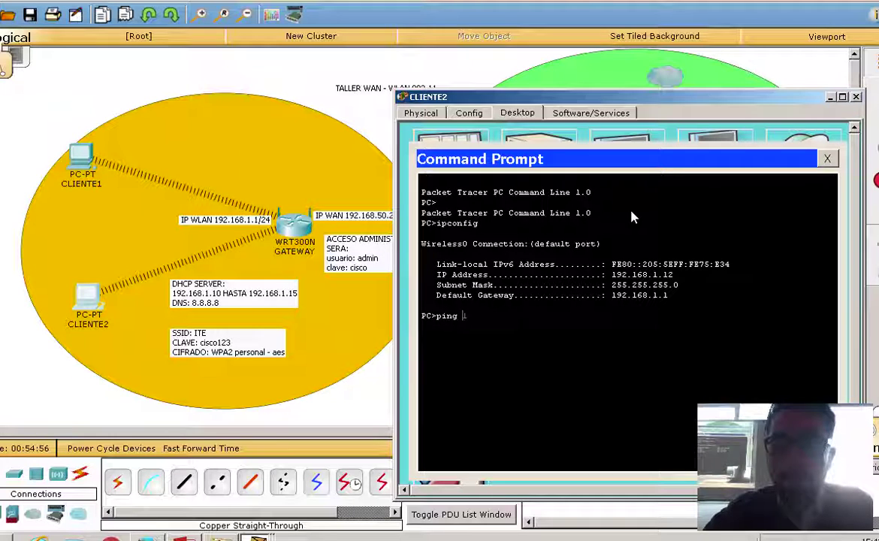
pyautogui.write('192.168.1.11')
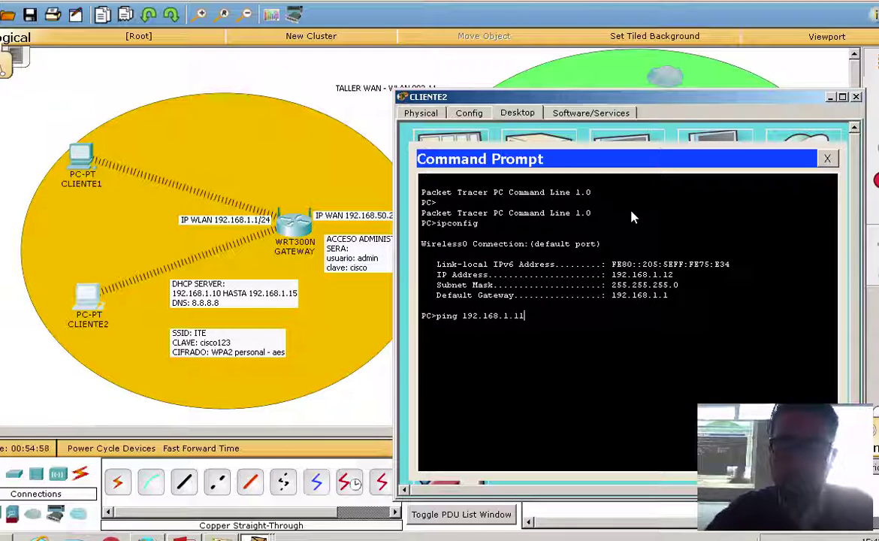
pyautogui.press('Return')
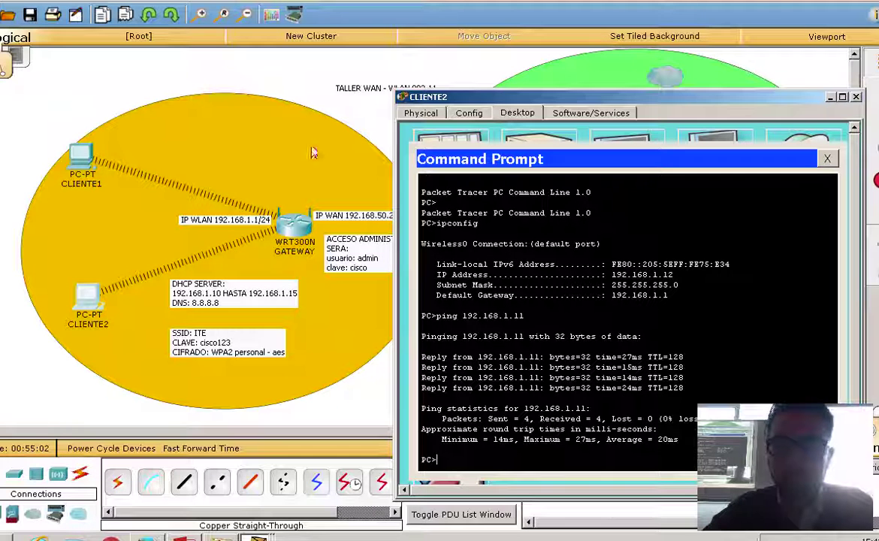
pyautogui.click(79, 156)
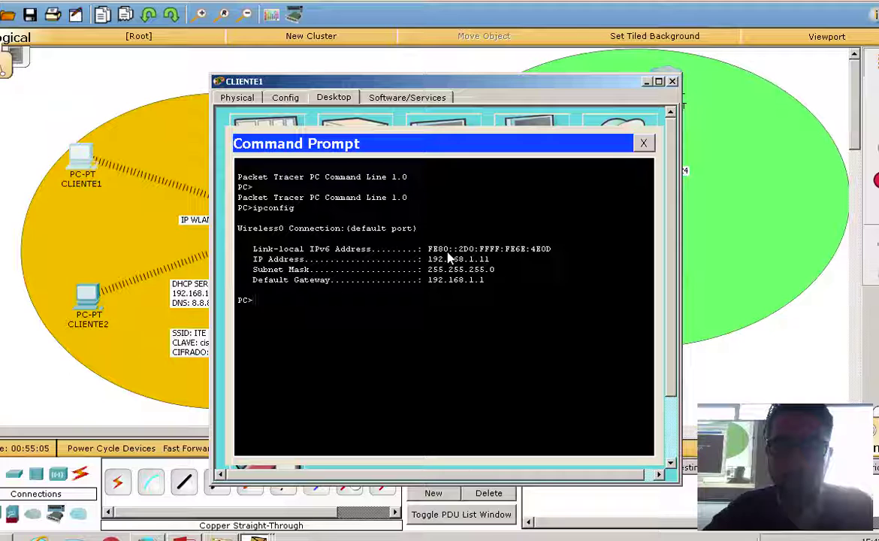
pyautogui.write('ping 192.')
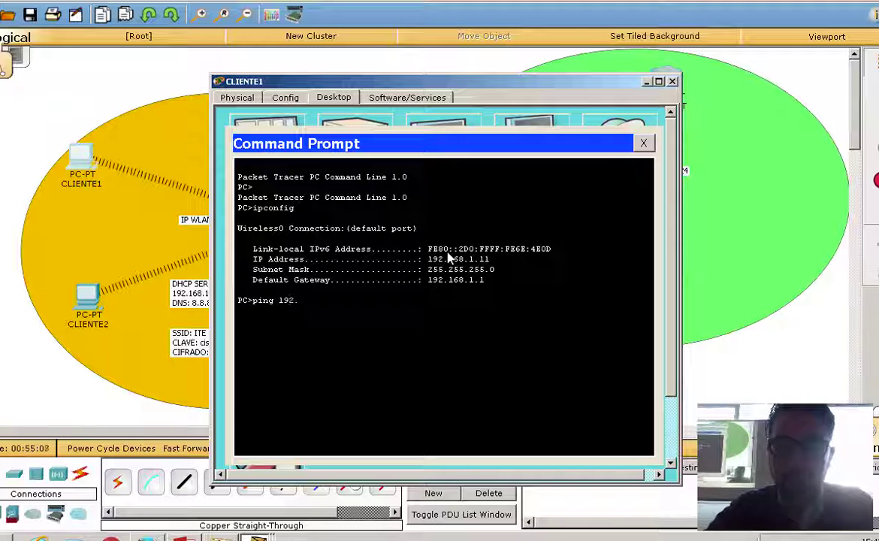
pyautogui.write('168.1..12')
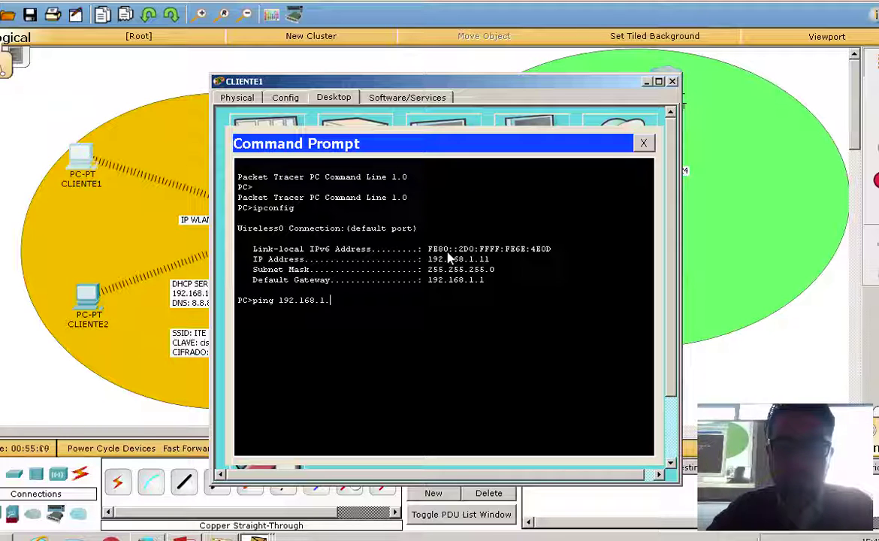
pyautogui.press('BackSpace')
pyautogui.press('BackSpace')
pyautogui.press('BackSpace')
pyautogui.write('12')
pyautogui.press('Return')
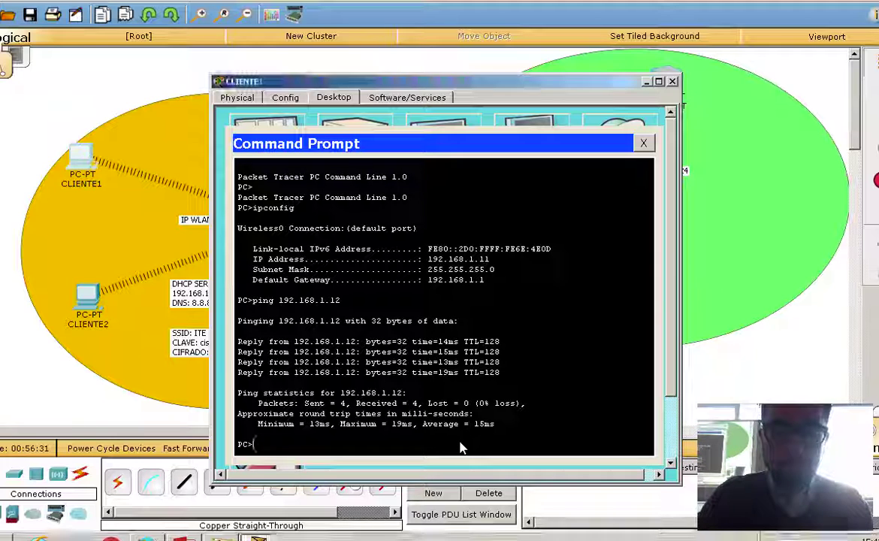
# Ping the gateway 192.168.1.1 from both CLIENTE1 and CLIENTE2.
pyautogui.write('ping 192.1')
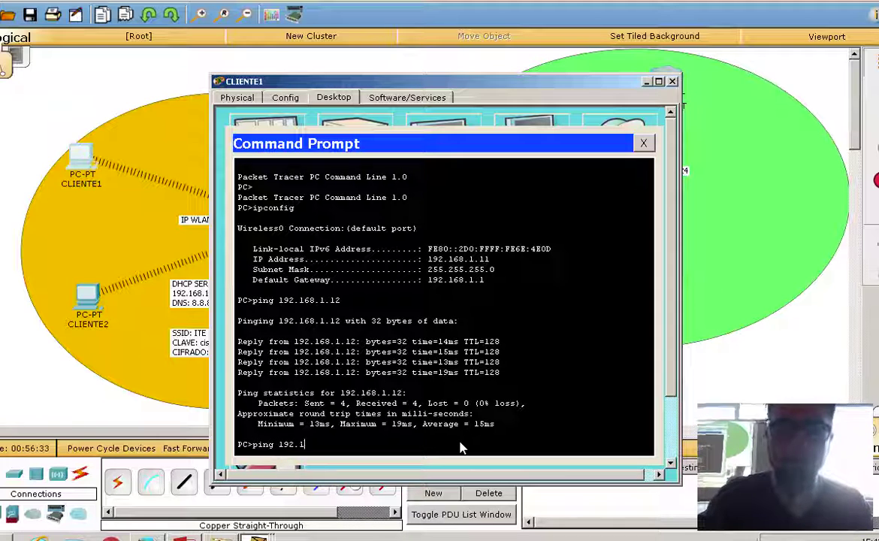
pyautogui.write('68.1.1')
pyautogui.press('Return')
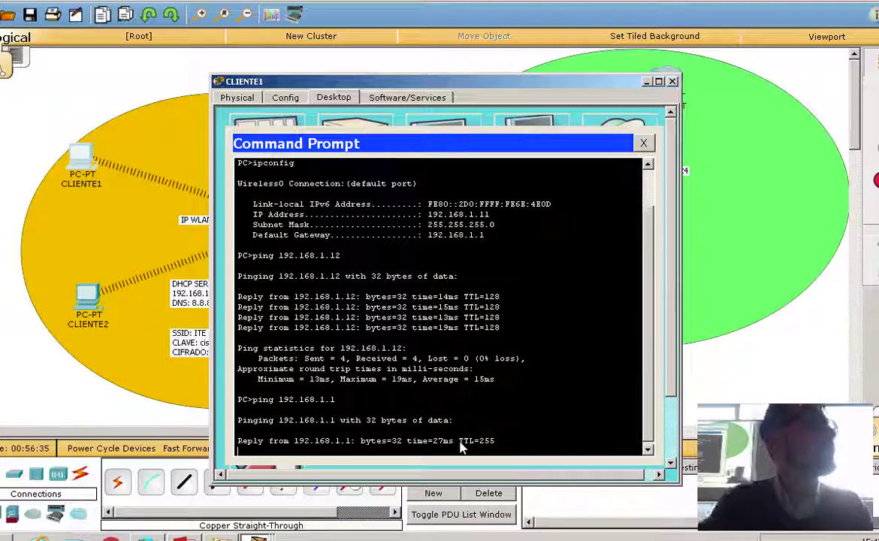
pyautogui.click(643, 144)
pyautogui.click(672, 81)
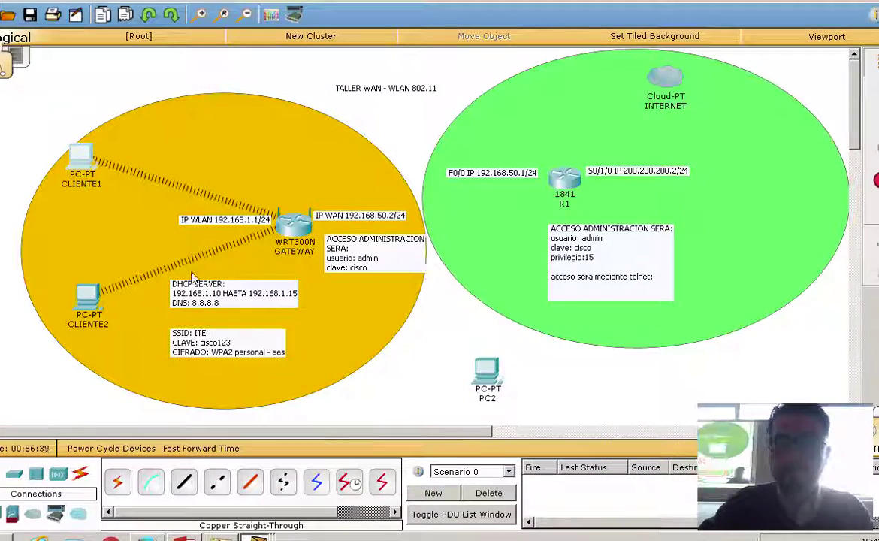
pyautogui.click(87, 300)
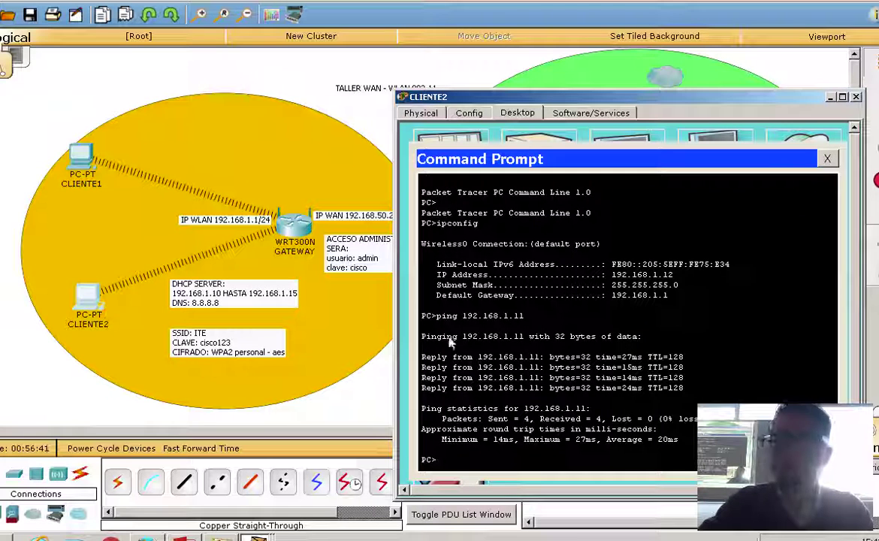
pyautogui.write('ping')
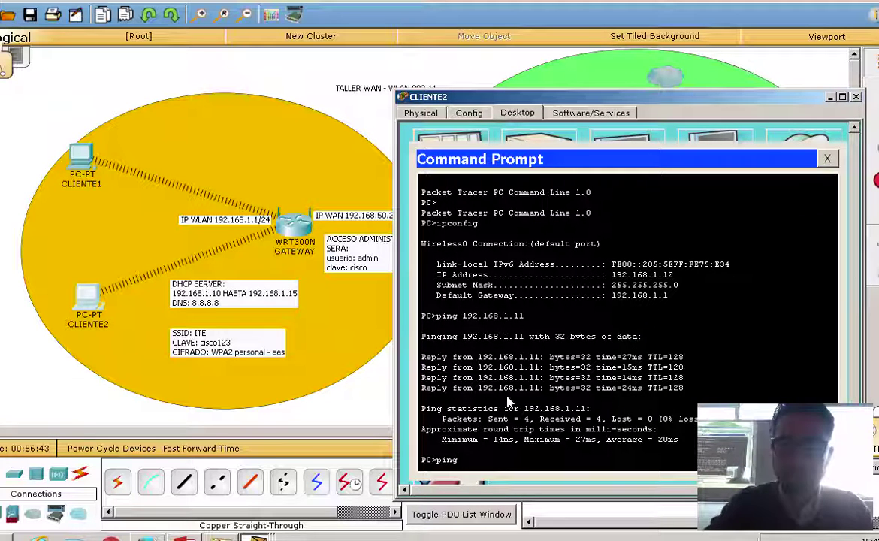
pyautogui.write(' 192.168.1.1')
pyautogui.press('Return')
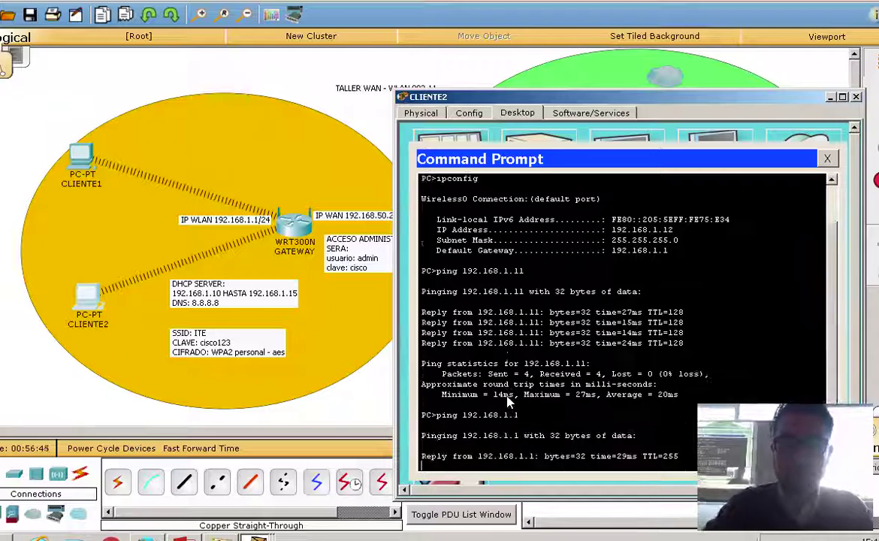